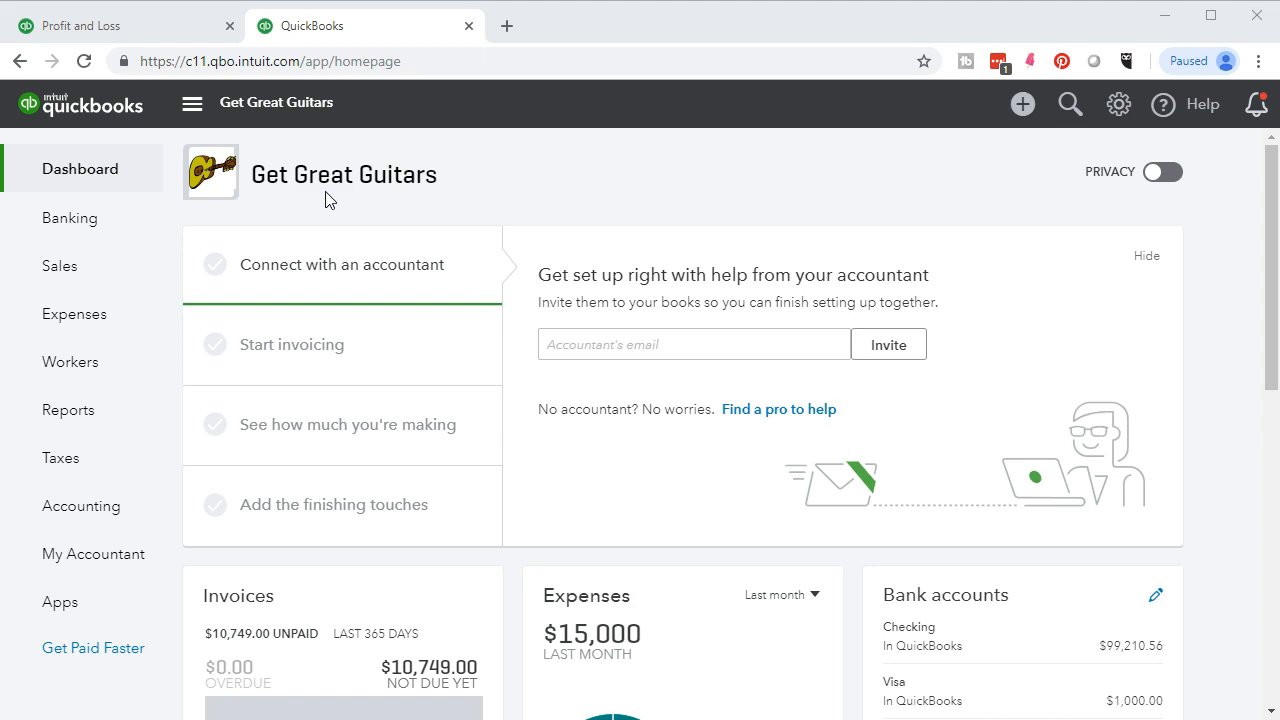
- Open the Balance Sheet report from the favorite reports
left_click(96, 418)
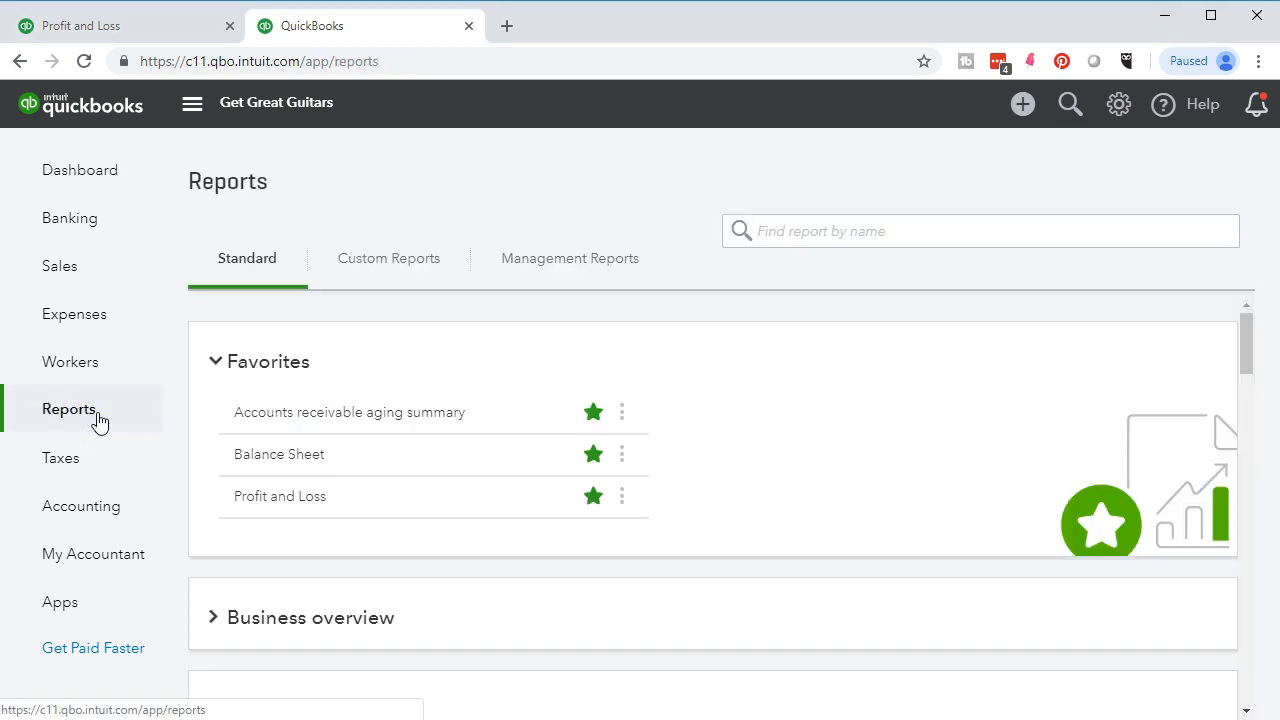
left_click(245, 514)
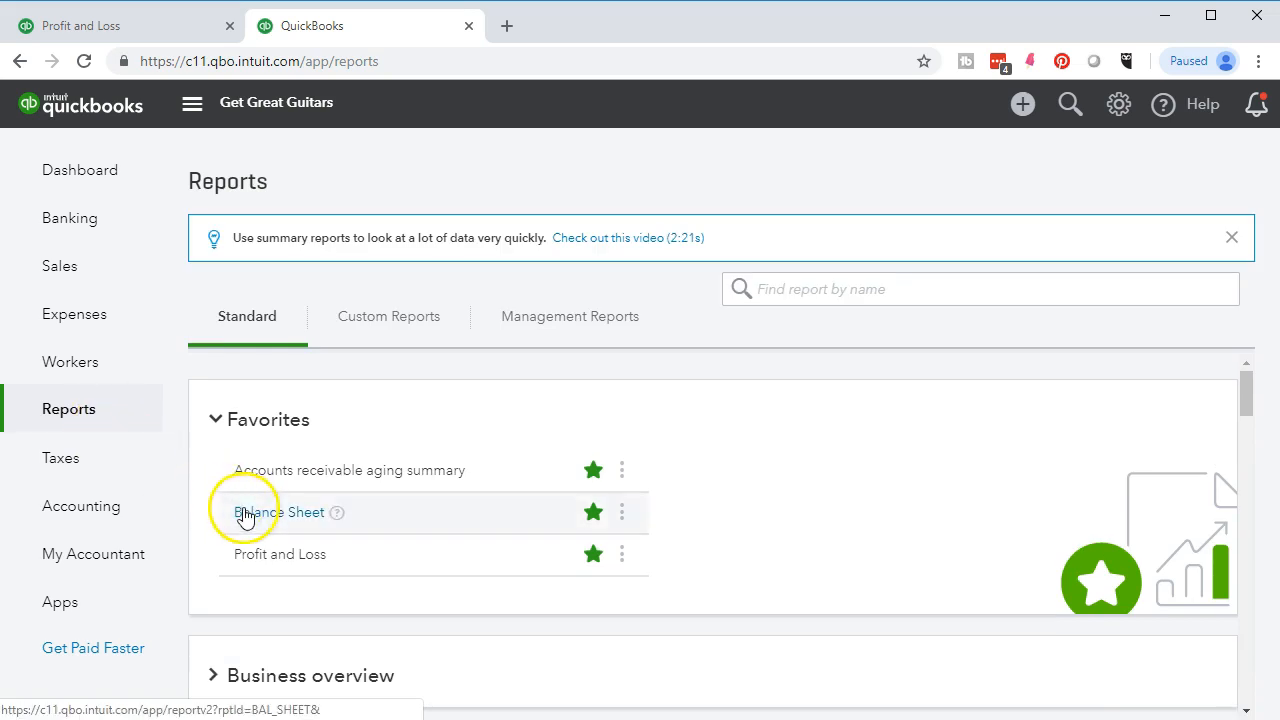
left_click(250, 515)
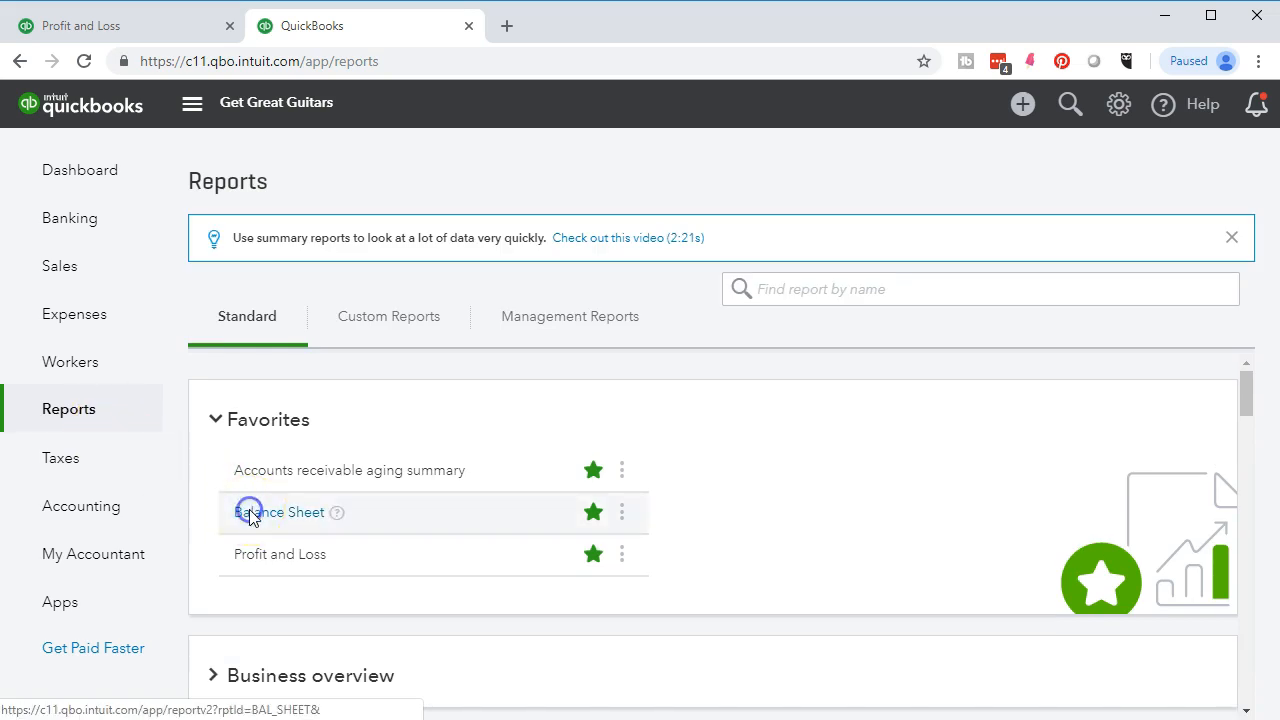
scroll(254, 518, "down", 3)
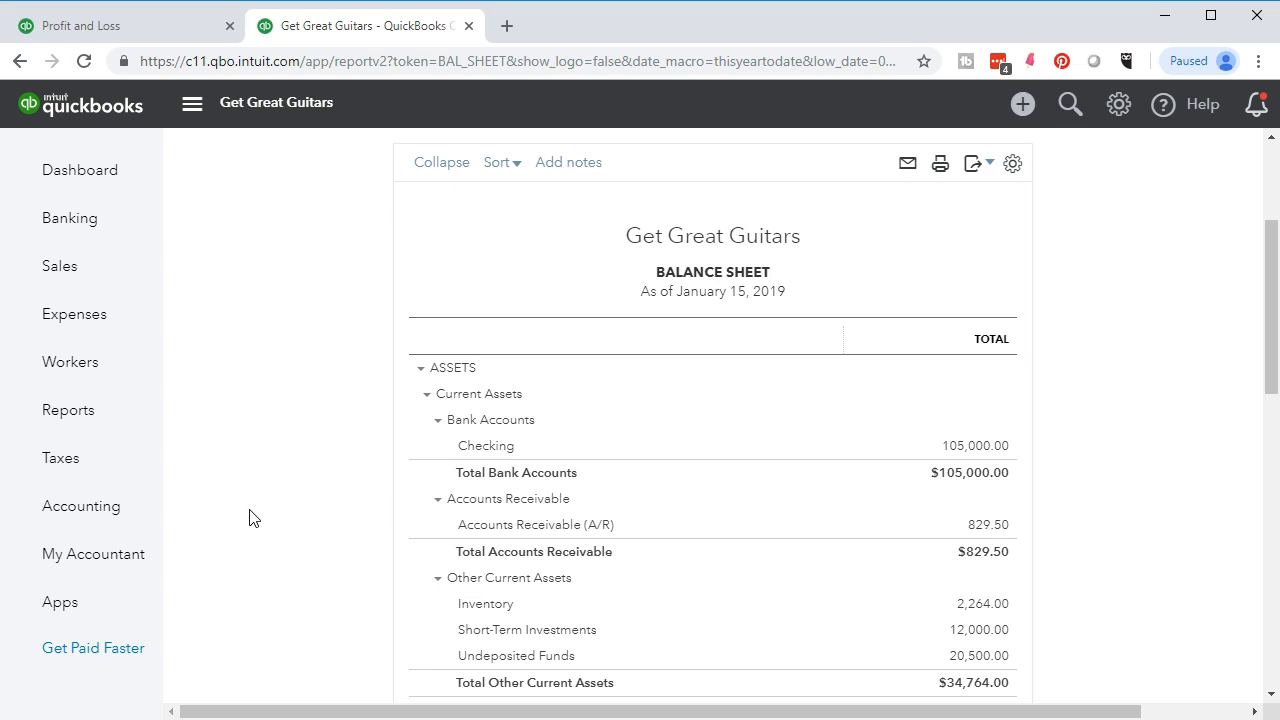
- Set the balance sheet's report period to 01/01/2019 through 02/28/2019 and run the report
scroll(250, 518, "up", 3)
left_click(491, 257)
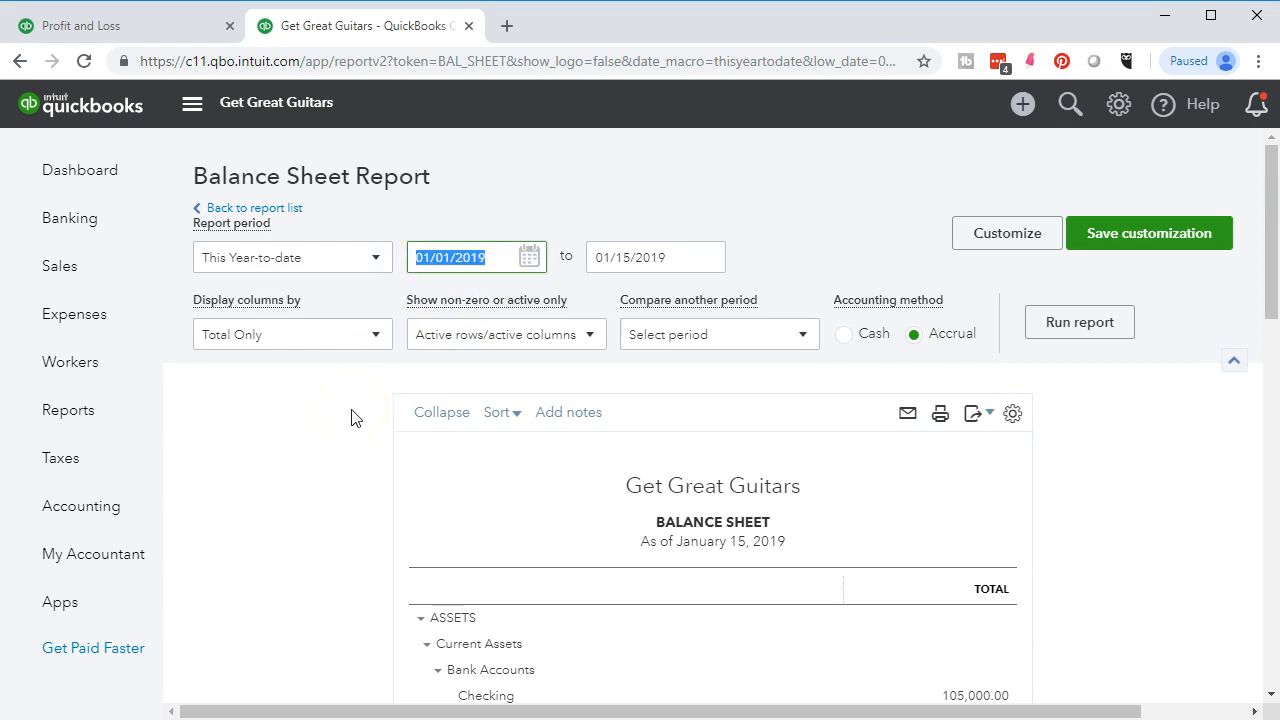
type("010119")
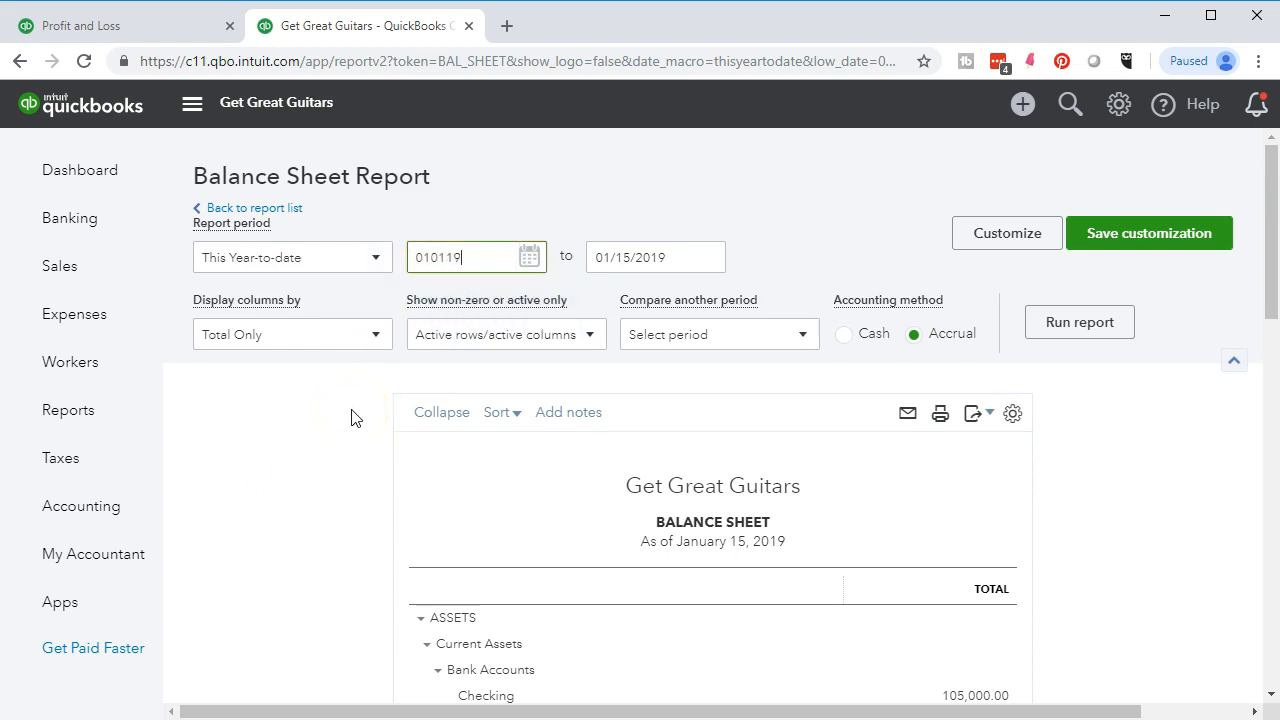
key("Tab")
type("022819")
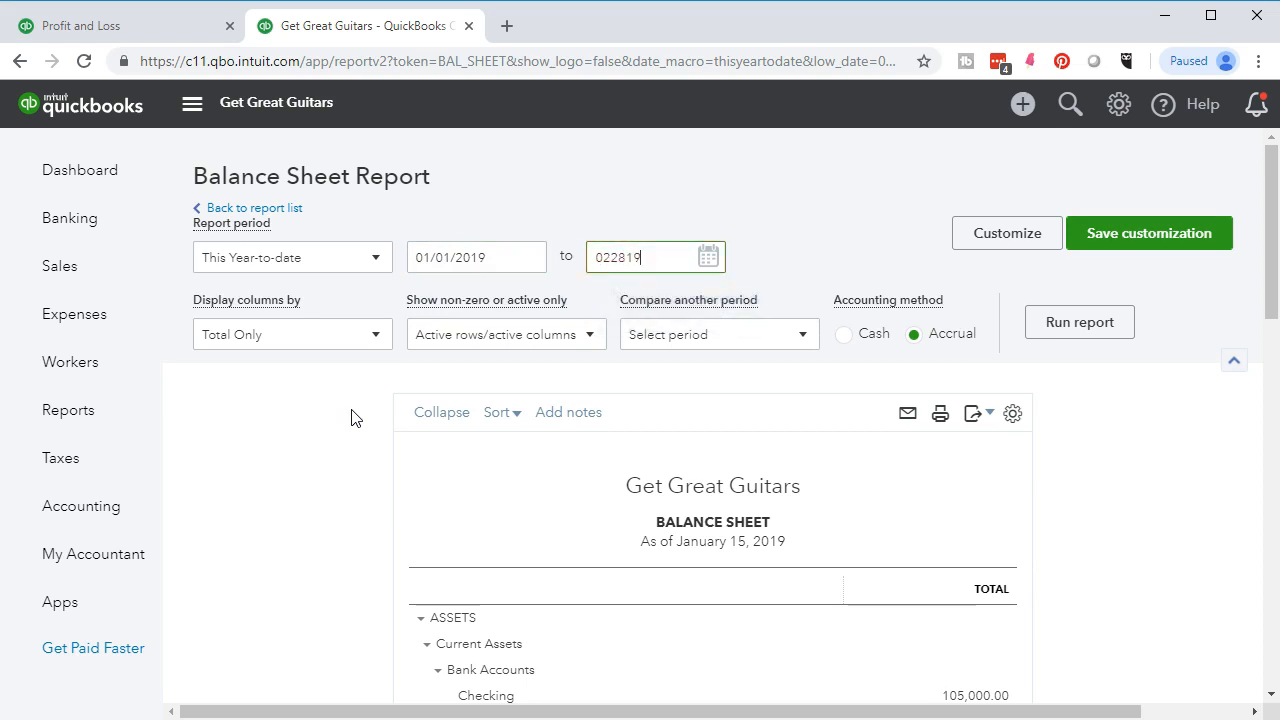
key("Tab")
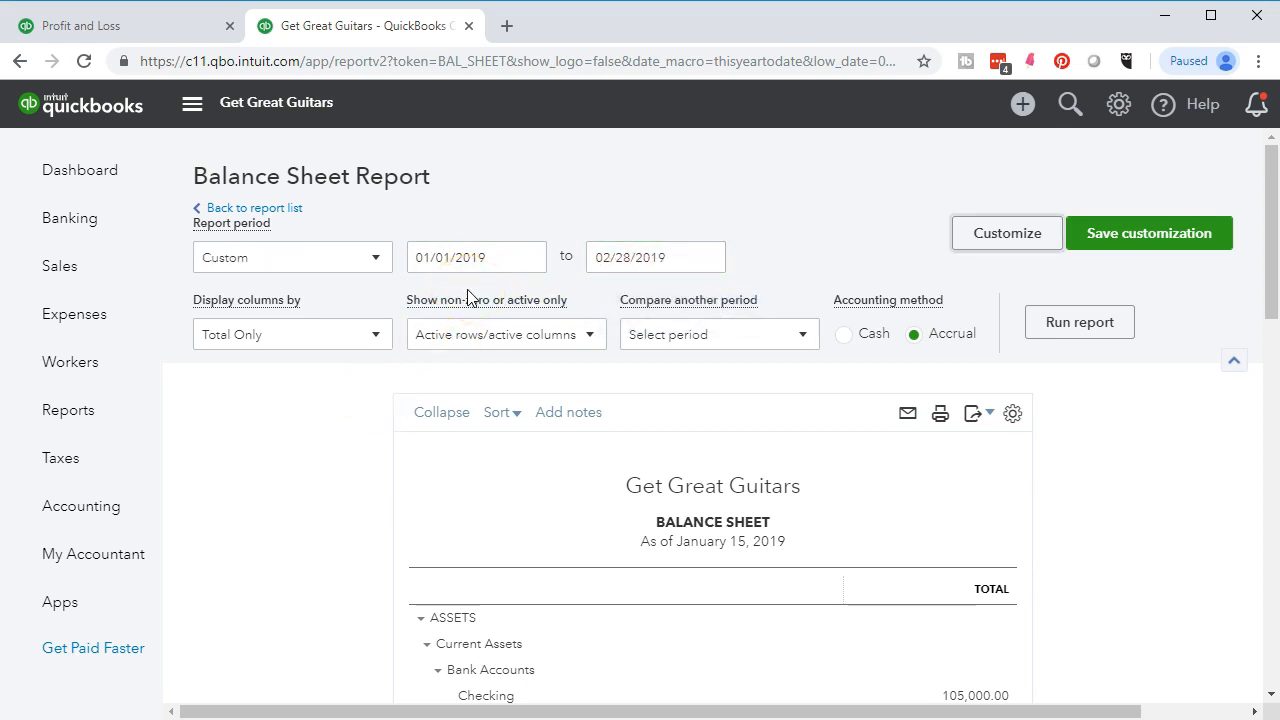
left_click(1083, 324)
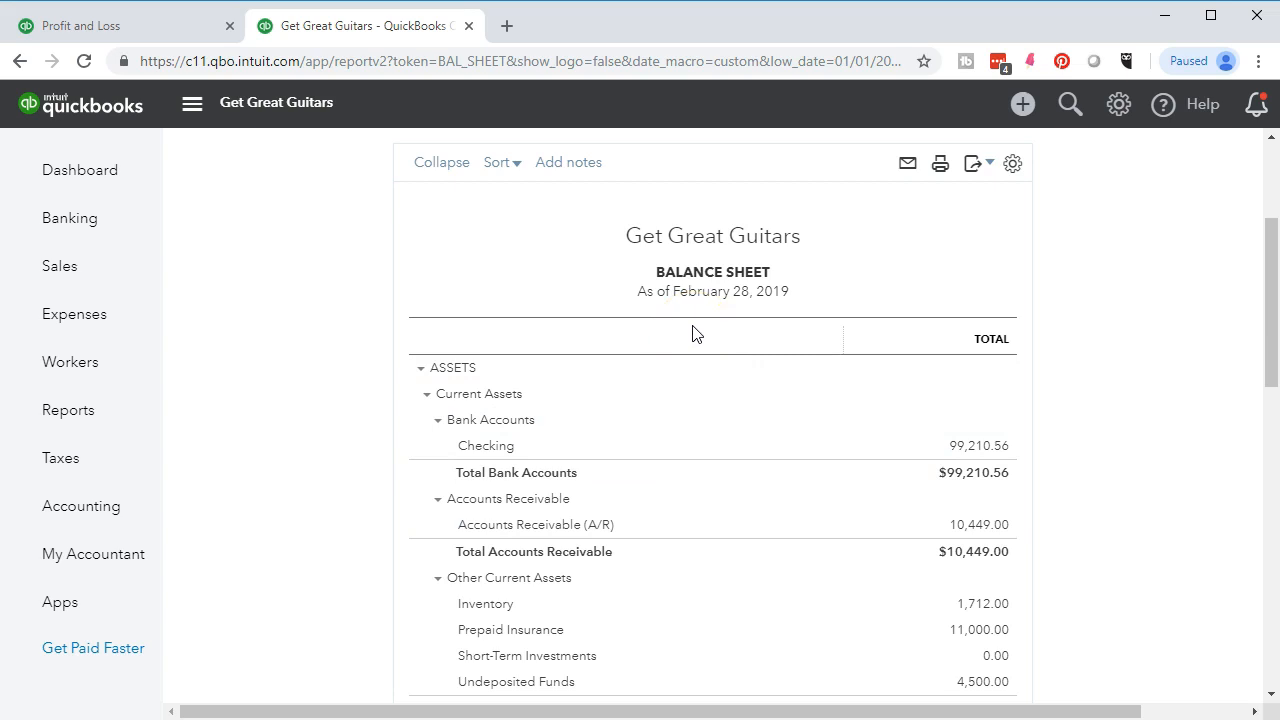
- Examine the balance sheet's report date and its asset section, from the checking account and receivables through other current assets and fixed assets
scroll(697, 334, "up", 2)
left_click(628, 247)
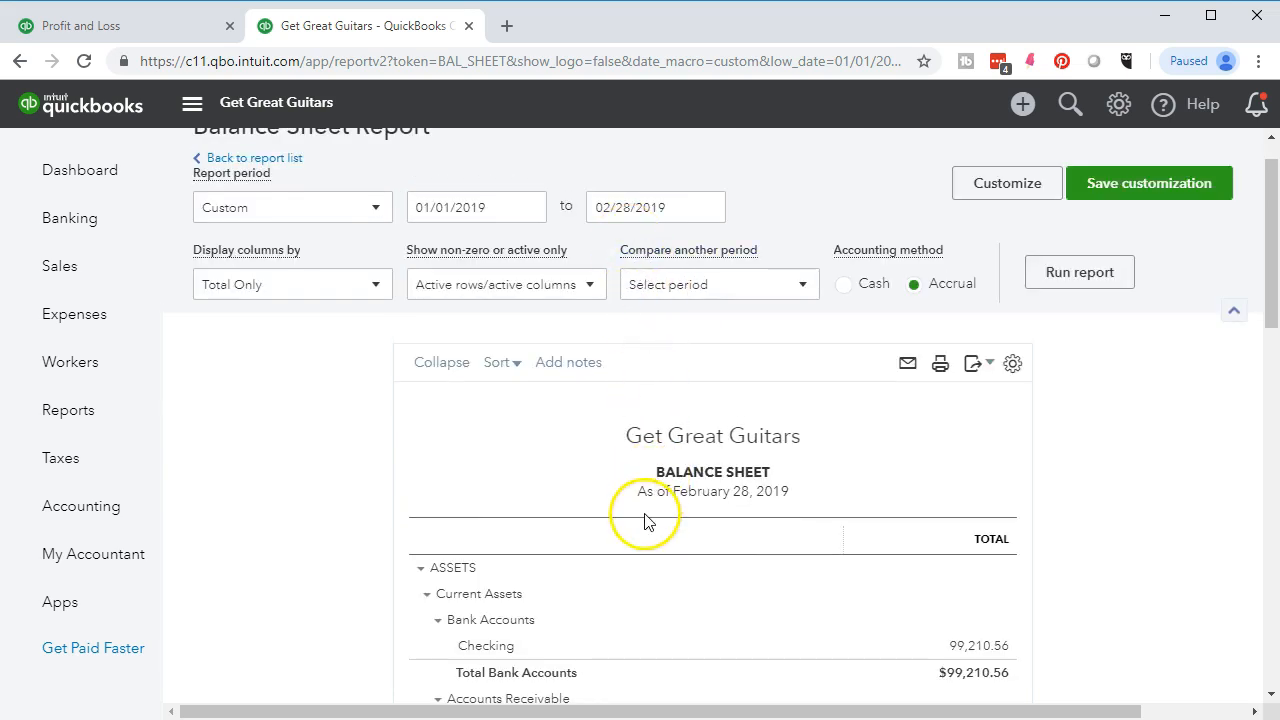
scroll(645, 522, "down", 1)
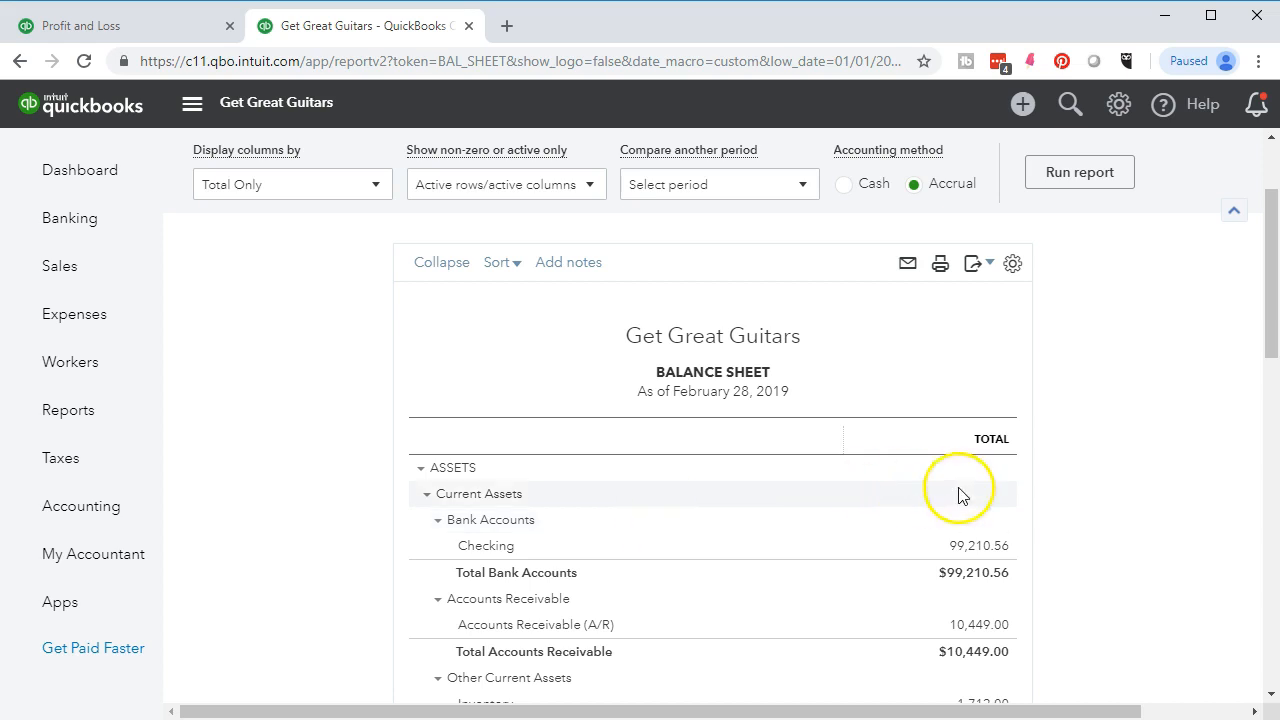
scroll(1127, 513, "down", 1)
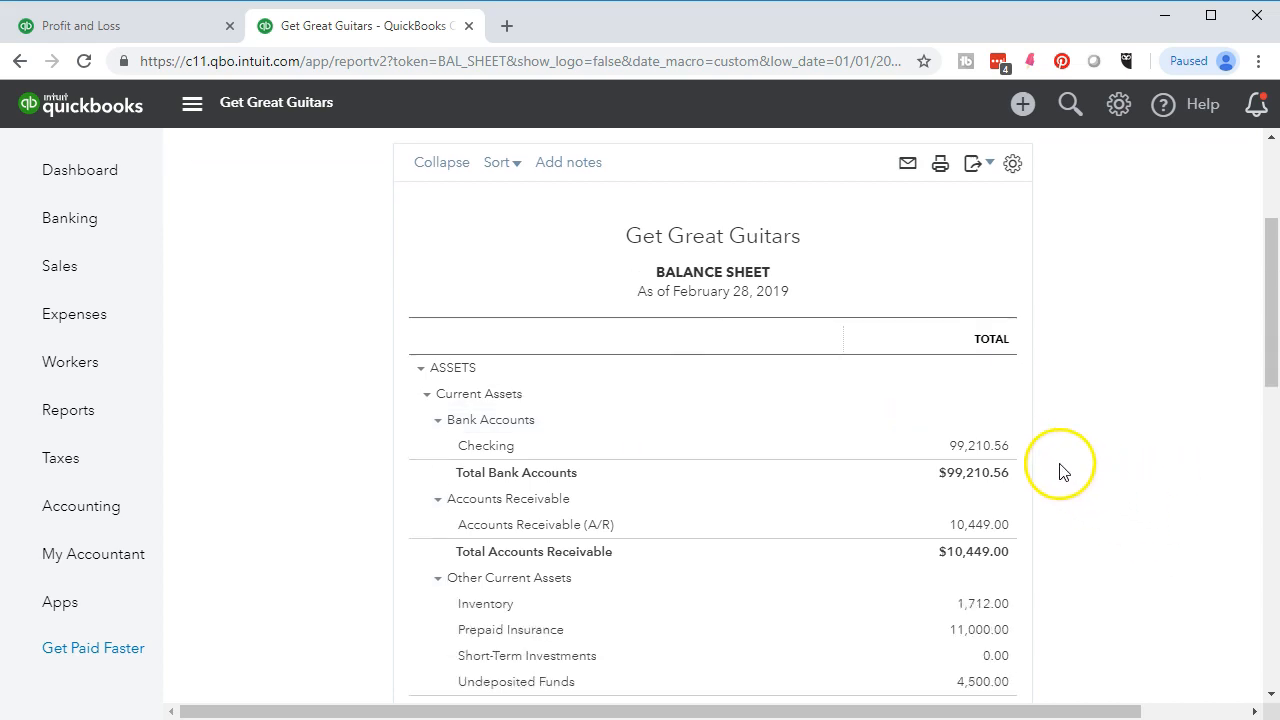
scroll(1062, 470, "down", 1)
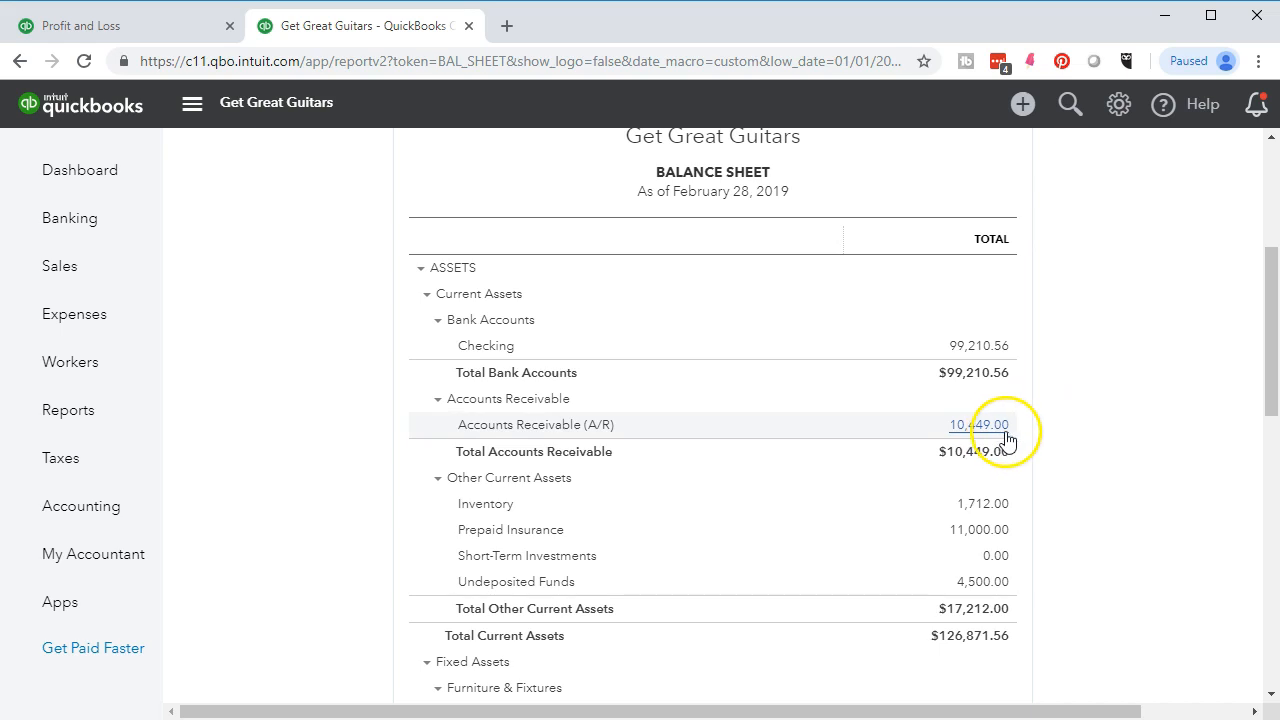
scroll(1080, 443, "down", 2)
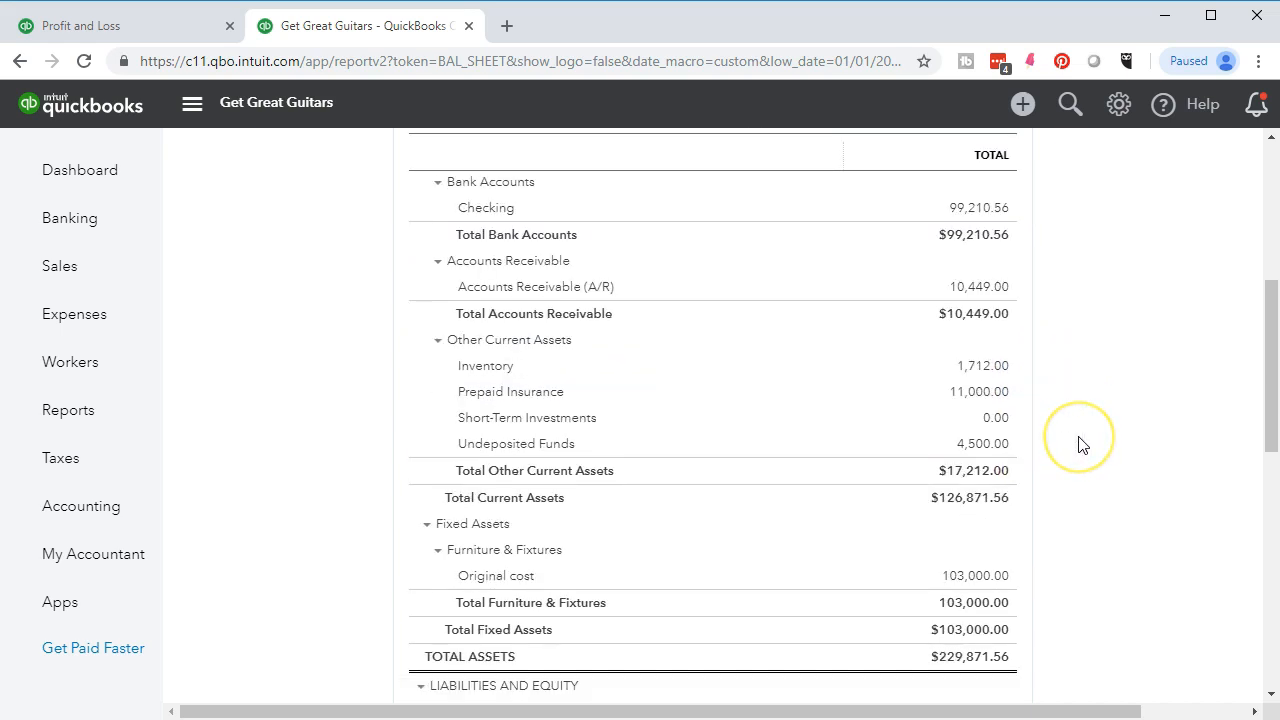
left_click(1063, 430)
left_click(1005, 372)
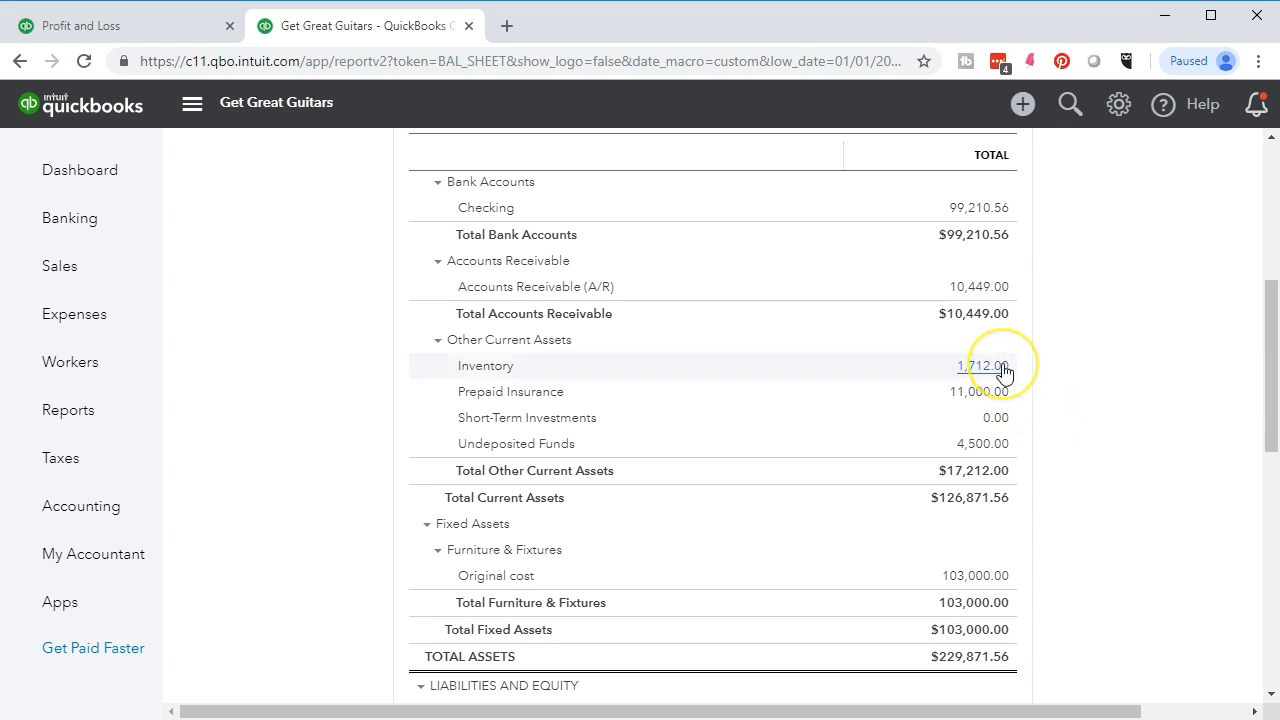
left_click(1032, 371)
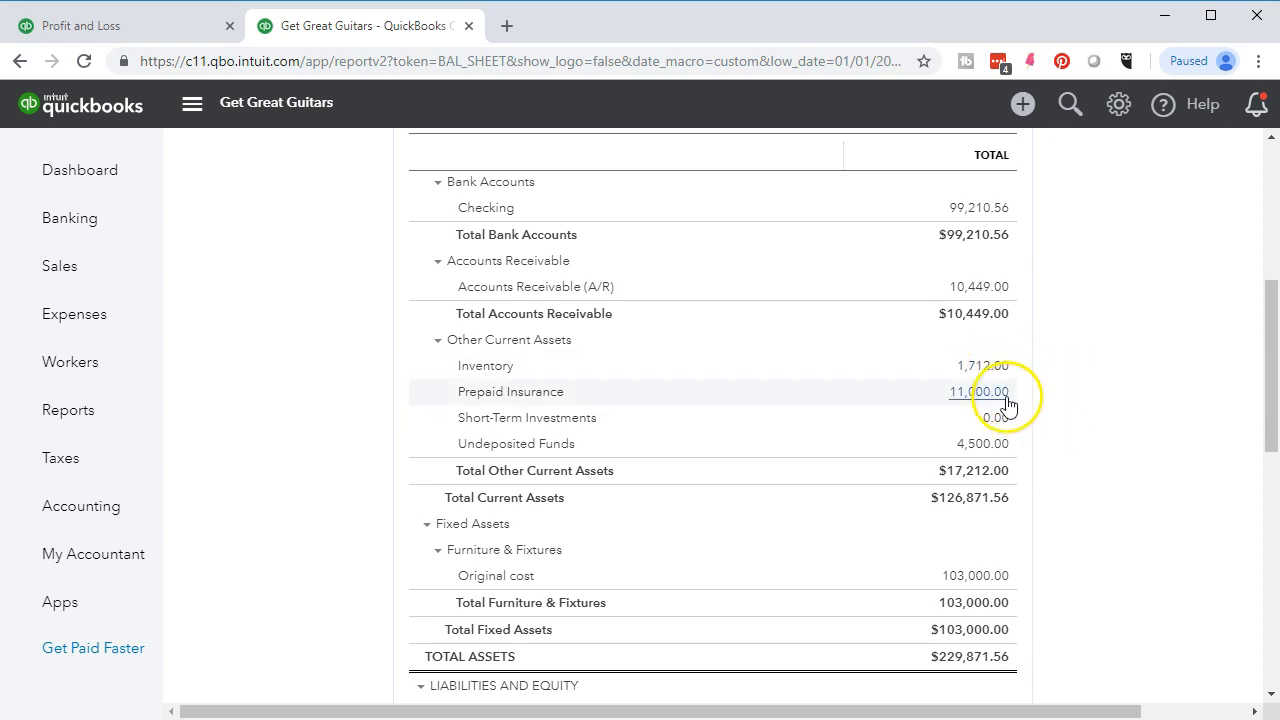
left_click(1075, 417)
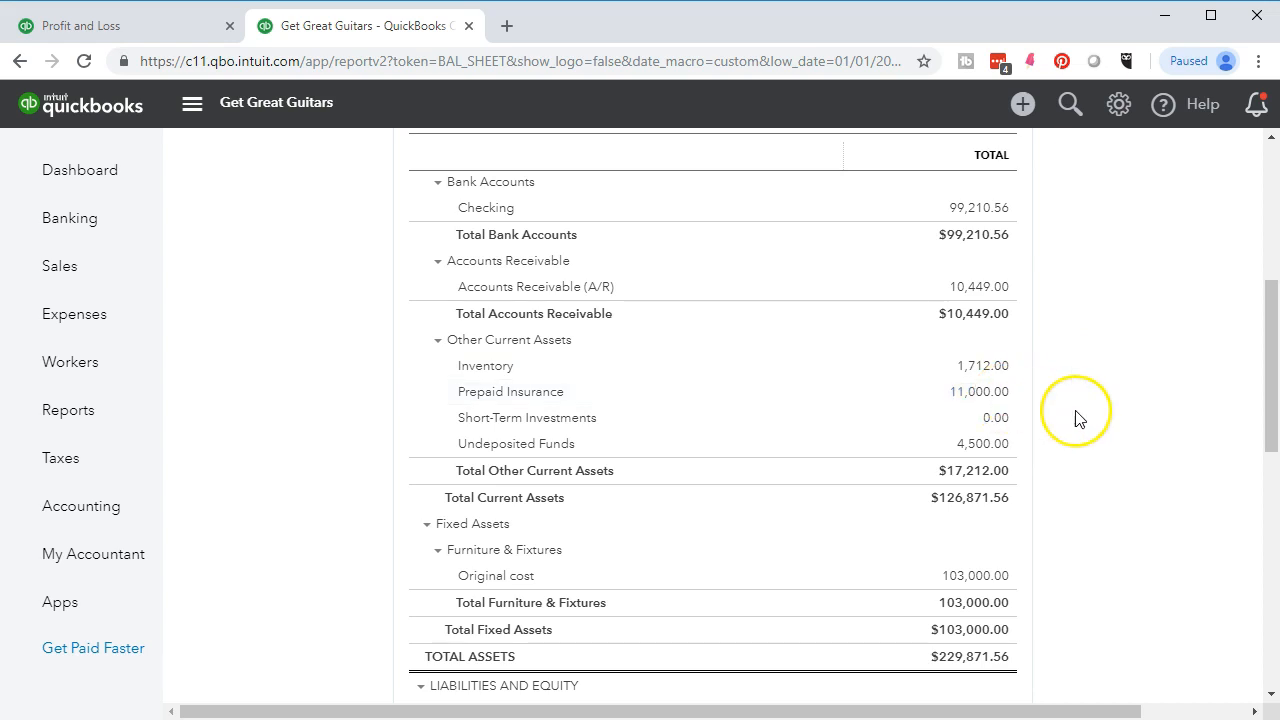
scroll(1077, 418, "down", 1)
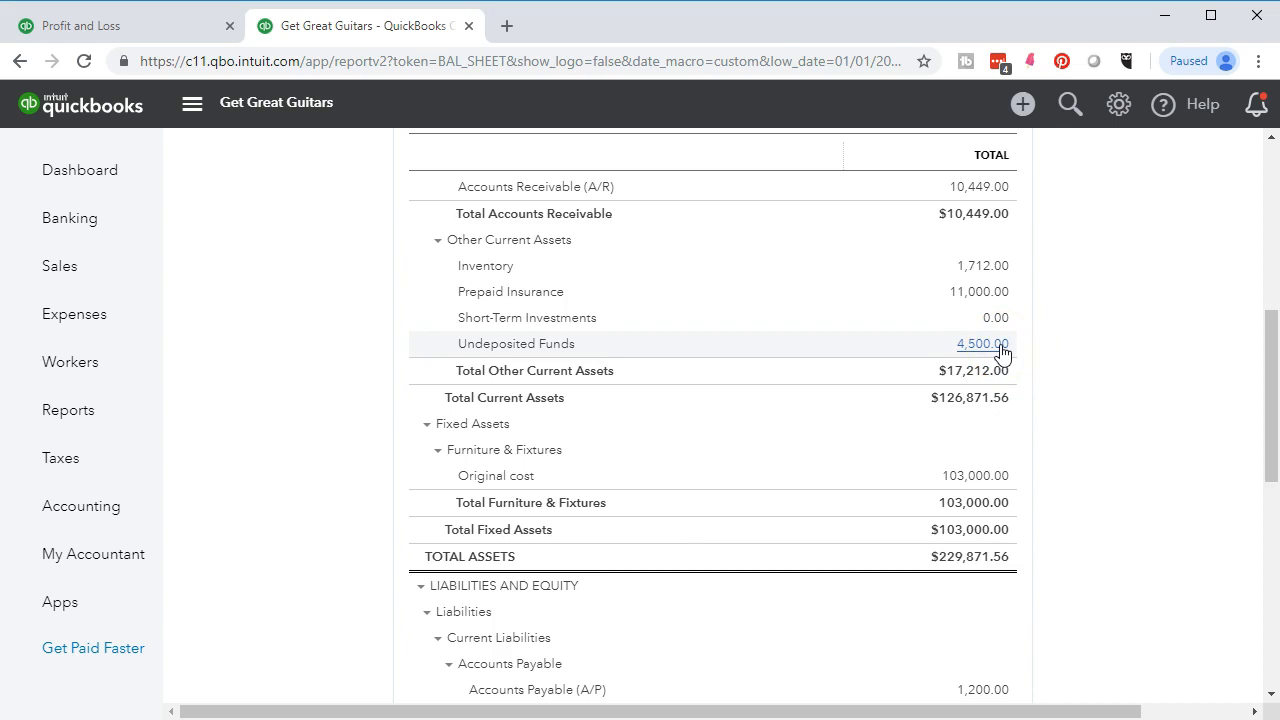
left_click(1057, 360)
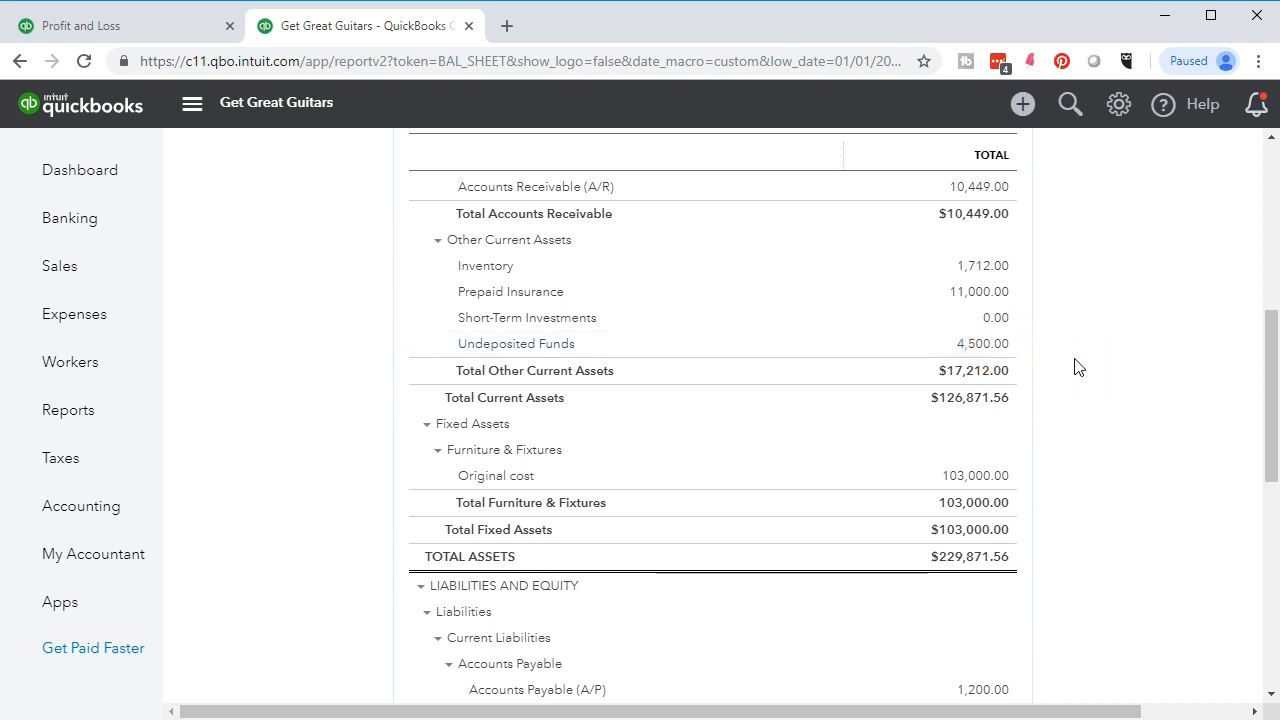
scroll(1077, 367, "down", 1)
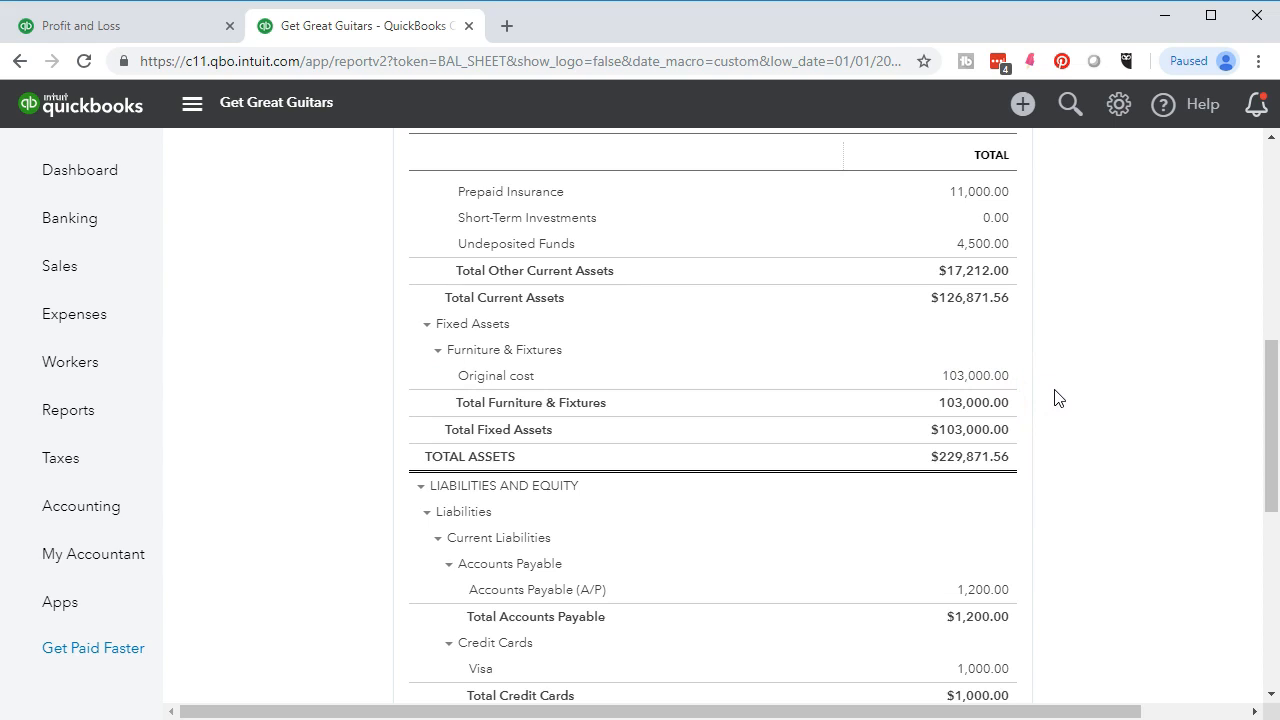
- Review the liabilities and equity sections, compare their combined total with total assets, and recheck the report dates and checking balance
scroll(1058, 398, "down", 3)
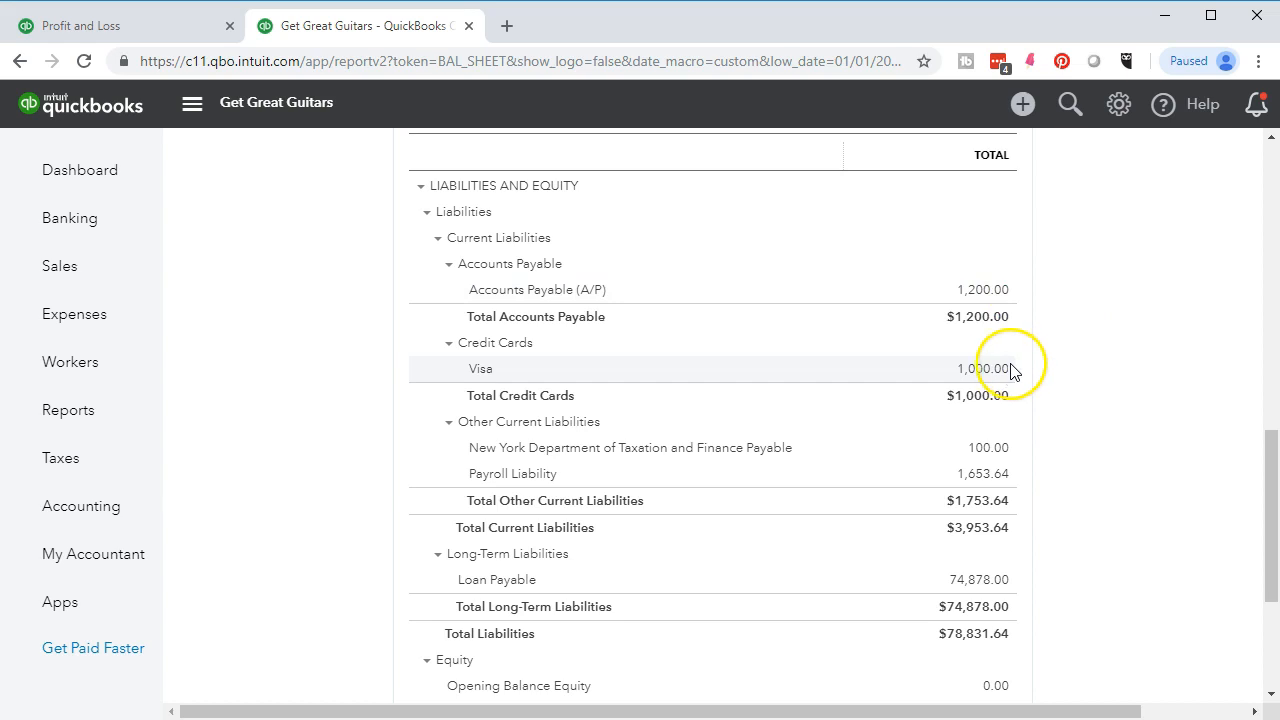
scroll(1090, 380, "down", 1)
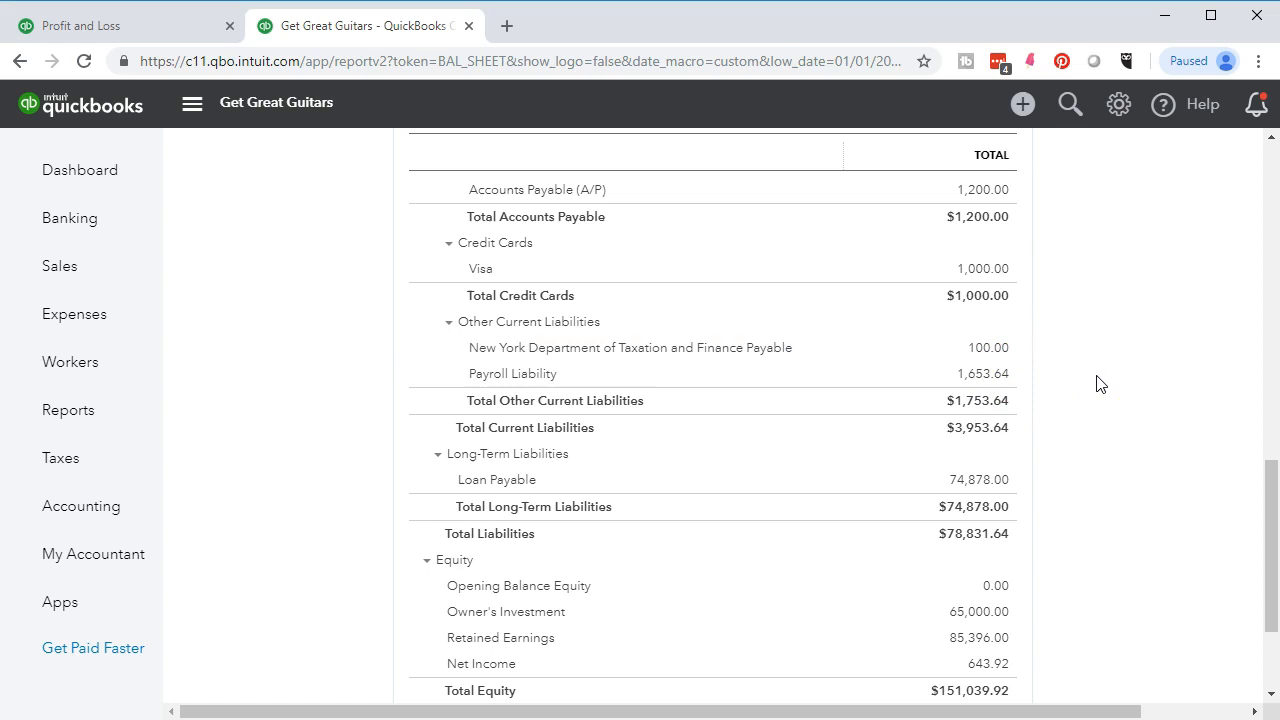
scroll(1097, 384, "down", 1)
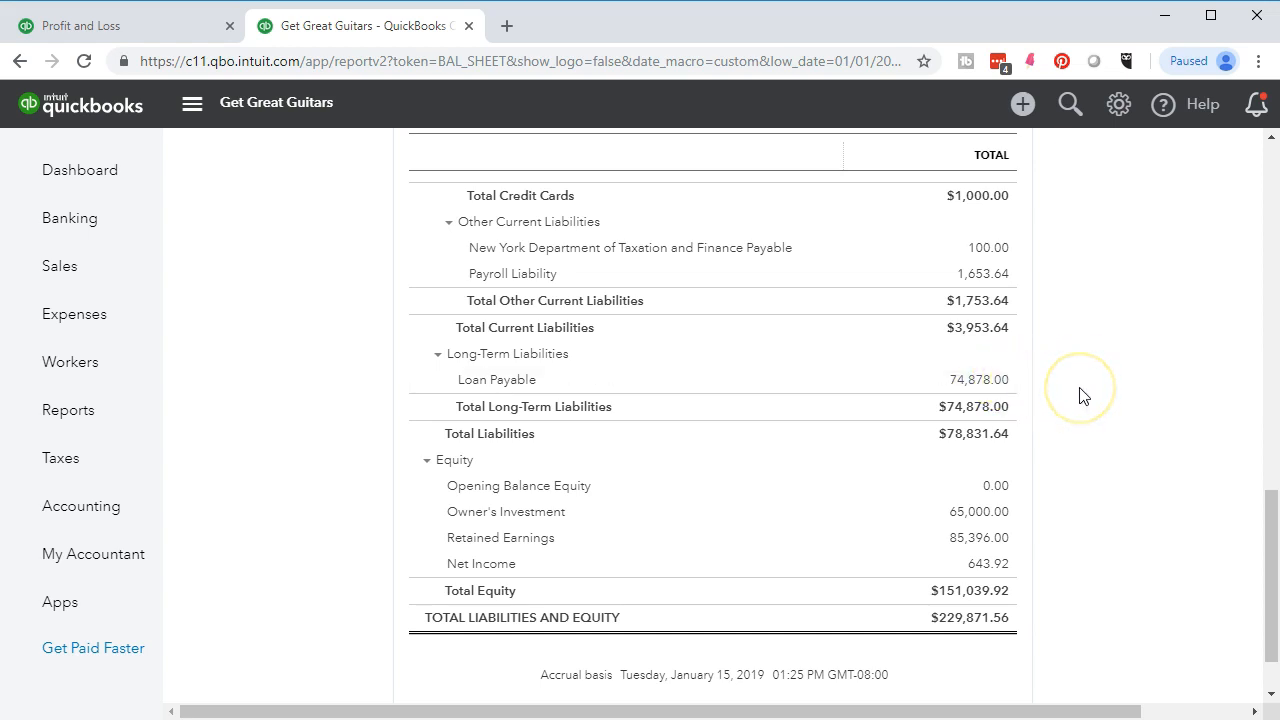
scroll(1080, 395, "down", 1)
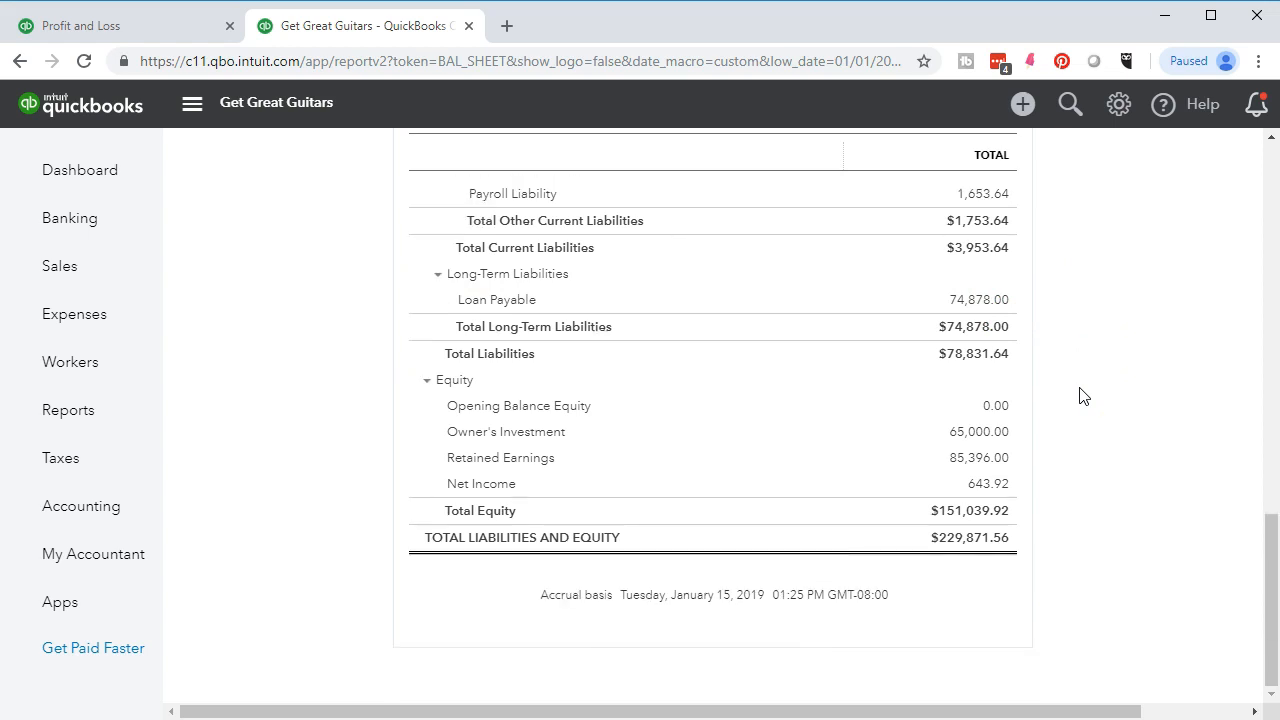
left_click(1064, 432)
scroll(1022, 528, "up", 6)
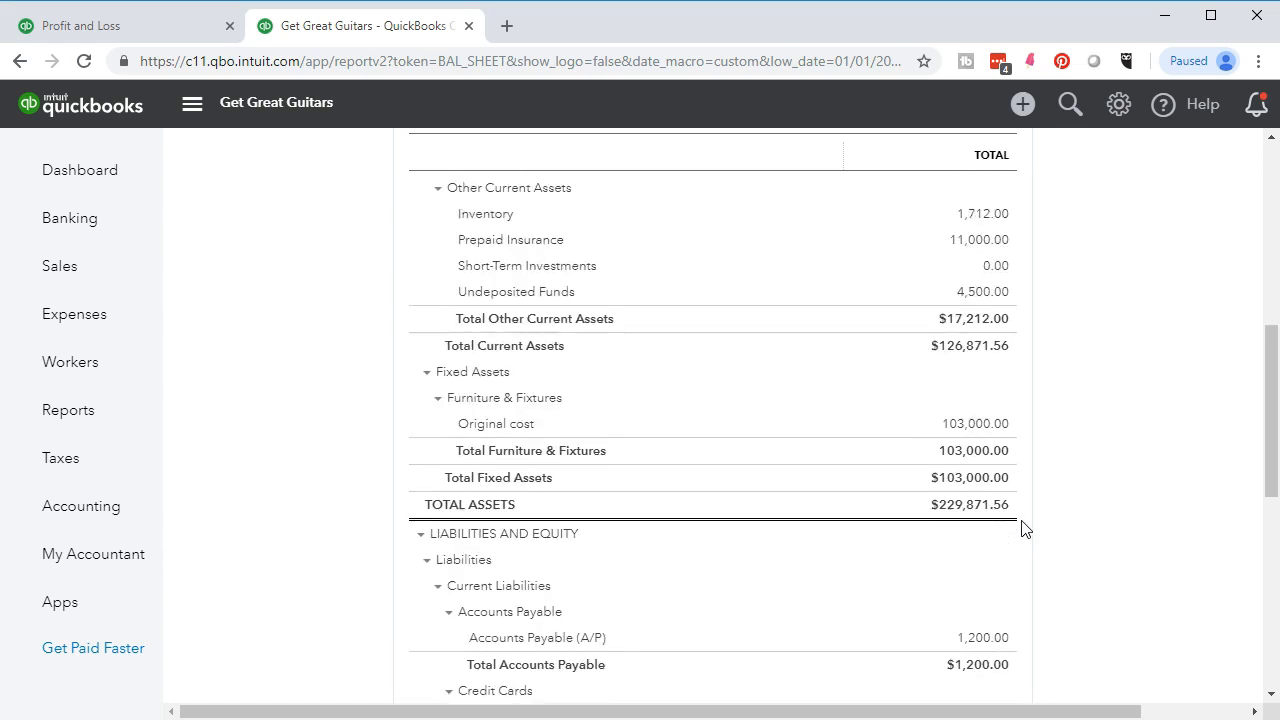
scroll(1022, 528, "up", 4)
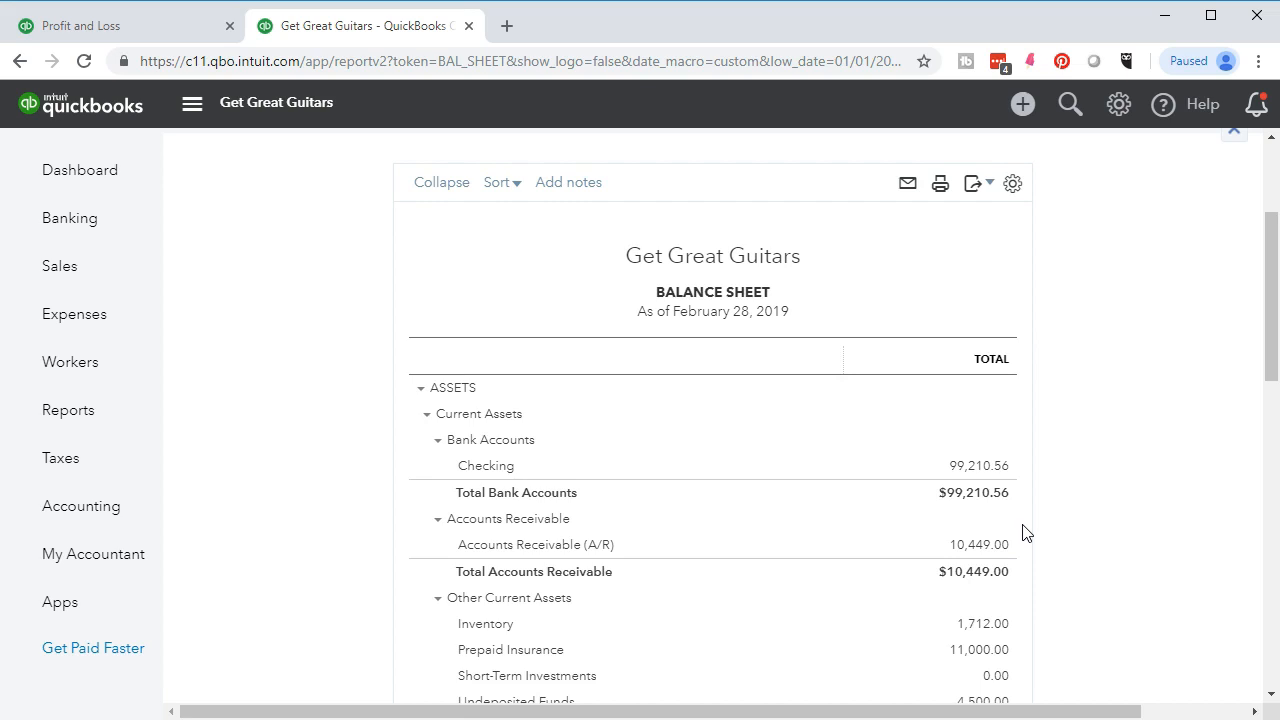
scroll(1023, 528, "up", 3)
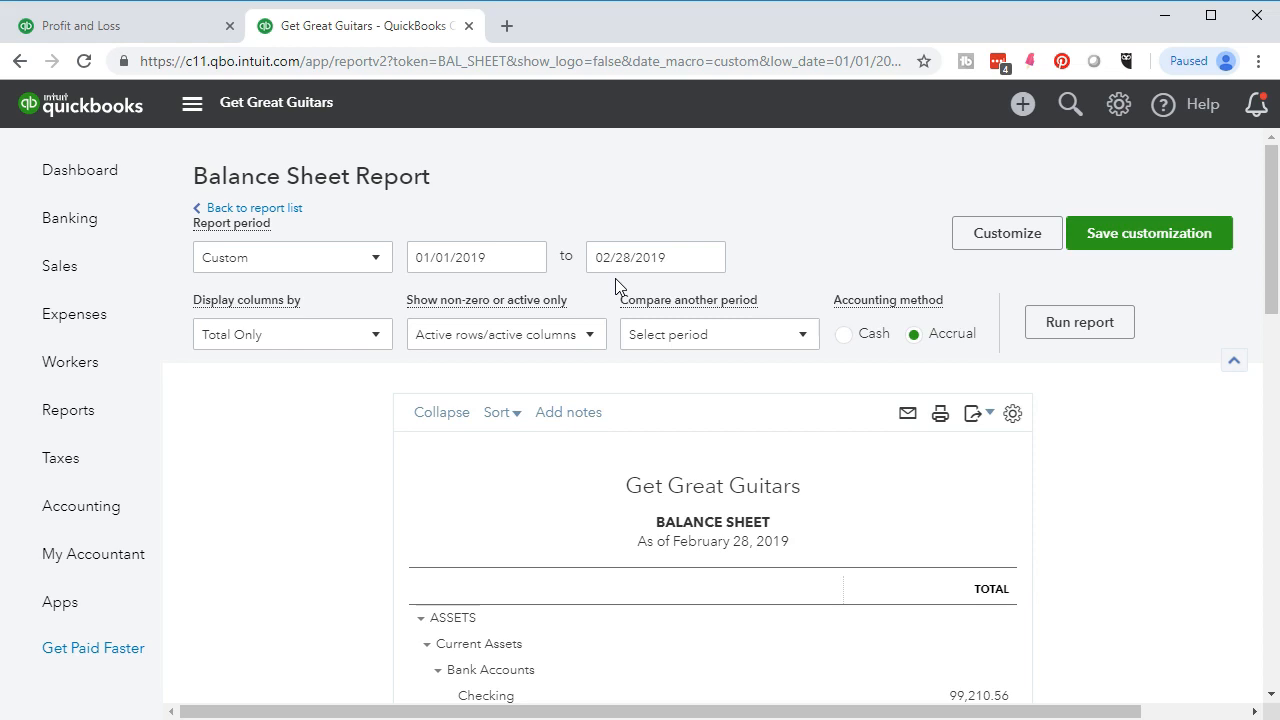
scroll(615, 286, "down", 2)
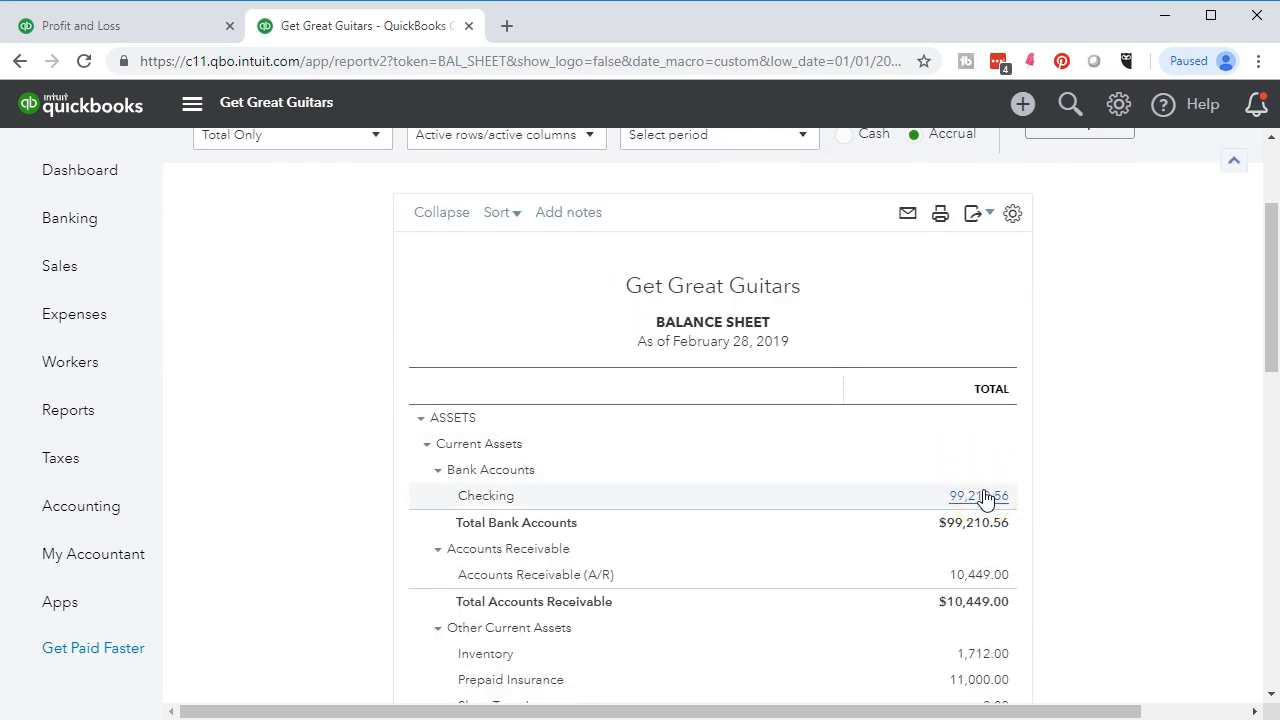
- Display the balance sheet's columns by Months and rerun the report
scroll(984, 497, "up", 2)
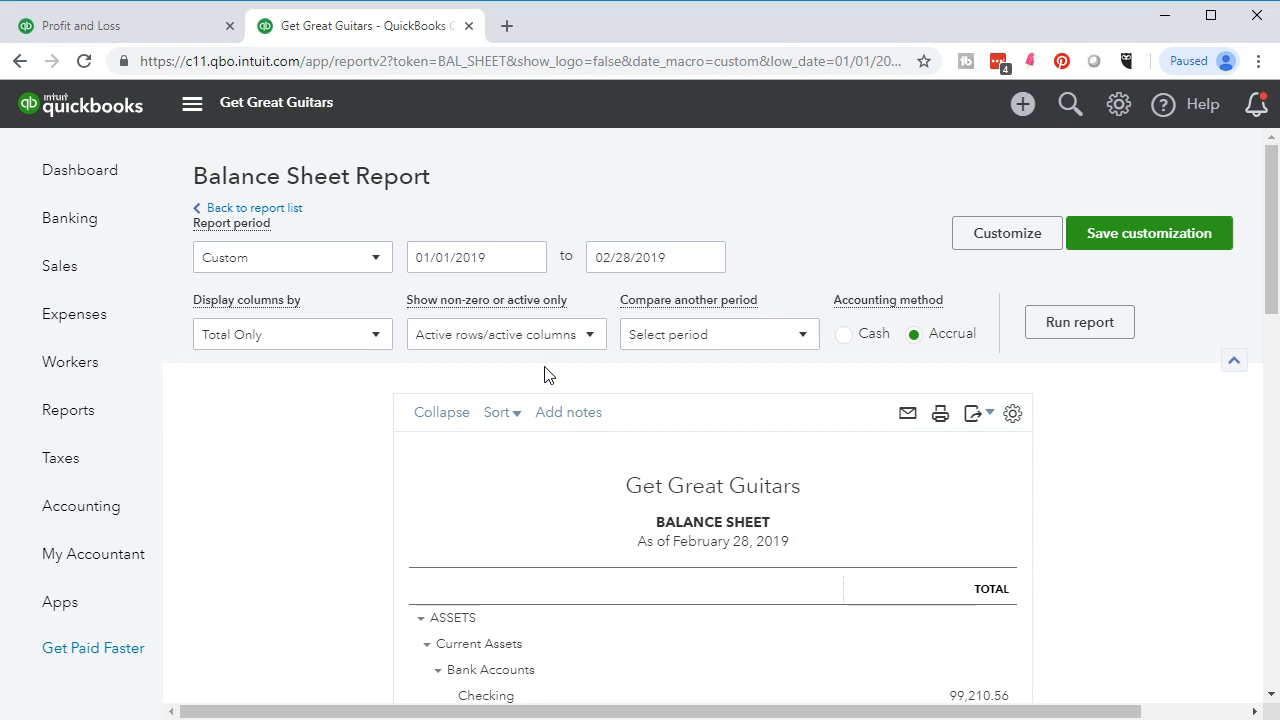
left_click(377, 337)
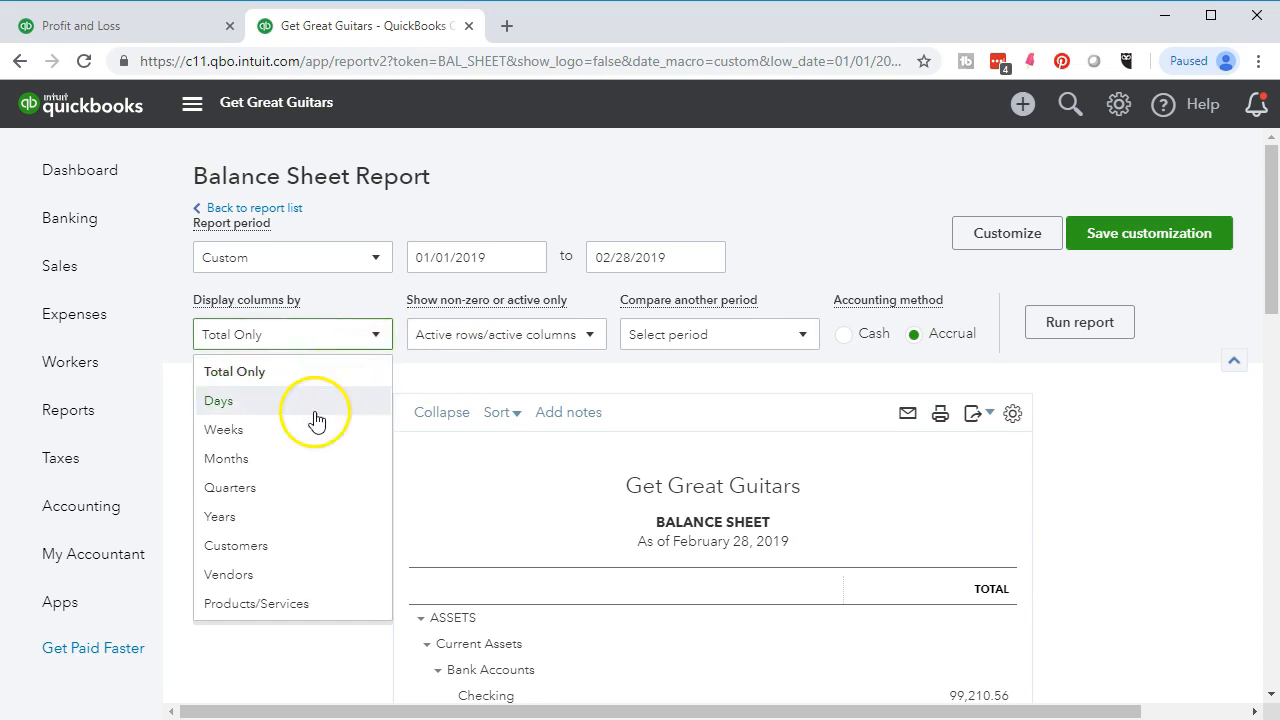
left_click(276, 462)
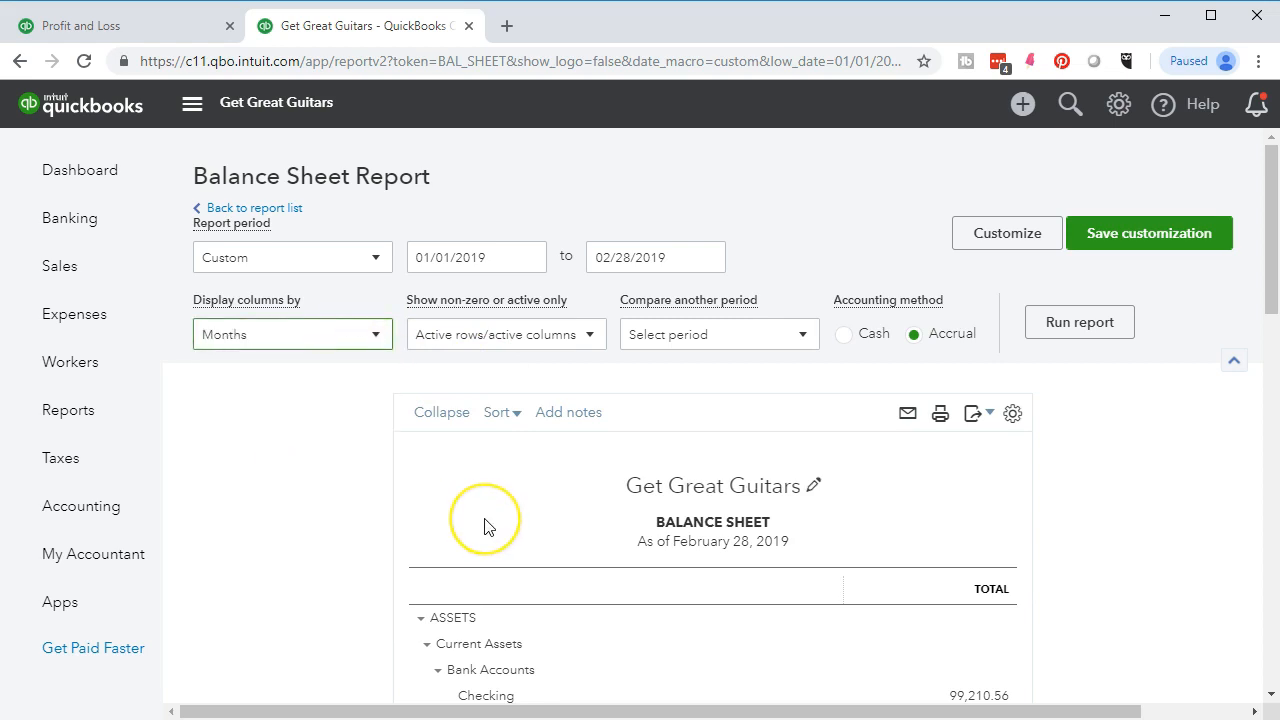
scroll(485, 527, "down", 2)
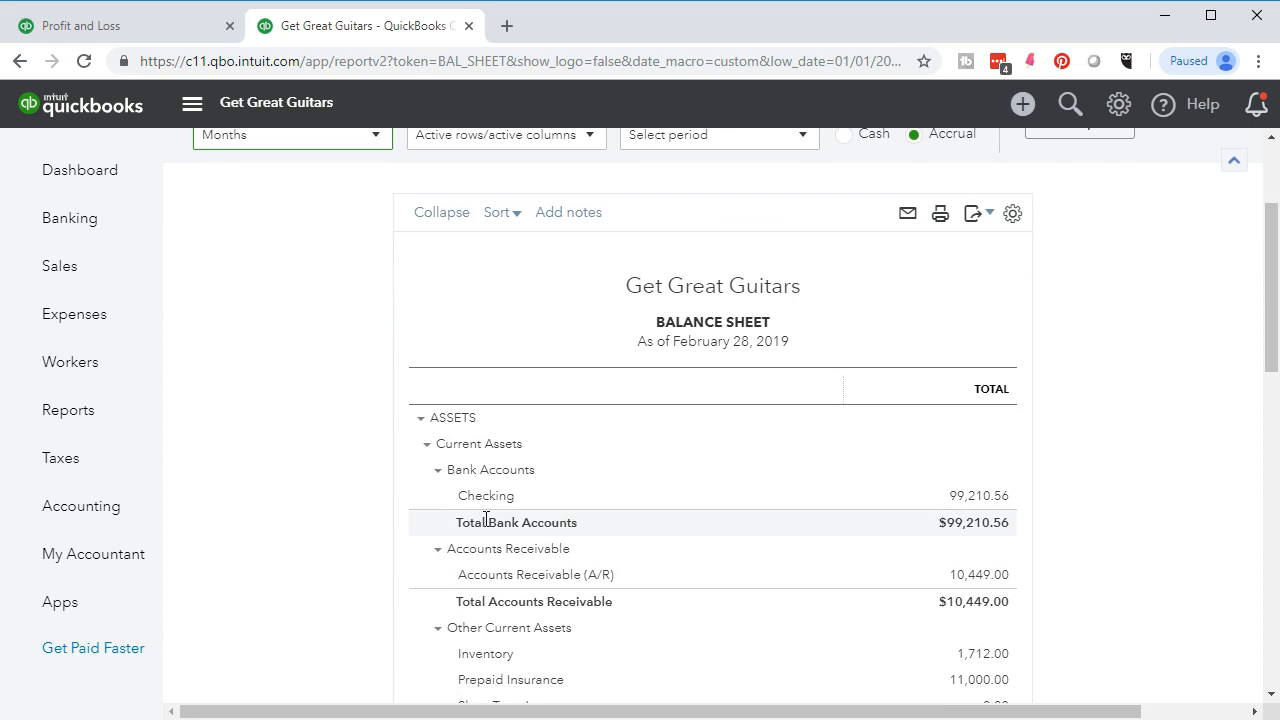
scroll(485, 519, "up", 1)
left_click(1043, 232)
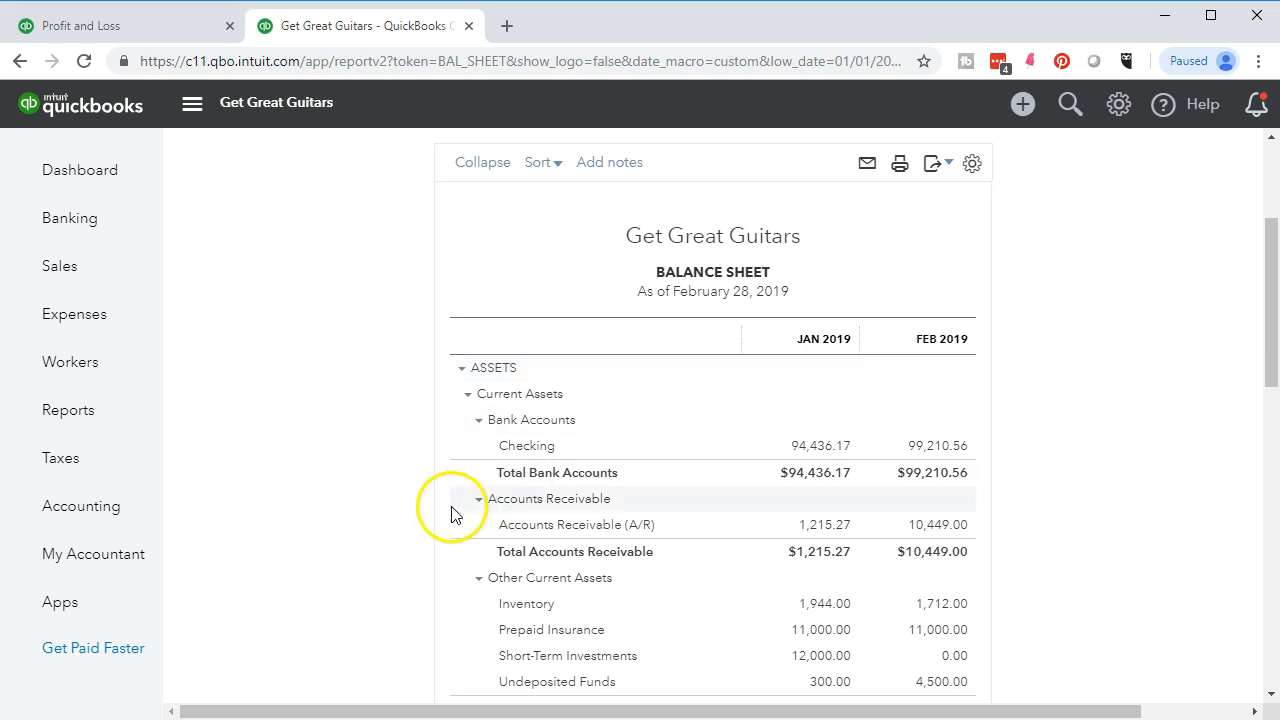
- Display the balance sheet columns as Total Only, change the period's start date to 02/01/2019, and run the report
scroll(449, 512, "up", 3)
left_click(374, 334)
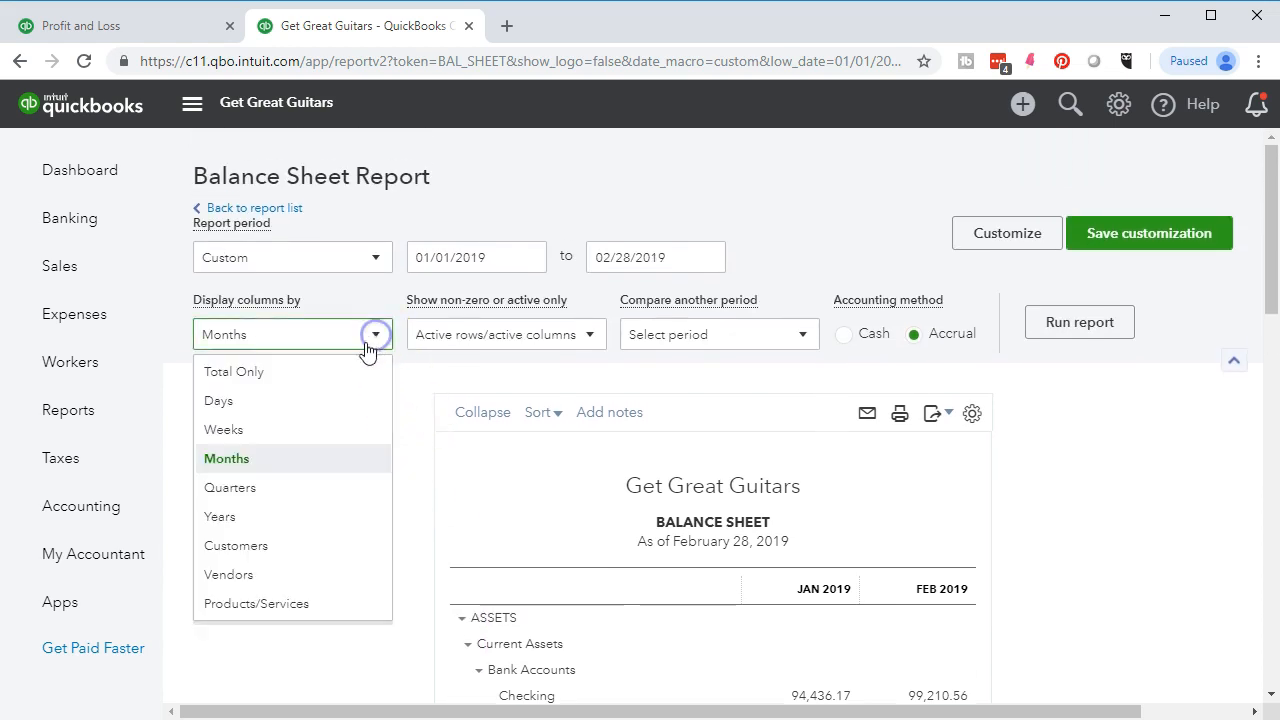
left_click(341, 369)
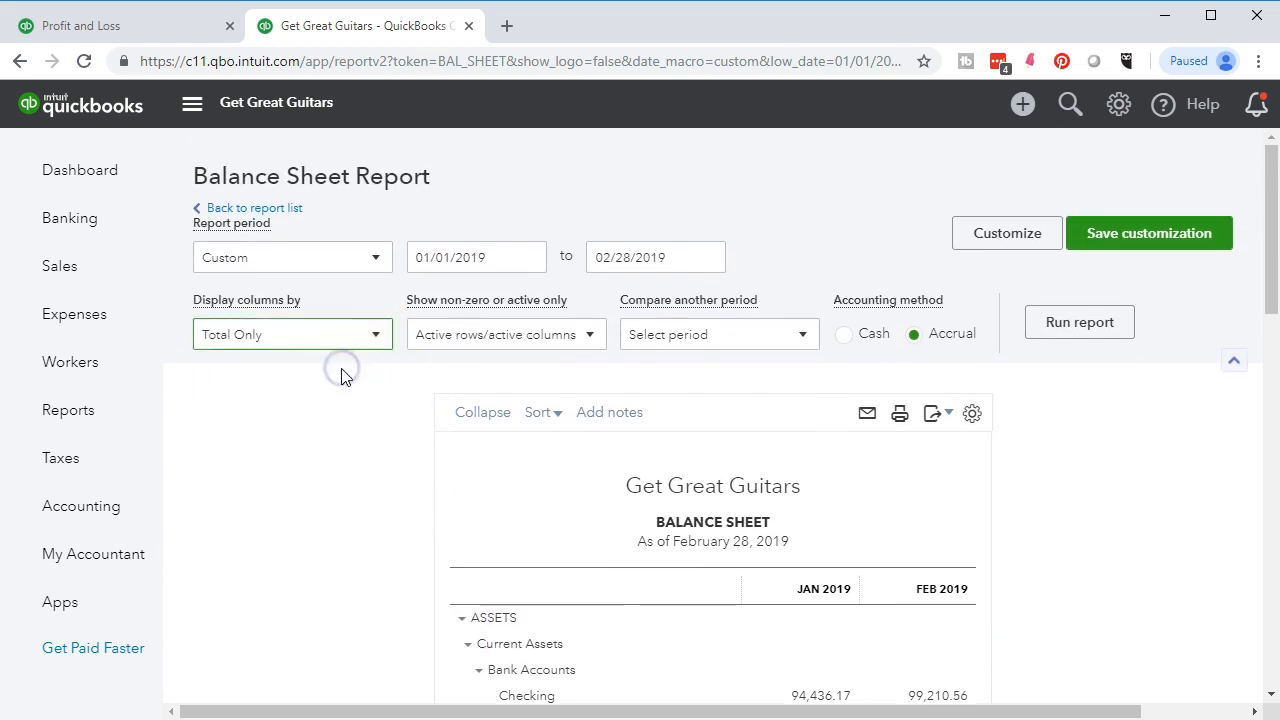
left_click(488, 257)
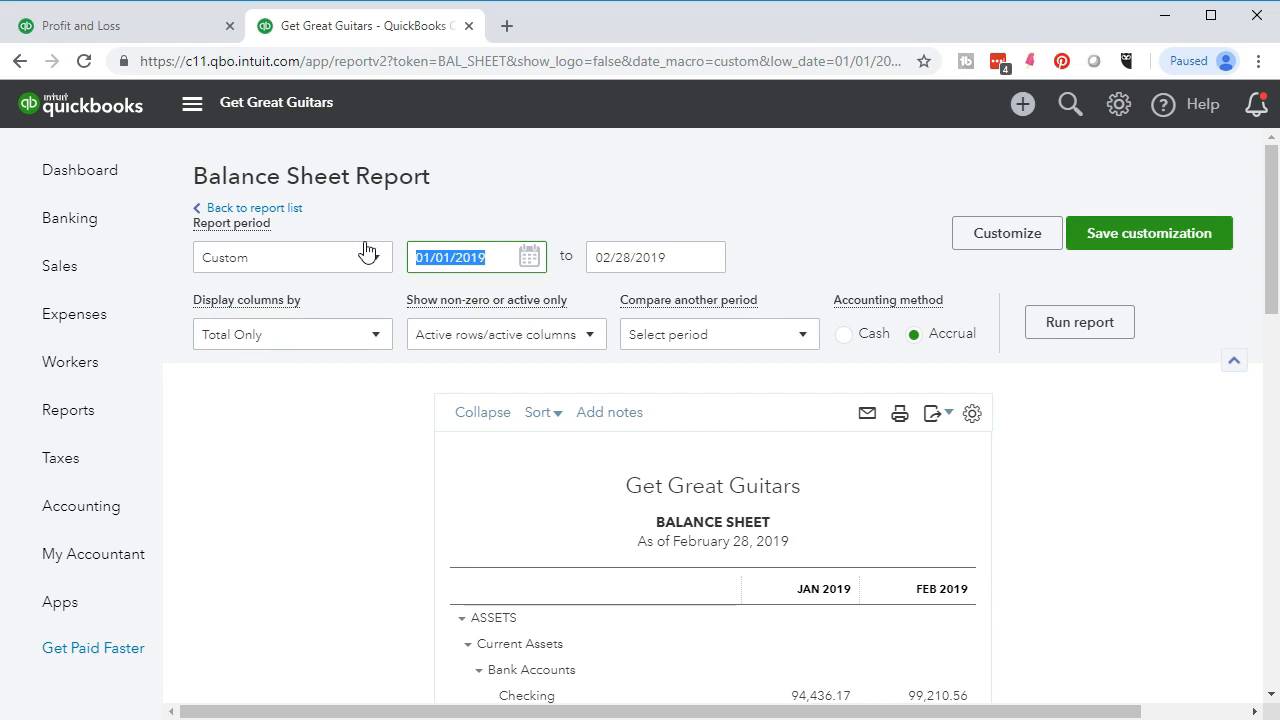
type("02/01/201")
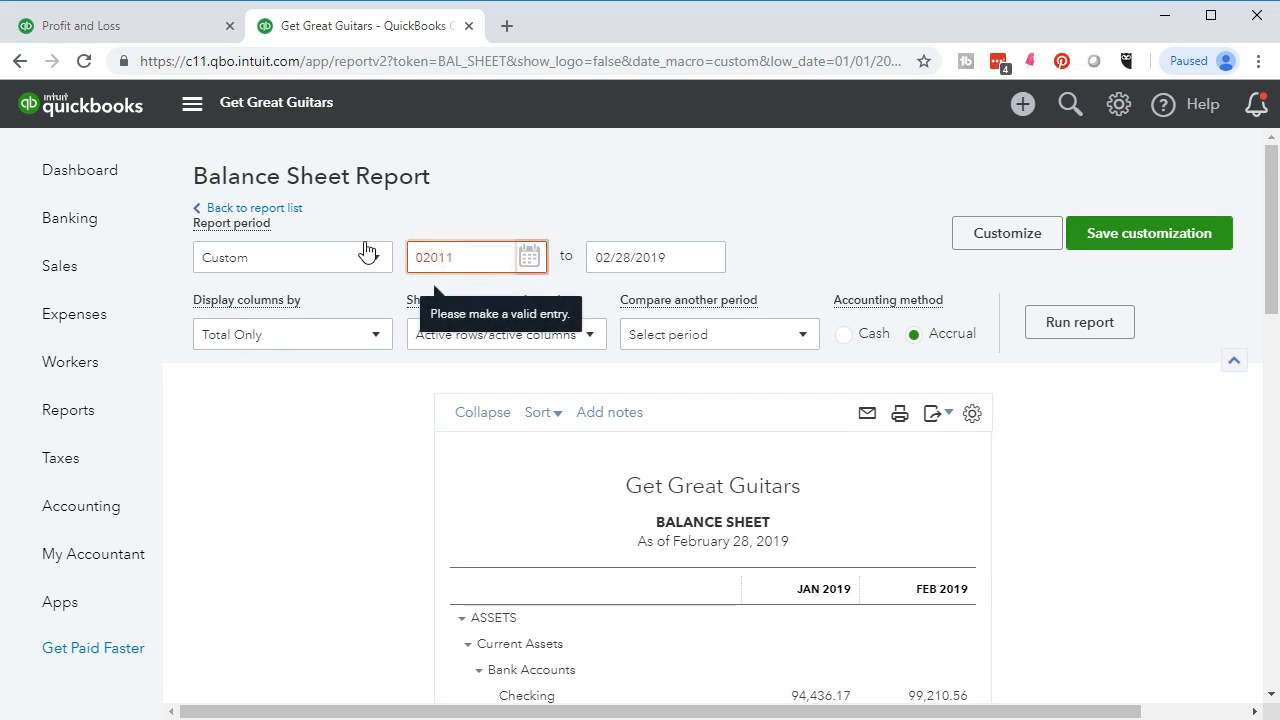
type("9")
key("Tab")
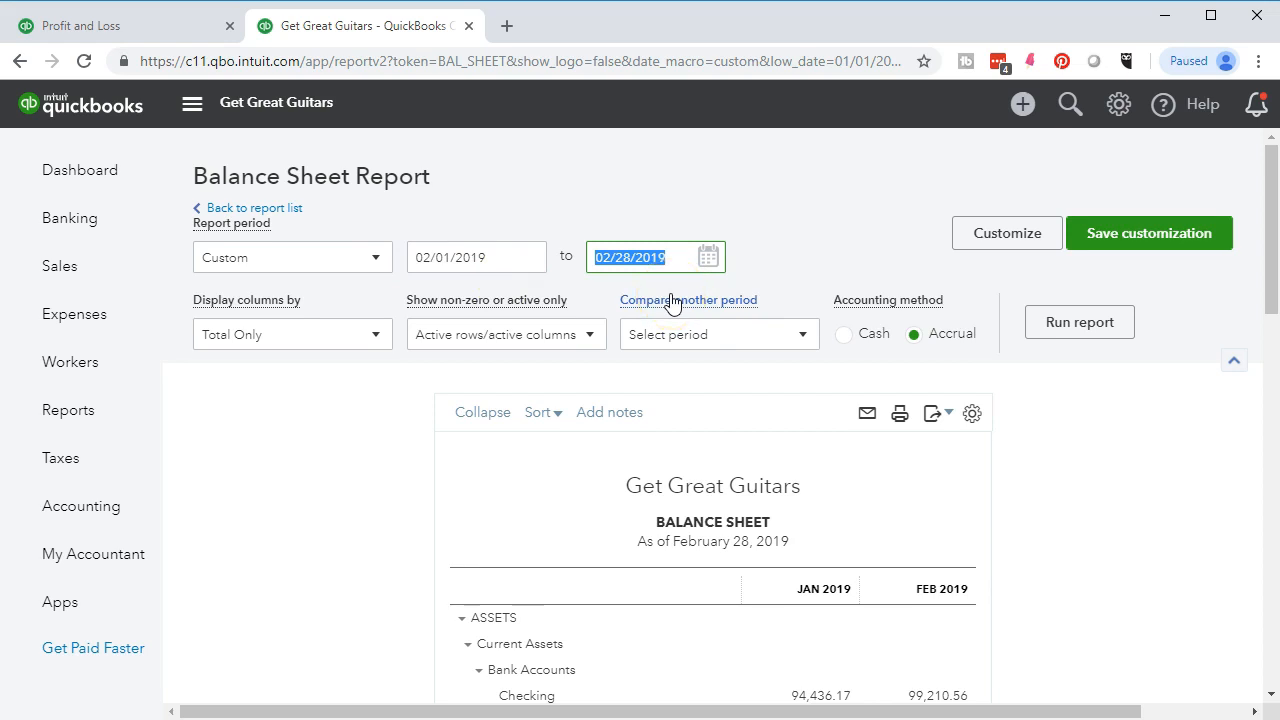
left_click(1062, 330)
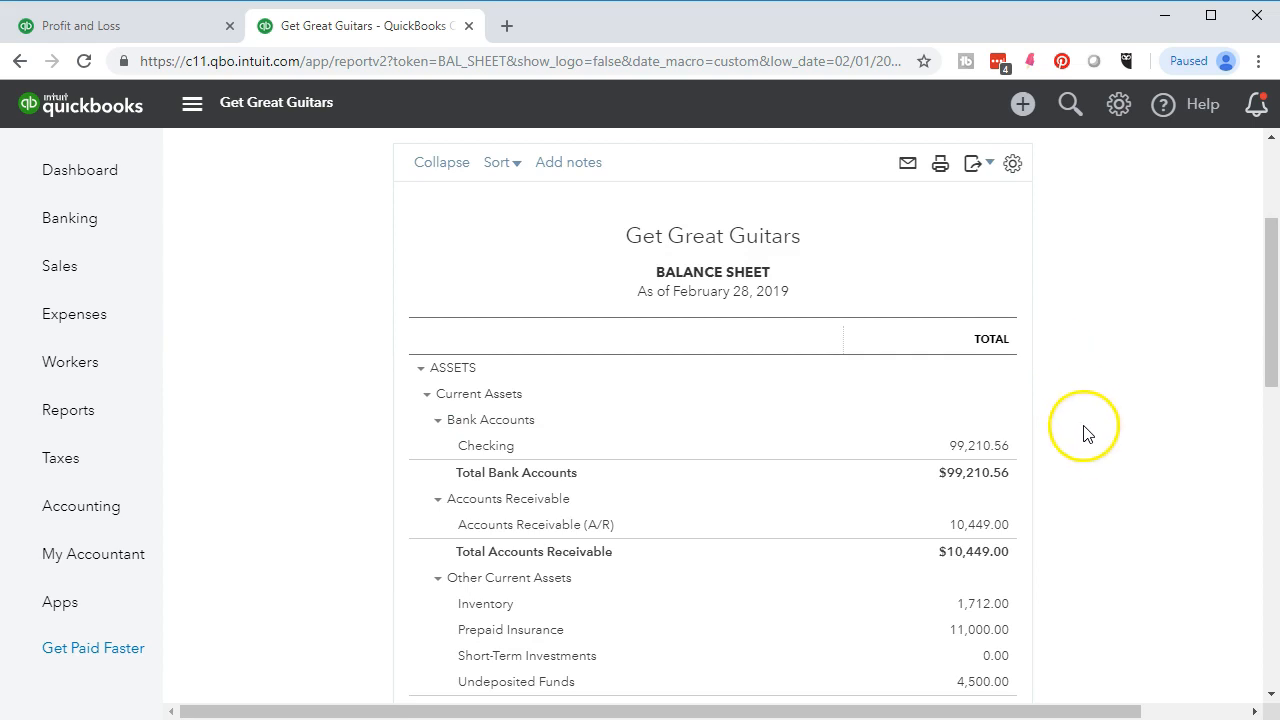
- Compare the February balance sheet with the previous period (PP) and rerun the report
scroll(1094, 452, "up", 1)
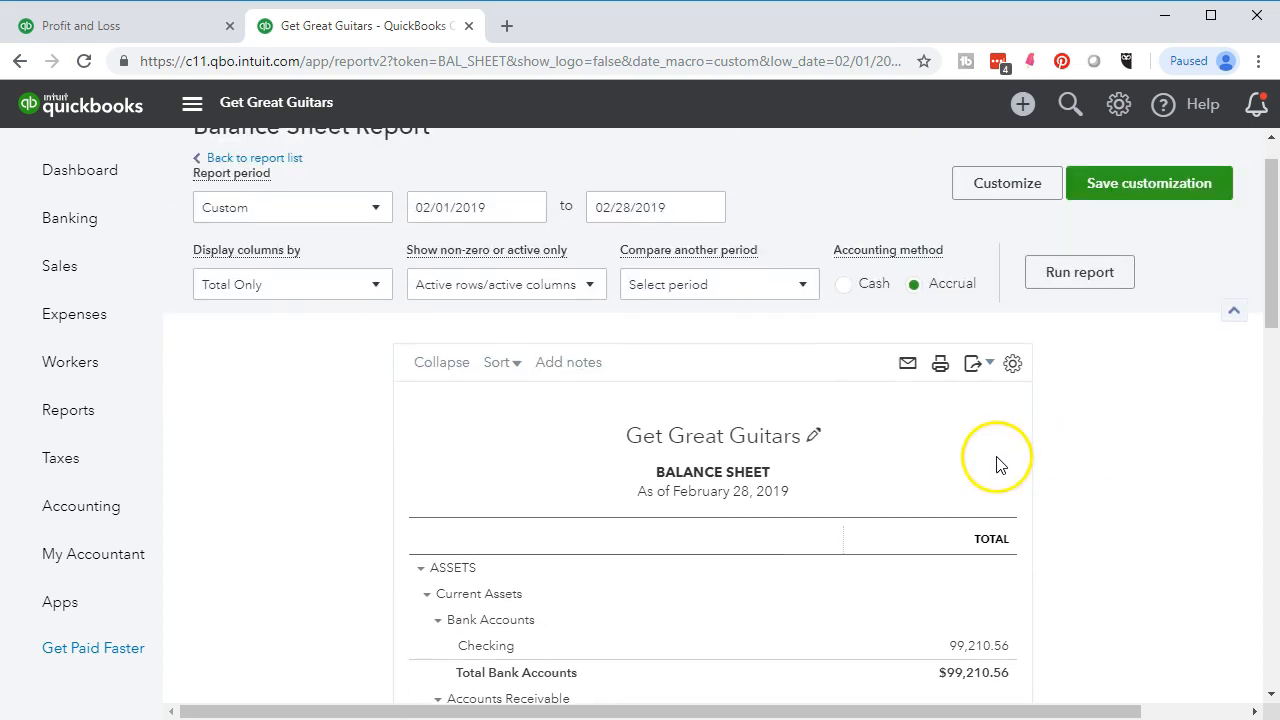
left_click(587, 289)
left_click(587, 289)
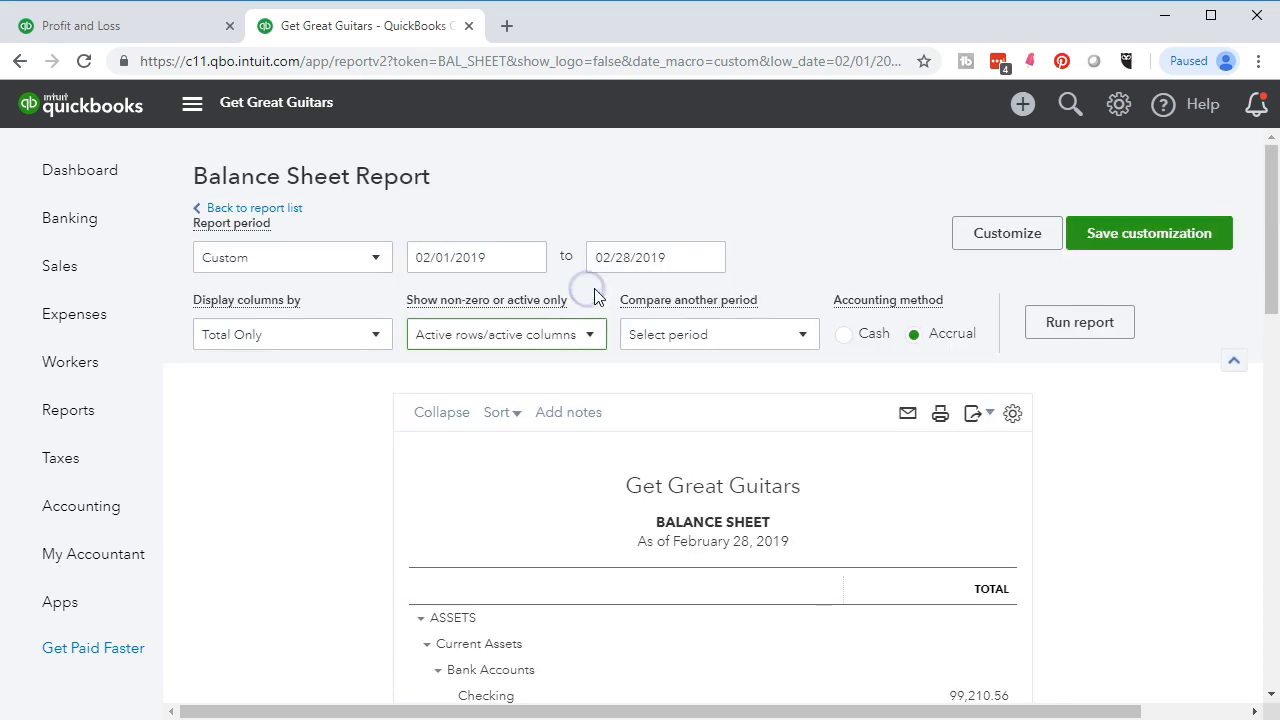
left_click(802, 336)
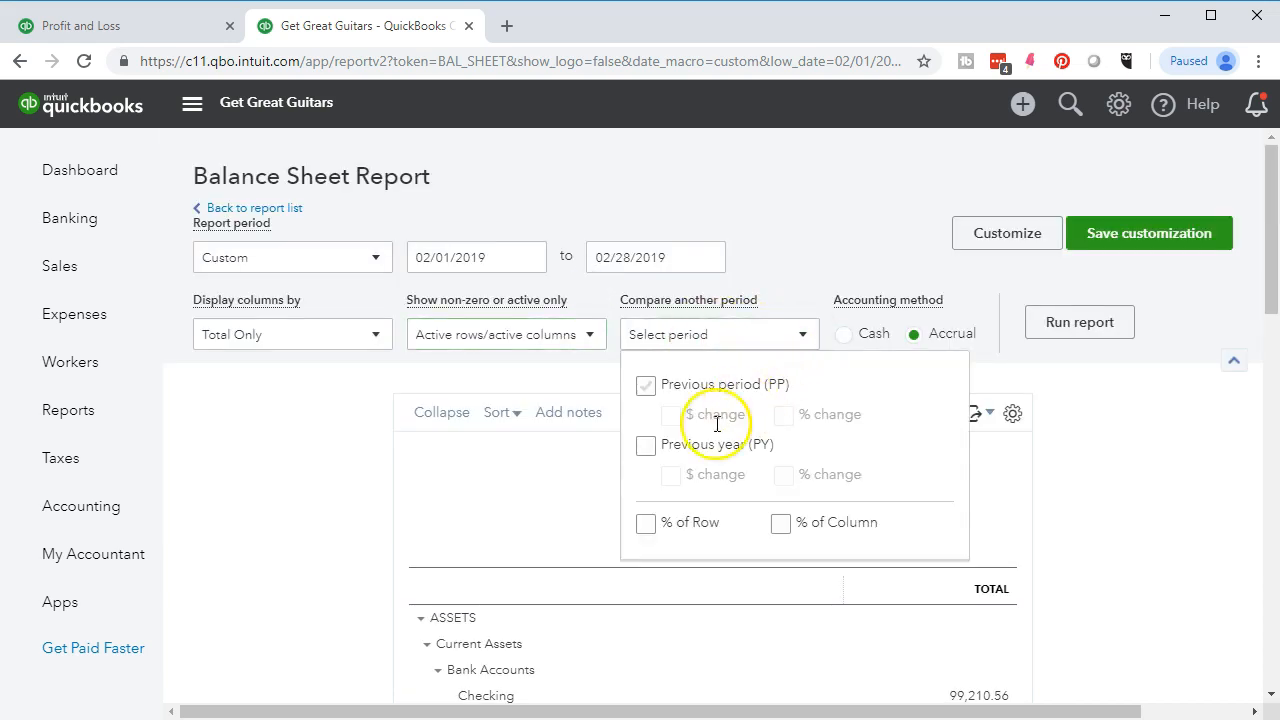
scroll(646, 458, "down", 1)
left_click(800, 288)
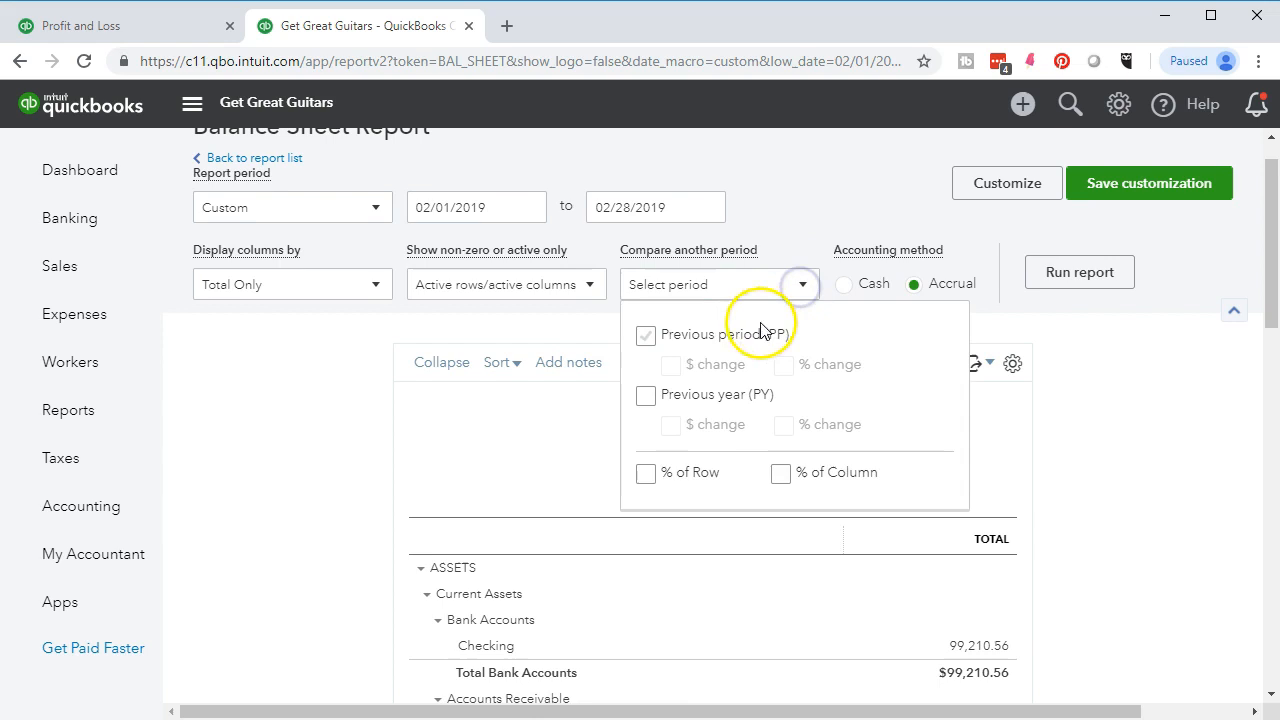
left_click(647, 336)
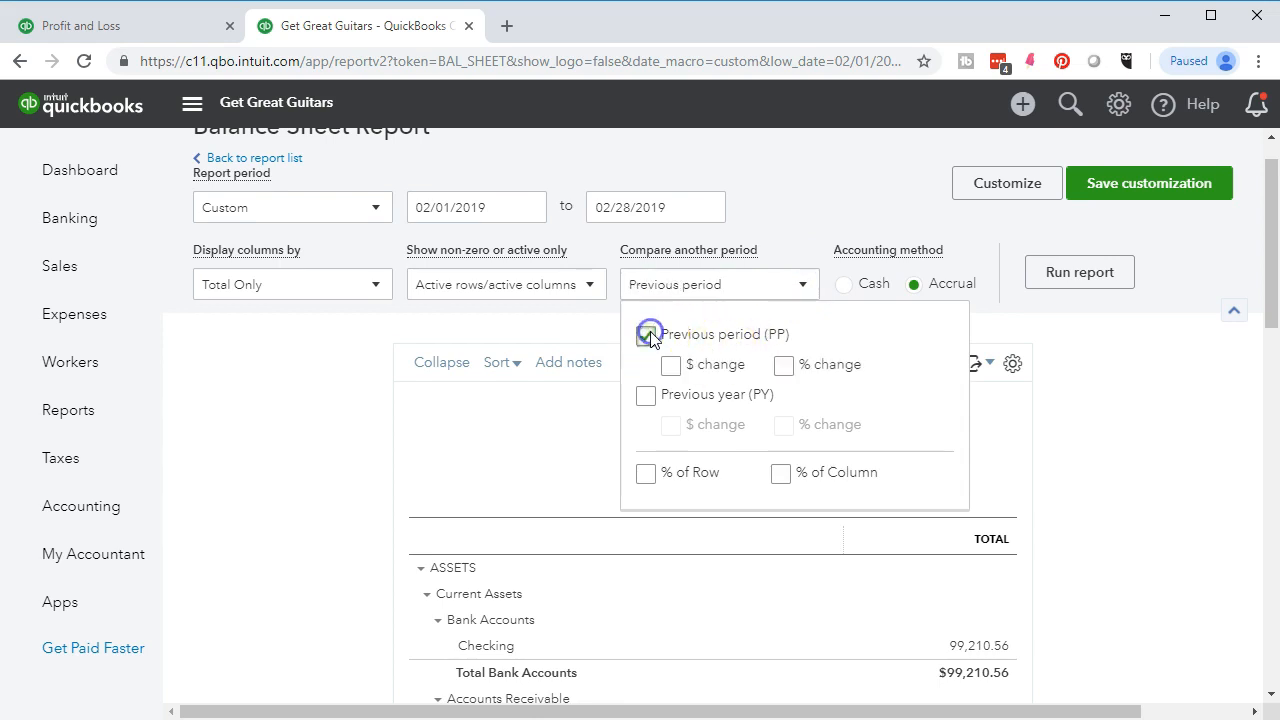
left_click(1062, 272)
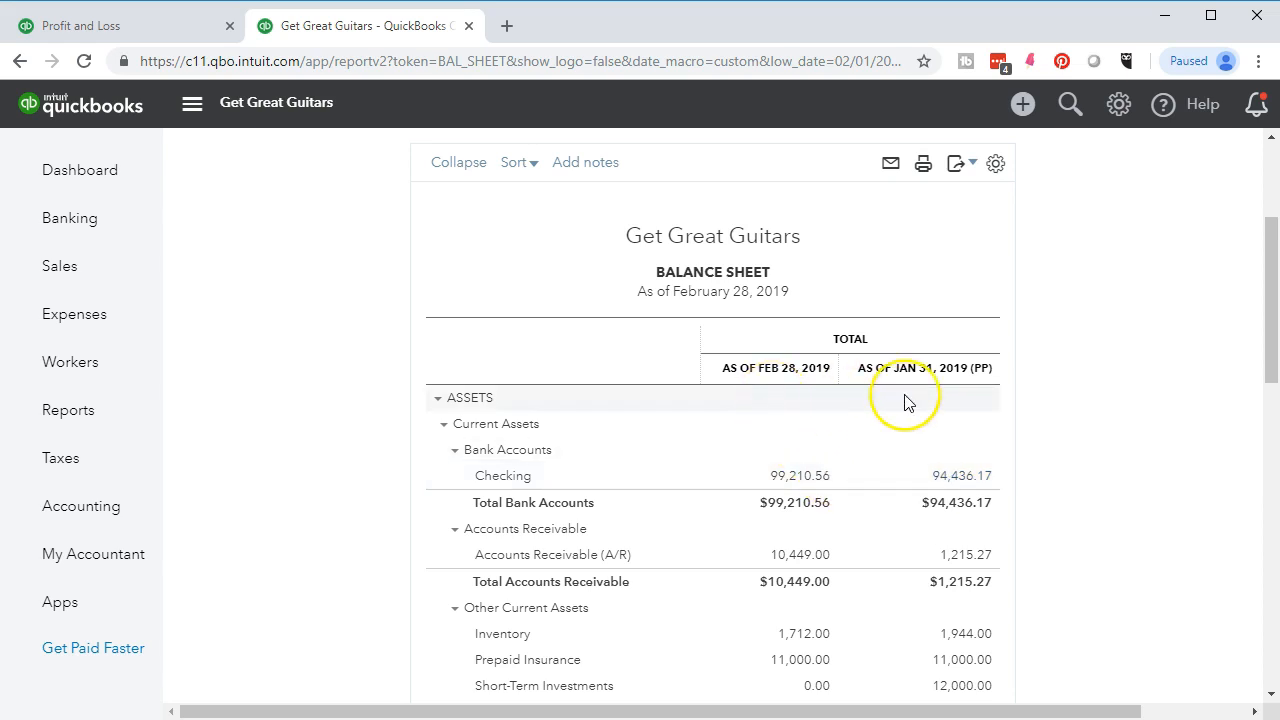
- Add the $ change and % change columns to the previous period comparison, rerun the report, and check the asset changes
scroll(904, 402, "up", 2)
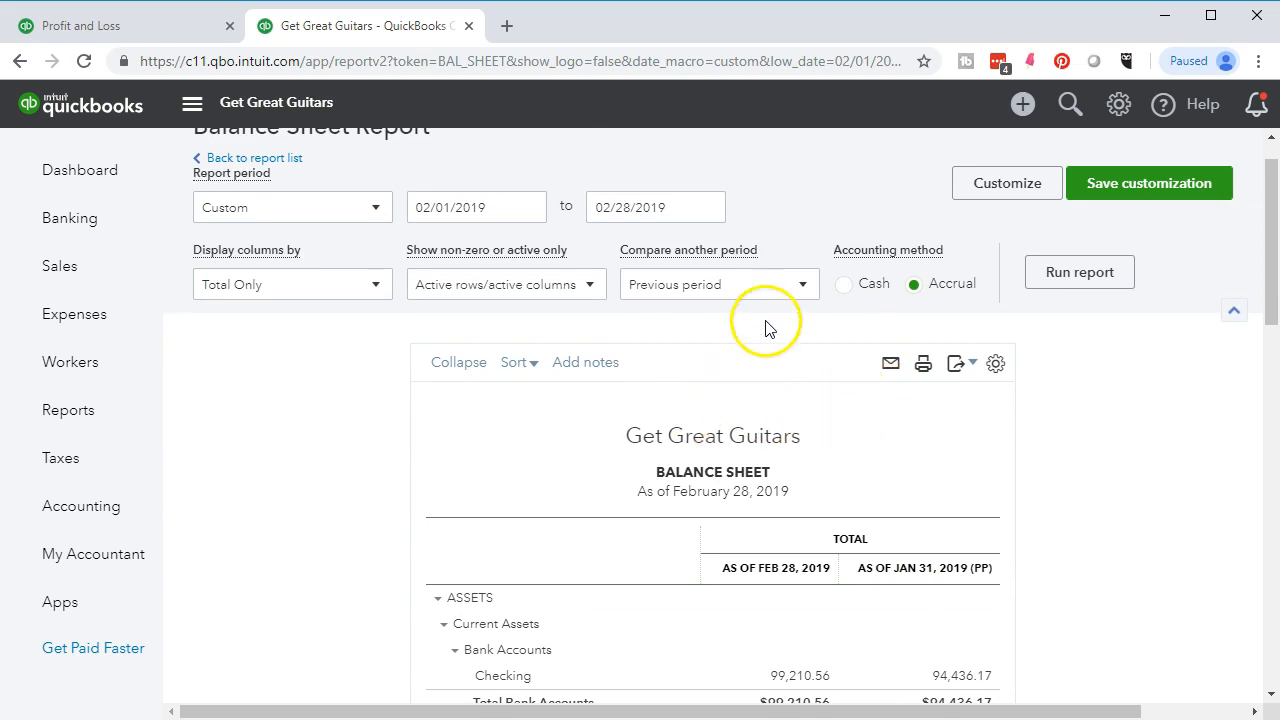
left_click(800, 286)
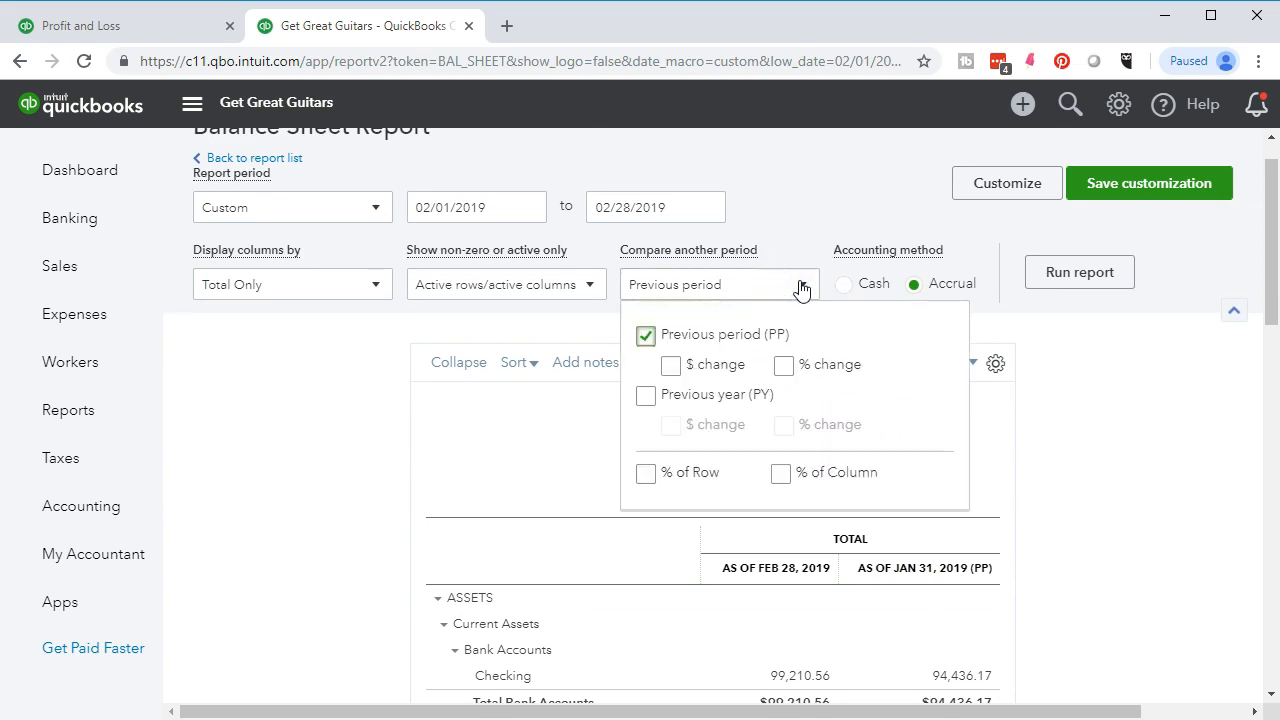
left_click(670, 366)
left_click(783, 367)
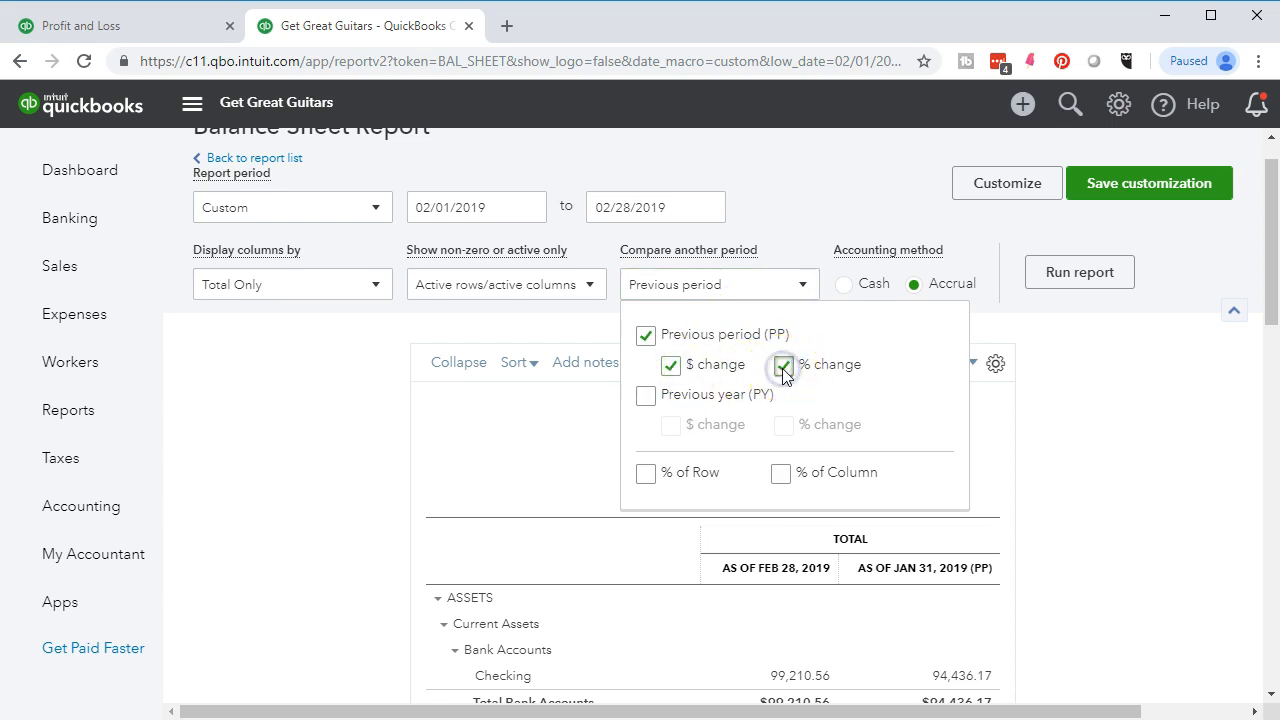
left_click(1078, 272)
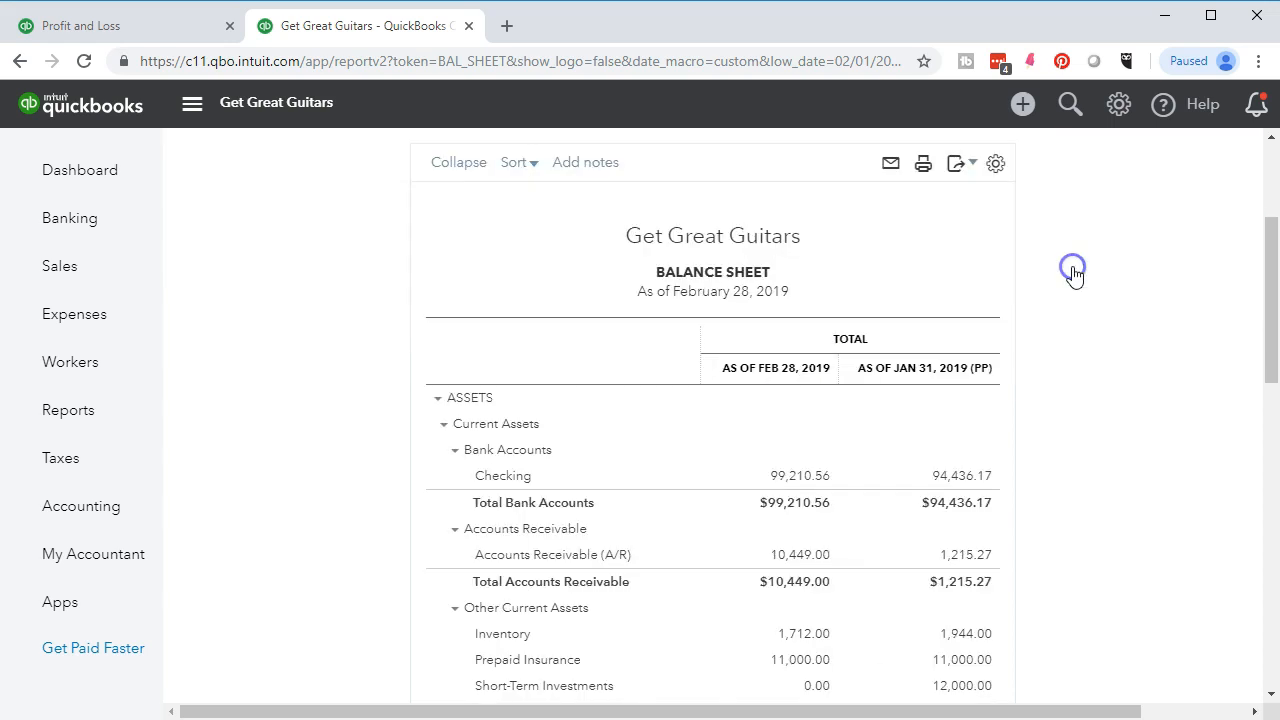
scroll(1088, 320, "up", 2)
left_click(1078, 274)
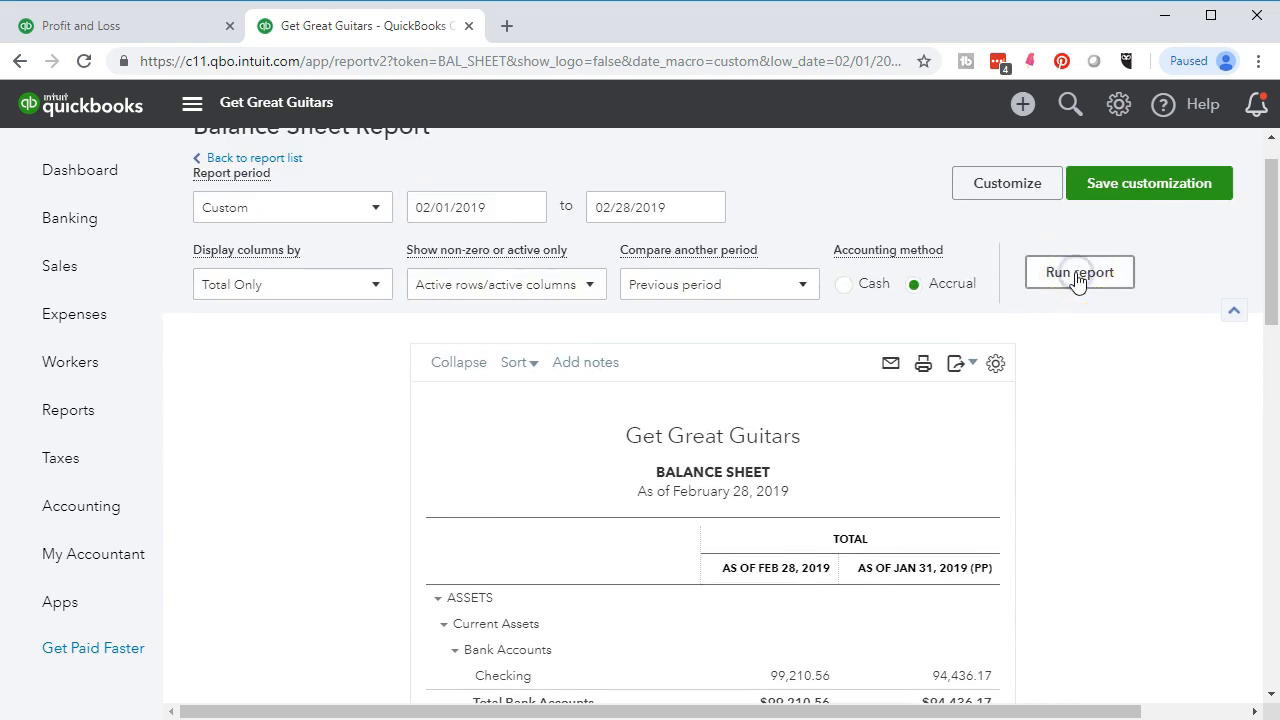
scroll(826, 451, "down", 3)
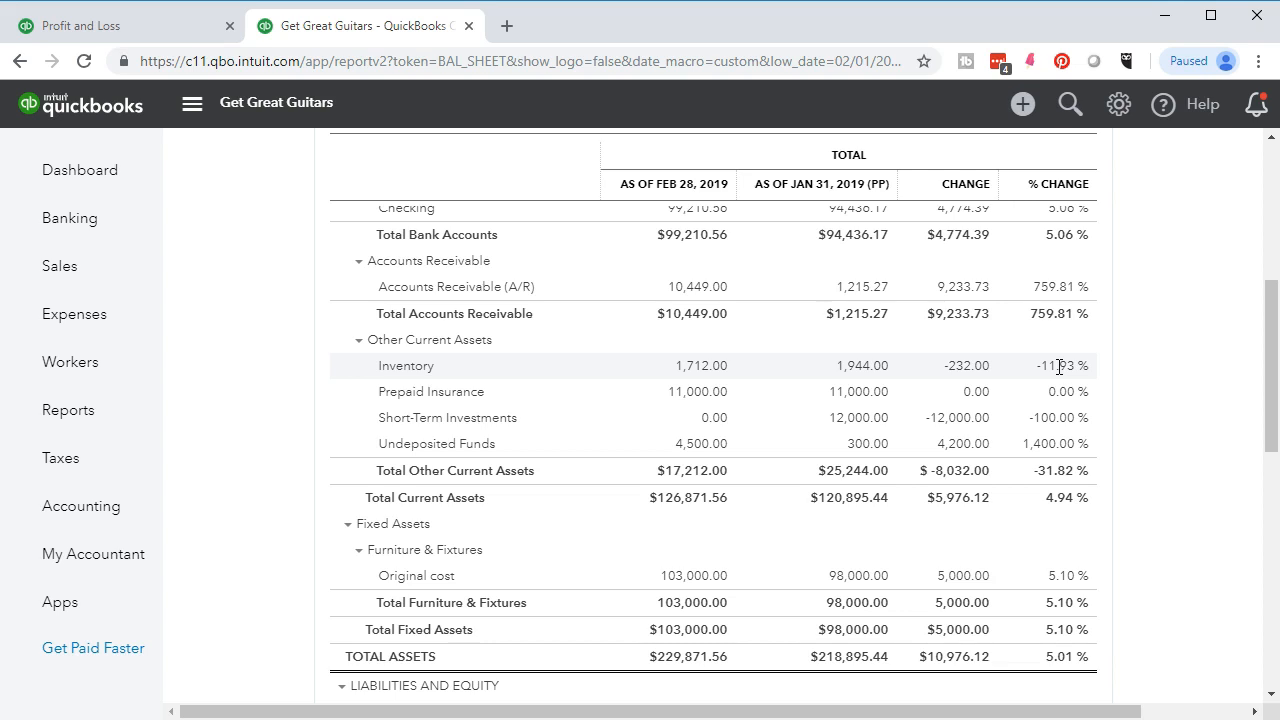
scroll(1059, 366, "up", 5)
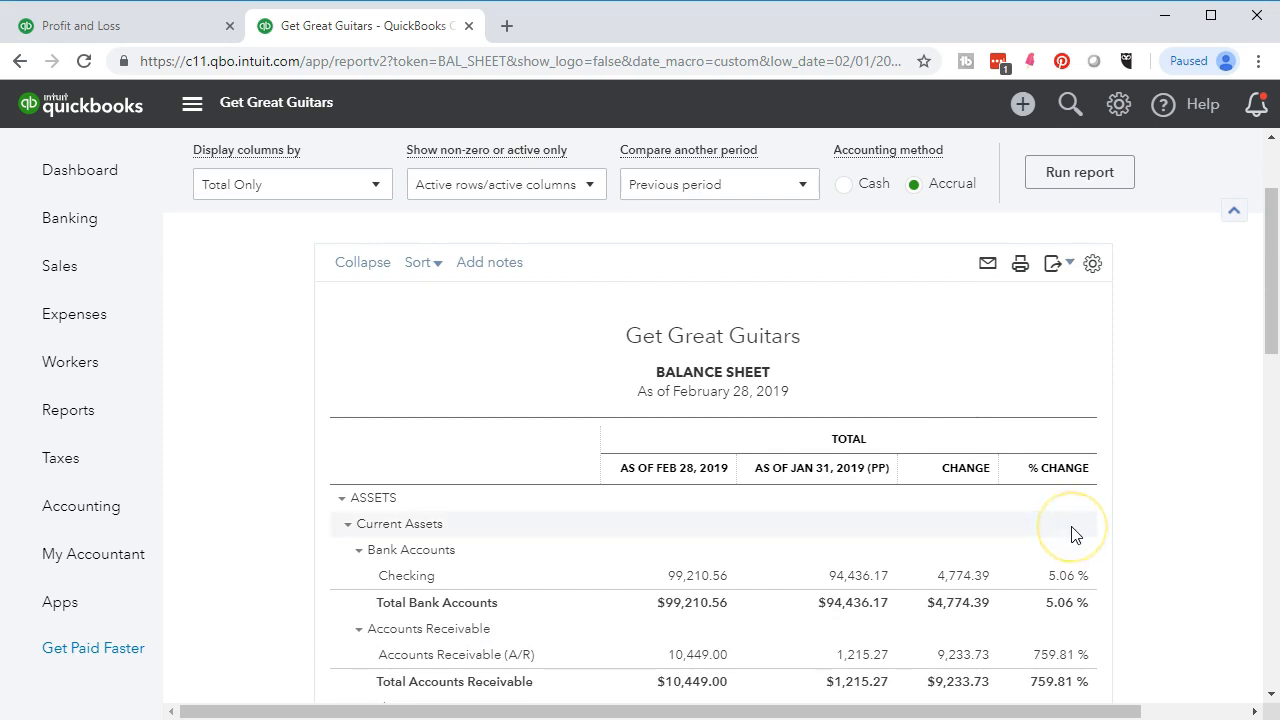
- Customize the report's header/footer settings by turning off the three footer details
scroll(1071, 535, "up", 1)
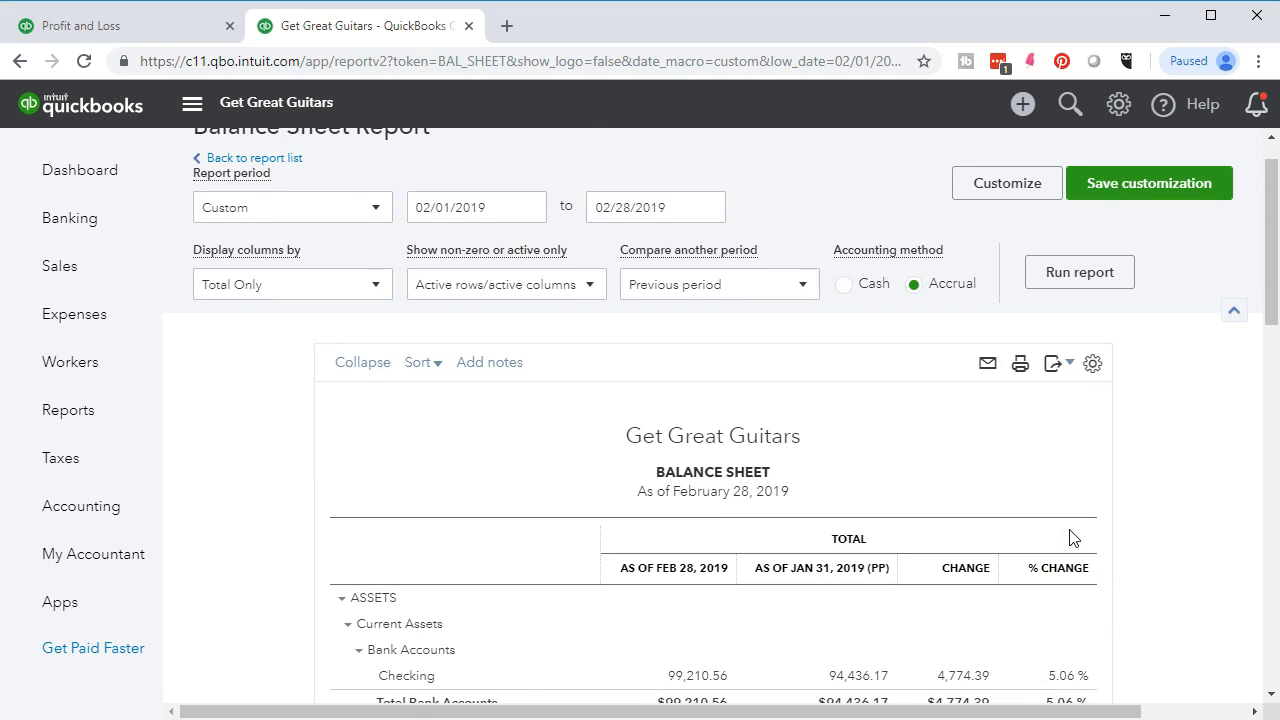
scroll(1070, 537, "up", 1)
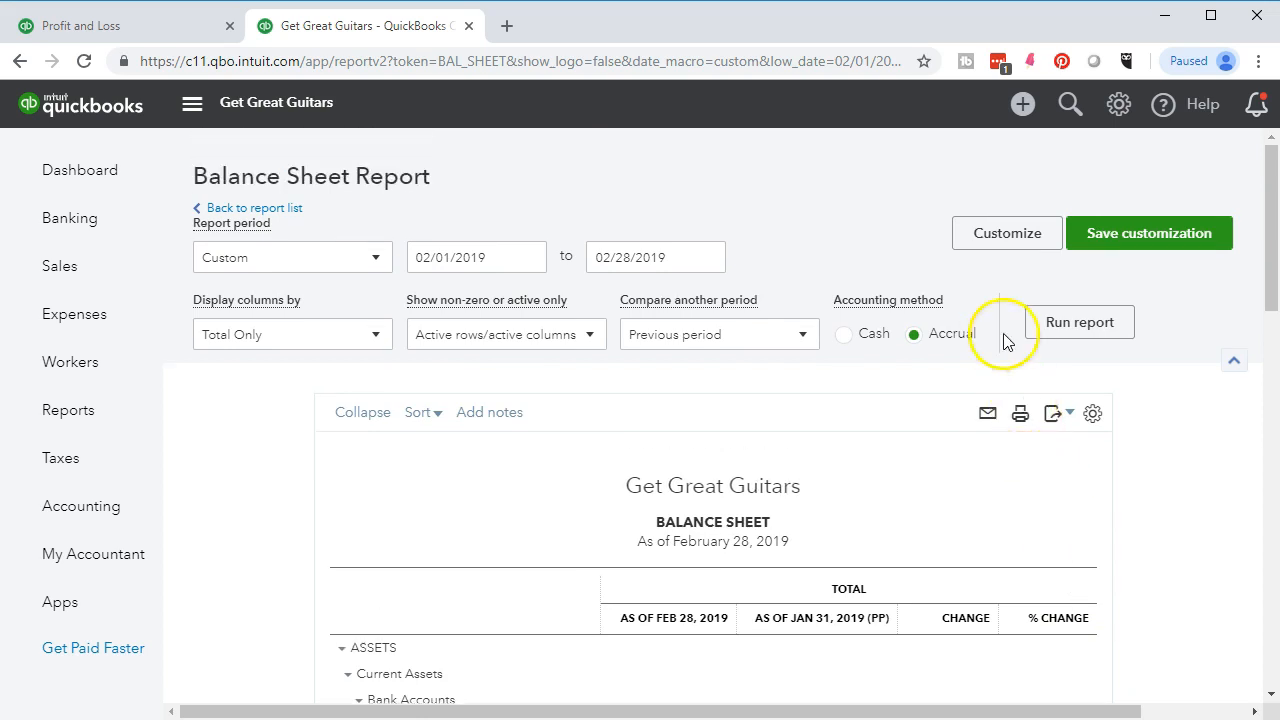
left_click(1002, 233)
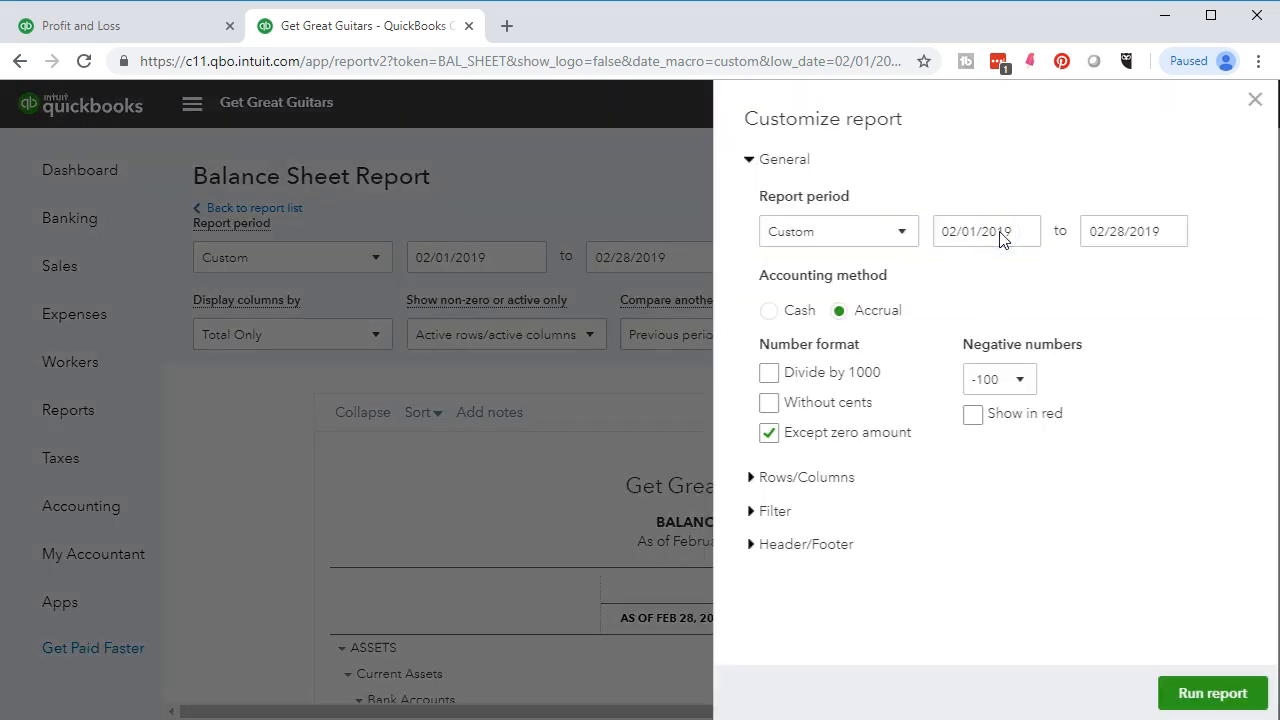
left_click(795, 546)
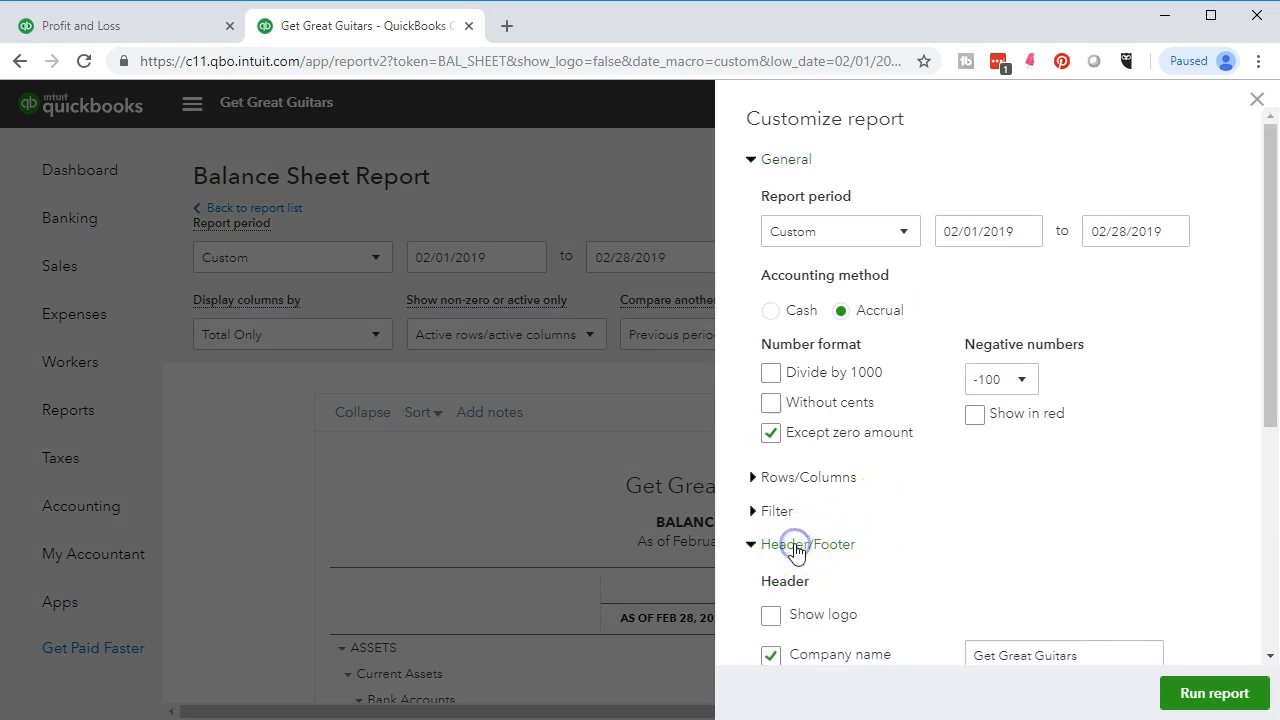
scroll(795, 550, "down", 3)
left_click(770, 517)
left_click(770, 556)
left_click(771, 598)
- Format the report's amounts without cents and negative numbers as (100) shown in red, and run the report
scroll(922, 596, "up", 2)
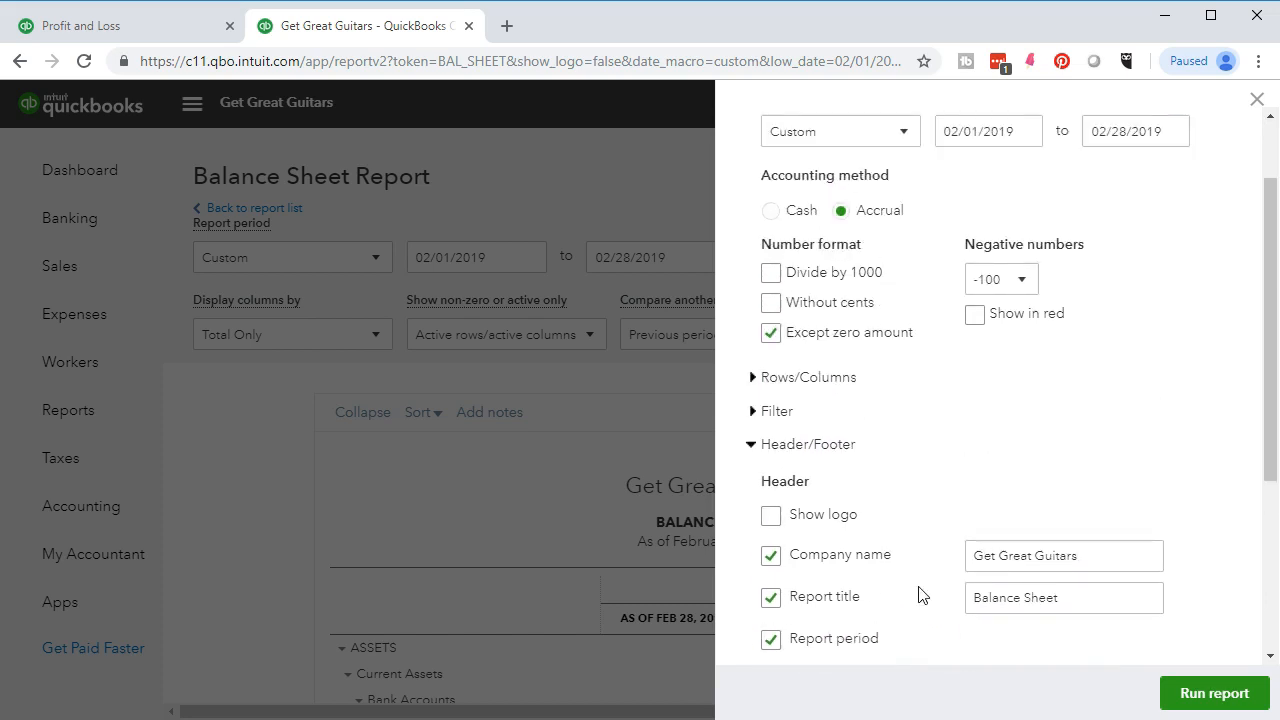
scroll(922, 596, "up", 1)
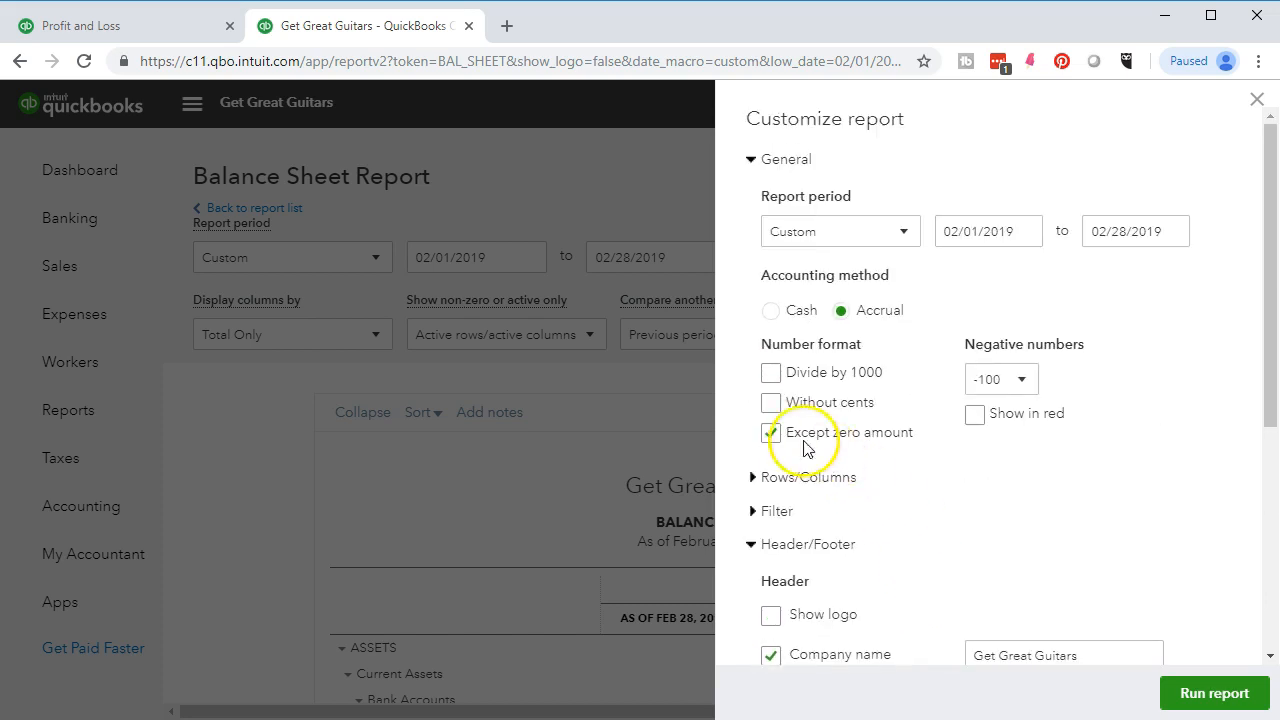
left_click(771, 408)
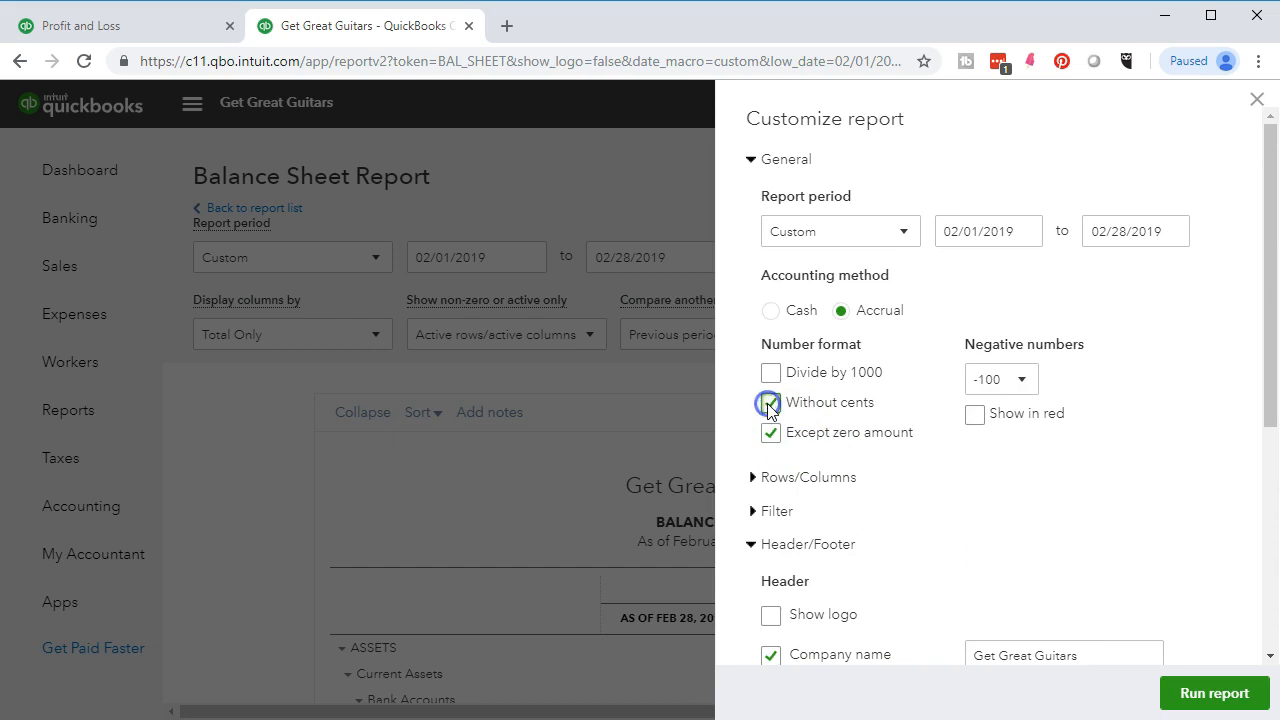
left_click(1021, 383)
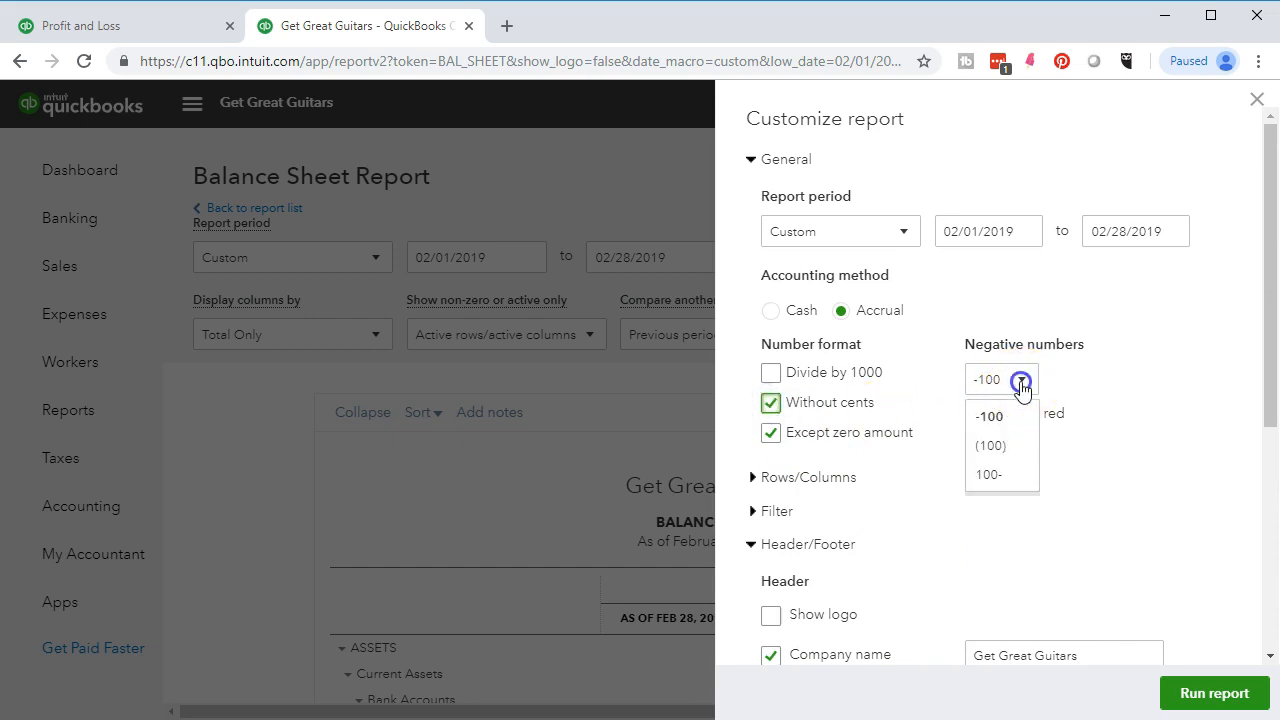
left_click(1014, 446)
left_click(975, 414)
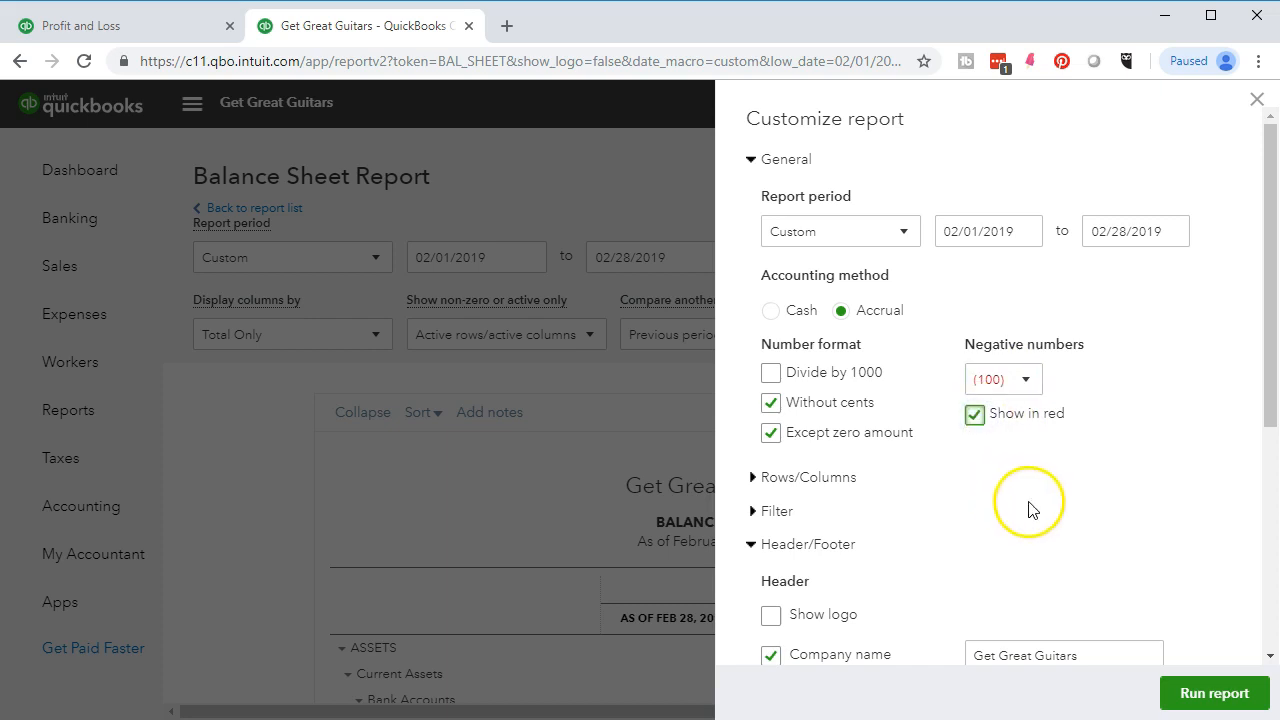
left_click(1203, 695)
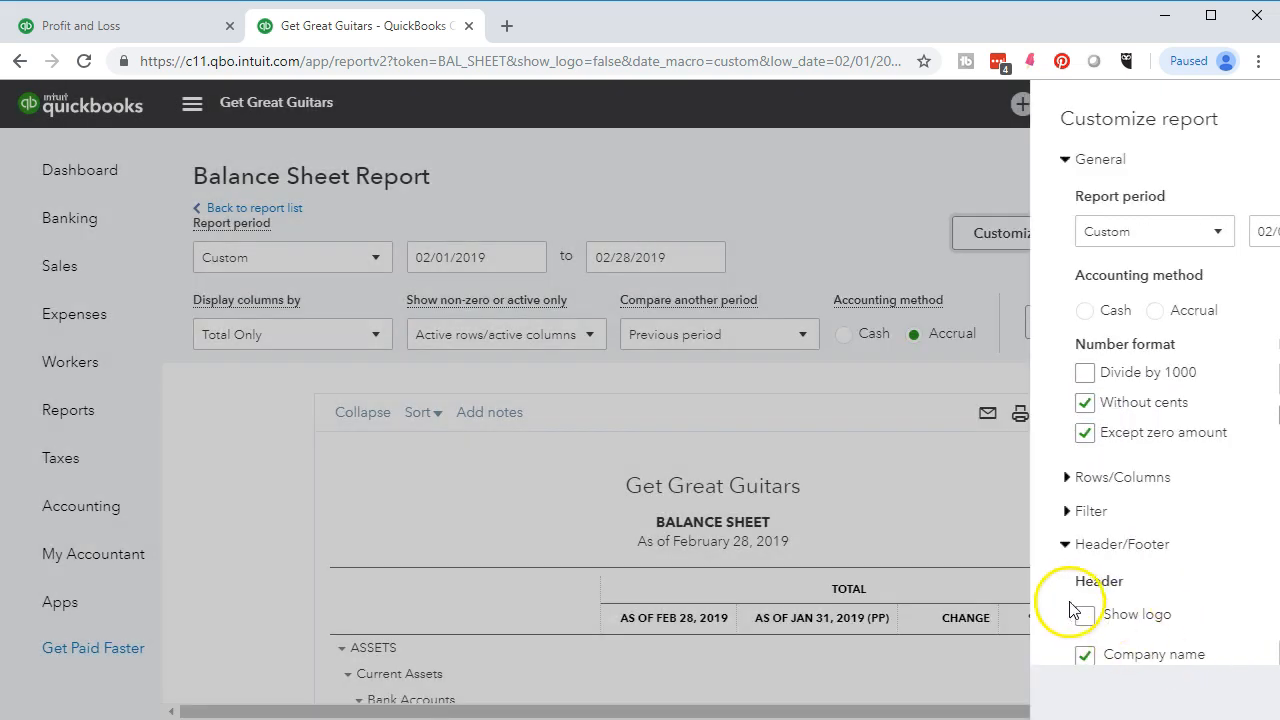
scroll(988, 563, "down", 6)
scroll(982, 556, "down", 4)
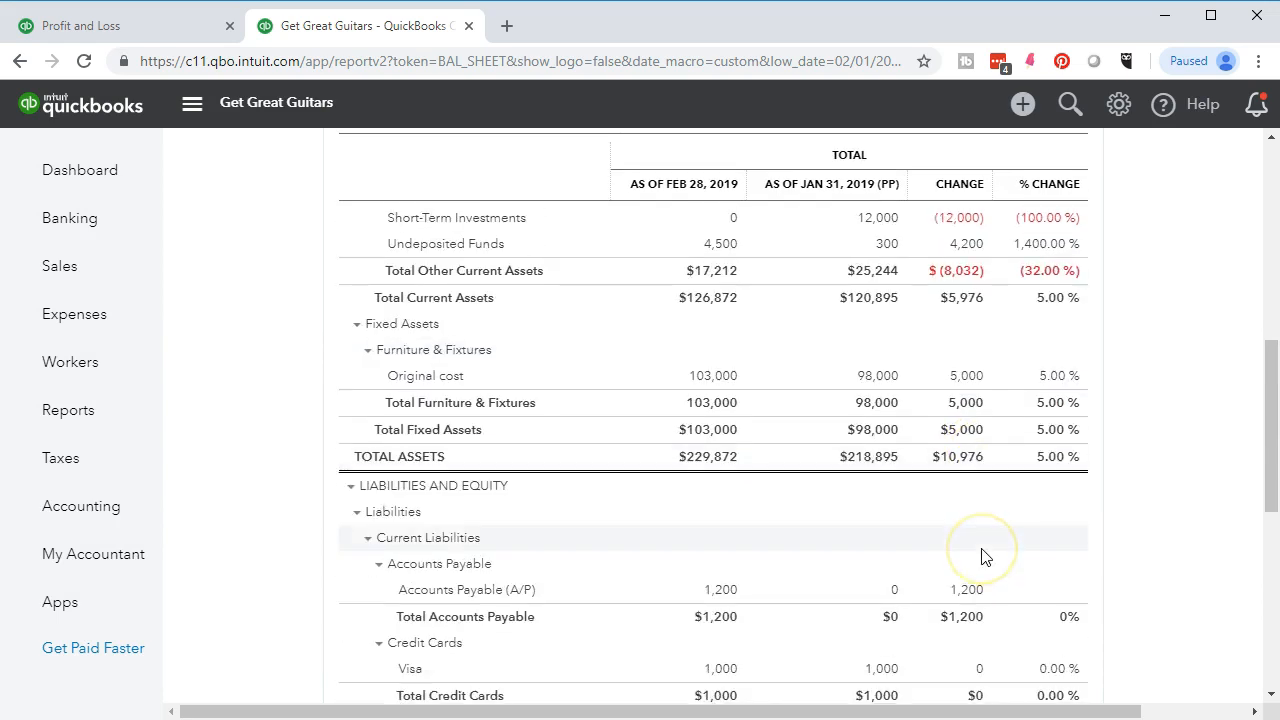
scroll(982, 556, "down", 2)
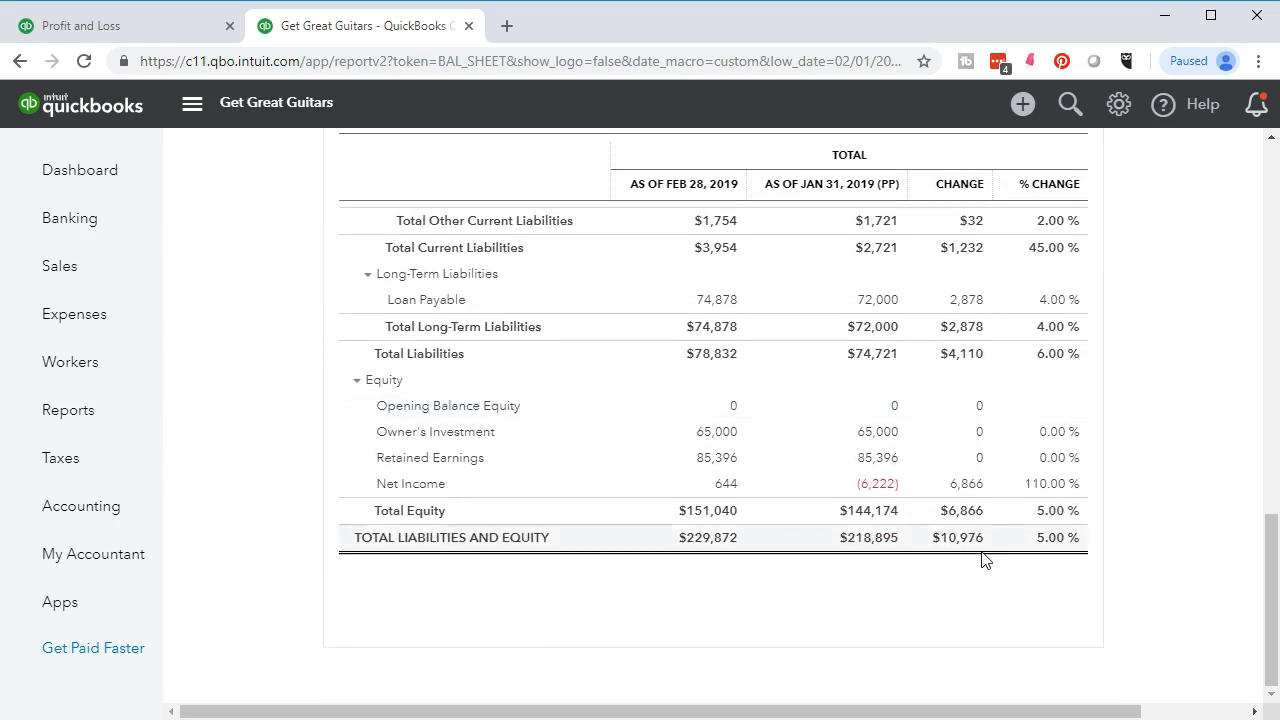
- Open the print preview of the balance sheet in Portrait orientation and look through its pages
scroll(982, 560, "up", 10)
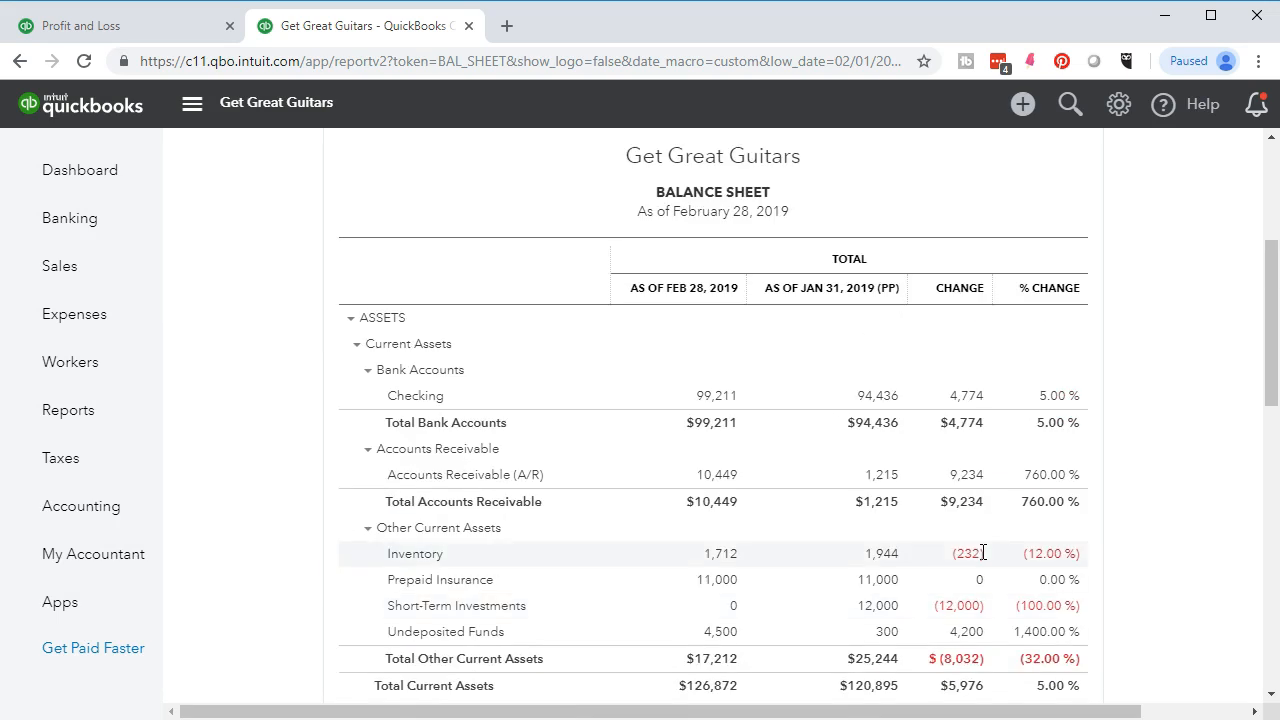
scroll(970, 465, "up", 2)
left_click(1010, 283)
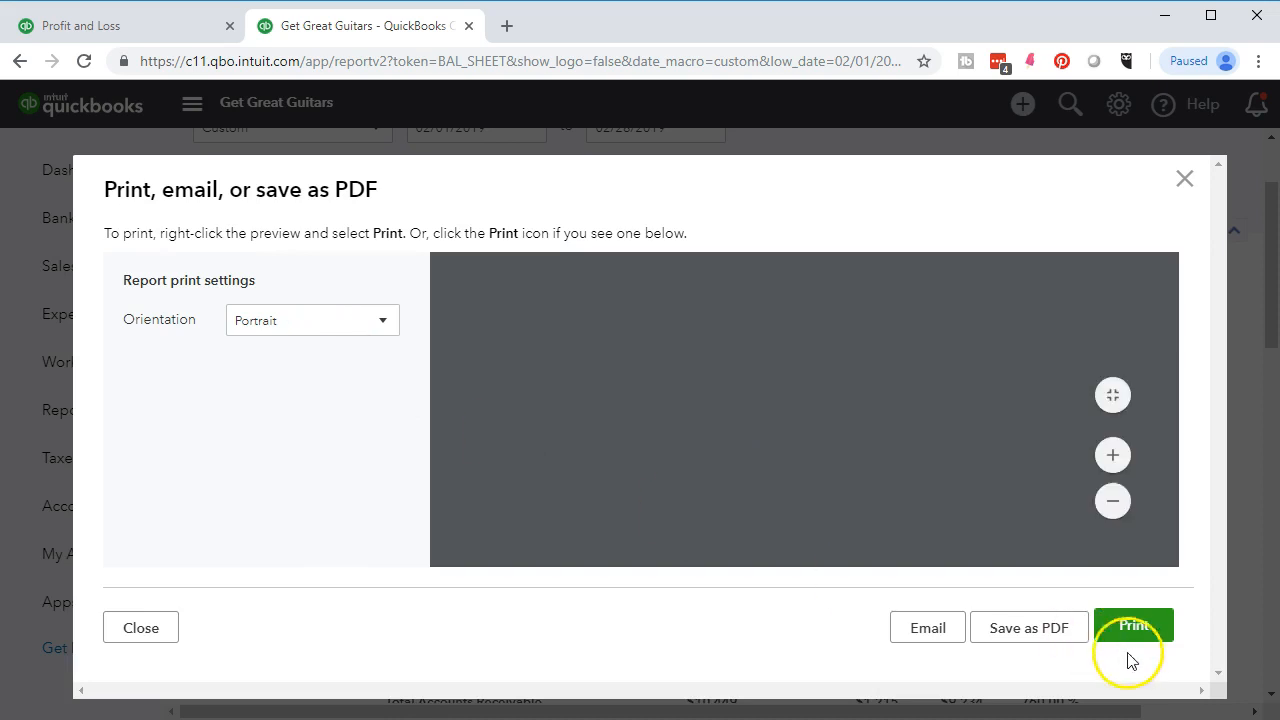
left_click(1133, 627)
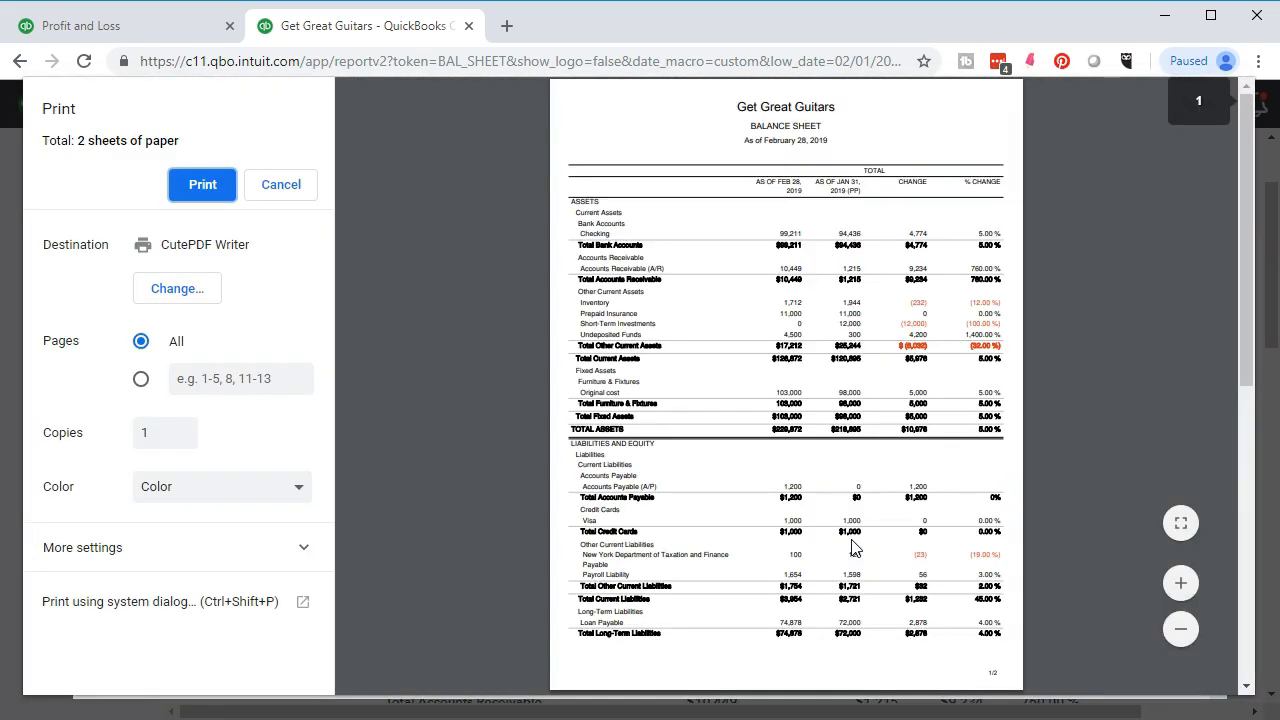
scroll(851, 547, "down", 5)
scroll(849, 551, "up", 5)
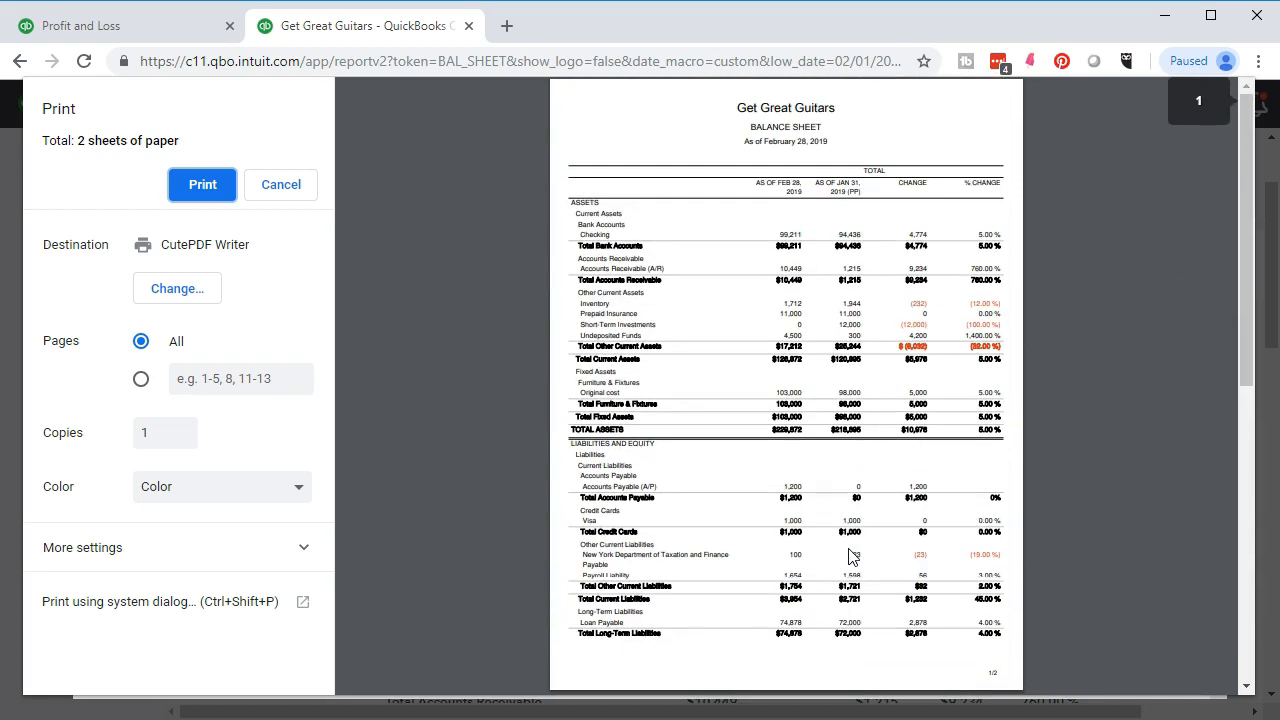
- Print the balance sheet to CutePDF Writer and choose the GGG folder on the Desktop as the save location
left_click(205, 193)
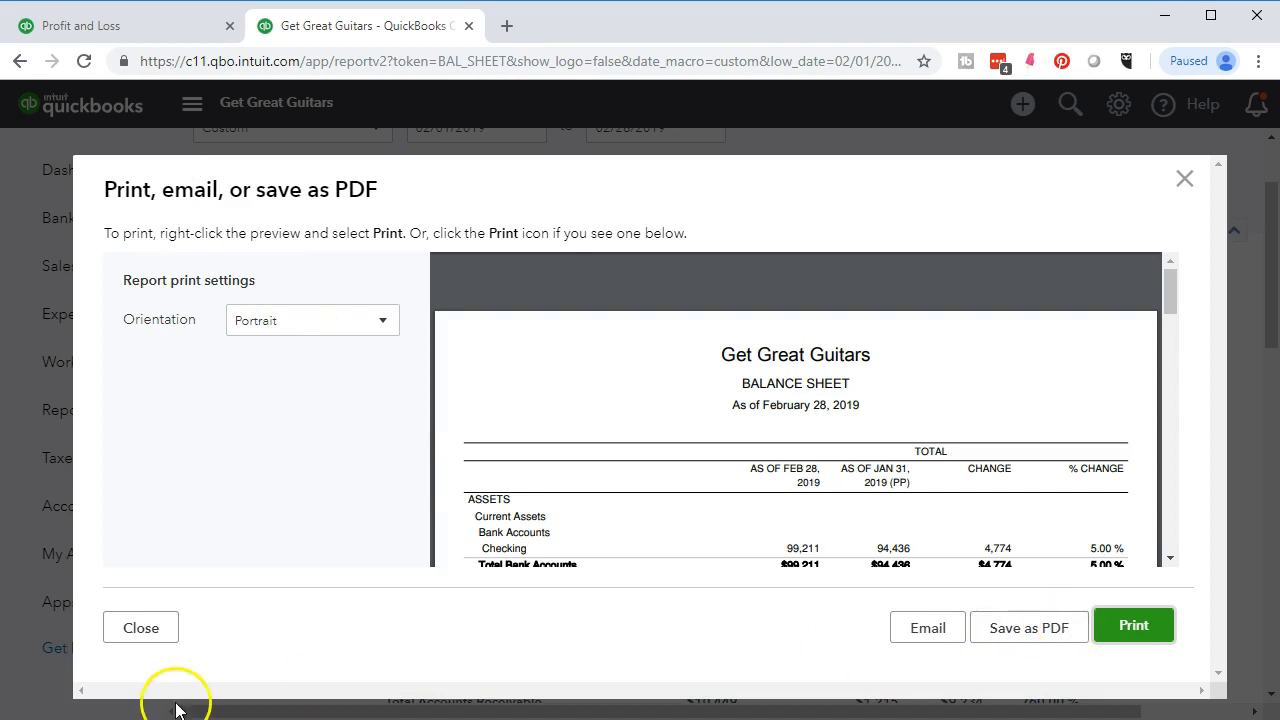
left_click(835, 352)
left_click(835, 352)
left_click(835, 352)
left_click(835, 352)
left_click(835, 352)
left_click(835, 352)
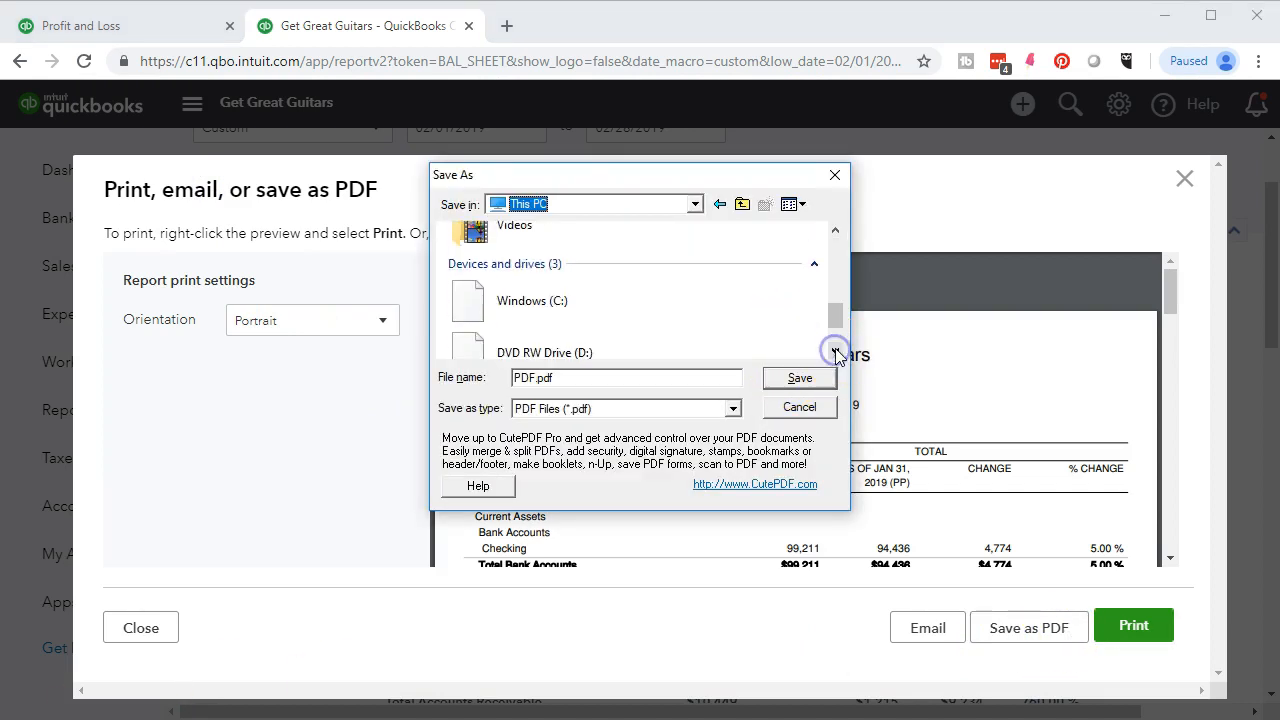
left_click_drag(838, 324, 808, 232)
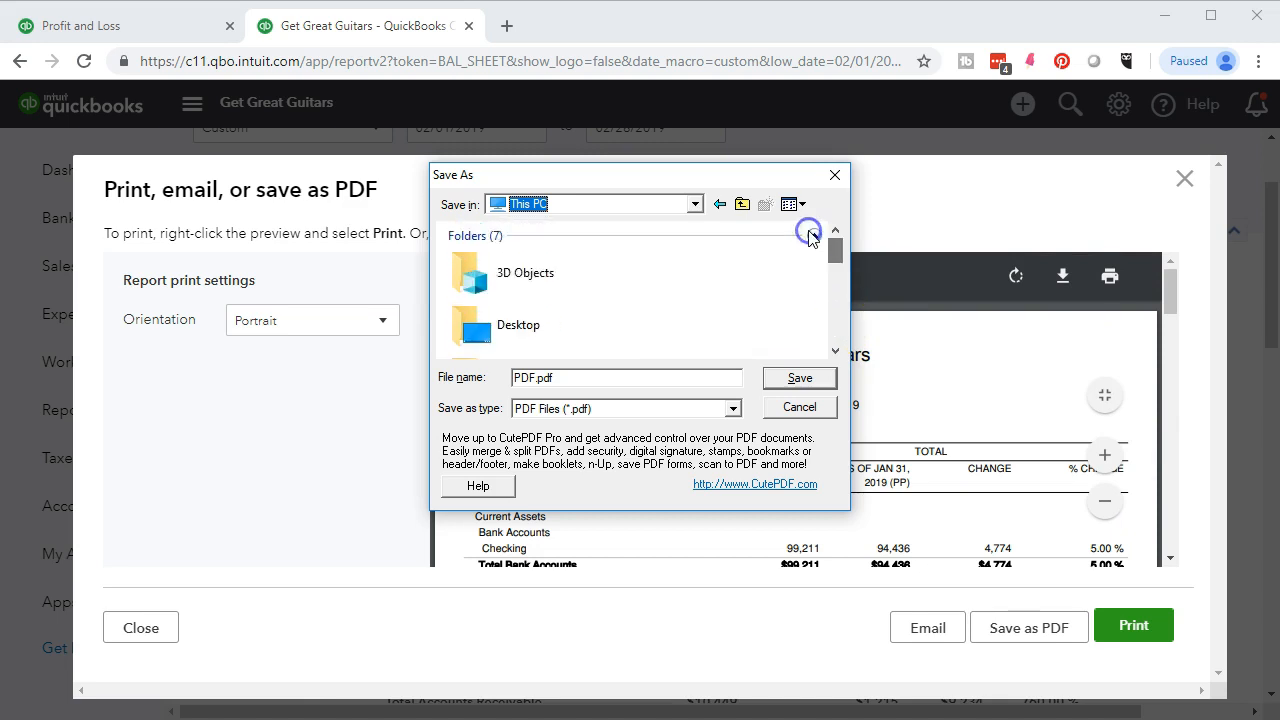
left_click(692, 205)
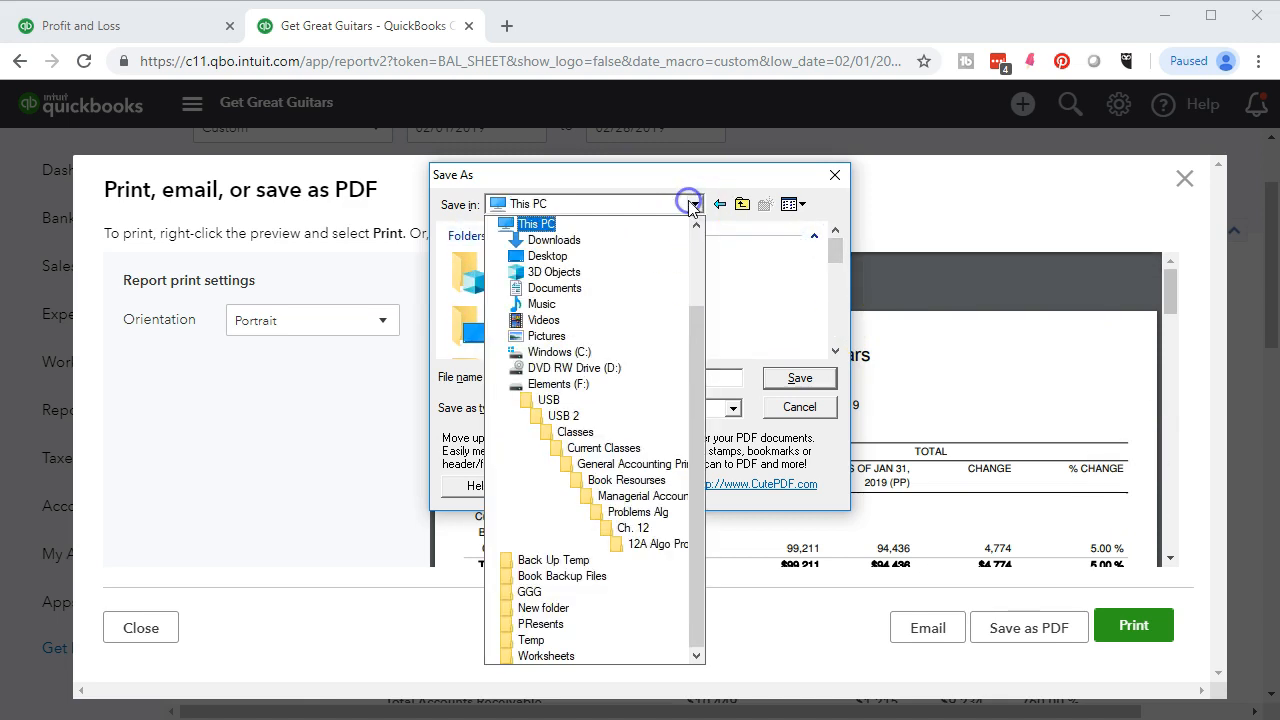
left_click(586, 262)
double_click(716, 290)
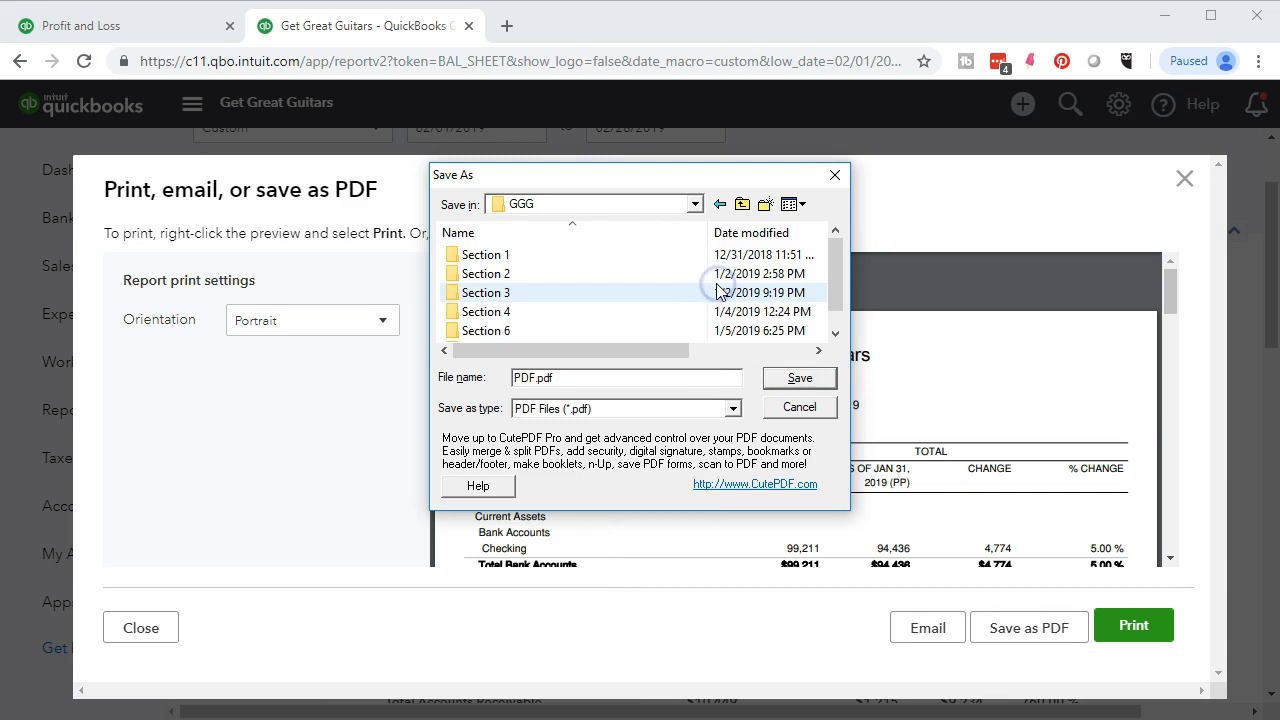
- Create a folder named Section 8 inside GGG and open it as the save location
scroll(686, 318, "down", 1)
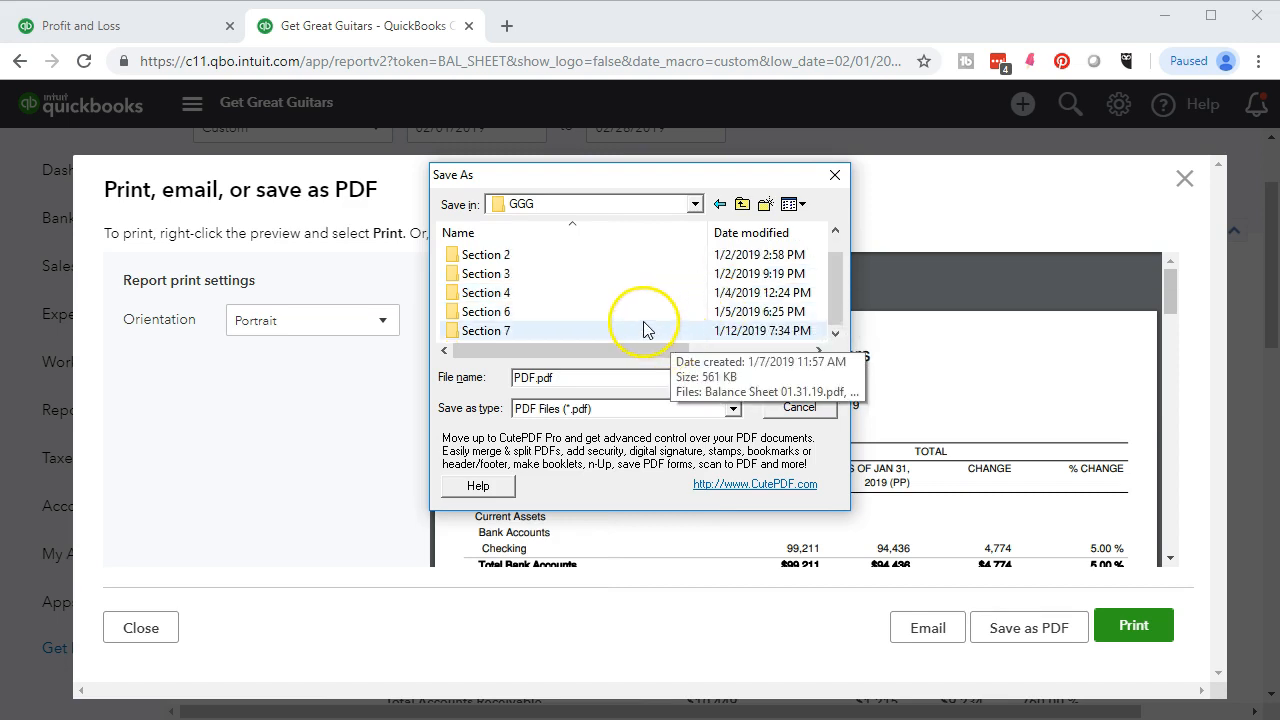
right_click(681, 282)
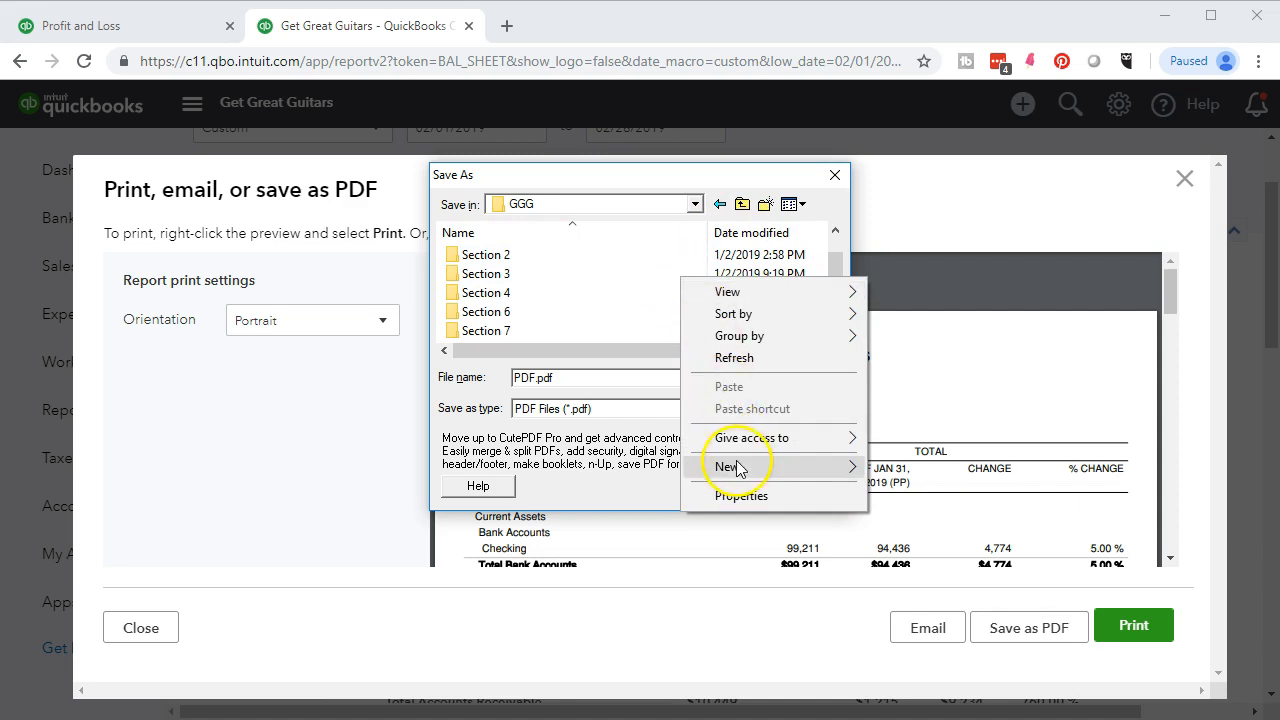
left_click(880, 469)
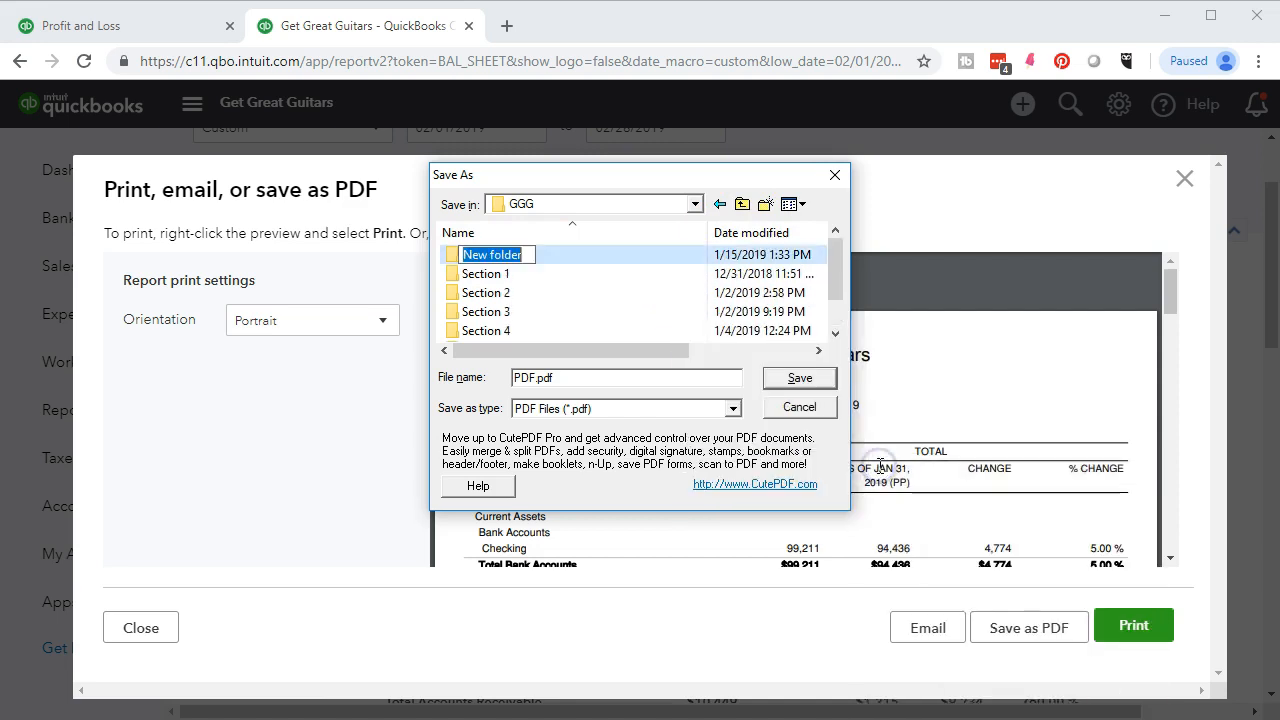
type("Section")
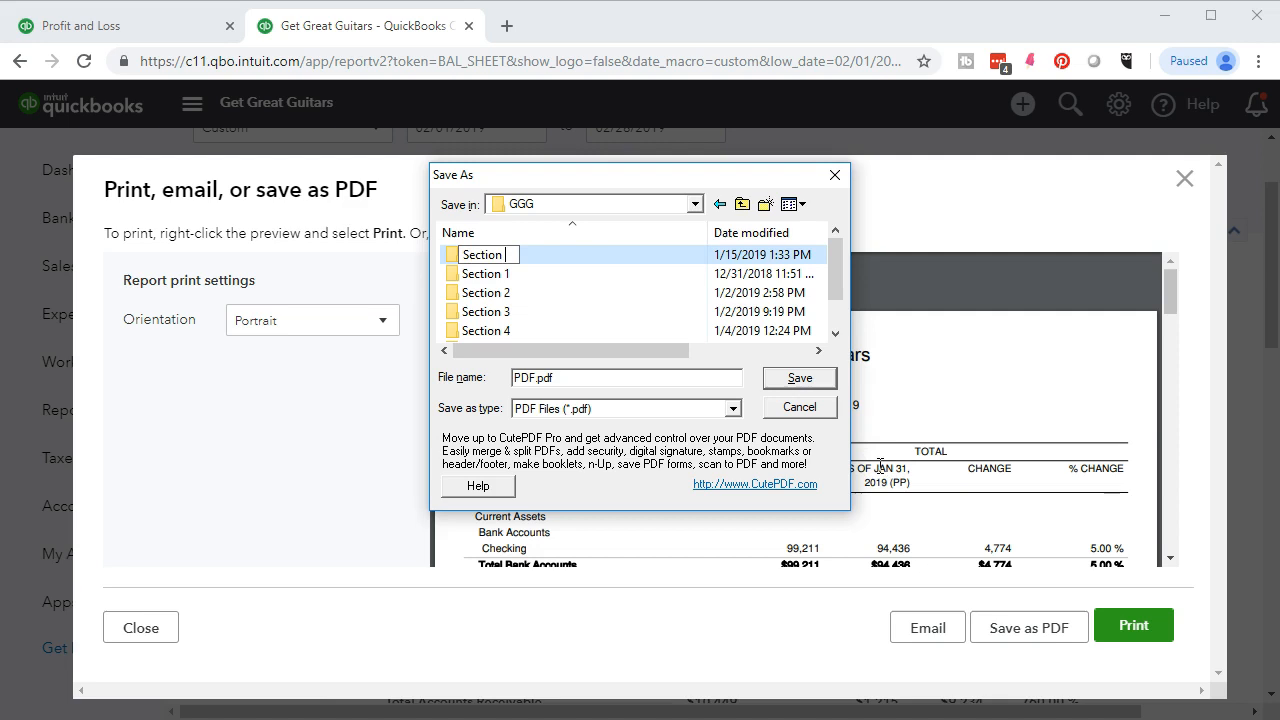
type(" 8")
left_click(576, 316)
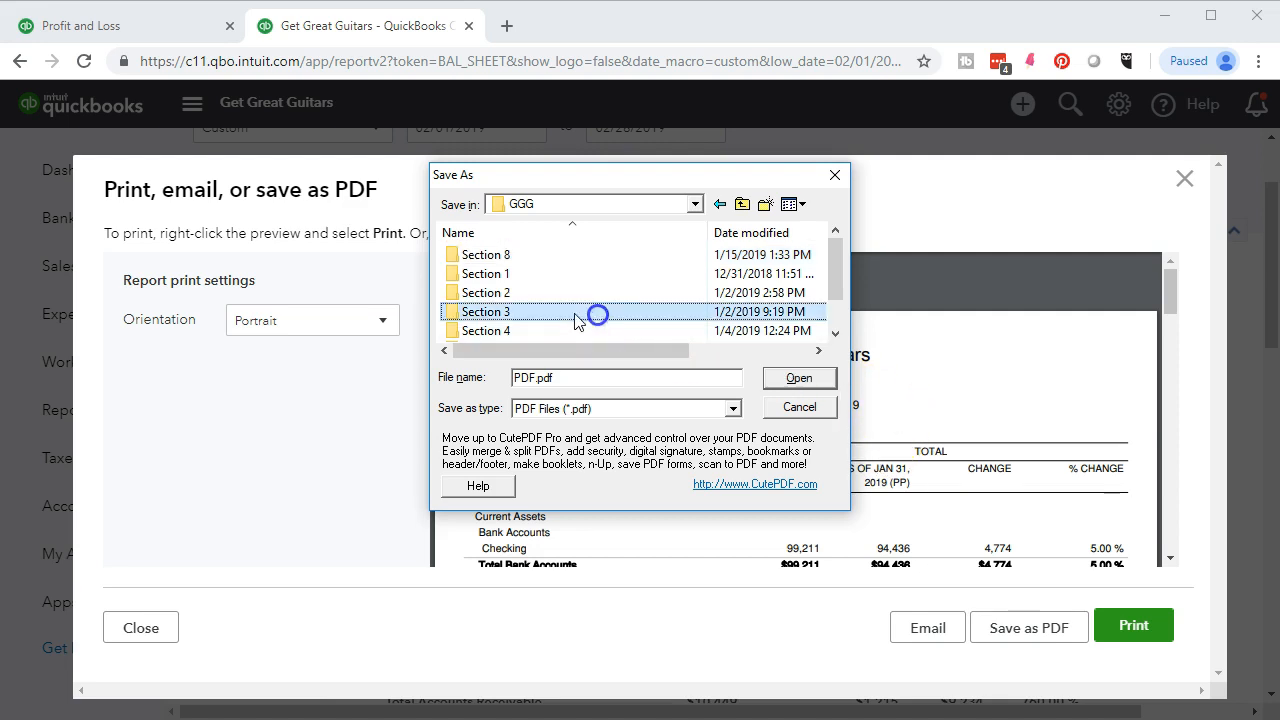
double_click(500, 254)
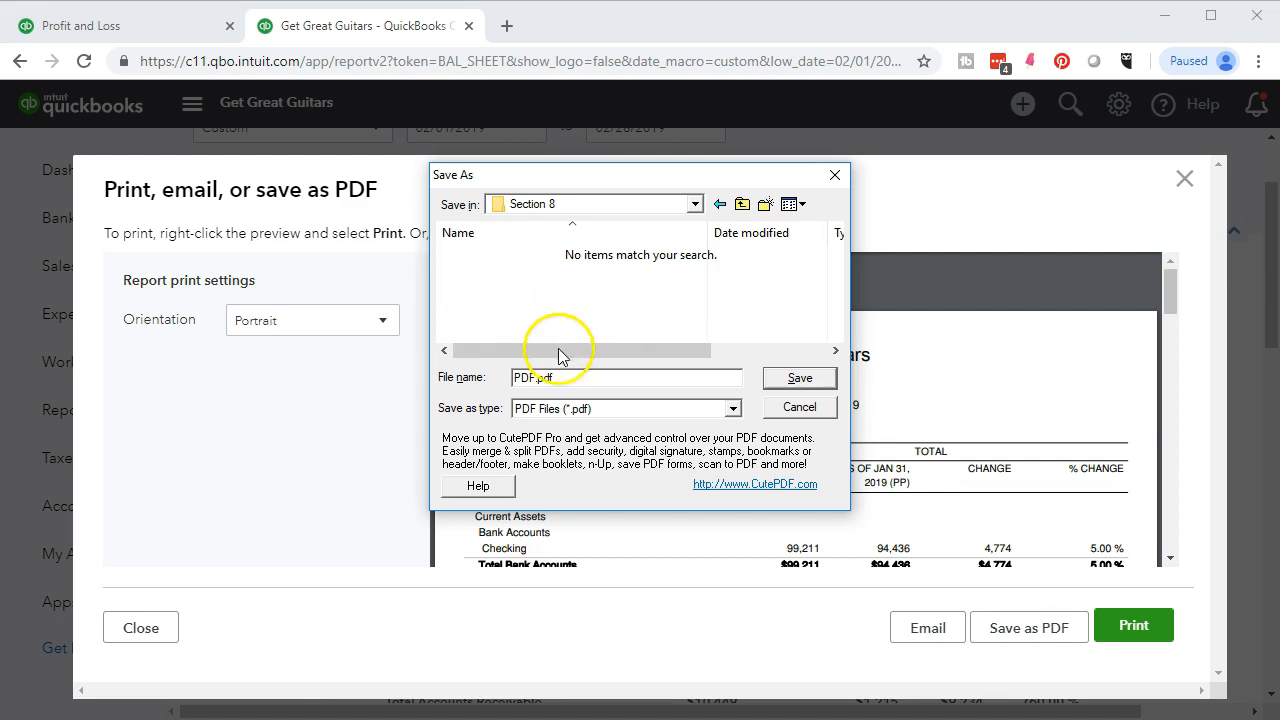
- Save the PDF as Balance Sheet 02.28.19 in Section 8 and close the report's print preview
left_click_drag(570, 377, 409, 380)
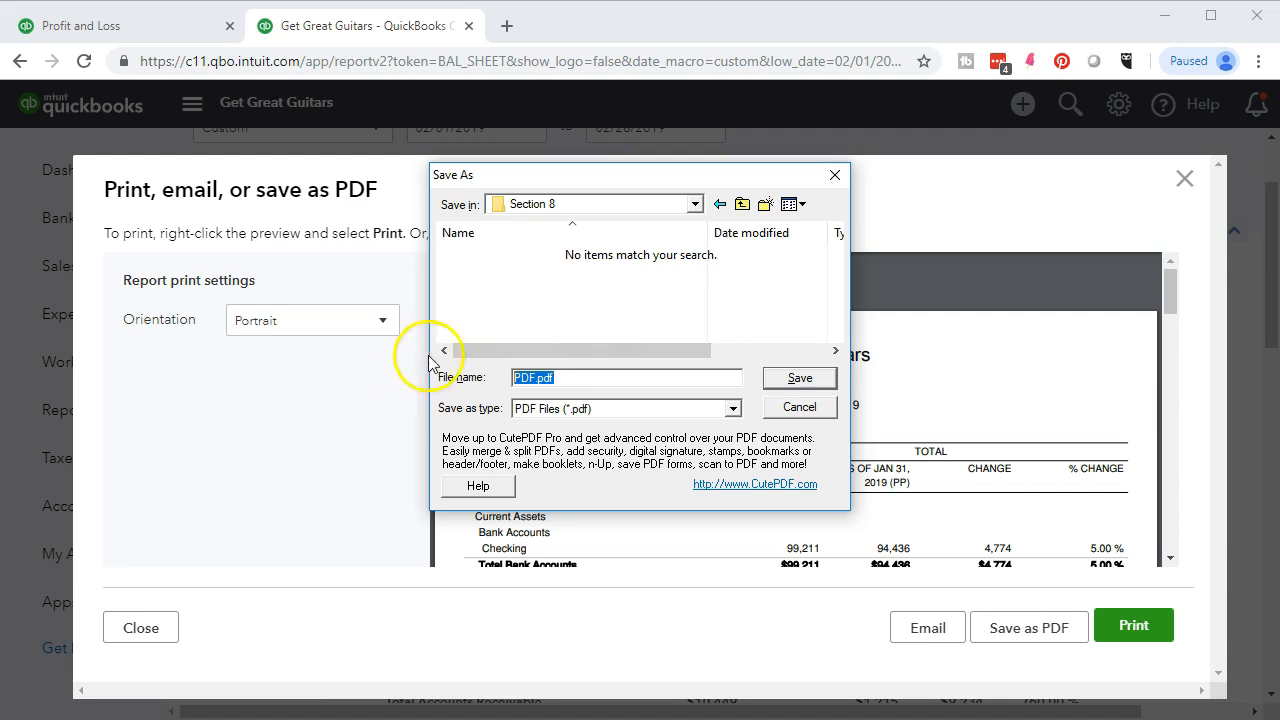
left_click_drag(616, 190, 405, 222)
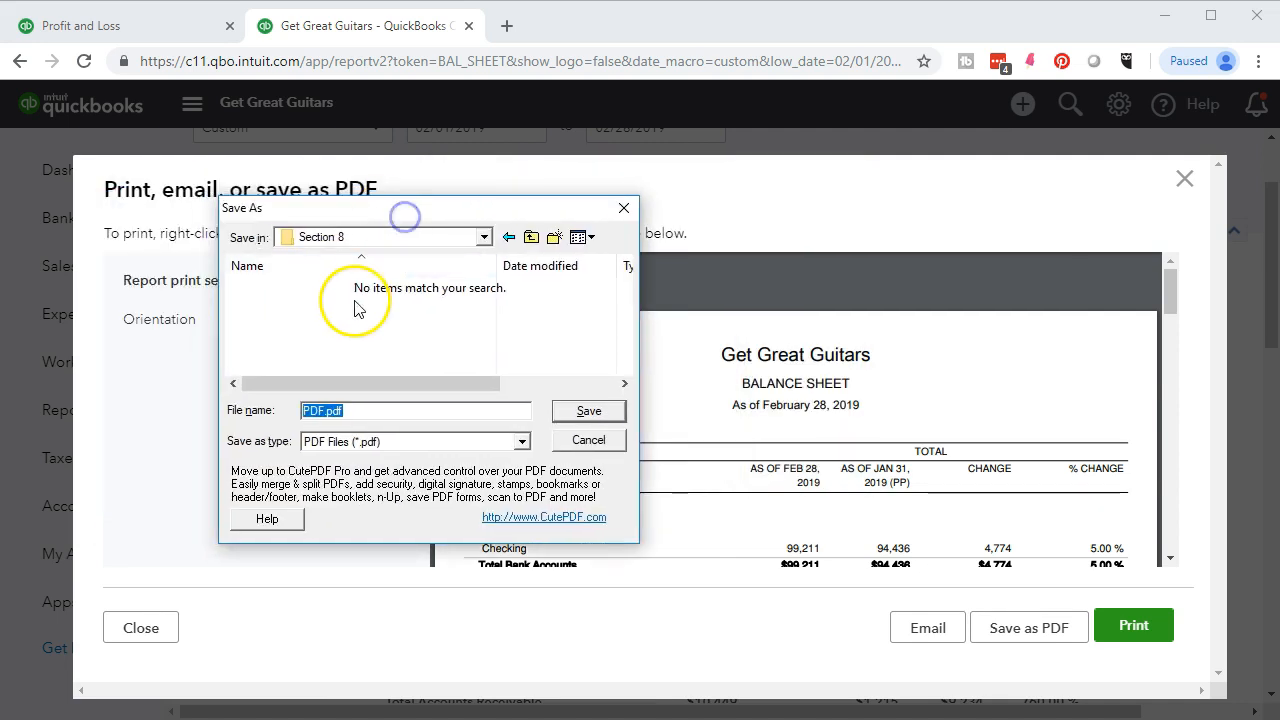
type("Balan")
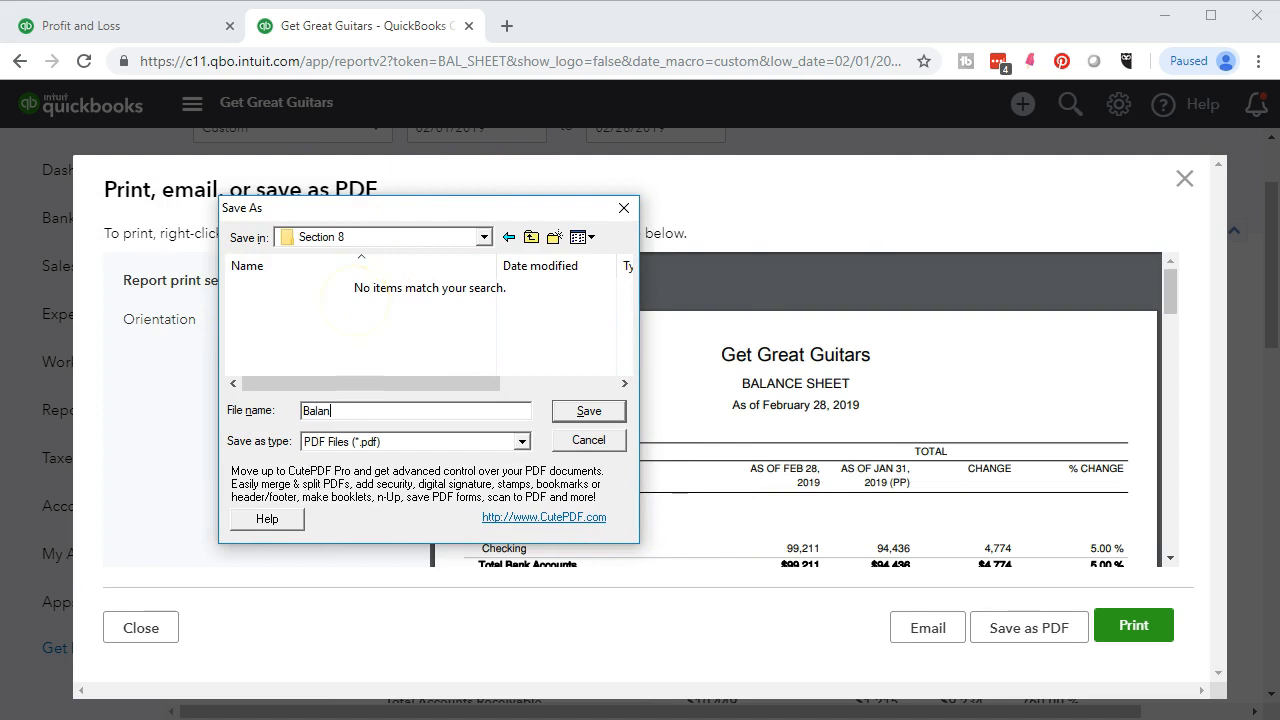
type("ce Sheet")
key("BackSpace")
type("t 02.28.19")
left_click(575, 411)
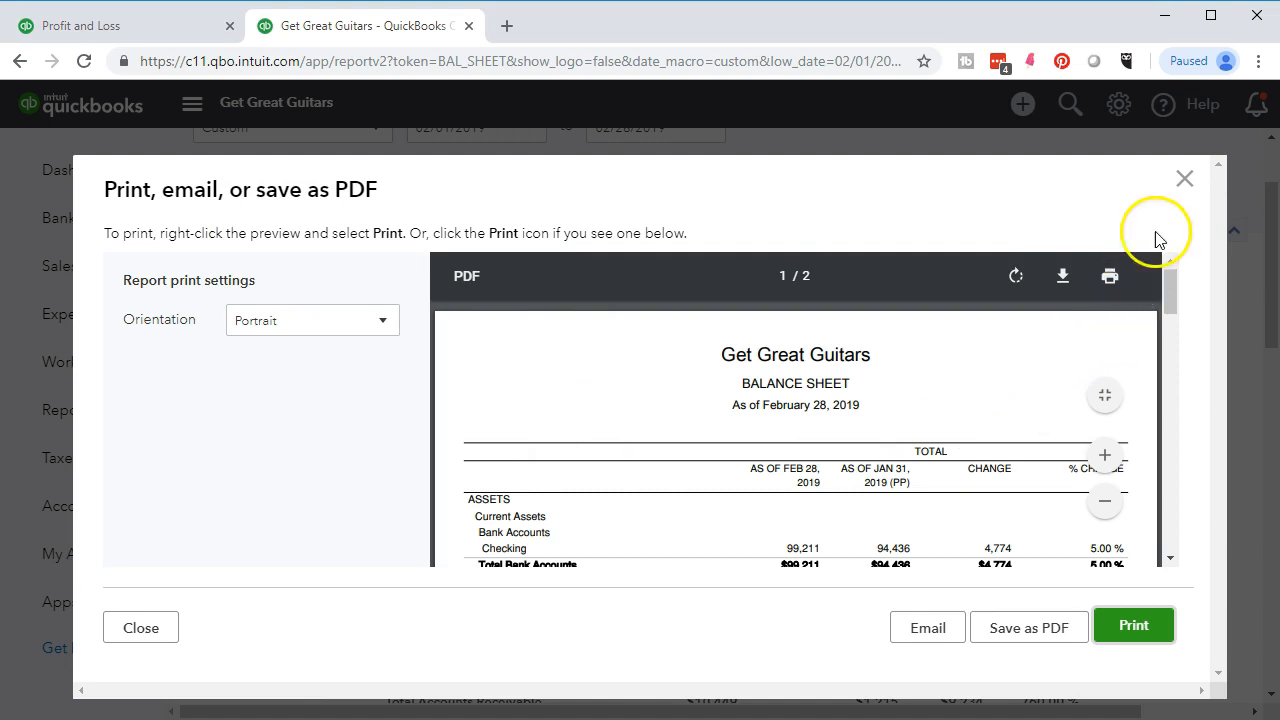
left_click(1184, 178)
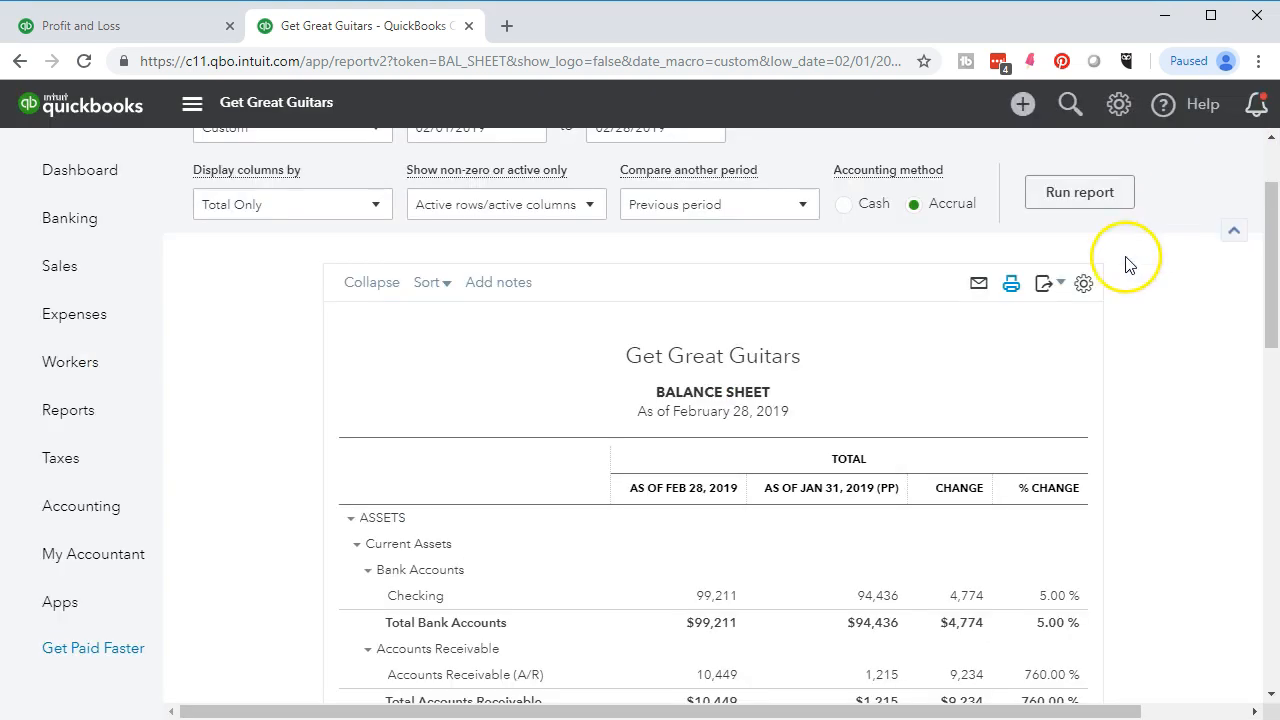
- Export the balance sheet to Excel and open the downloaded workbook
left_click(1061, 288)
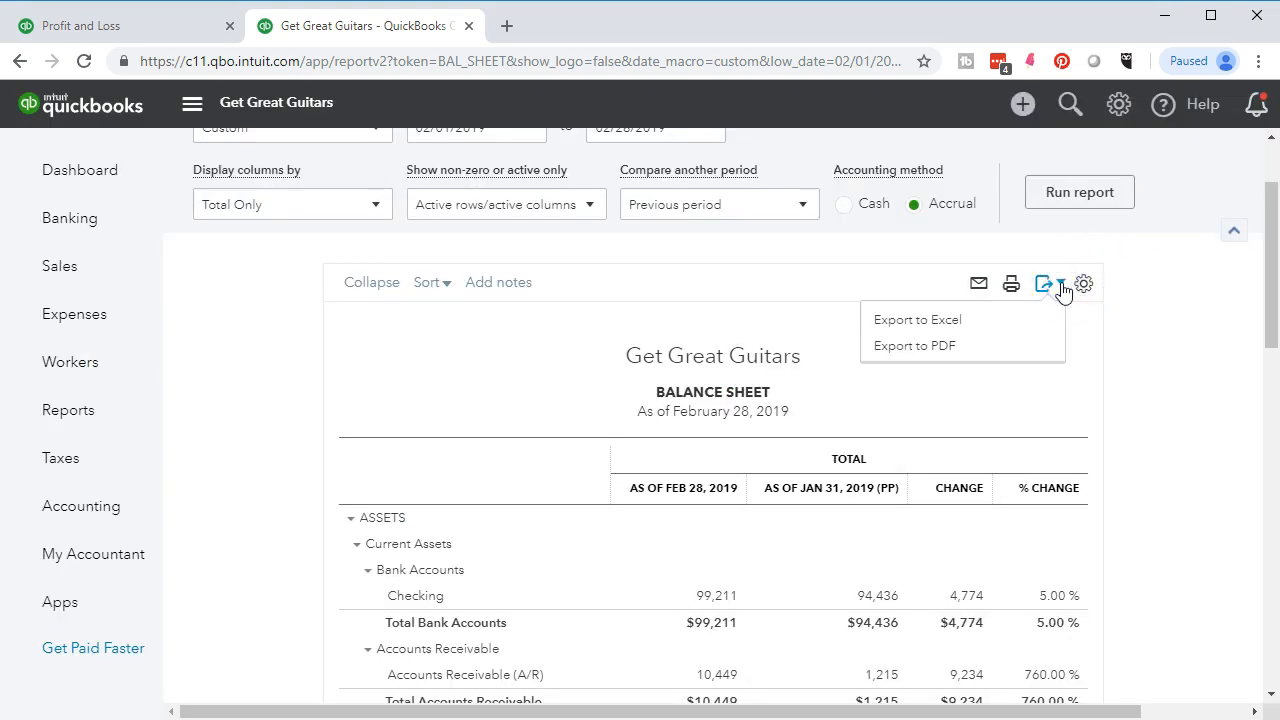
left_click(947, 320)
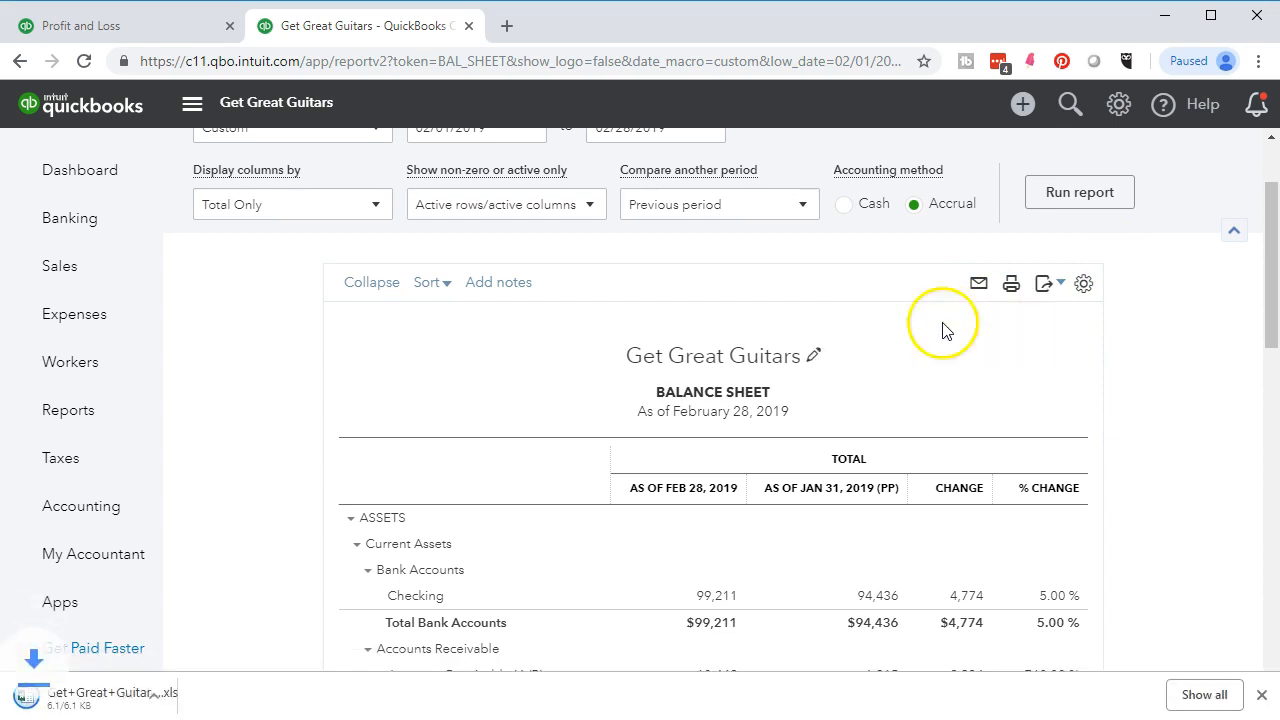
left_click(118, 700)
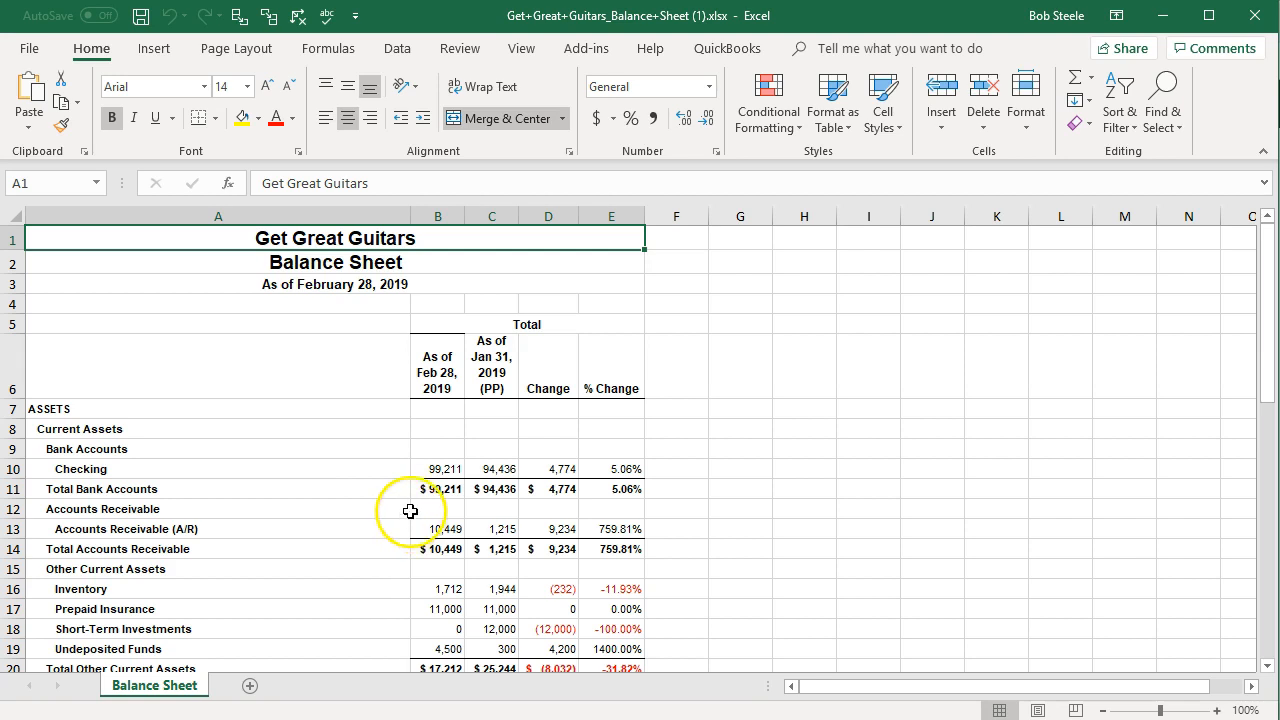
- Start saving the workbook under a new name and browse to the Section 8 folder in GGG on the Desktop
left_click(29, 48)
left_click(79, 314)
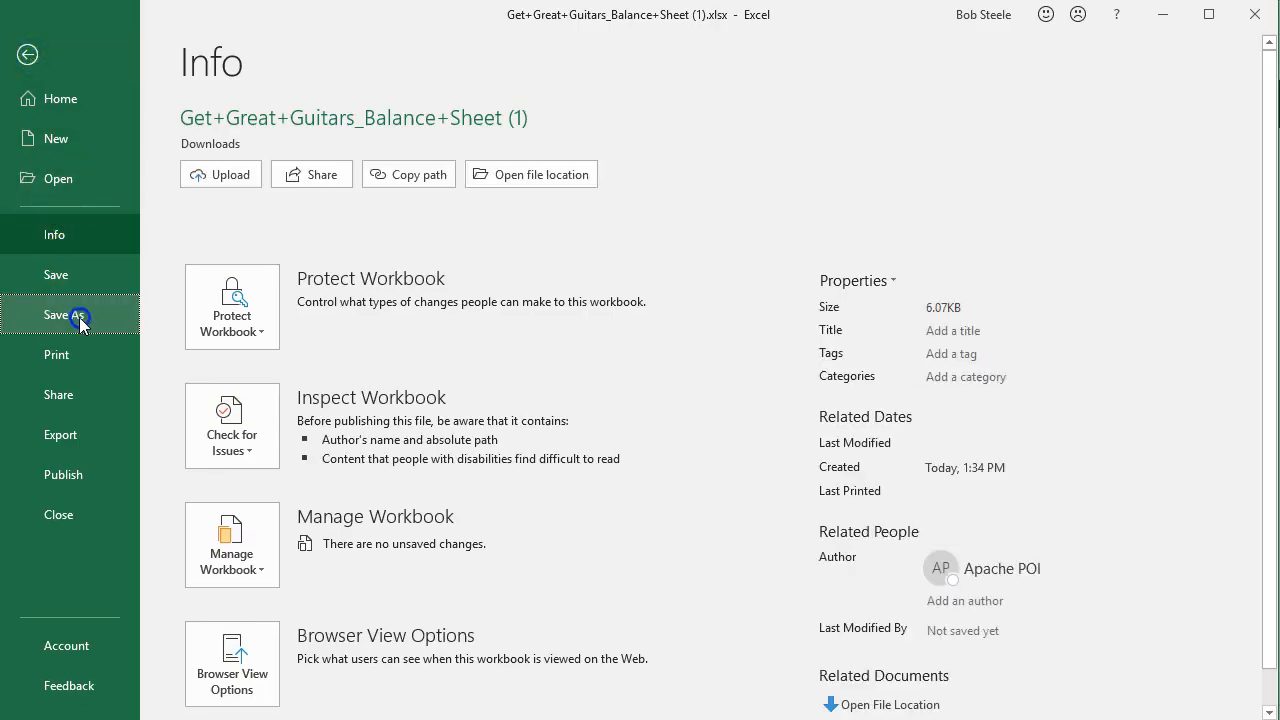
left_click(213, 362)
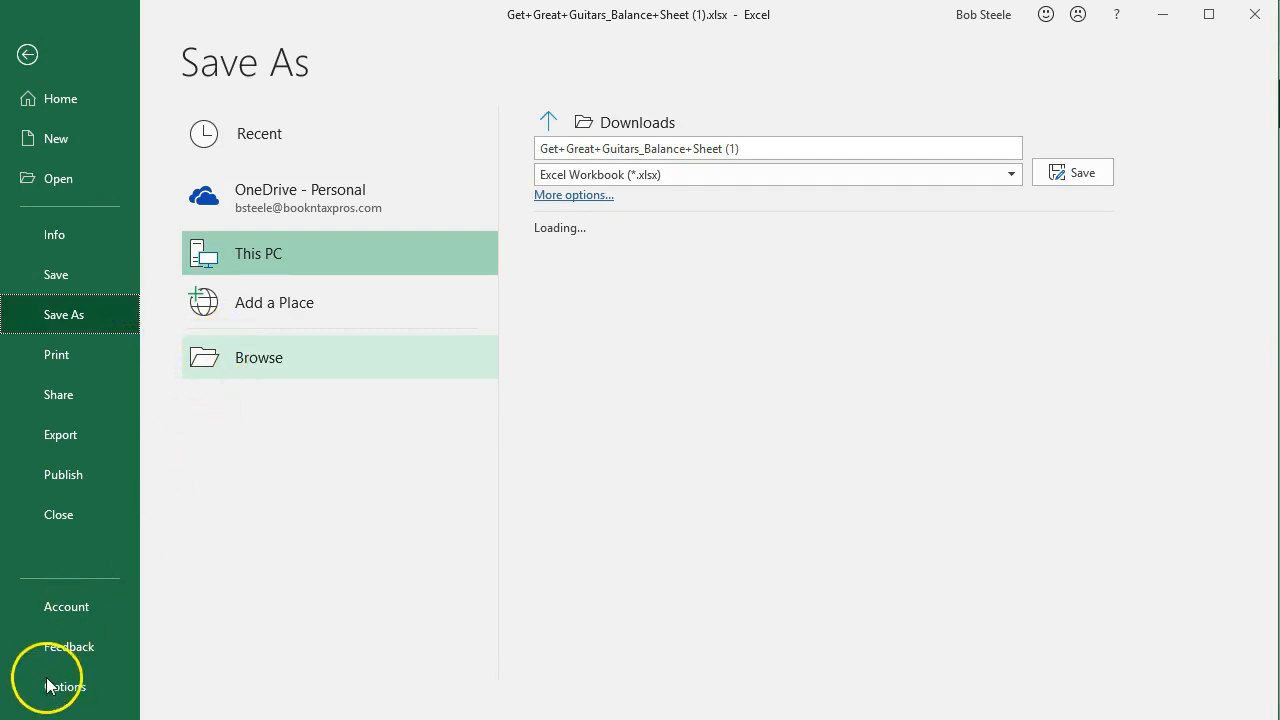
left_click(72, 148)
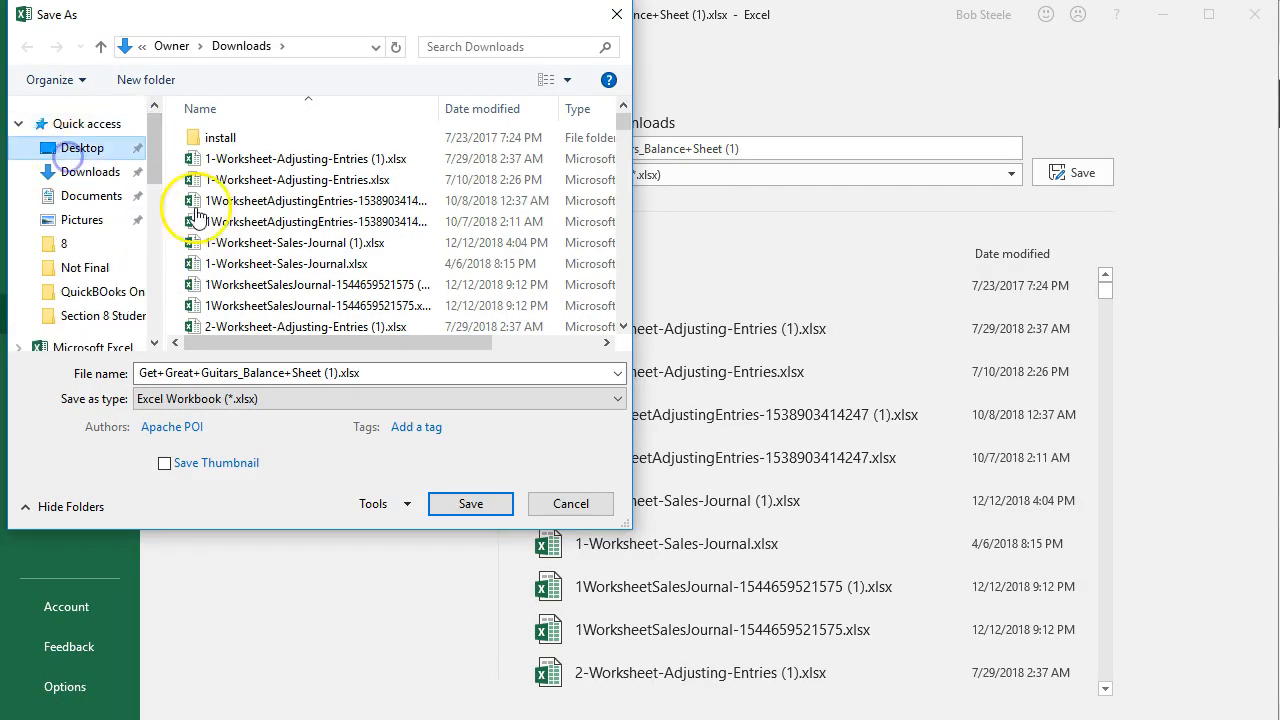
double_click(446, 155)
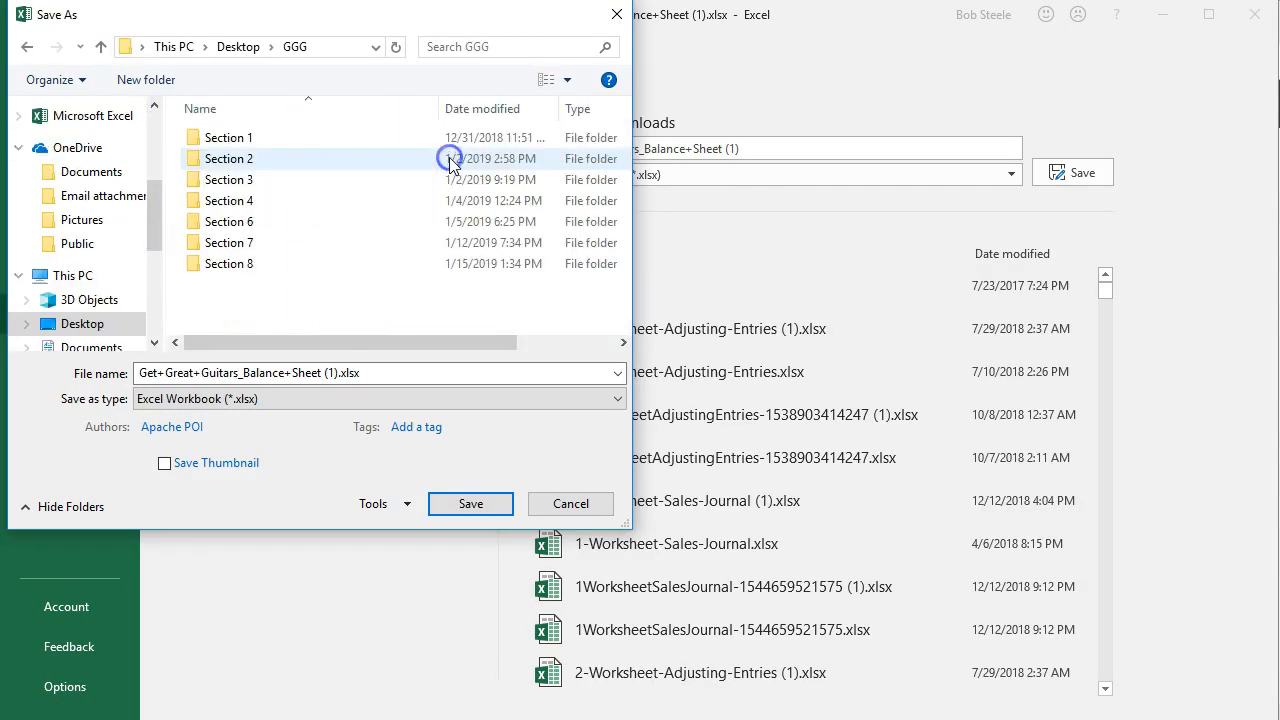
double_click(250, 272)
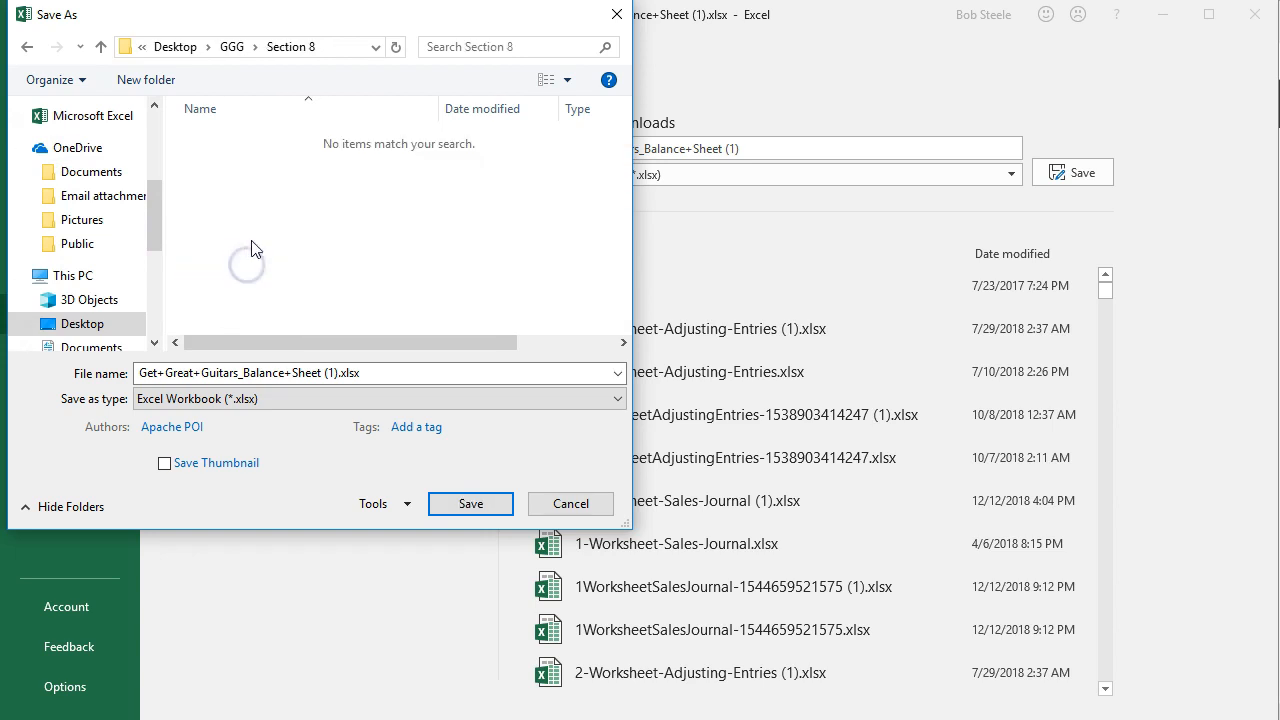
- Save the workbook as Balance Sheet 02.28.19 in Excel Workbook format and close Excel
left_click(379, 370)
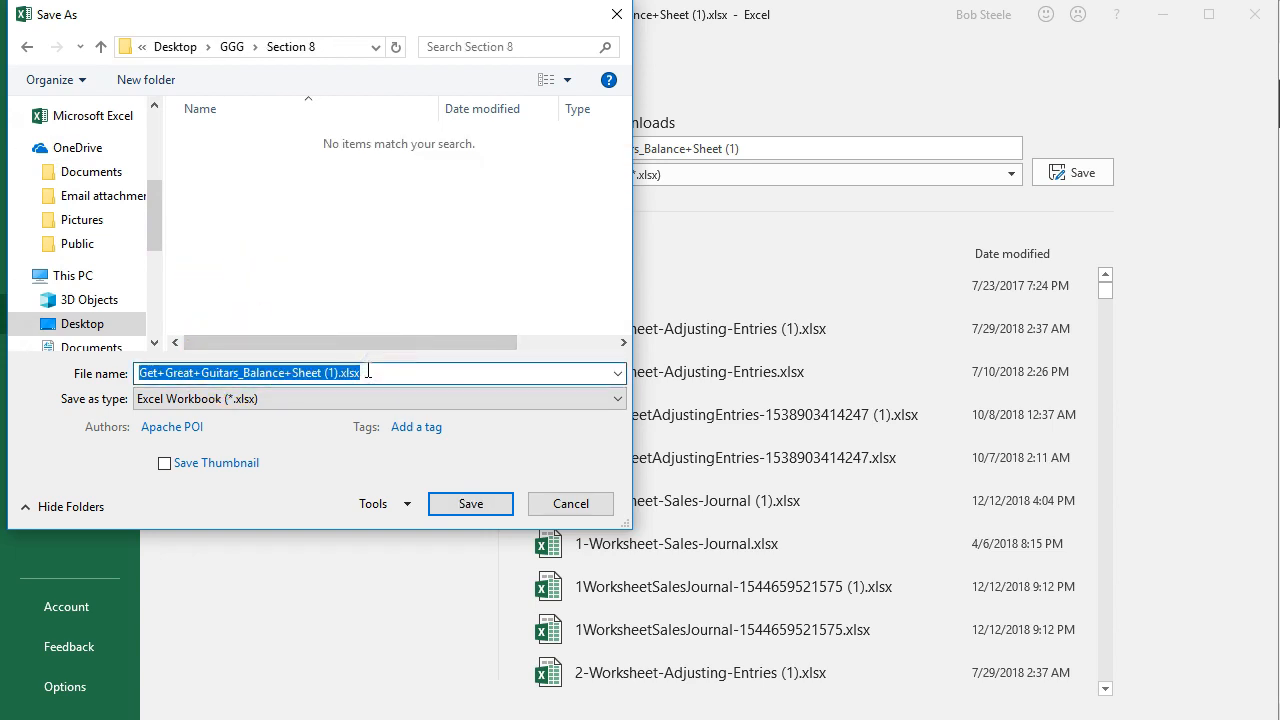
type("Ba")
left_click(268, 398)
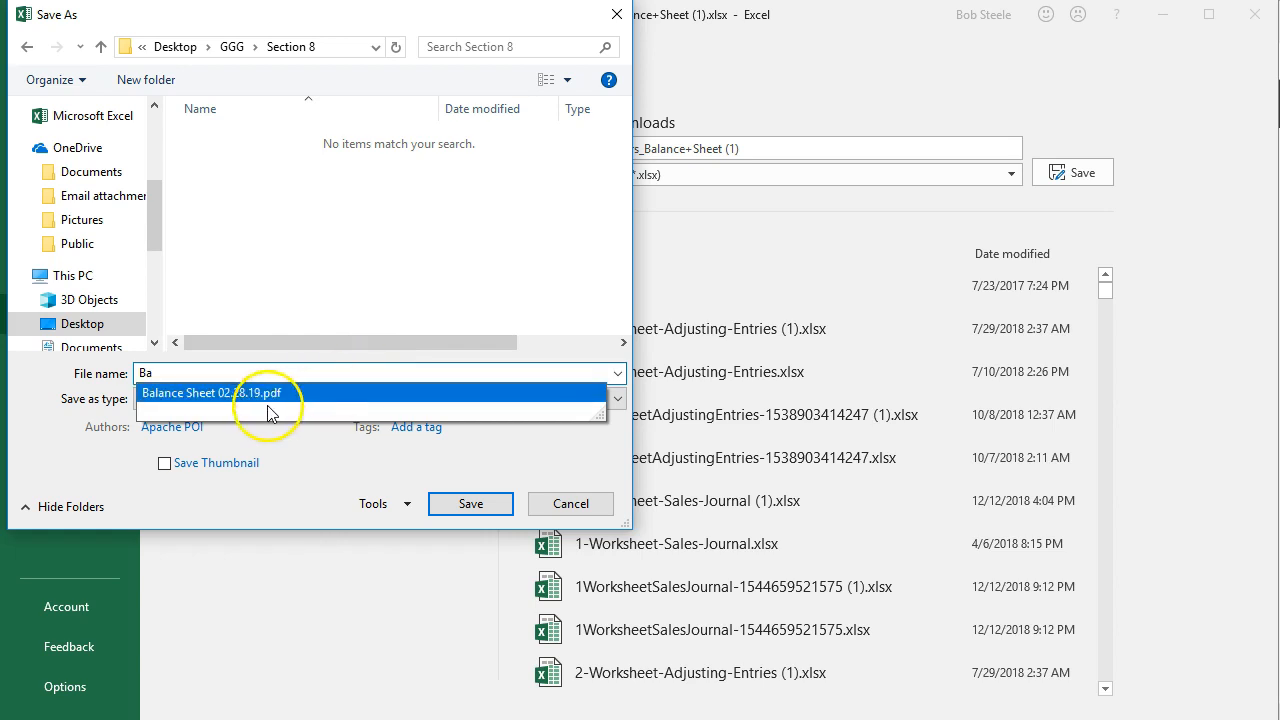
left_click(303, 370)
key("BackSpace")
key("BackSpace")
key("BackSpace")
key("BackSpace")
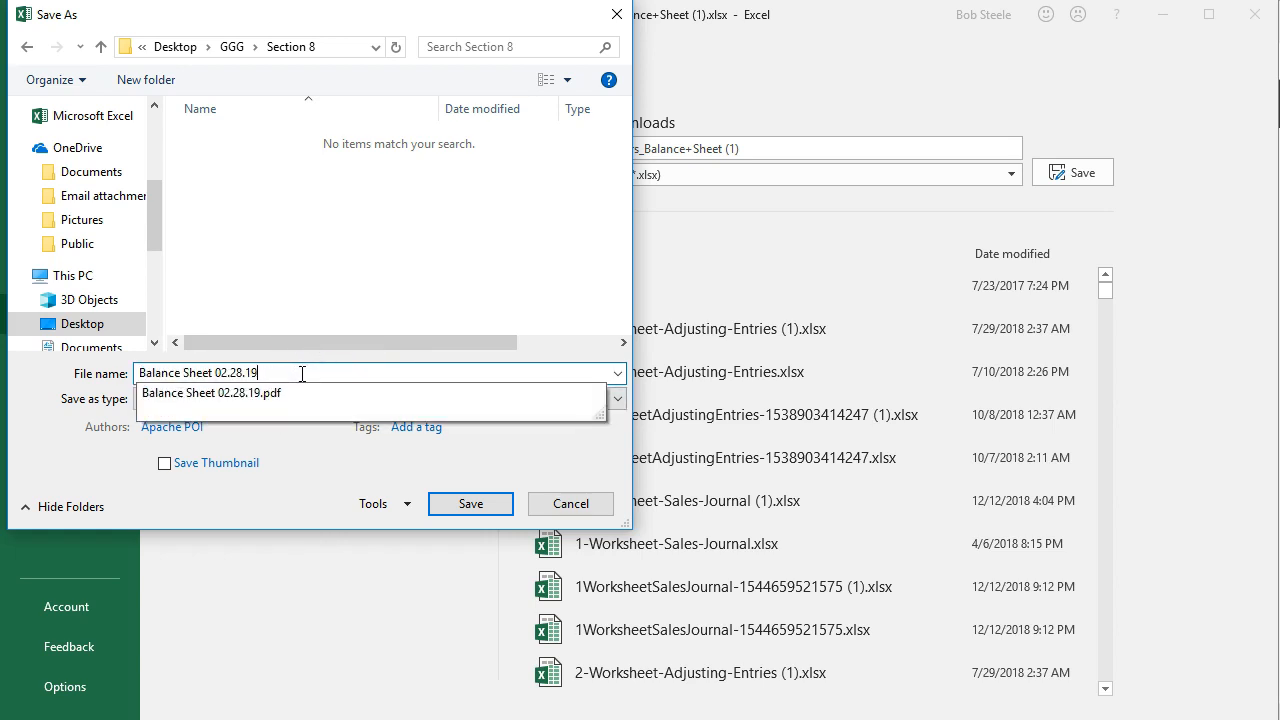
left_click(334, 318)
left_click(287, 437)
left_click(466, 504)
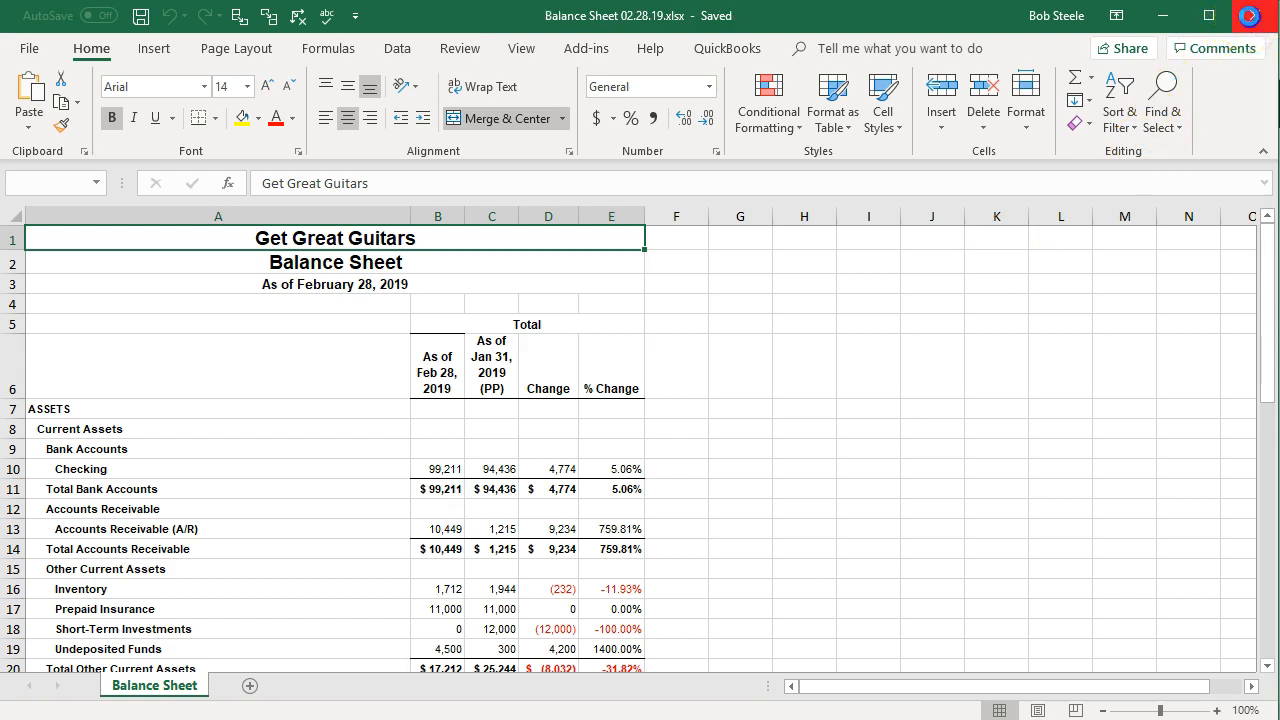
left_click(1254, 15)
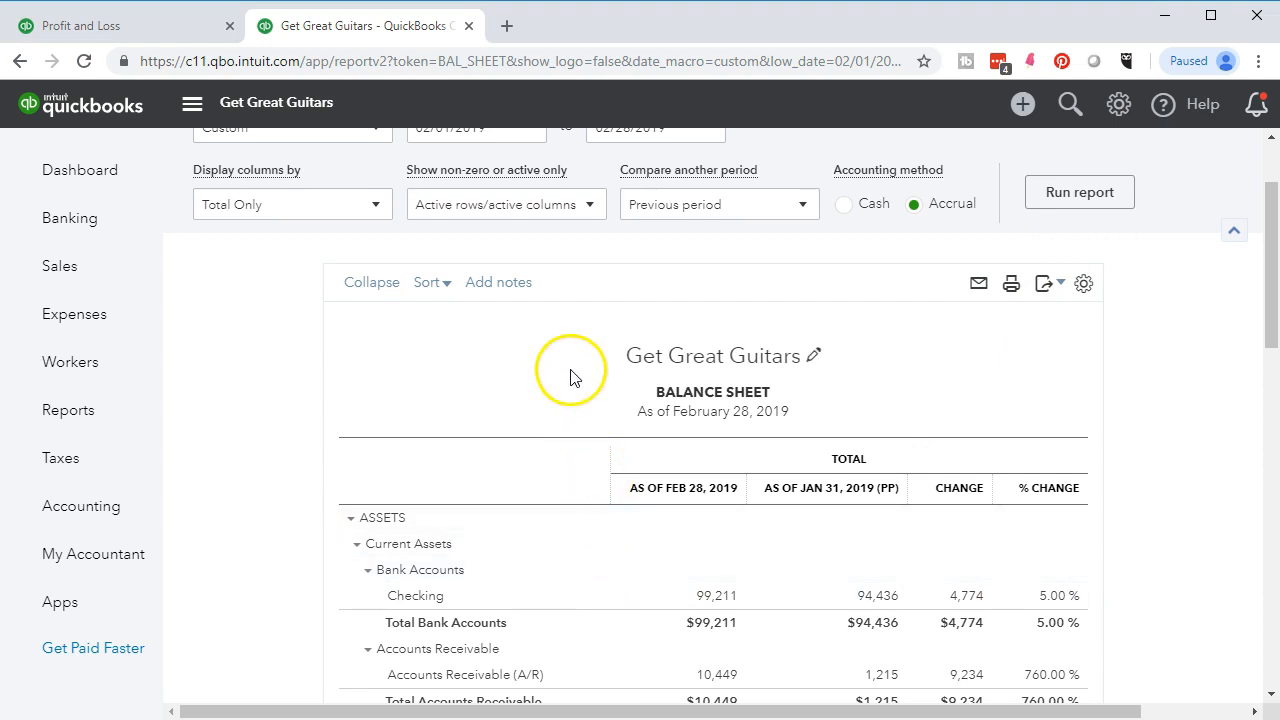
- Duplicate the balance sheet's browser tab and place the original tab after the duplicate
right_click(388, 27)
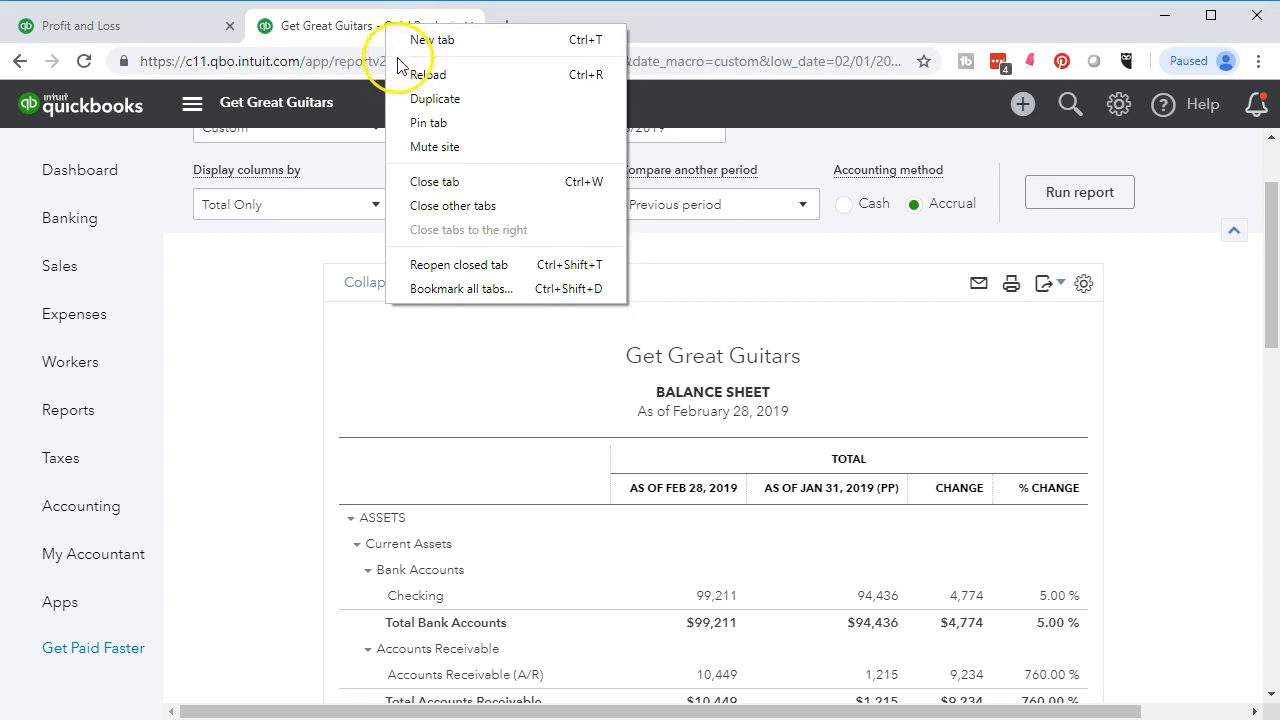
left_click(418, 100)
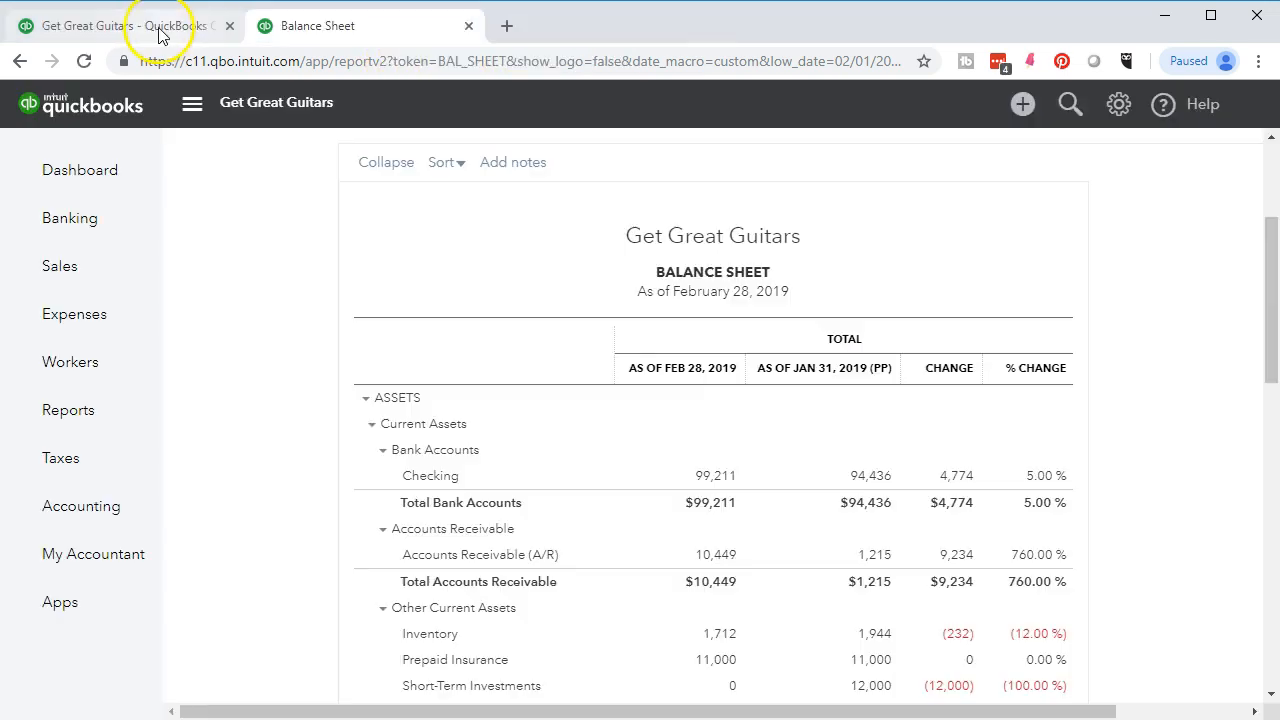
left_click_drag(158, 34, 346, 24)
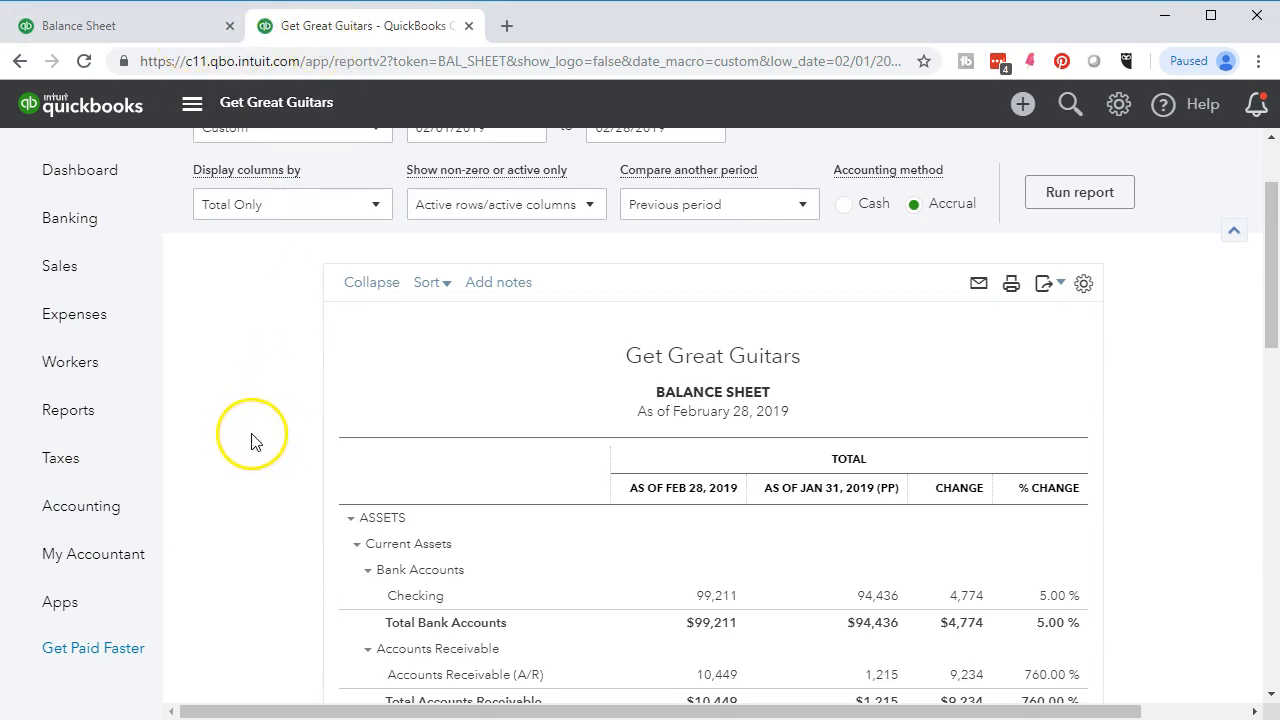
- Open the Profit and Loss report from the favorite reports
left_click(95, 428)
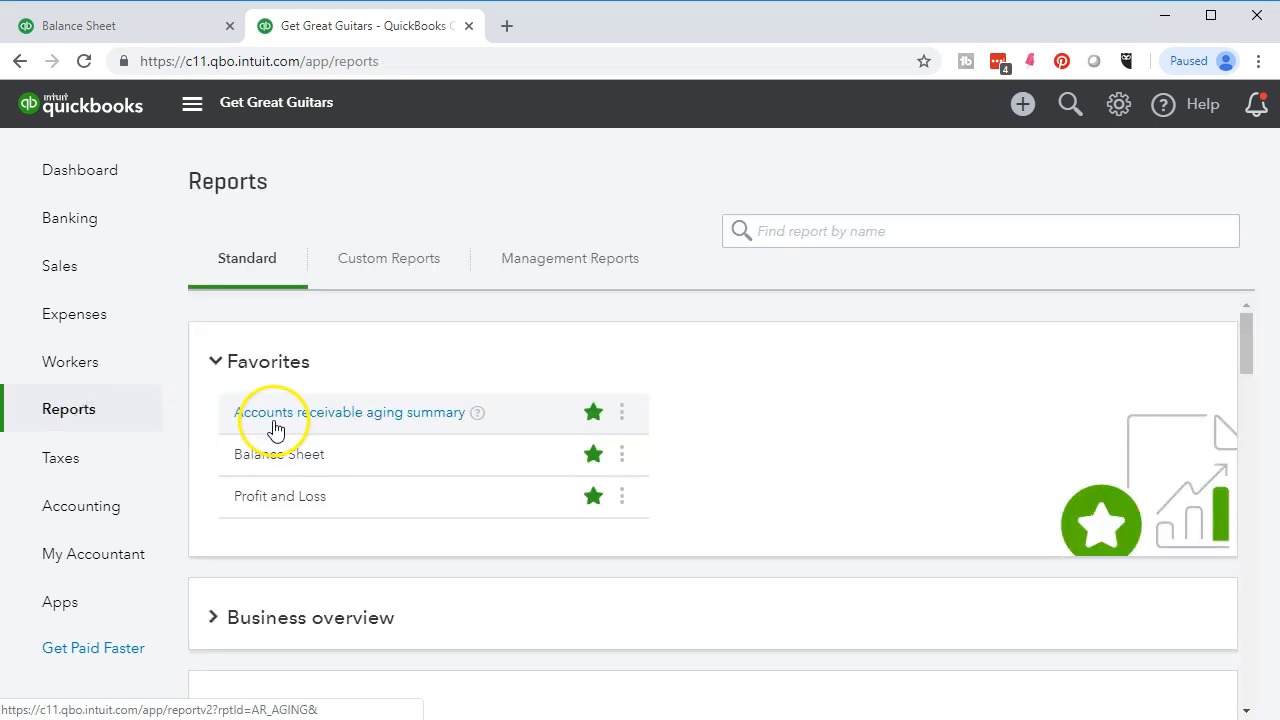
left_click(268, 560)
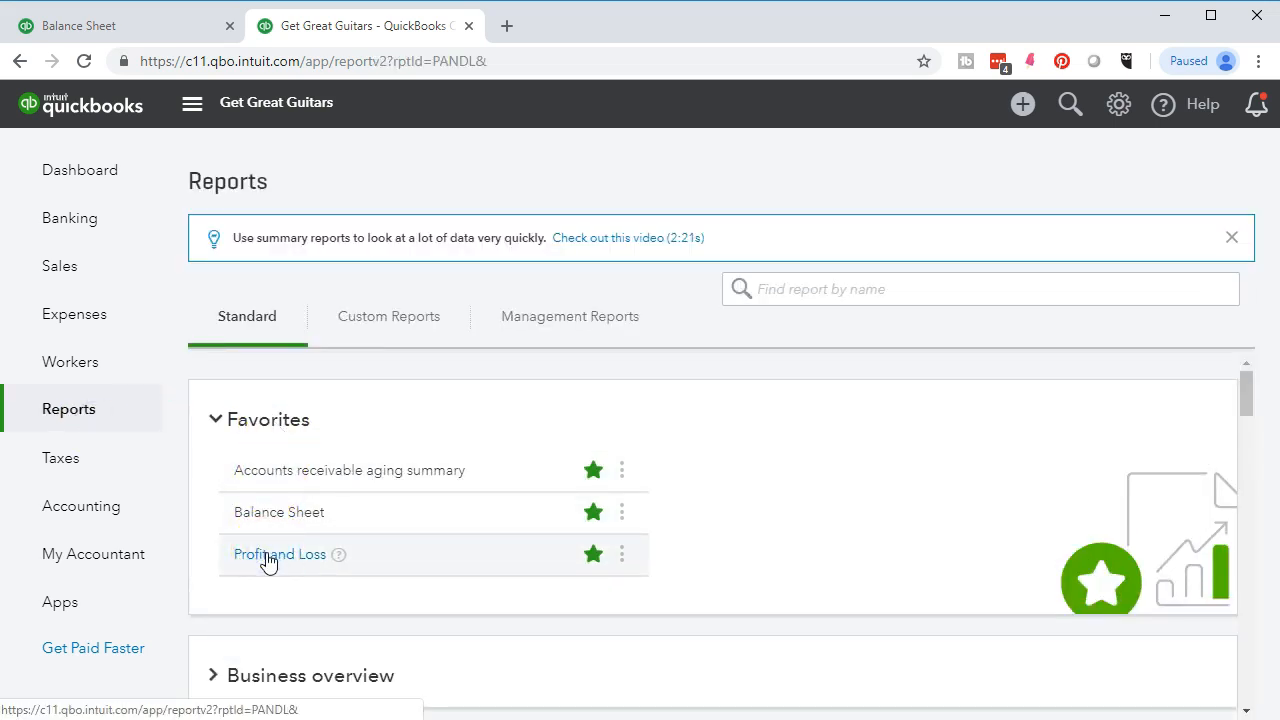
scroll(330, 500, "down", 2)
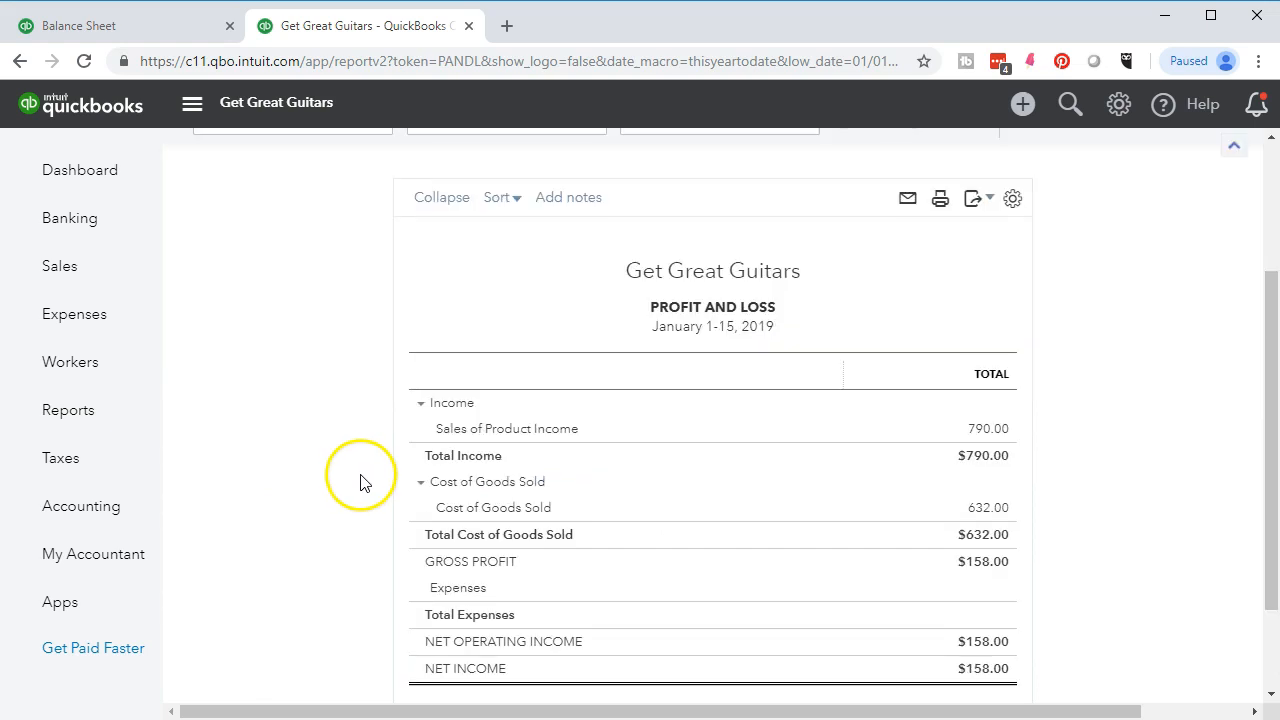
- Set the Profit and Loss report period to 01/01/2019 through 02/28/2019 and run the report
scroll(362, 482, "up", 2)
left_click(430, 257)
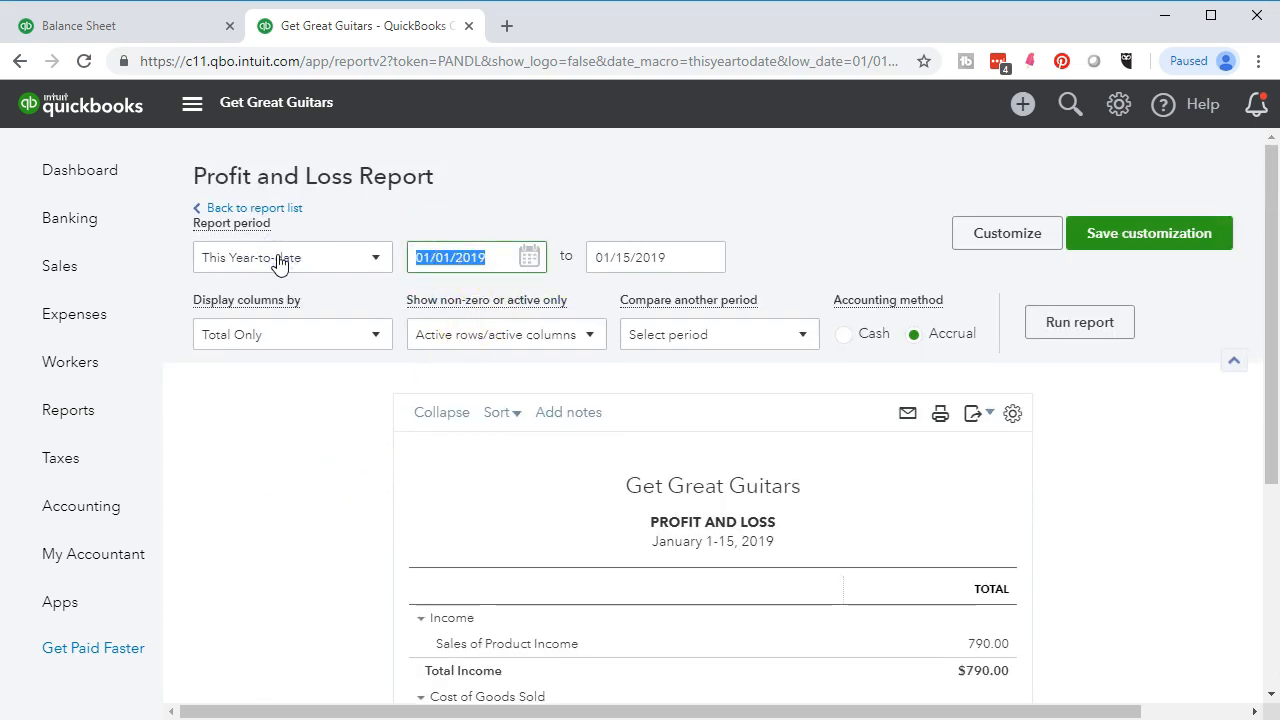
type("01/01/2019")
key("Tab")
type("12311")
key("BackSpace")
key("BackSpace")
key("BackSpace")
key("BackSpace")
key("BackSpace")
type("02/28/2019")
key("Tab")
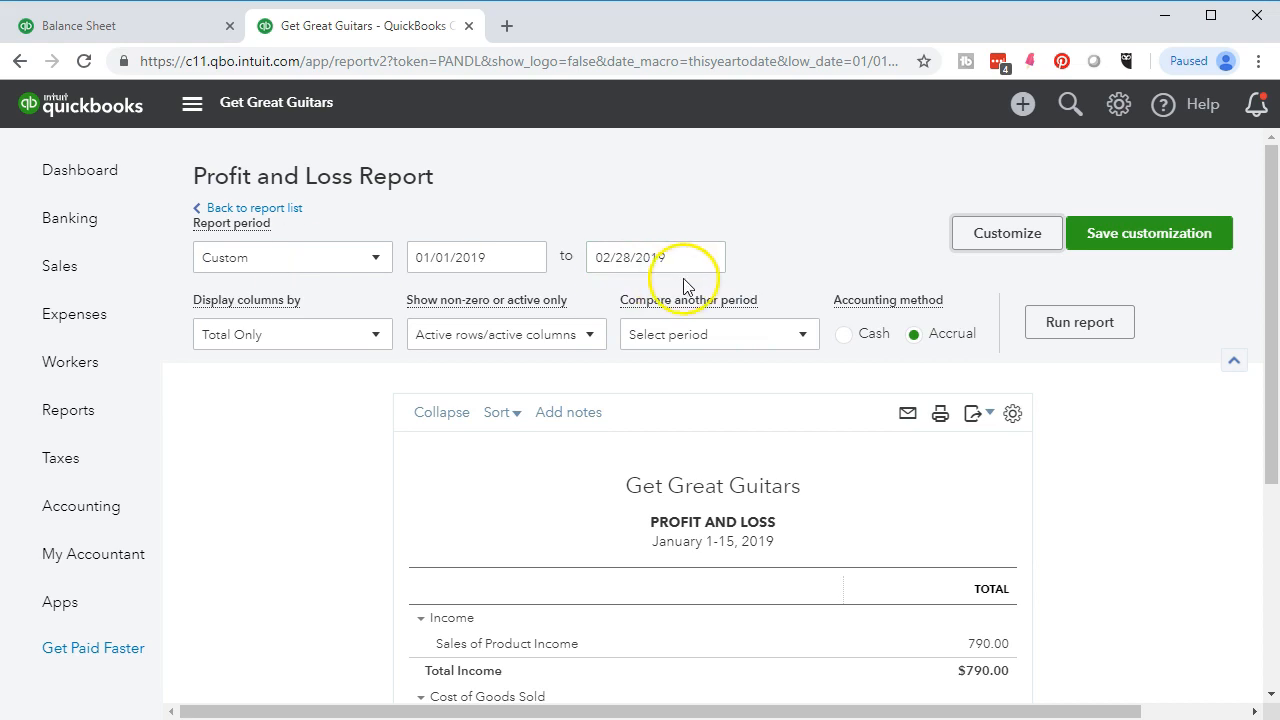
left_click(1051, 330)
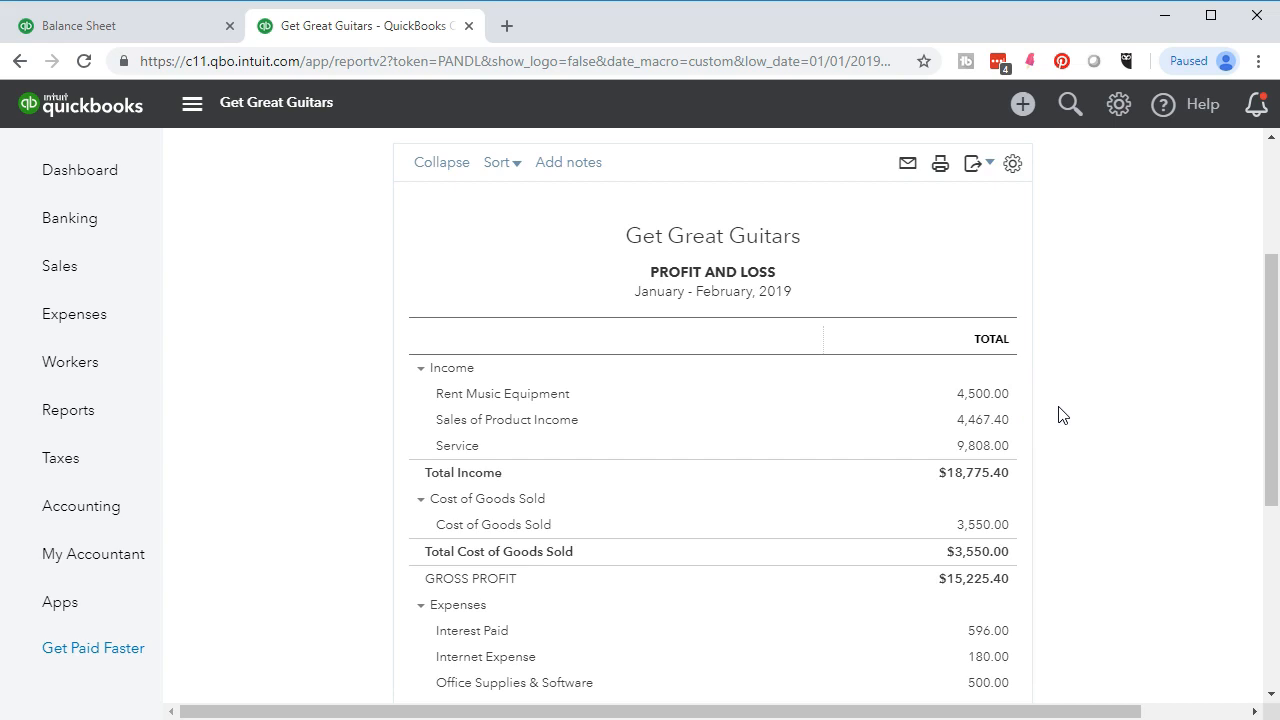
- Review the January to February 2019 Profit and Loss report from income through expenses to net income
scroll(1062, 415, "down", 1)
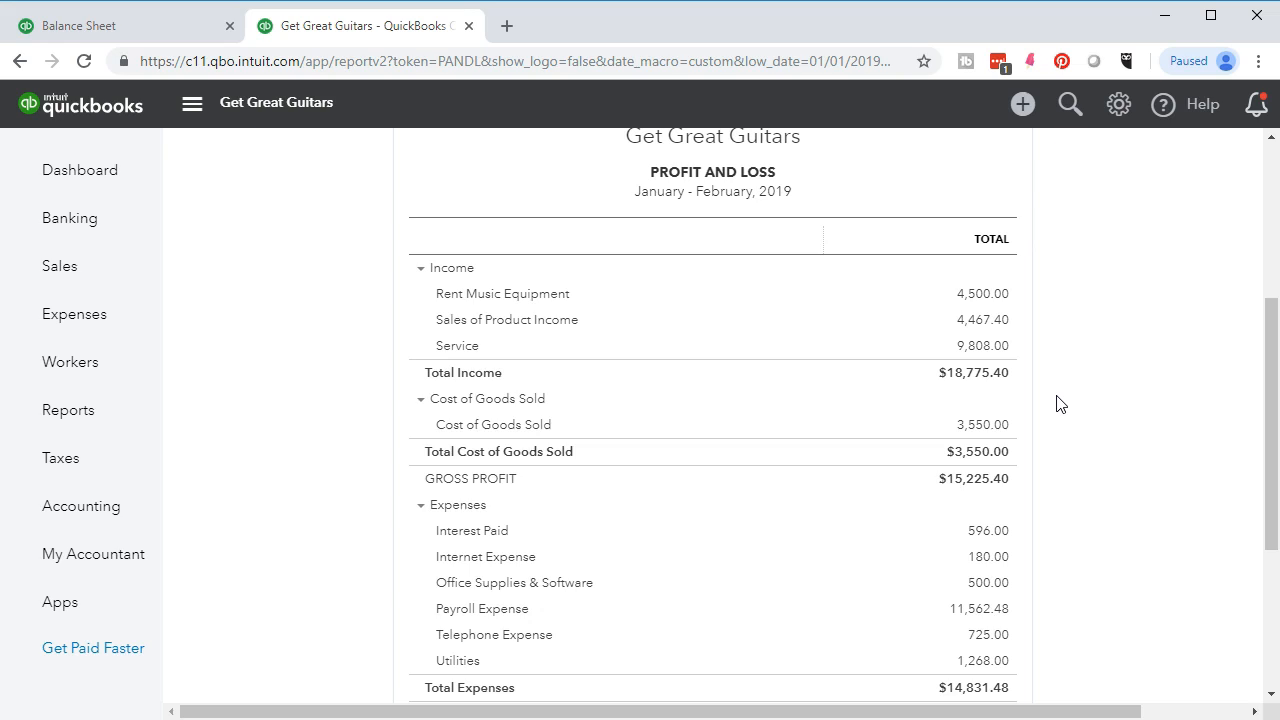
scroll(1060, 404, "down", 1)
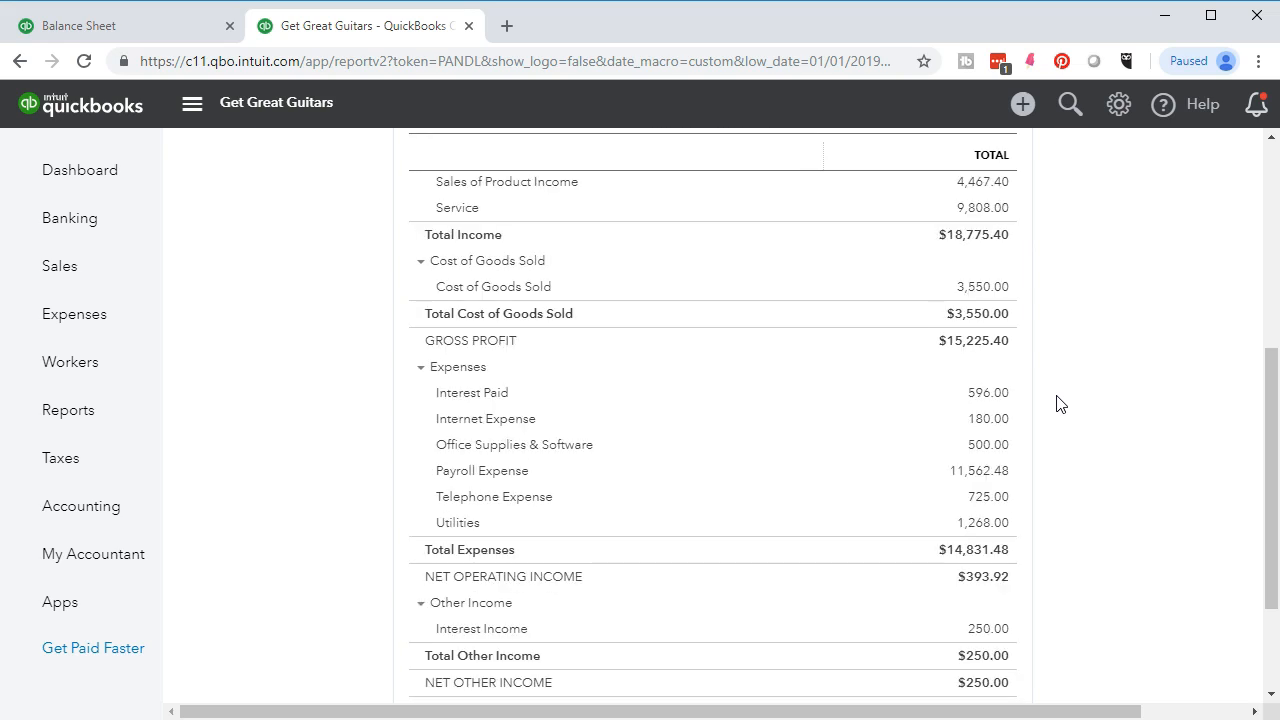
scroll(1060, 404, "down", 1)
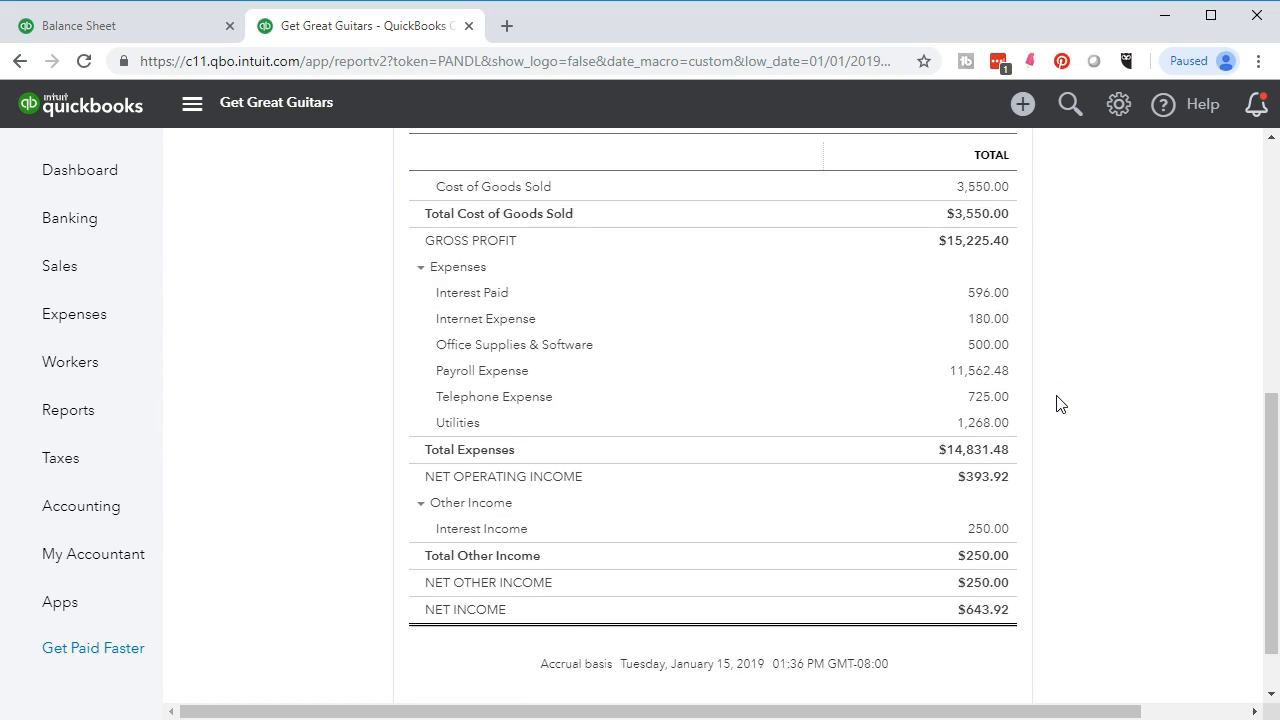
scroll(1060, 404, "down", 1)
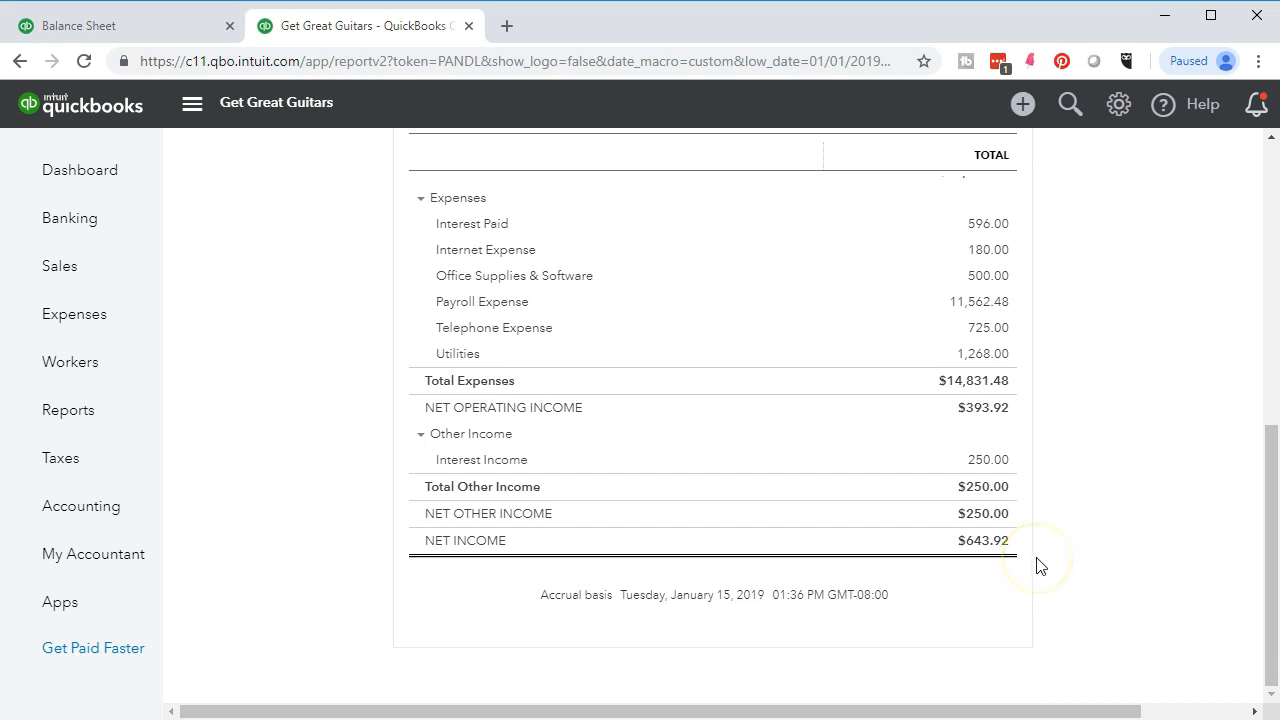
scroll(1041, 567, "up", 7)
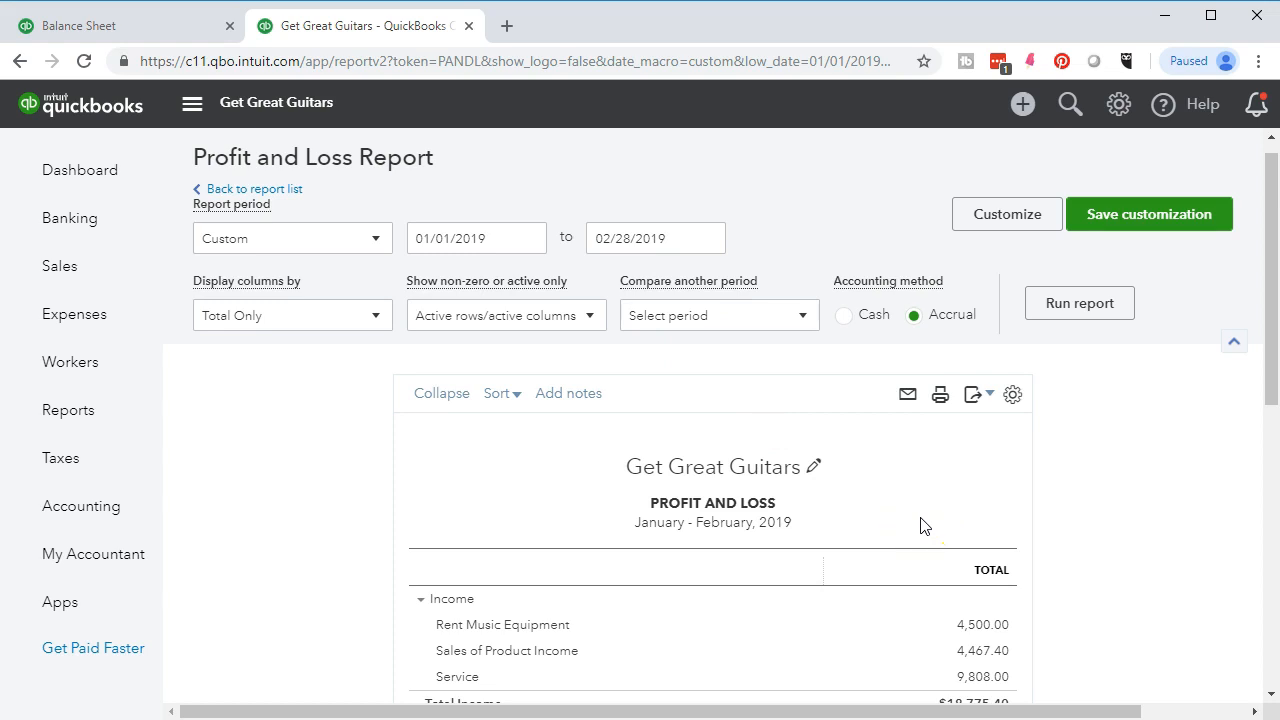
scroll(962, 578, "down", 1)
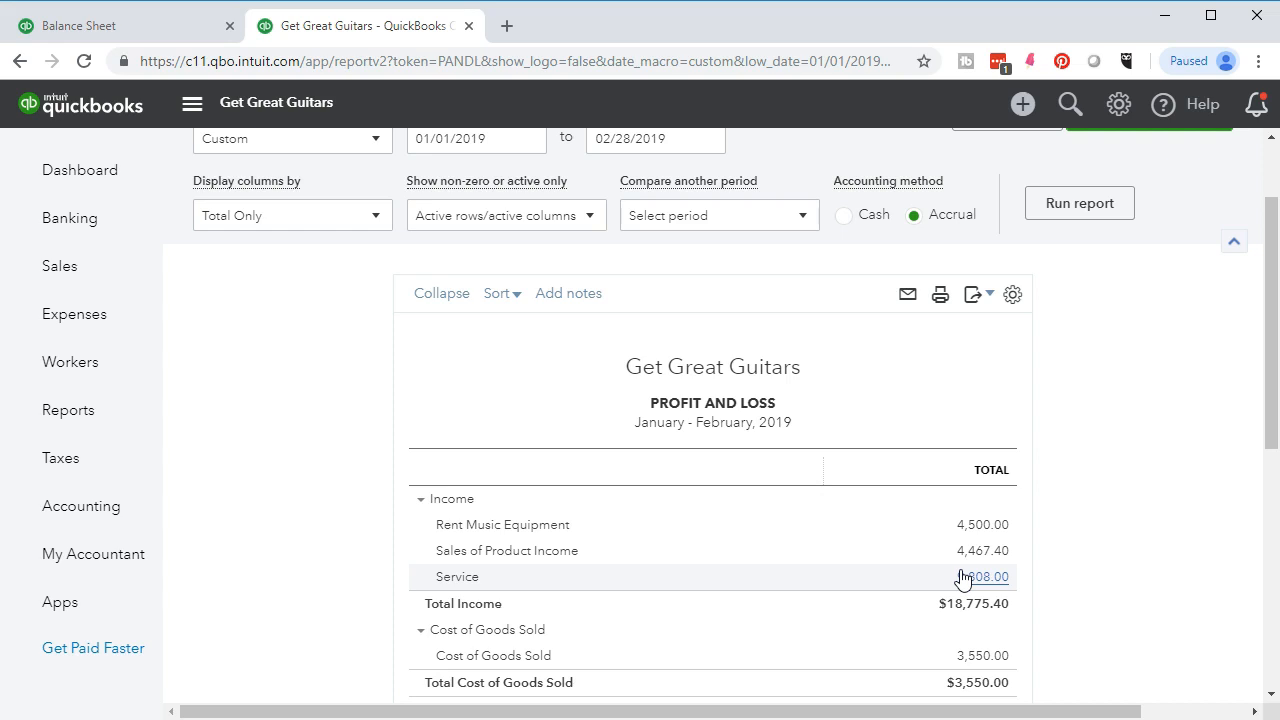
scroll(295, 575, "up", 1)
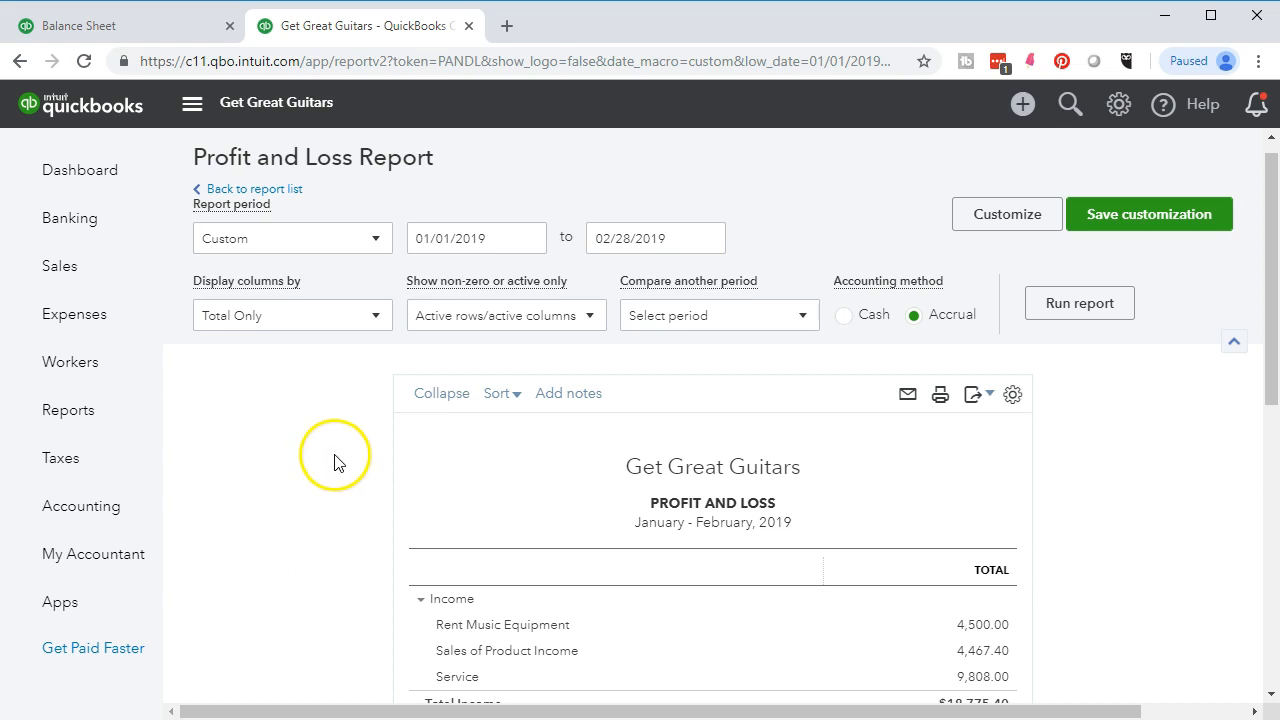
- Display the Profit and Loss columns by Months and rerun the report
left_click(376, 320)
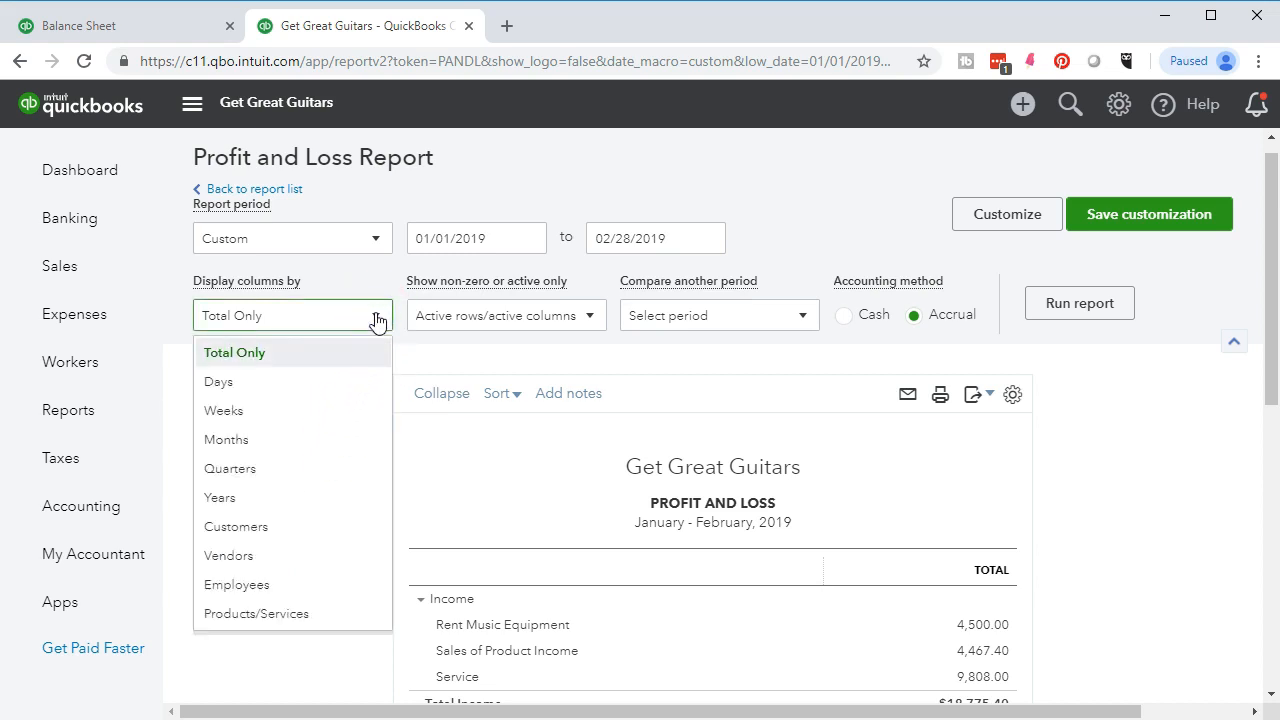
left_click(323, 442)
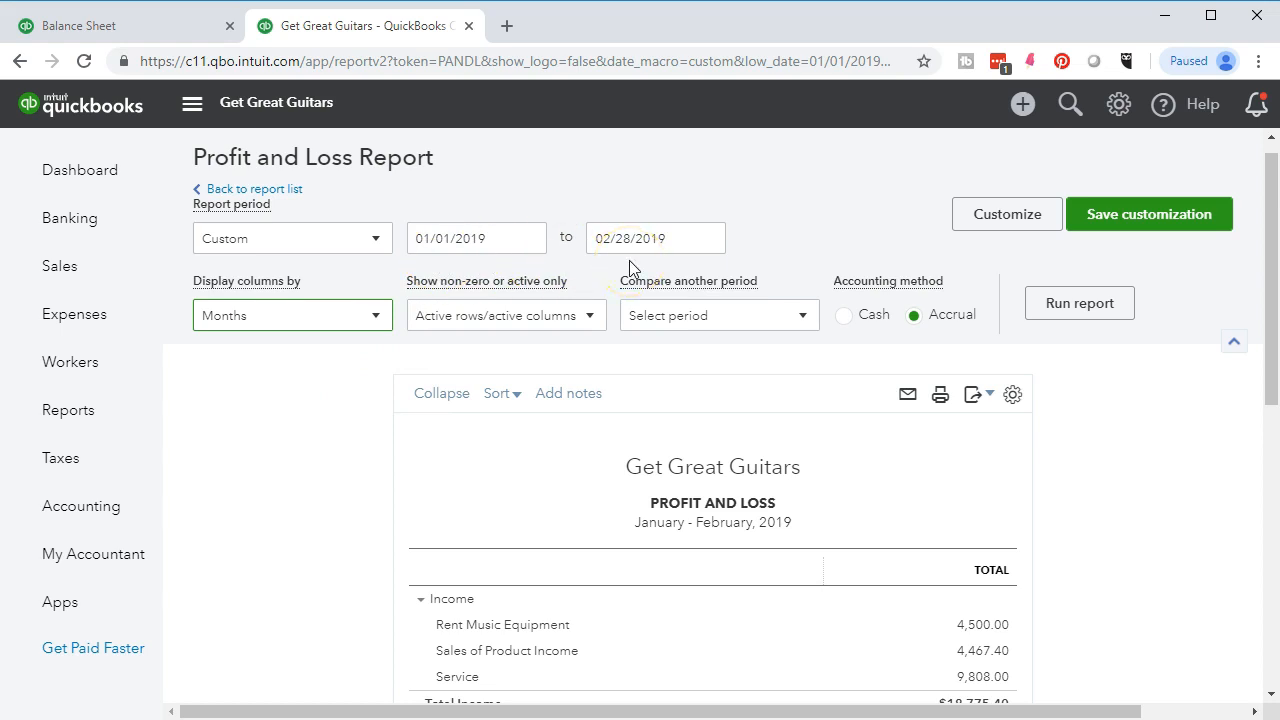
left_click(1049, 309)
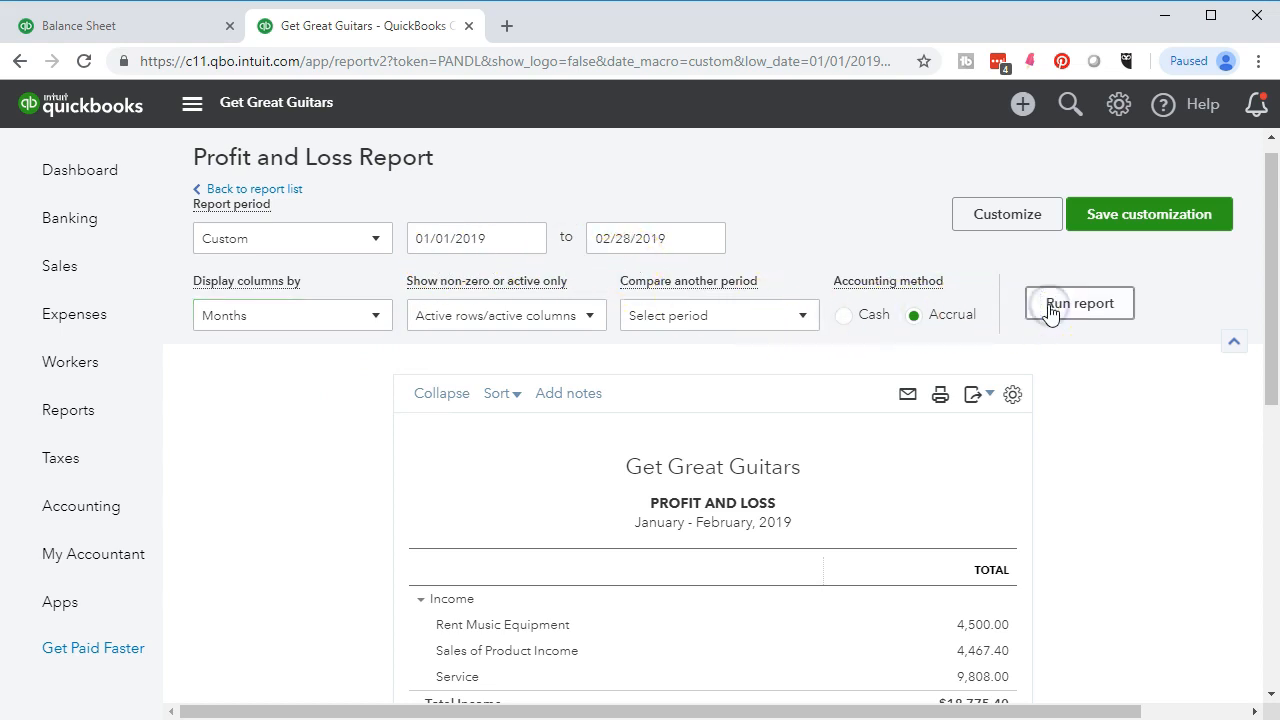
- Compare the January, February and total columns of the Profit and Loss report from income down to net income
scroll(1057, 317, "down", 2)
scroll(849, 345, "down", 1)
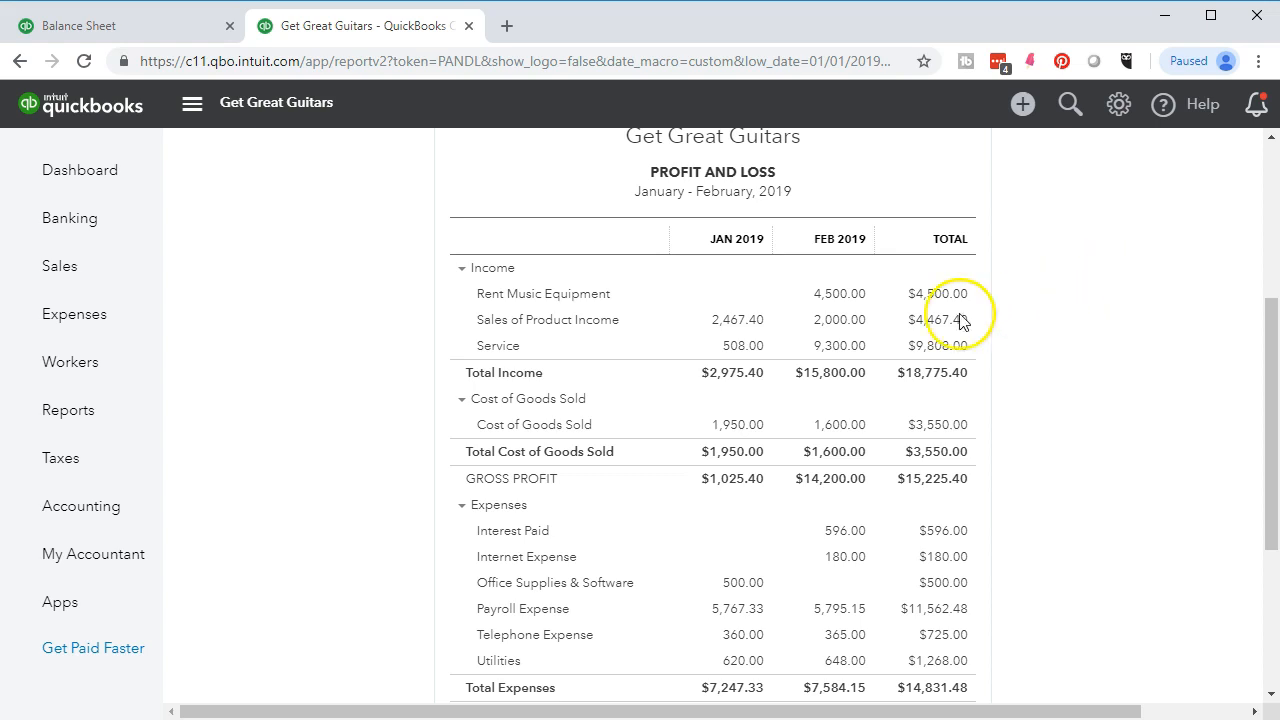
scroll(1044, 298, "down", 2)
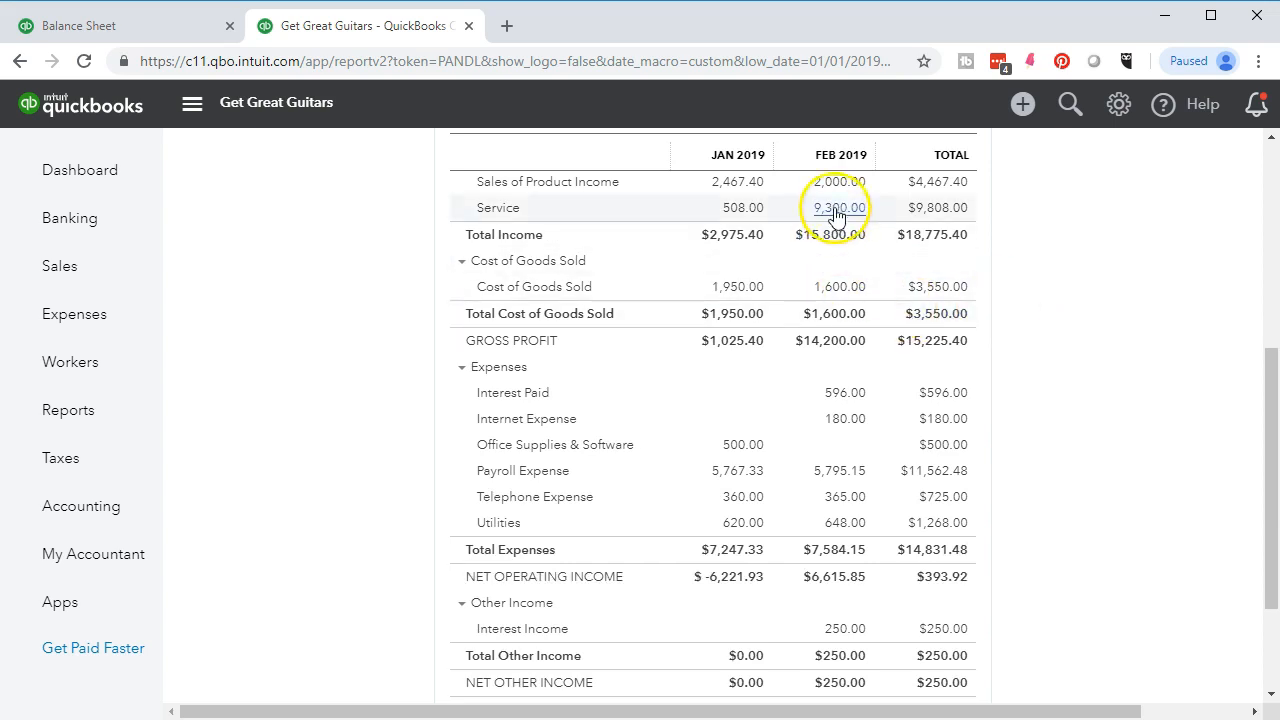
scroll(855, 265, "up", 2)
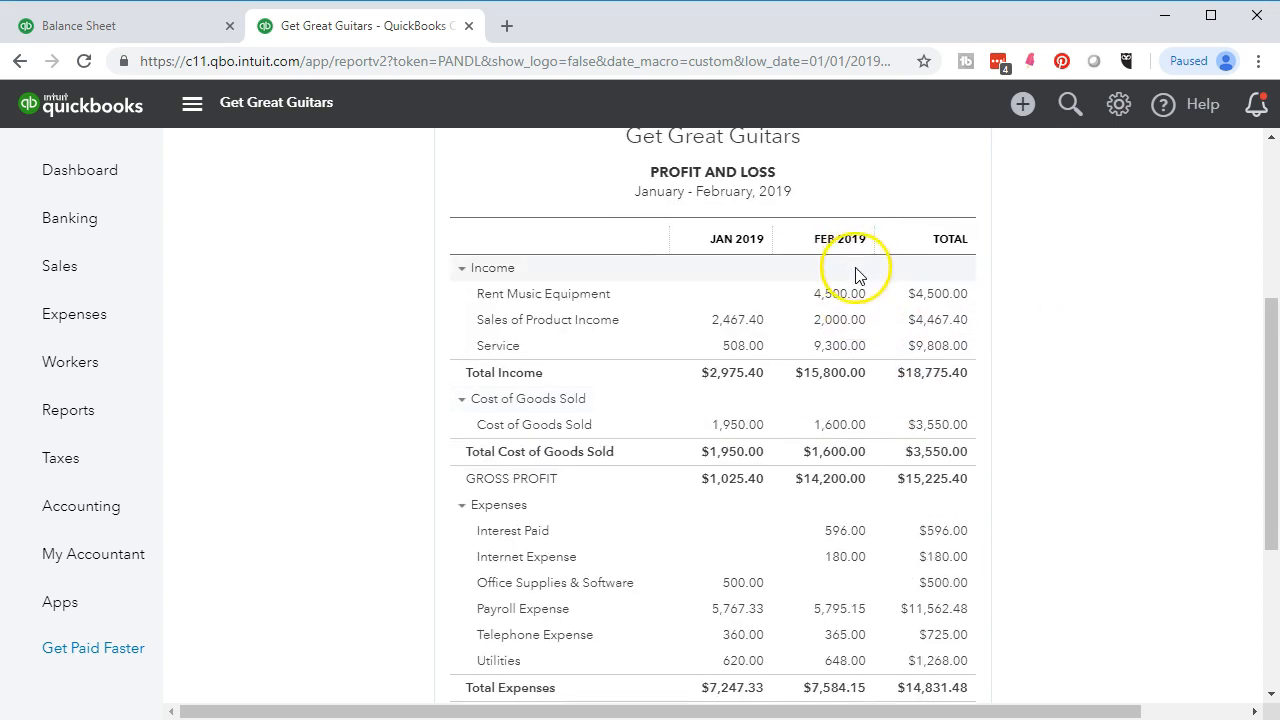
scroll(855, 270, "down", 2)
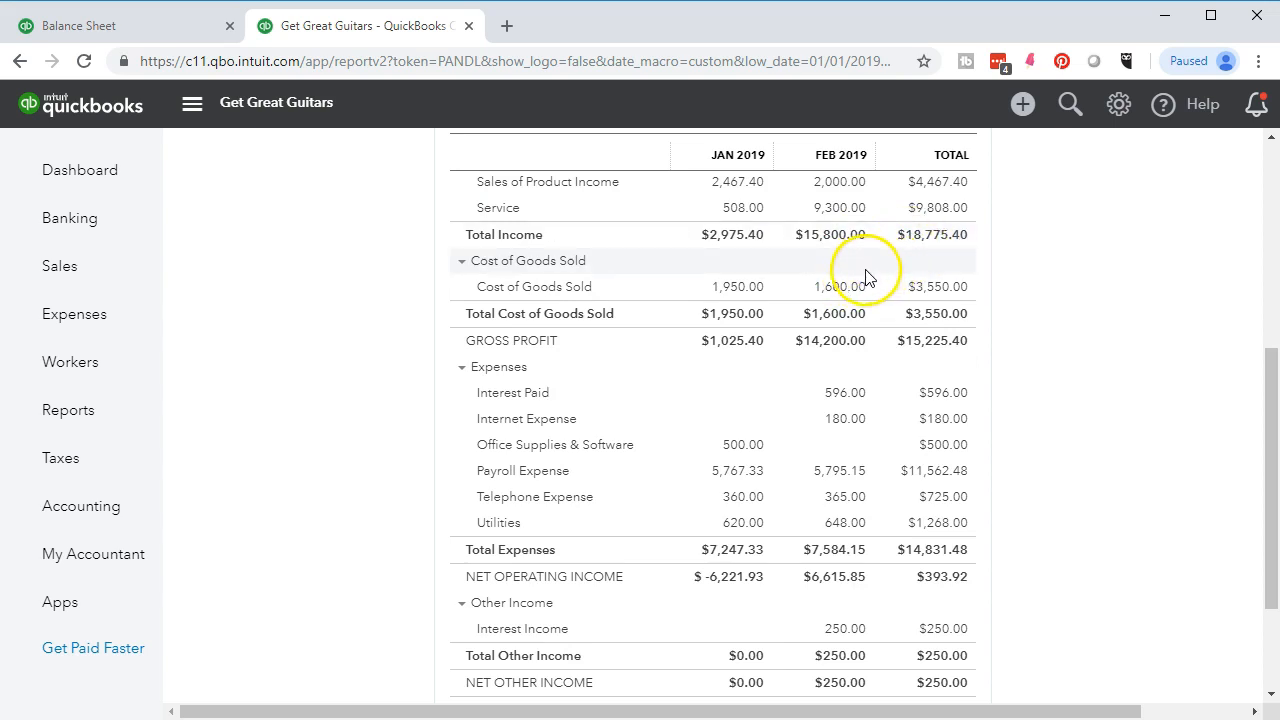
scroll(866, 290, "down", 1)
scroll(866, 296, "down", 1)
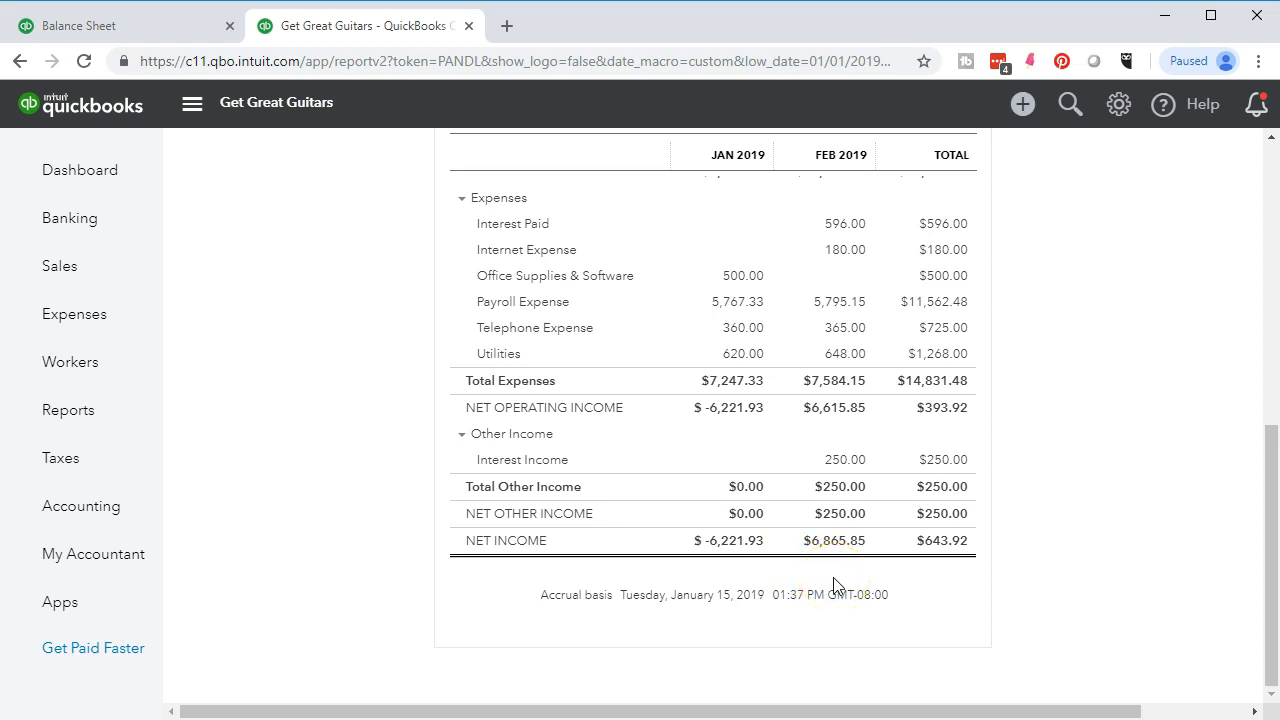
scroll(472, 540, "up", 1)
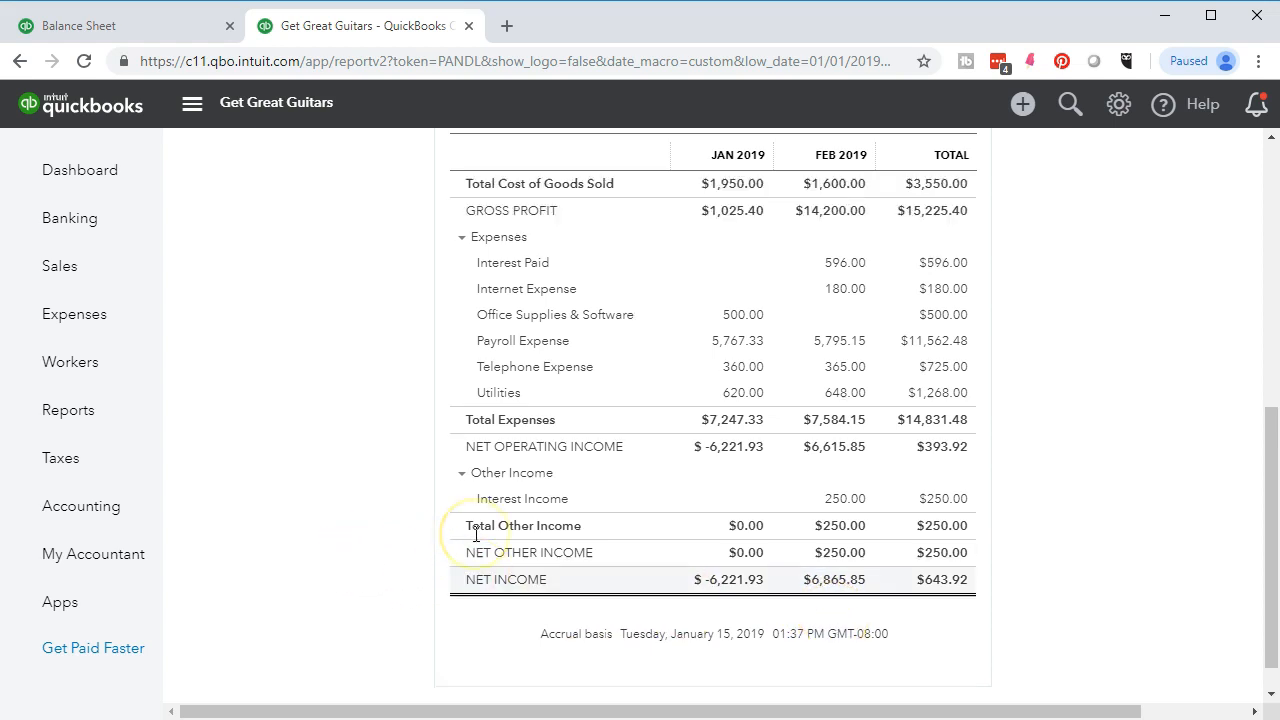
scroll(476, 535, "up", 6)
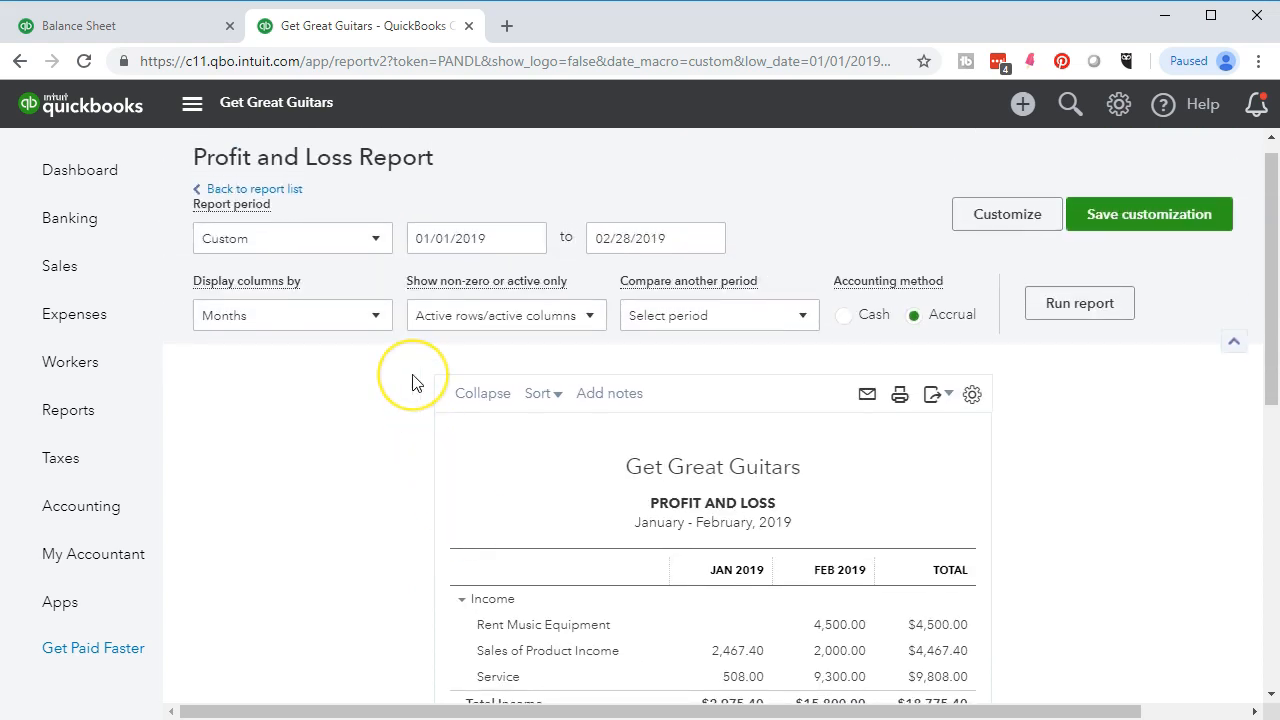
- Display columns by Total Only, set the period start to 02/01/2019 and rerun the report
left_click(375, 317)
left_click(346, 352)
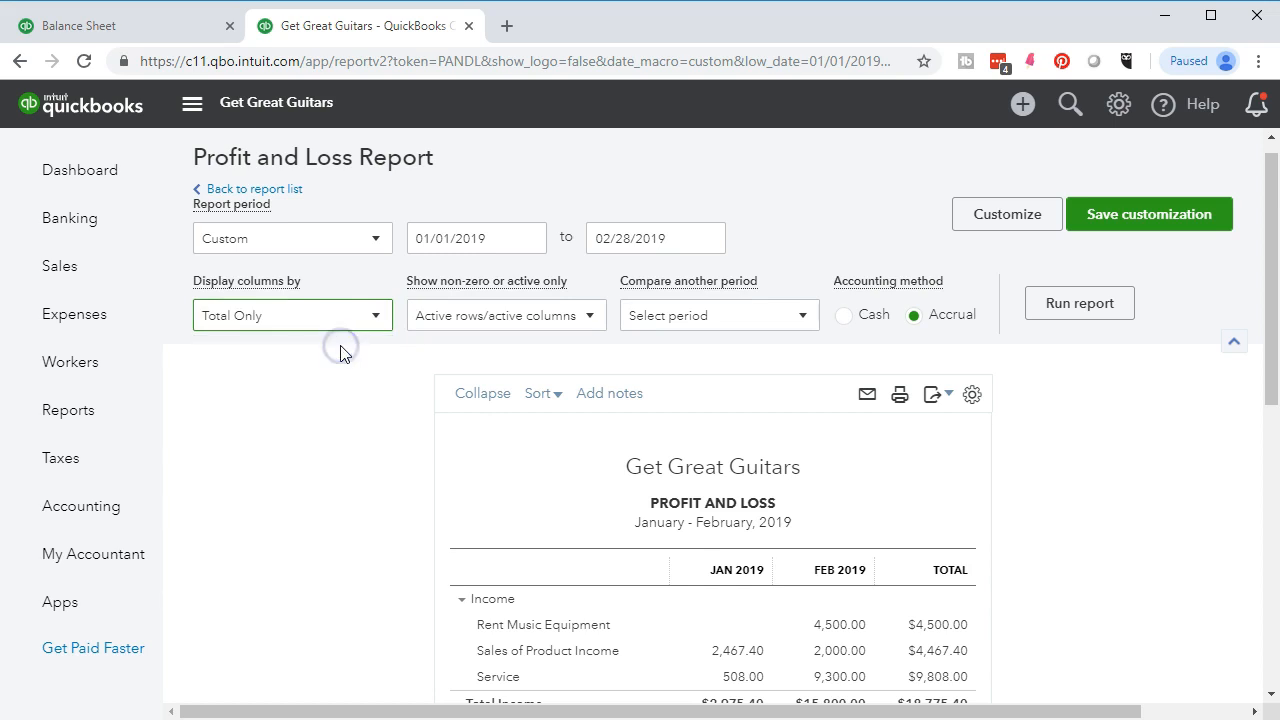
left_click(494, 237)
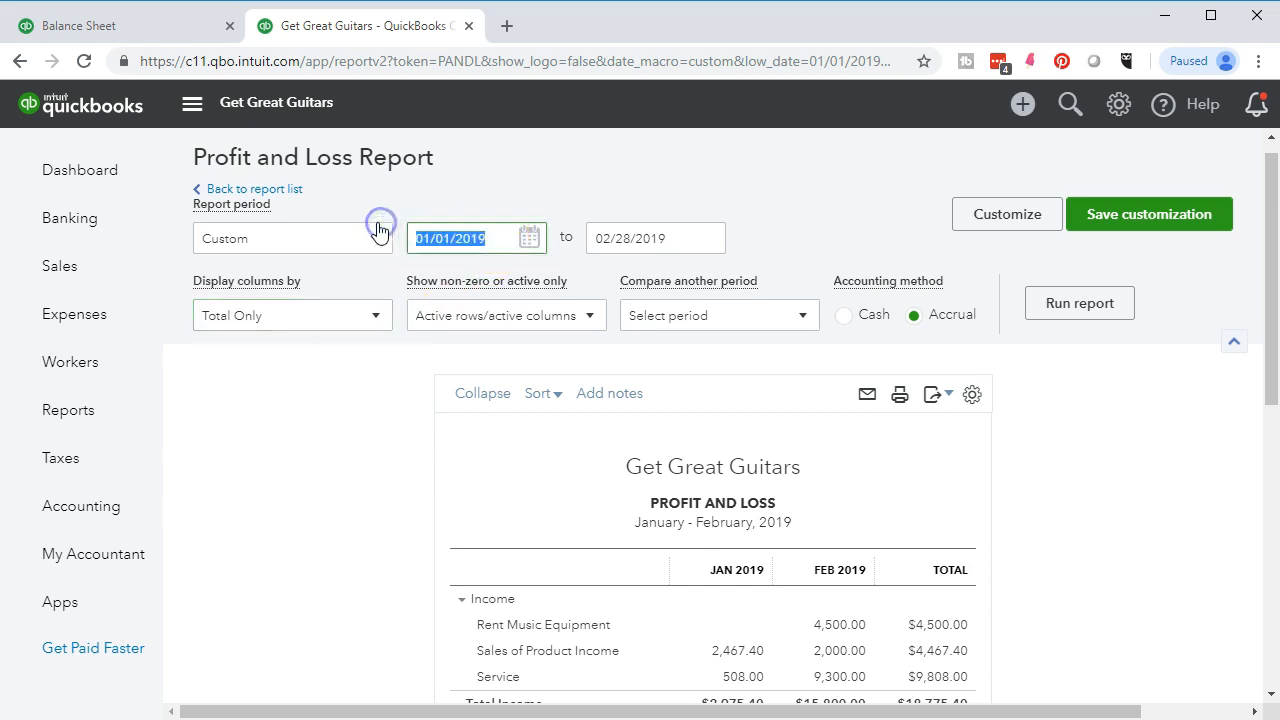
type("02/01/2019")
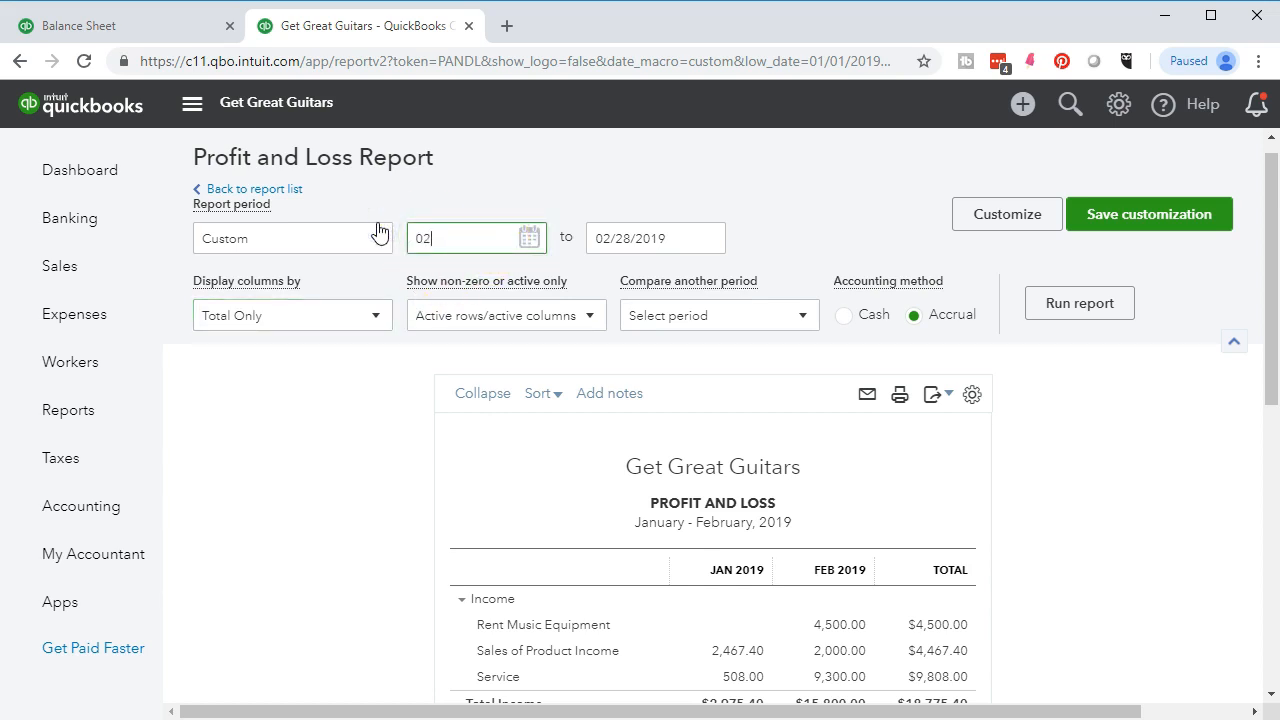
key("Tab")
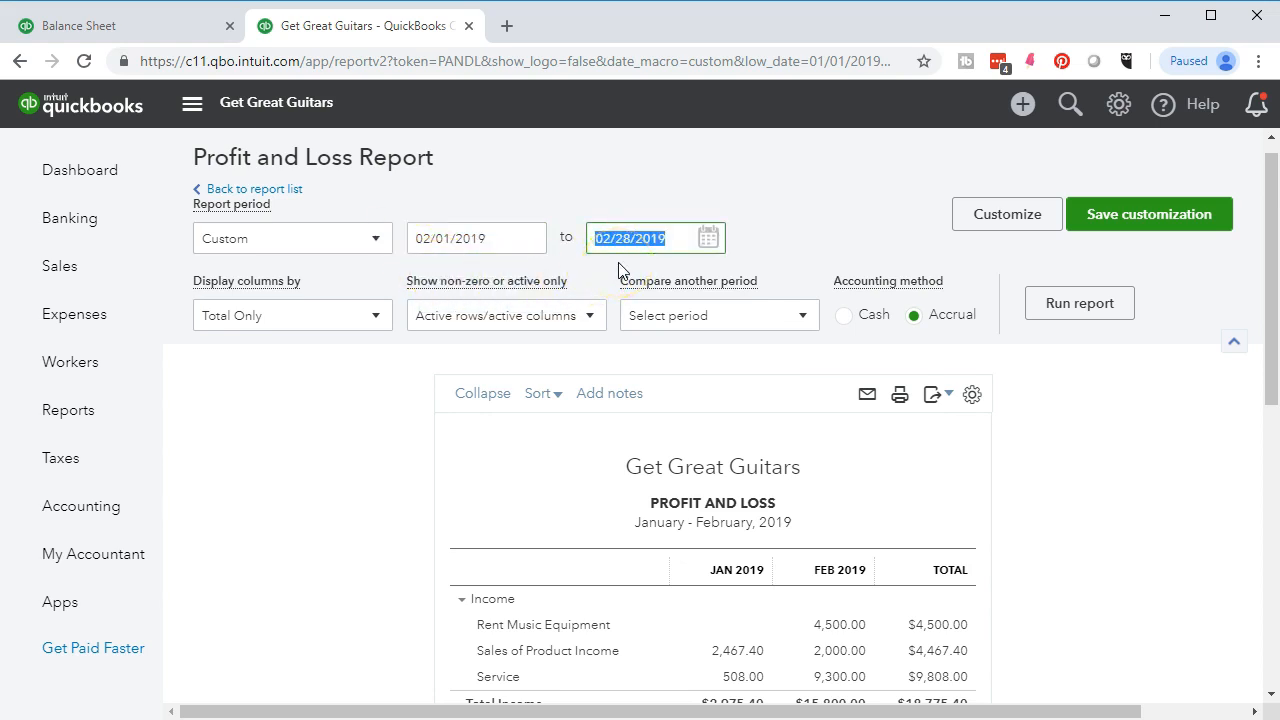
left_click(1037, 305)
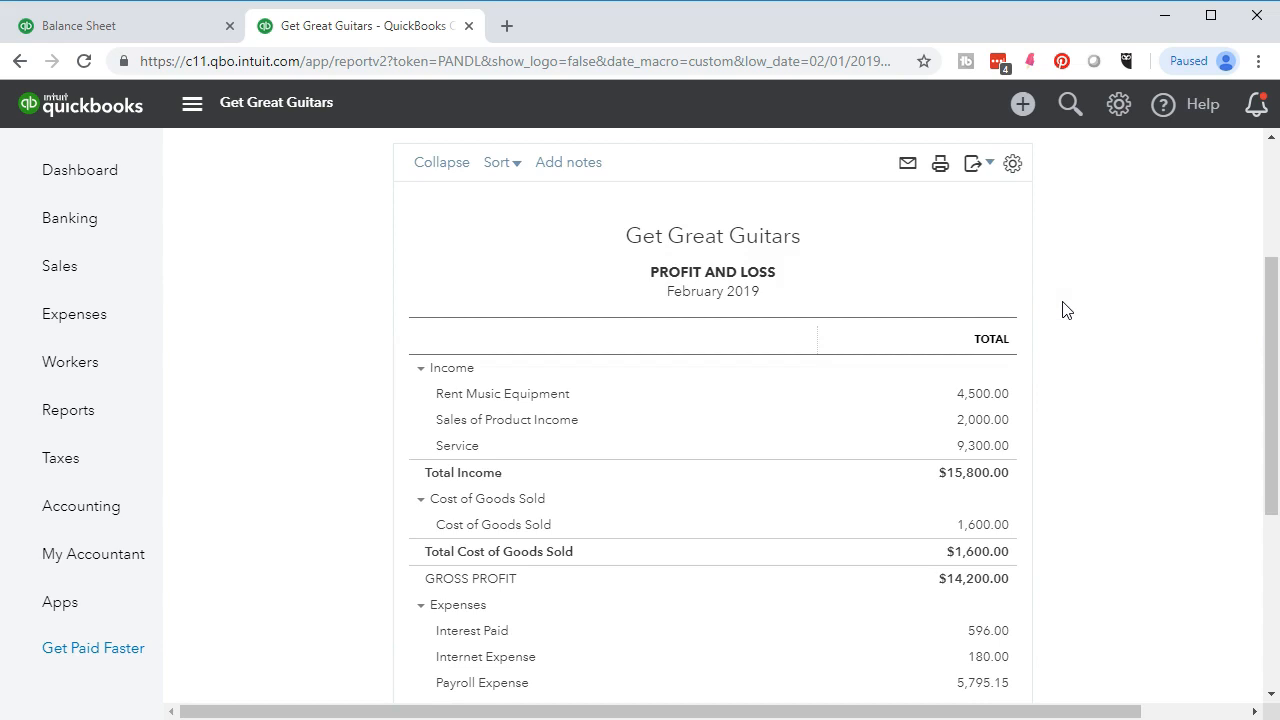
- Add a comparison with the previous period (PP) to the February report and run it
scroll(785, 438, "up", 3)
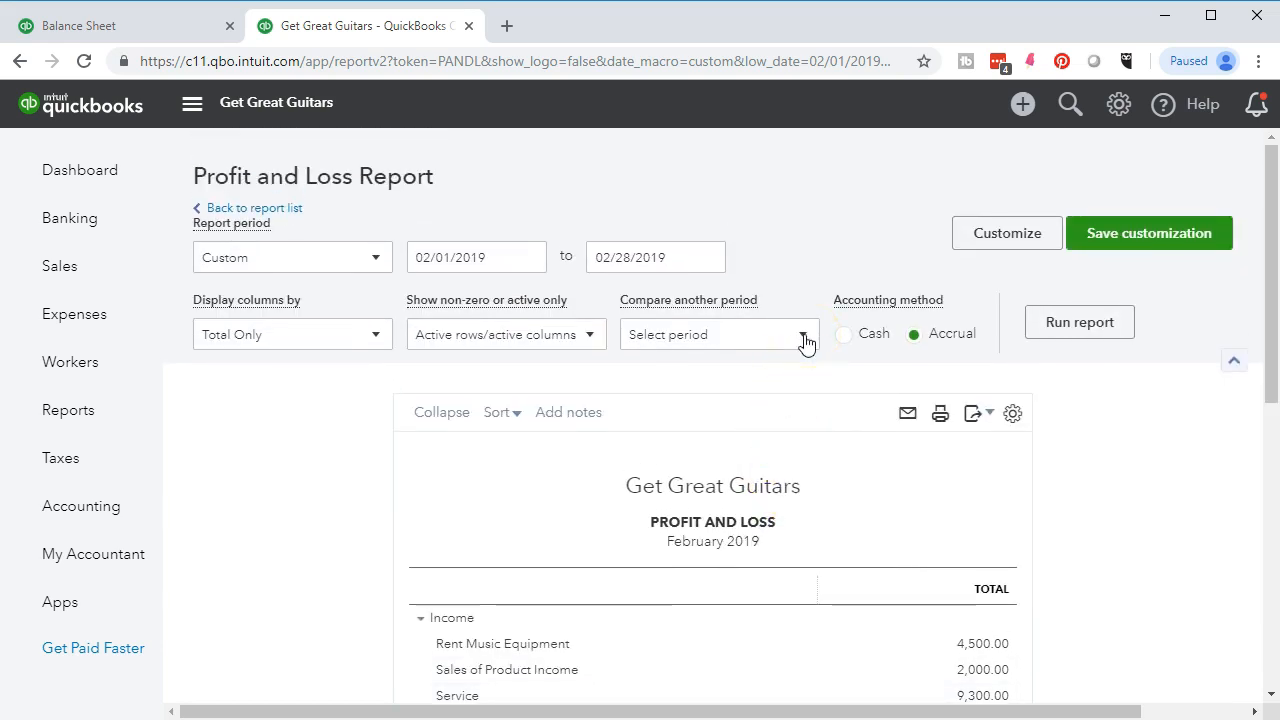
left_click(805, 341)
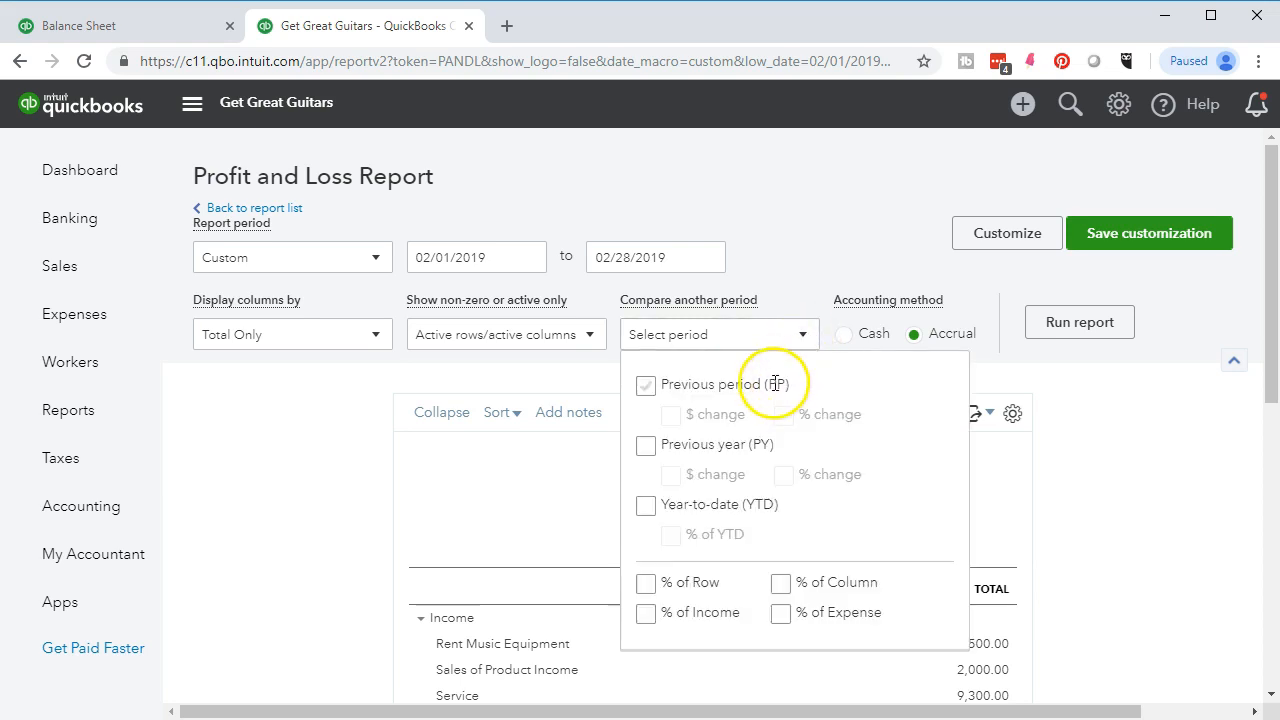
left_click(645, 388)
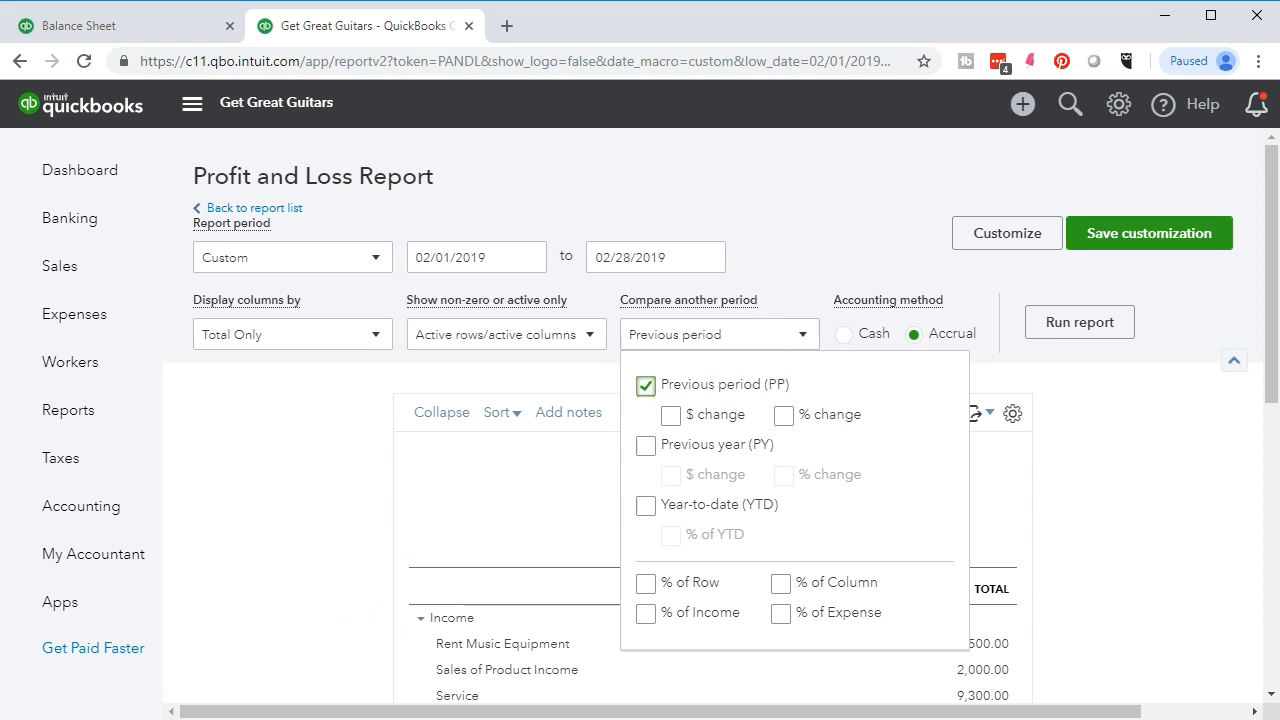
left_click(1057, 321)
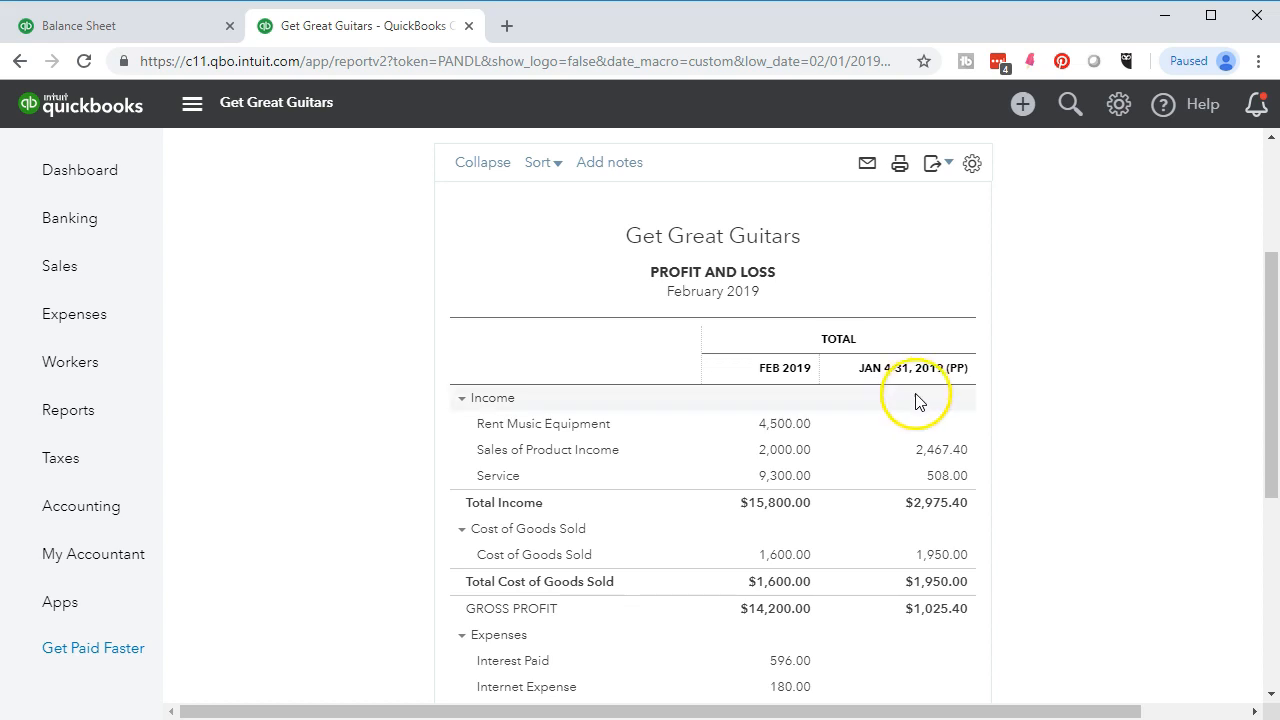
- Include the $ change and % change for the previous period comparison, rerun the report and review the comparison
scroll(893, 420, "down", 5)
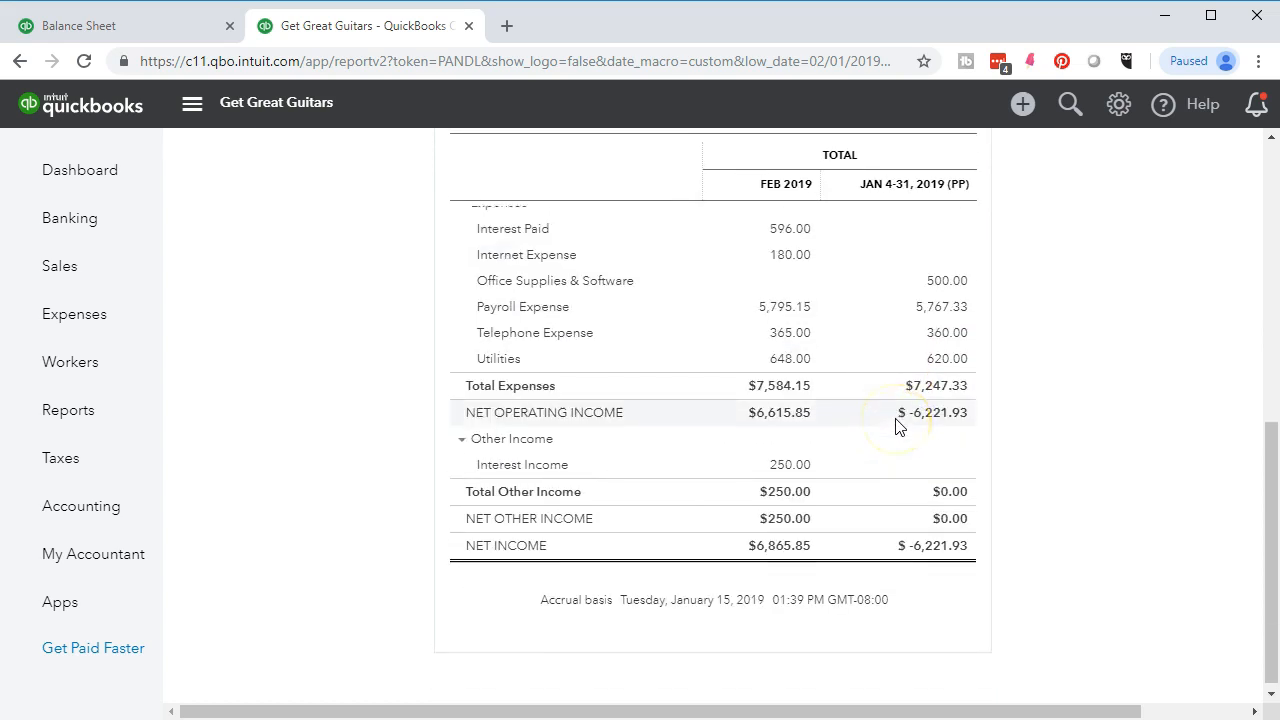
scroll(895, 424, "up", 5)
scroll(895, 426, "up", 1)
left_click(590, 215)
left_click(591, 215)
scroll(591, 218, "up", 3)
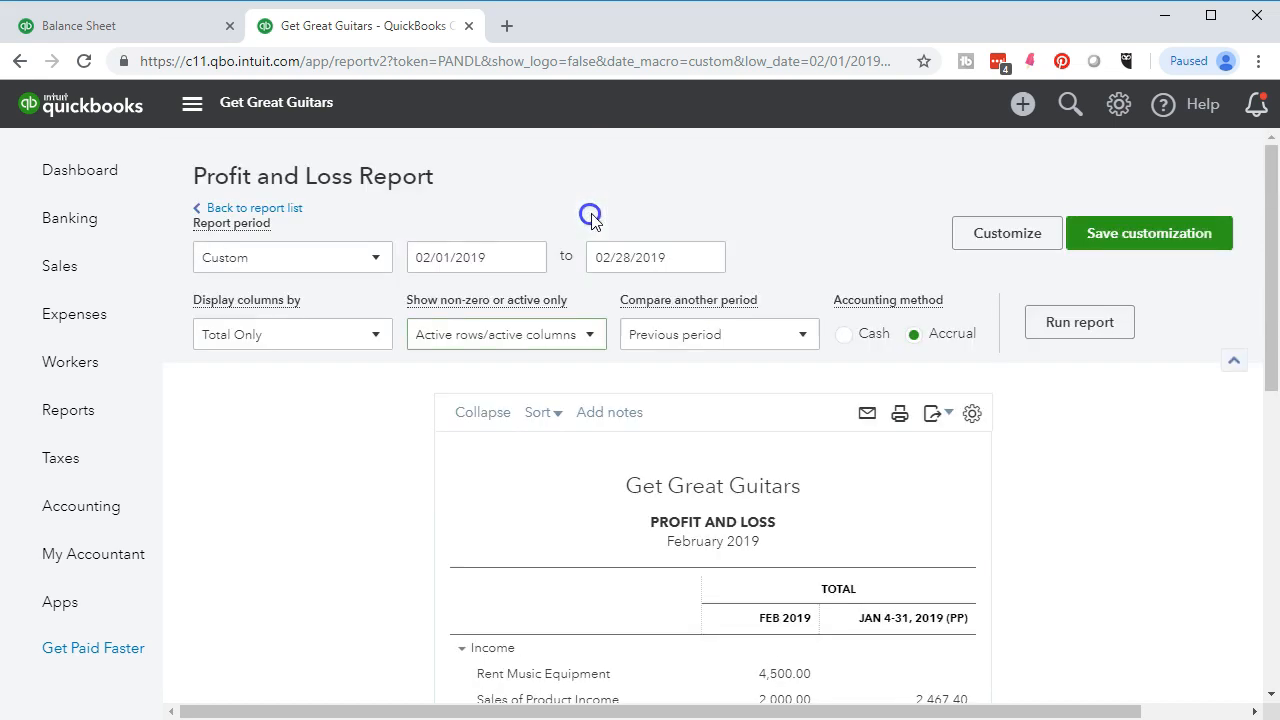
left_click(731, 334)
left_click(671, 416)
left_click(783, 416)
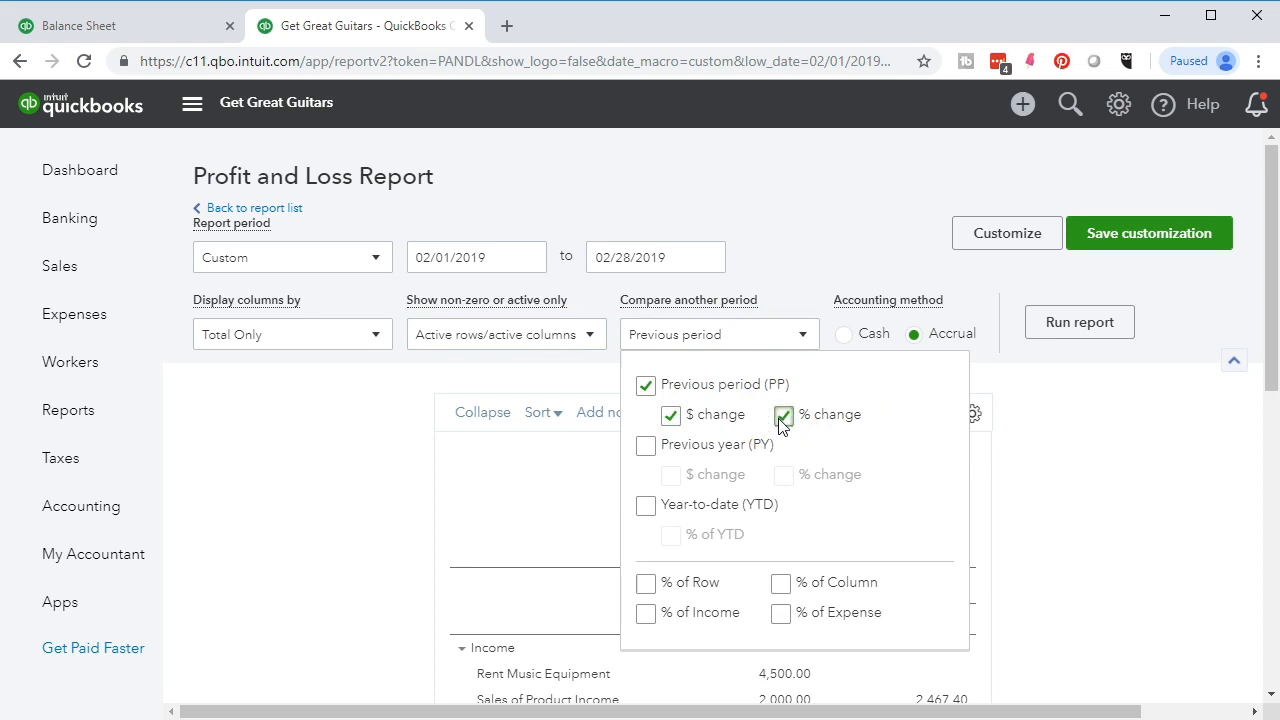
left_click(1083, 445)
left_click(1057, 324)
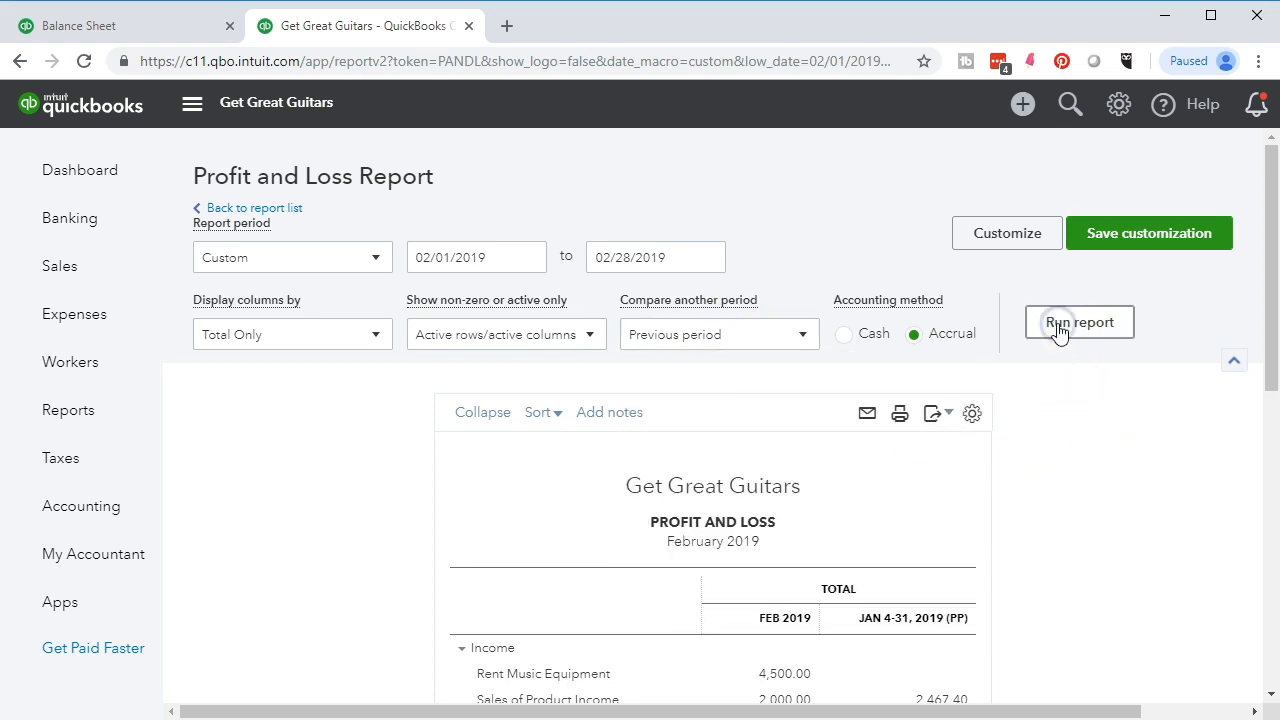
scroll(1040, 340, "down", 1)
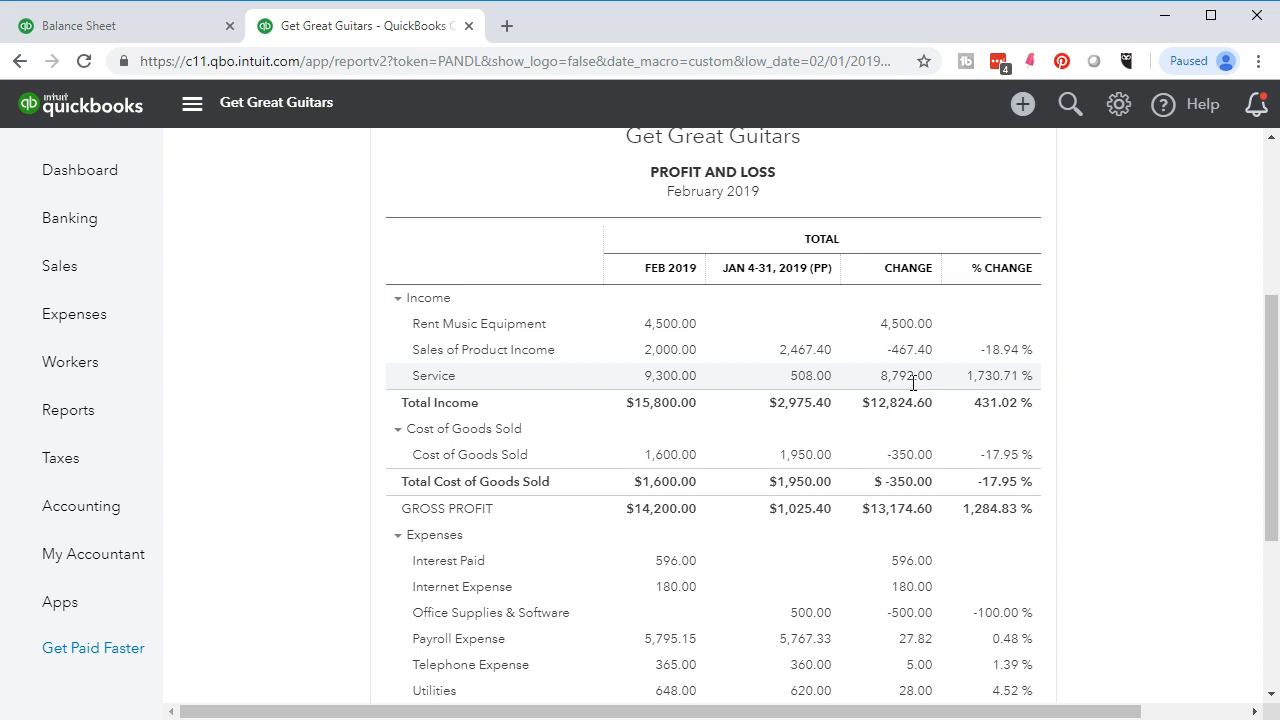
scroll(913, 383, "down", 2)
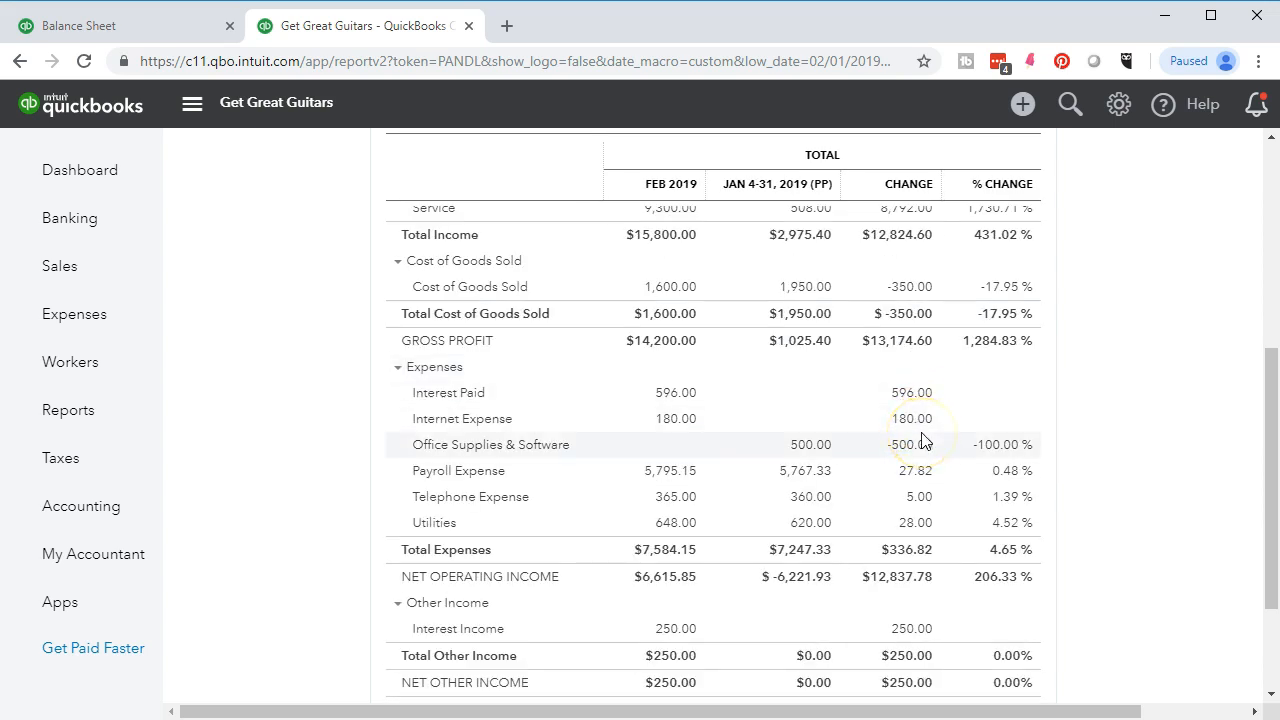
- Customize the Profit and Loss report's footer to omit the date prepared, time prepared and report basis
scroll(924, 442, "down", 1)
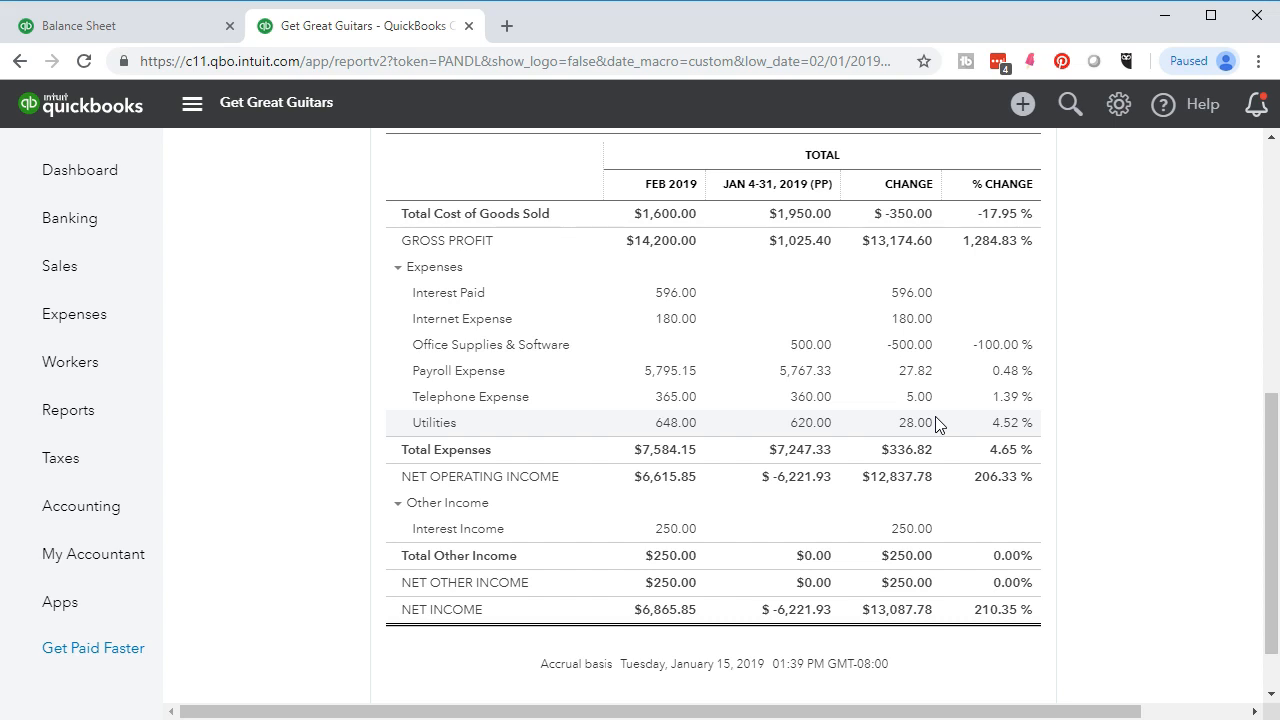
scroll(938, 425, "up", 10)
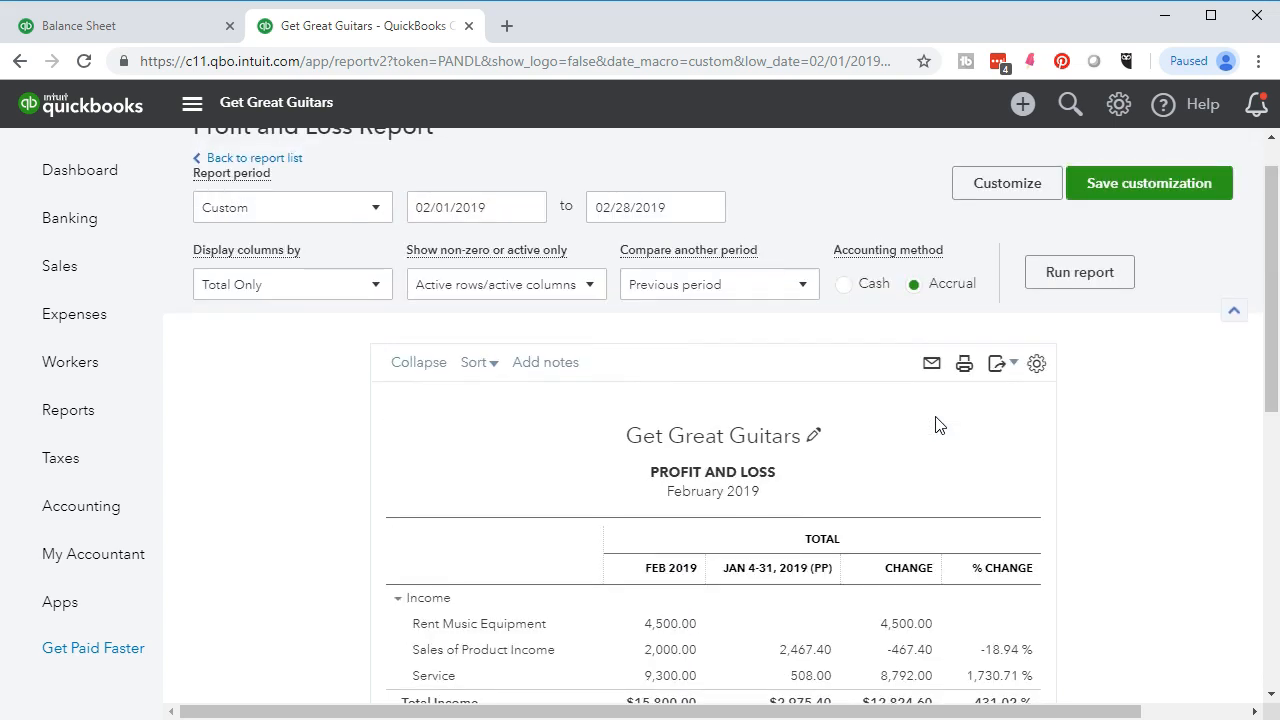
left_click(993, 198)
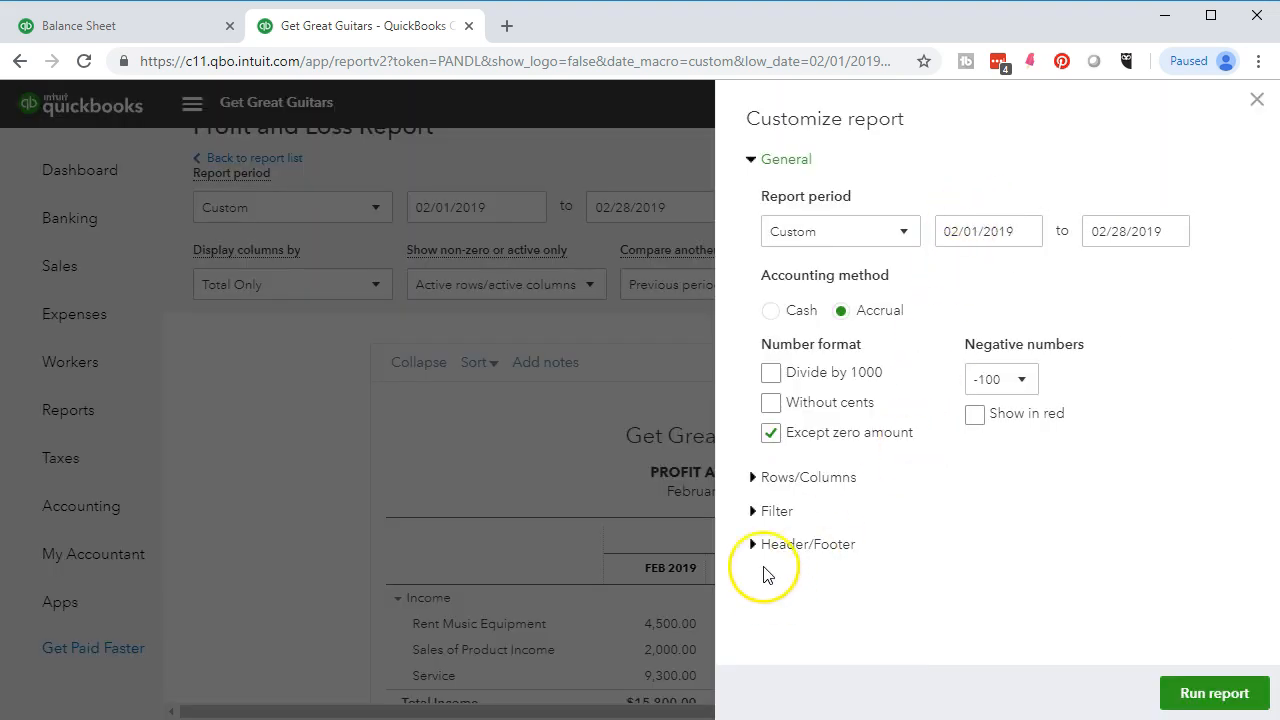
left_click(757, 545)
scroll(765, 548, "down", 3)
left_click(772, 518)
left_click(770, 556)
left_click(770, 596)
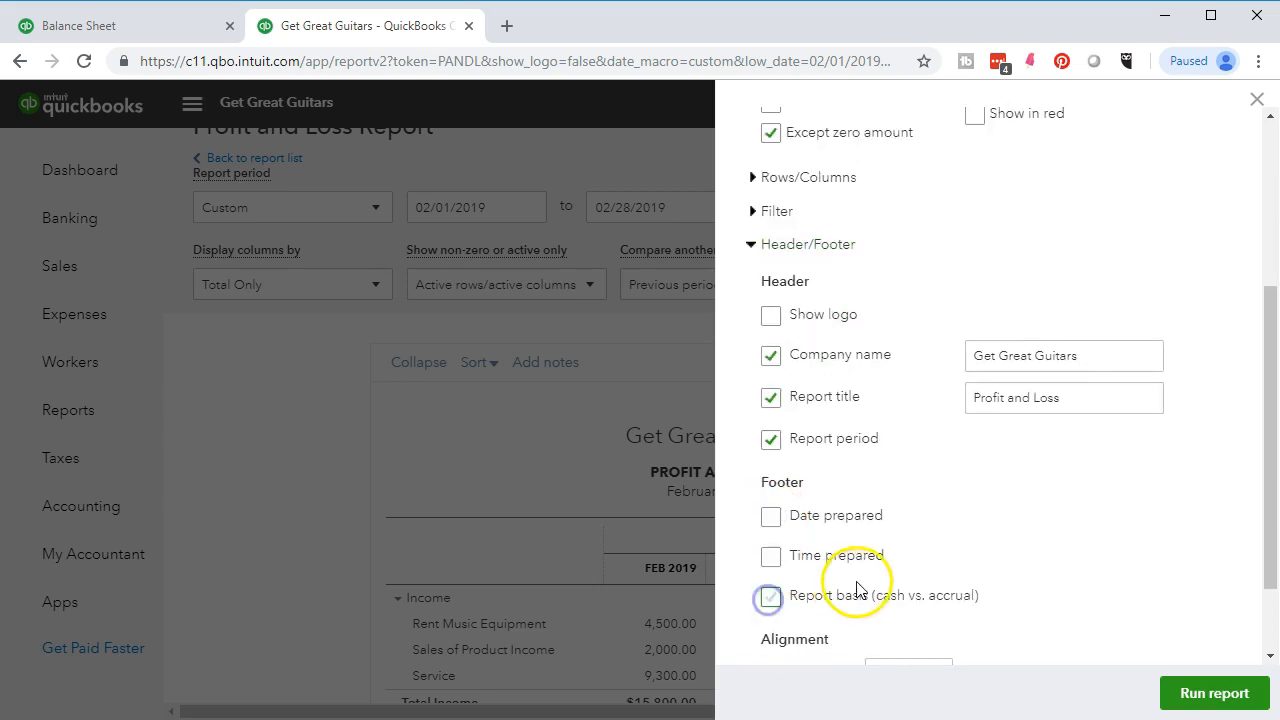
- Format the report's numbers without cents, with negatives as (100) in red, then rerun the report and review it
scroll(894, 580, "up", 3)
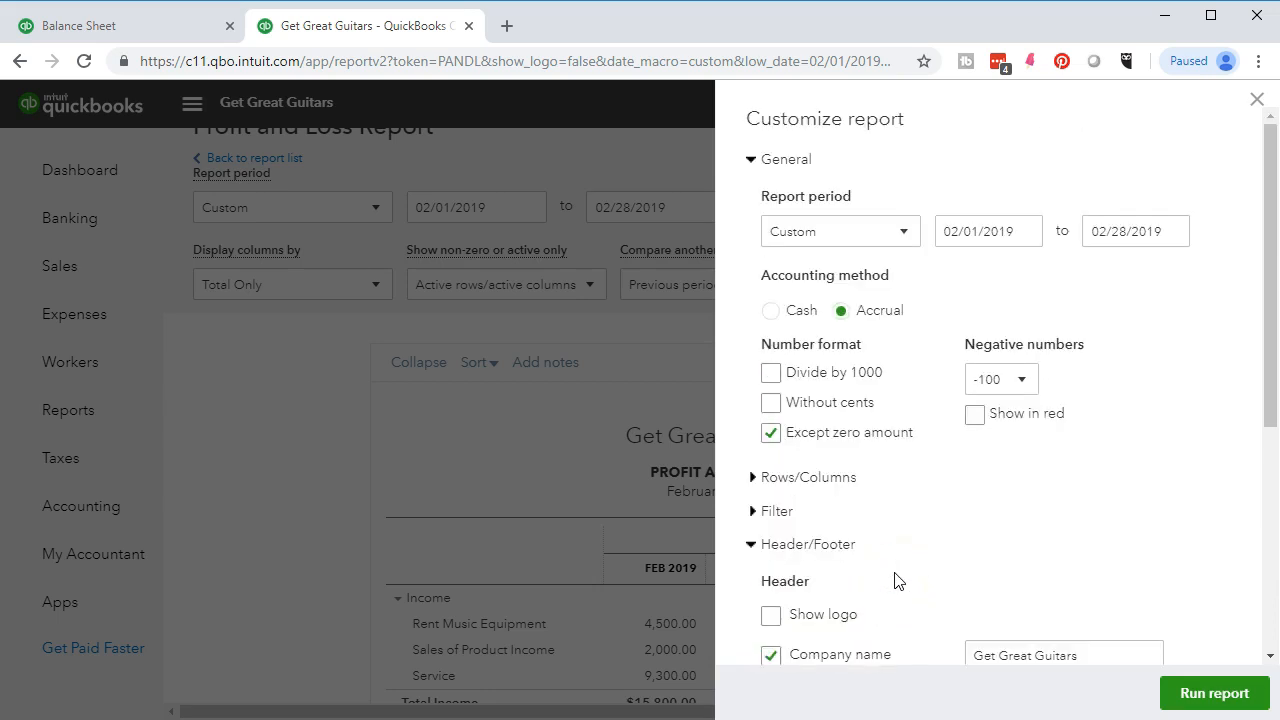
left_click(770, 402)
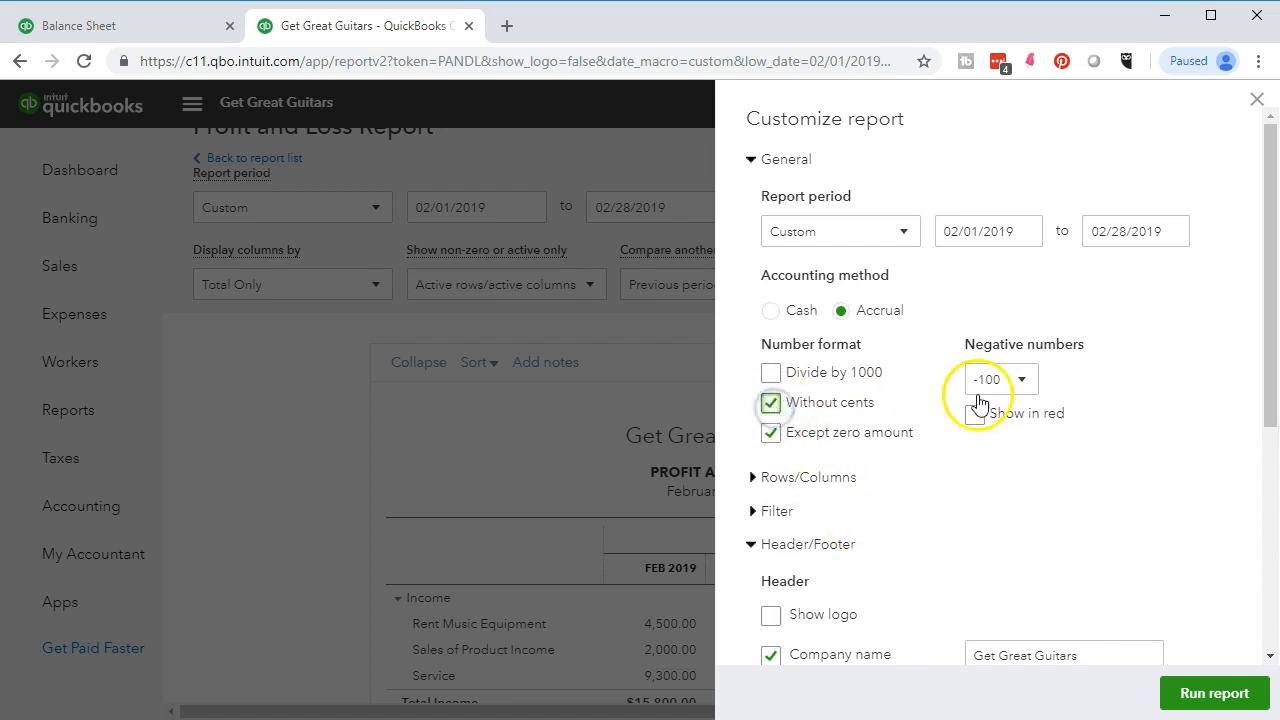
left_click(1023, 378)
left_click(1007, 447)
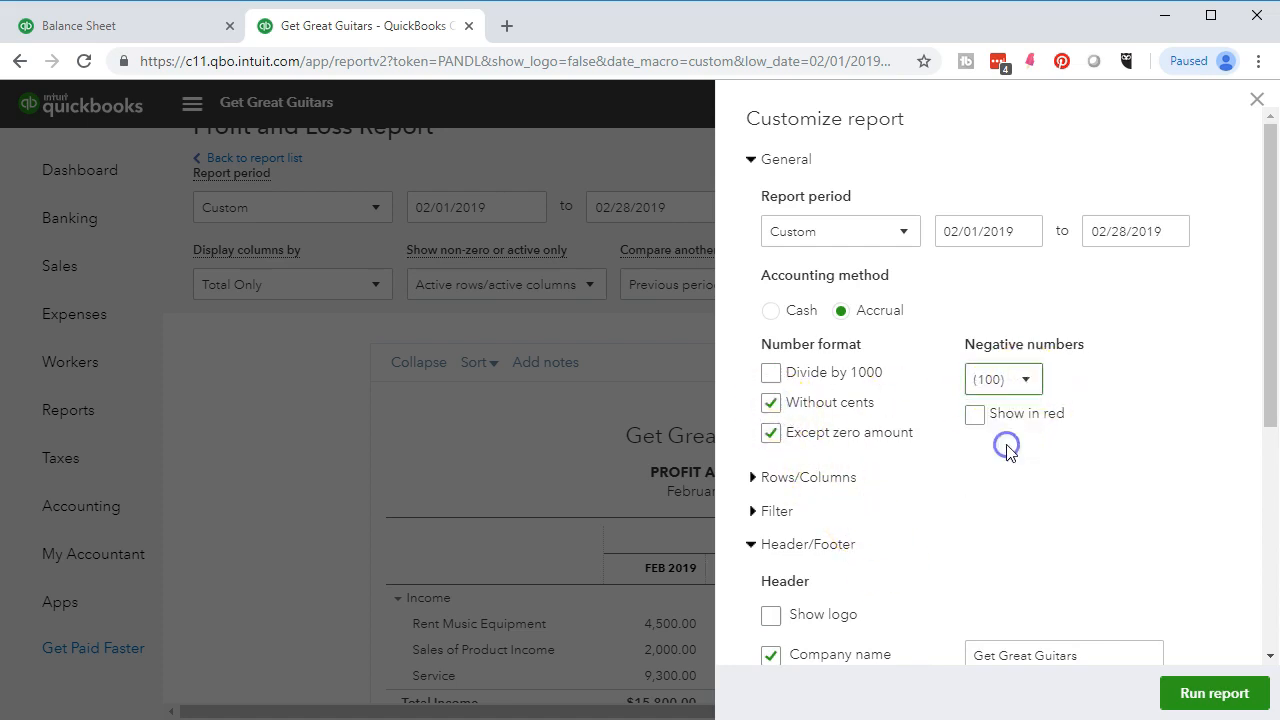
left_click(974, 414)
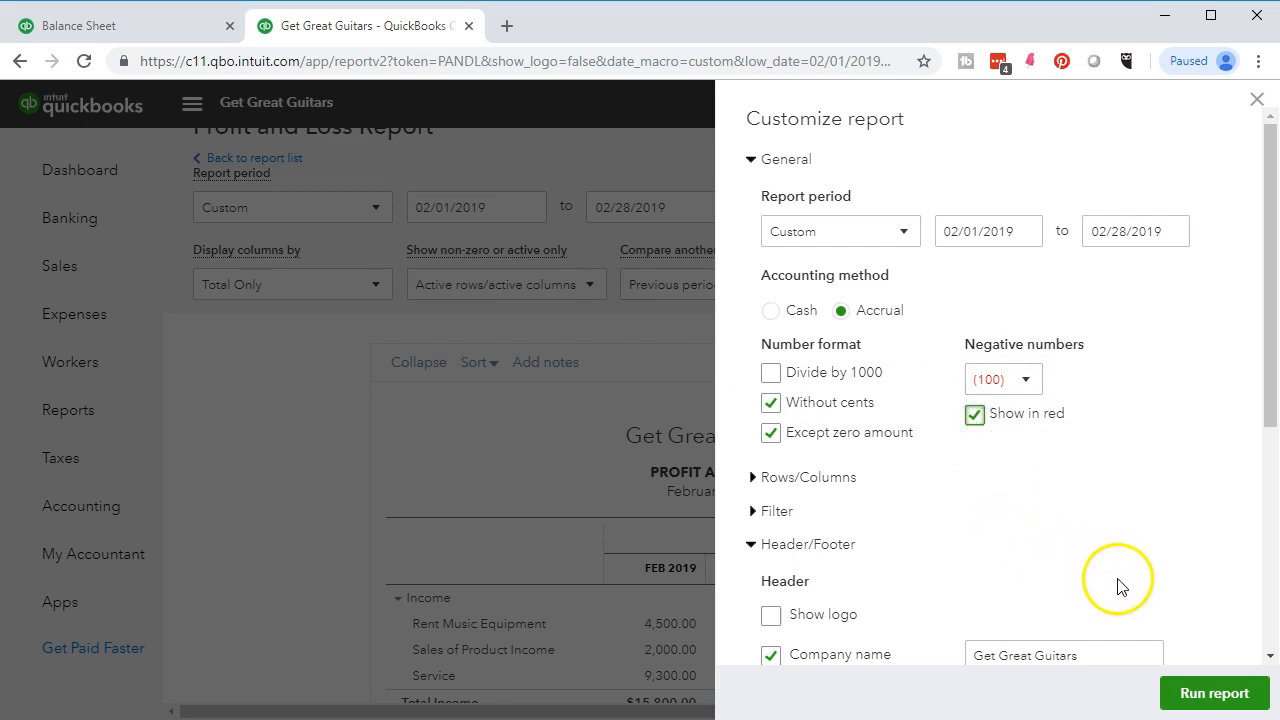
left_click(1202, 697)
scroll(1190, 690, "down", 3)
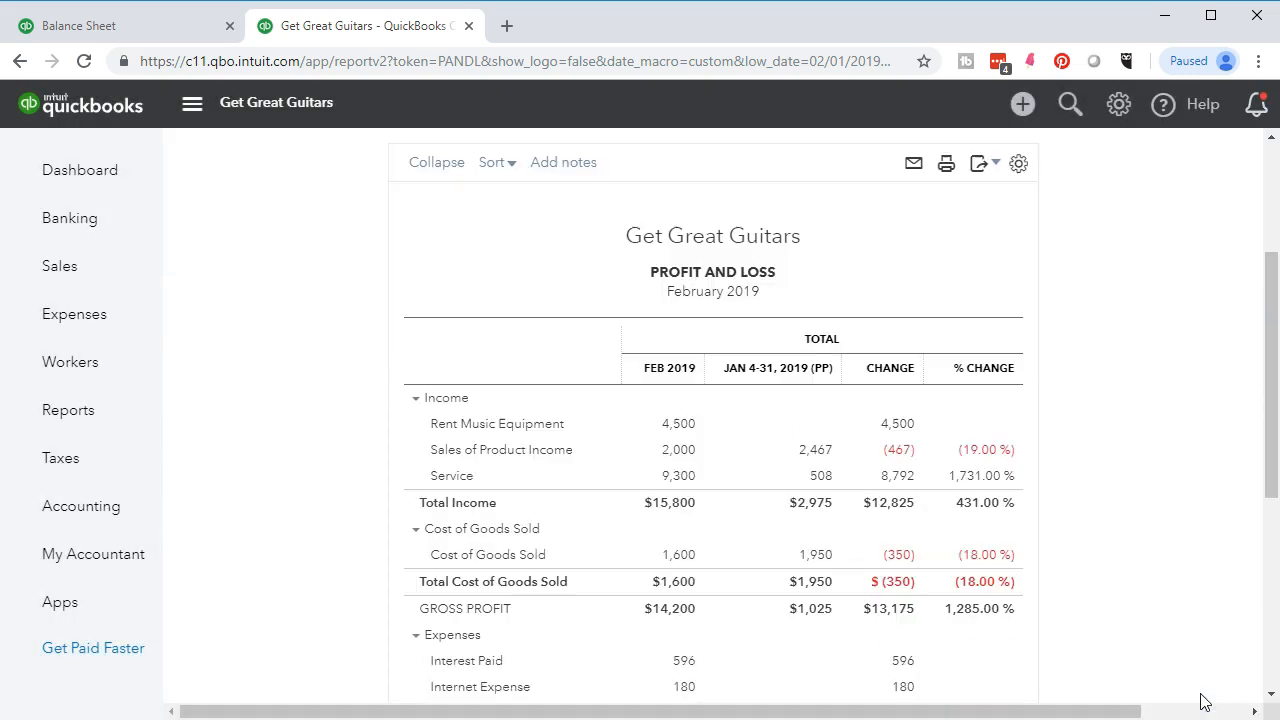
scroll(1043, 533, "down", 3)
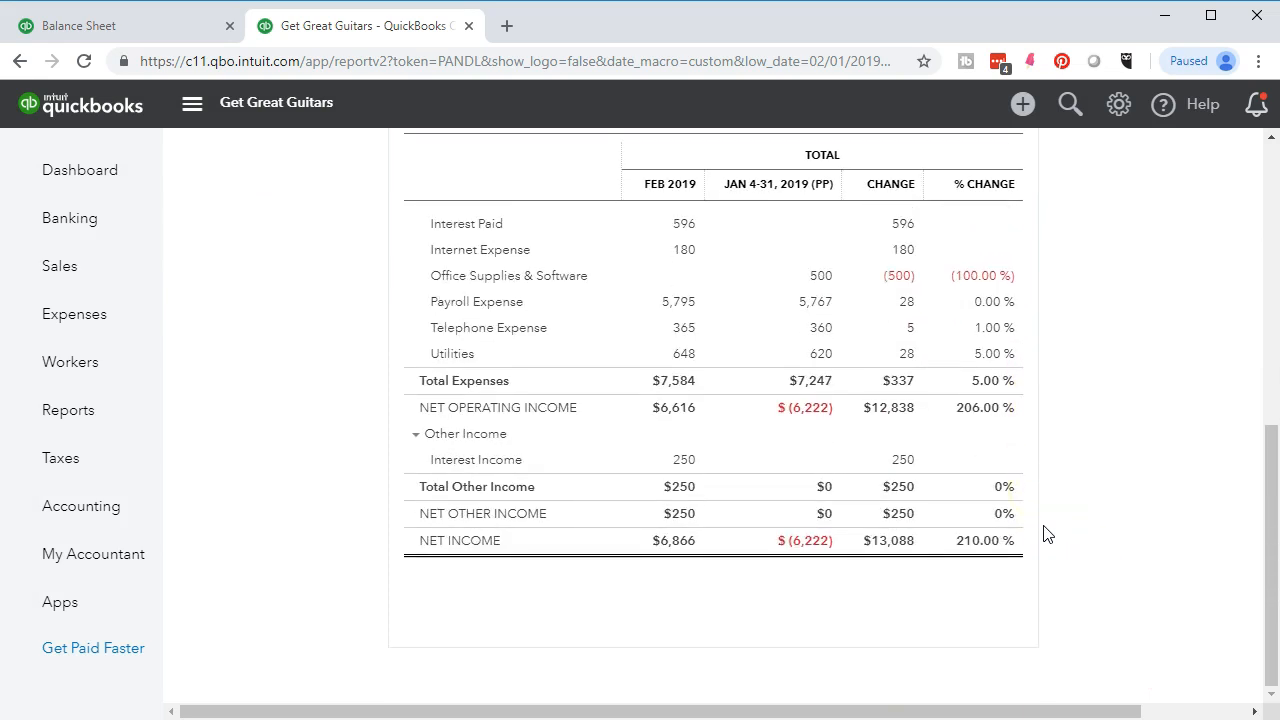
scroll(1043, 533, "up", 5)
scroll(1043, 533, "up", 1)
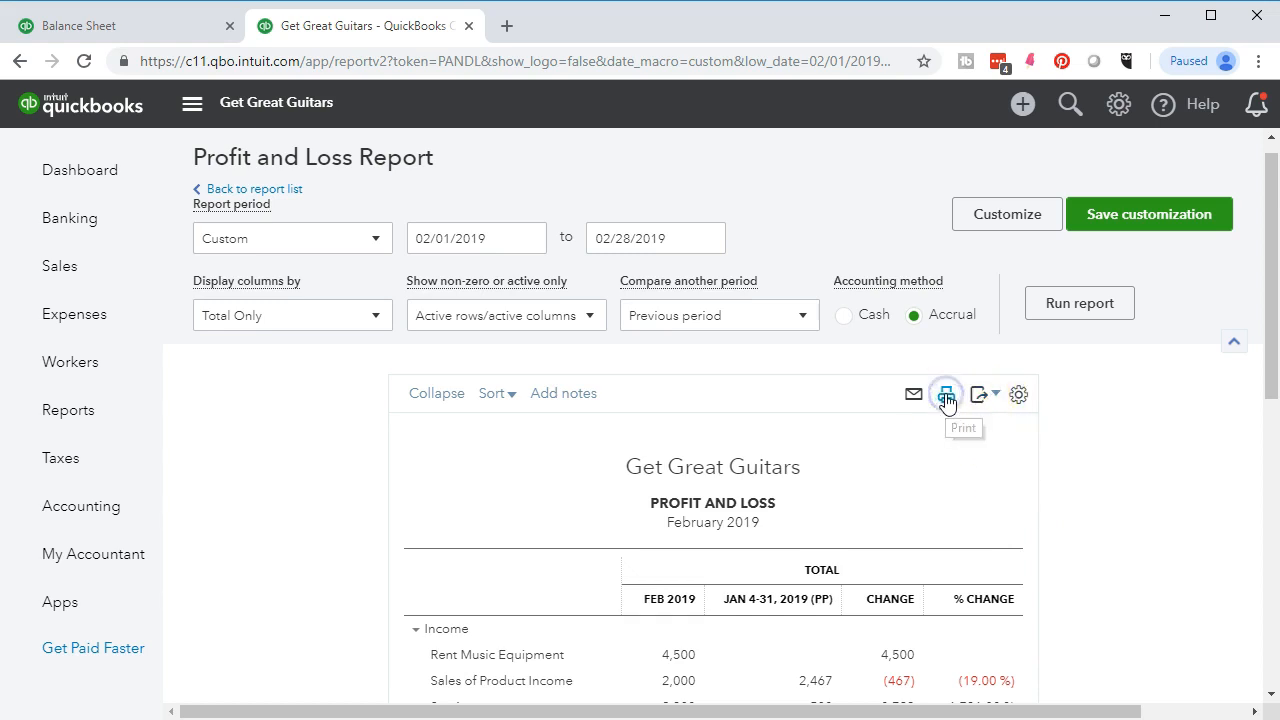
- Print the Profit and Loss report in portrait orientation to CutePDF Writer
left_click(946, 396)
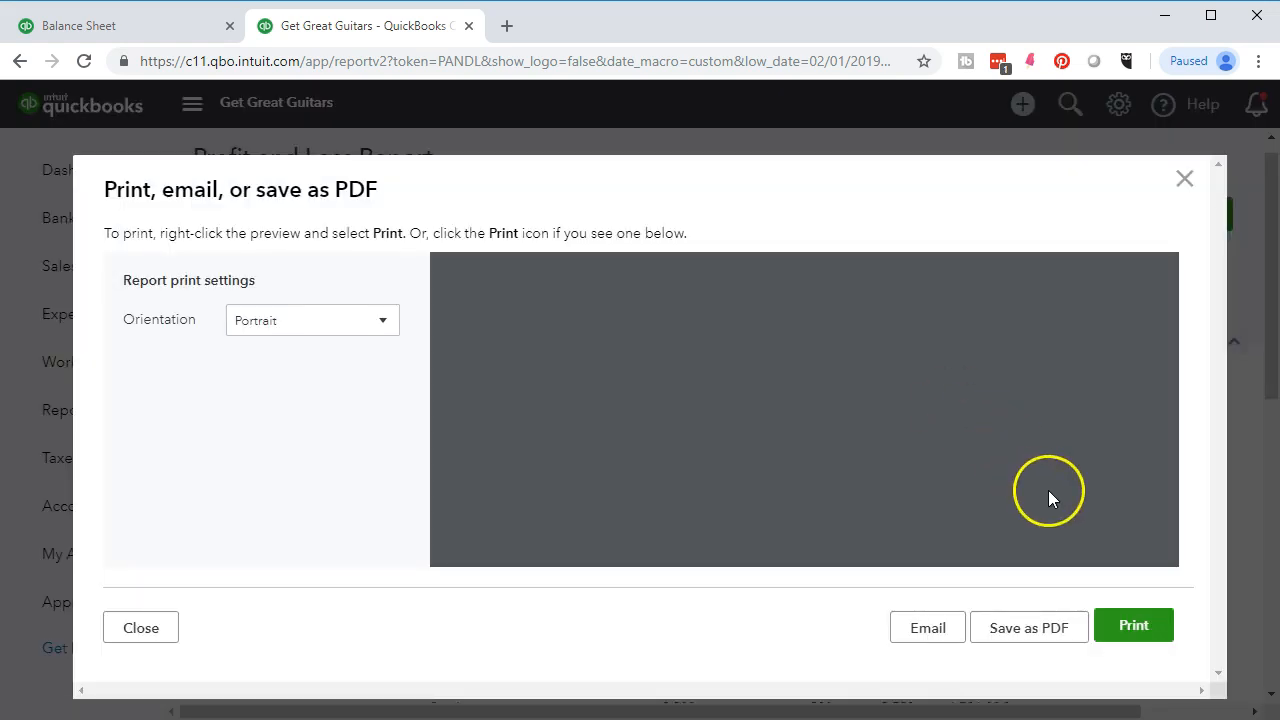
left_click(1127, 637)
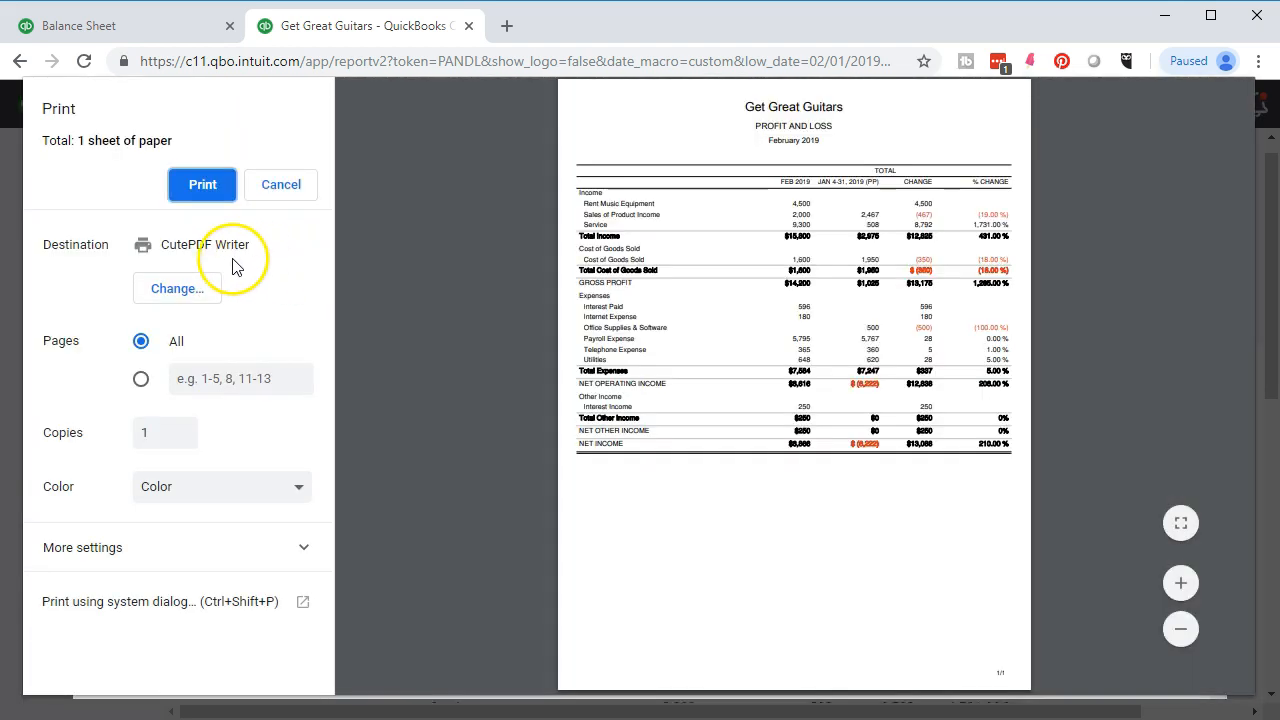
left_click(197, 185)
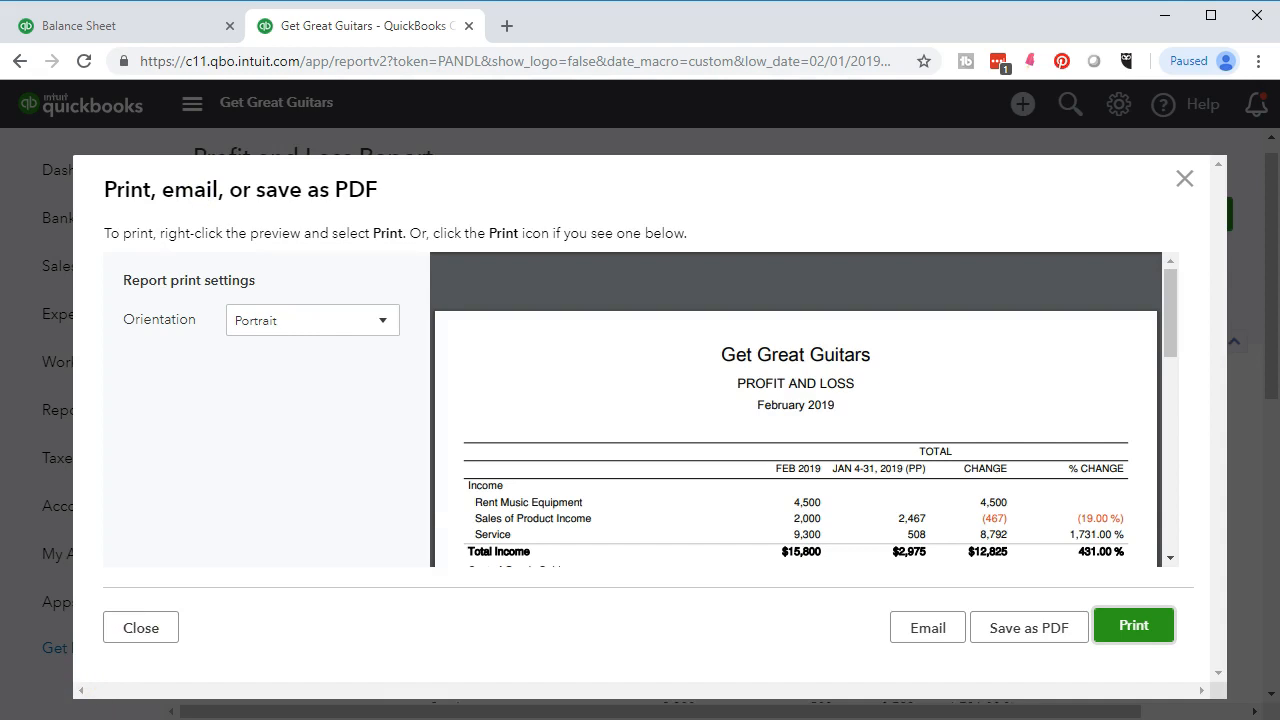
left_click_drag(627, 185, 428, 319)
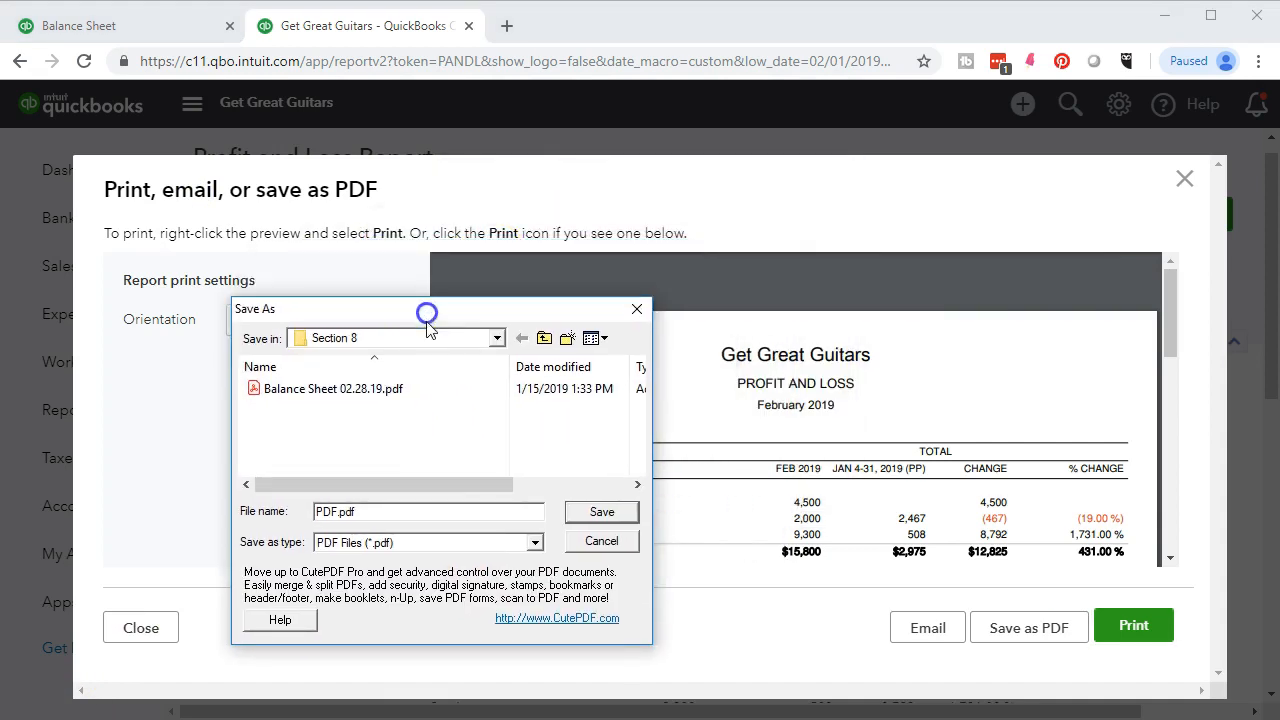
- Save the PDF as P&L 02.18.19 in the Section 8 folder and close the print preview
left_click_drag(386, 511, 203, 514)
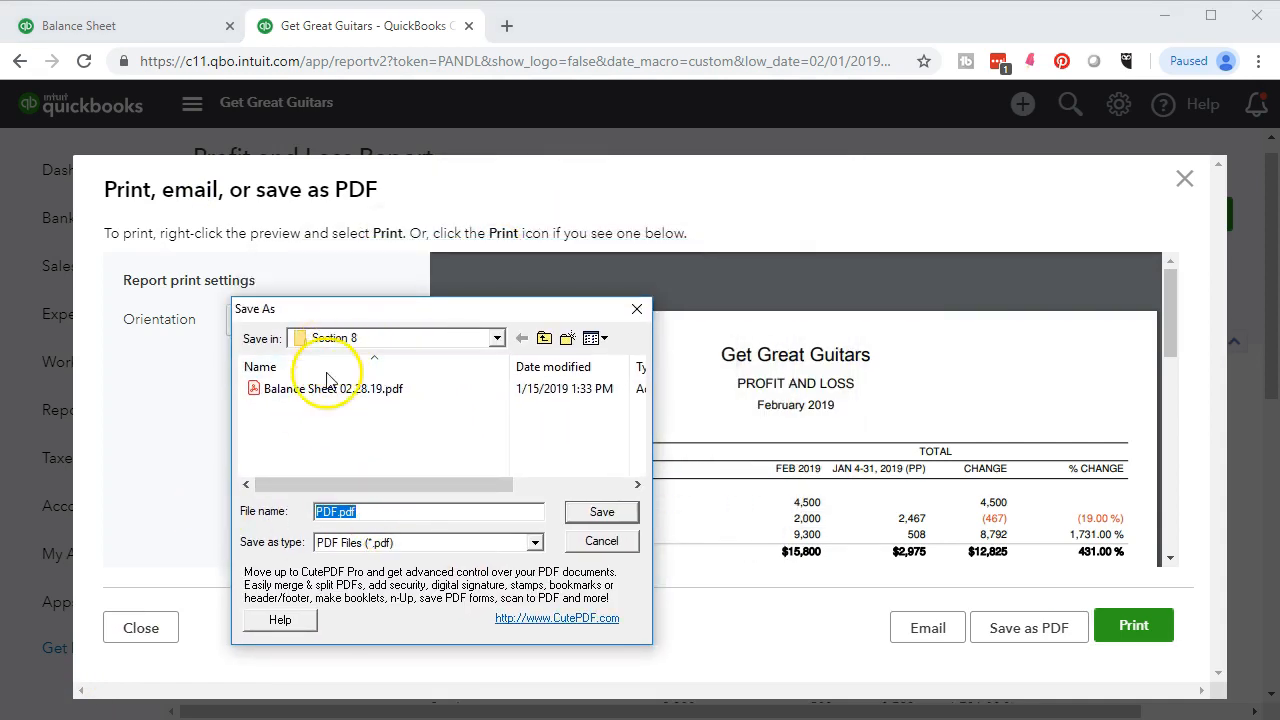
type("P")
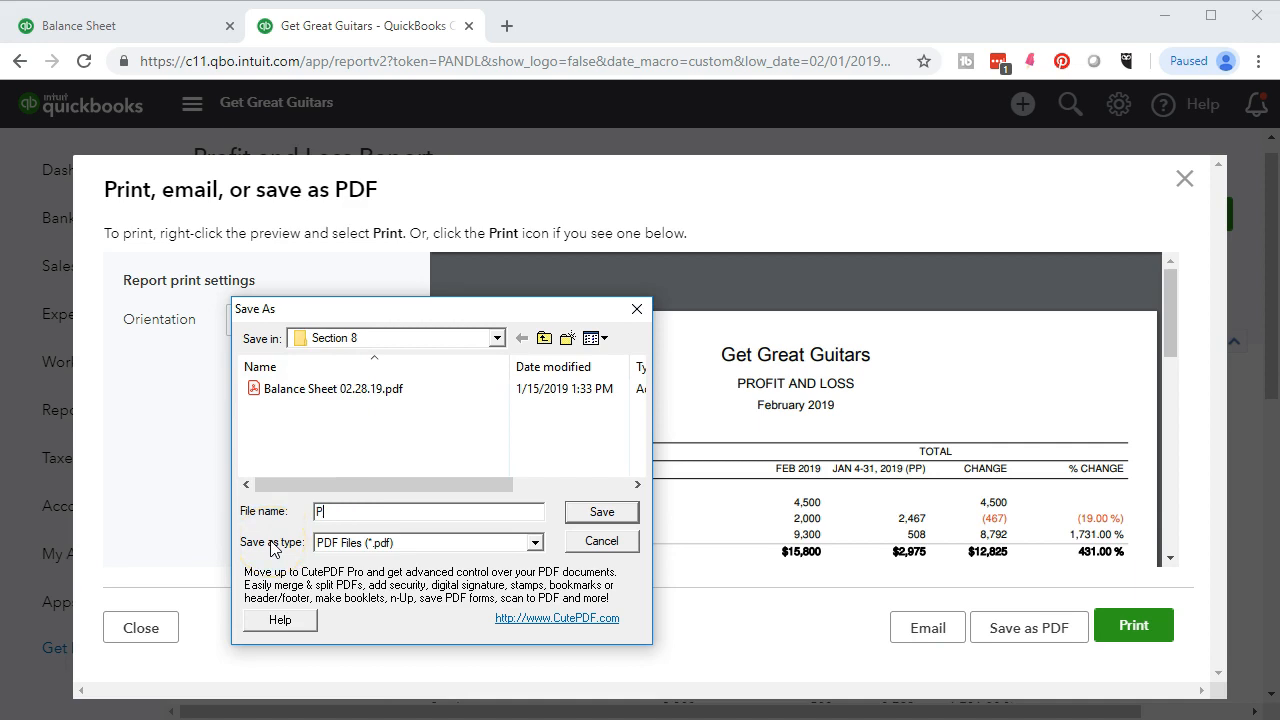
type("&")
key("shift+Left")
key("shift+Left")
key("shift+Left")
key("shift+Left")
key("shift+Left")
key("shift+Left")
key("shift+Left")
key("shift+Left")
key("shift+Left")
key("shift+Left")
key("shift+Left")
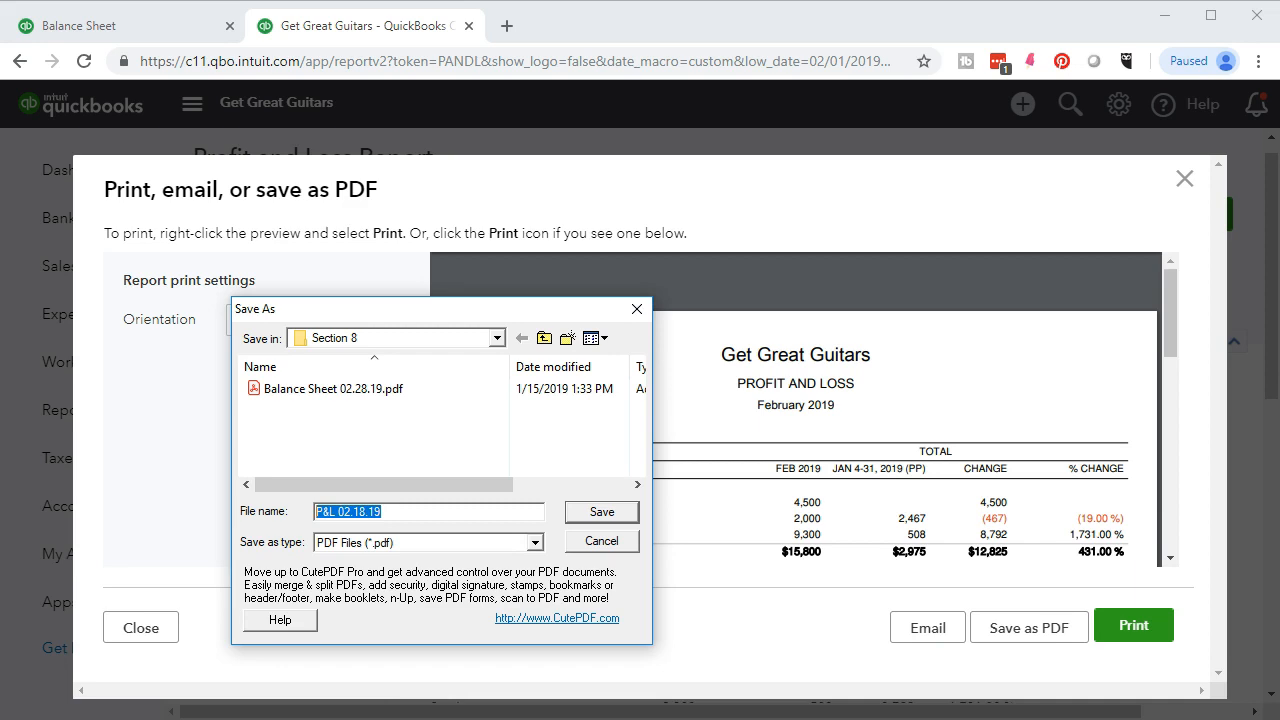
left_click(584, 508)
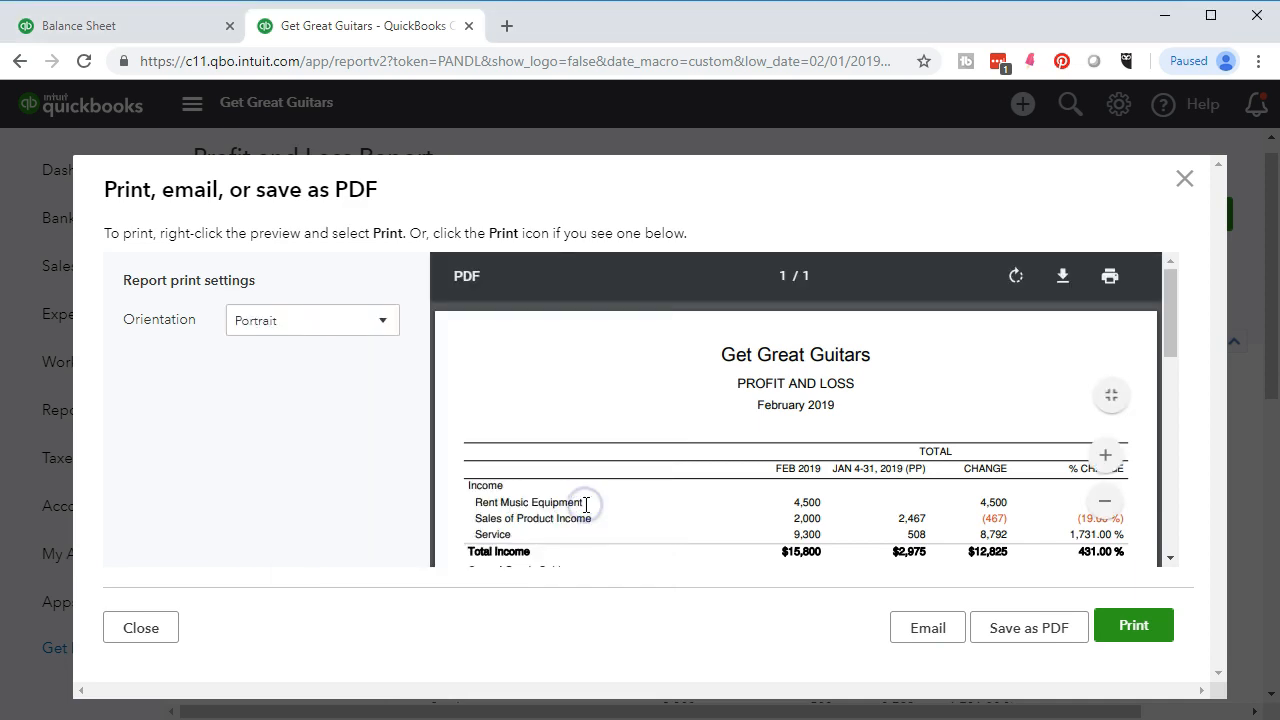
left_click(1184, 178)
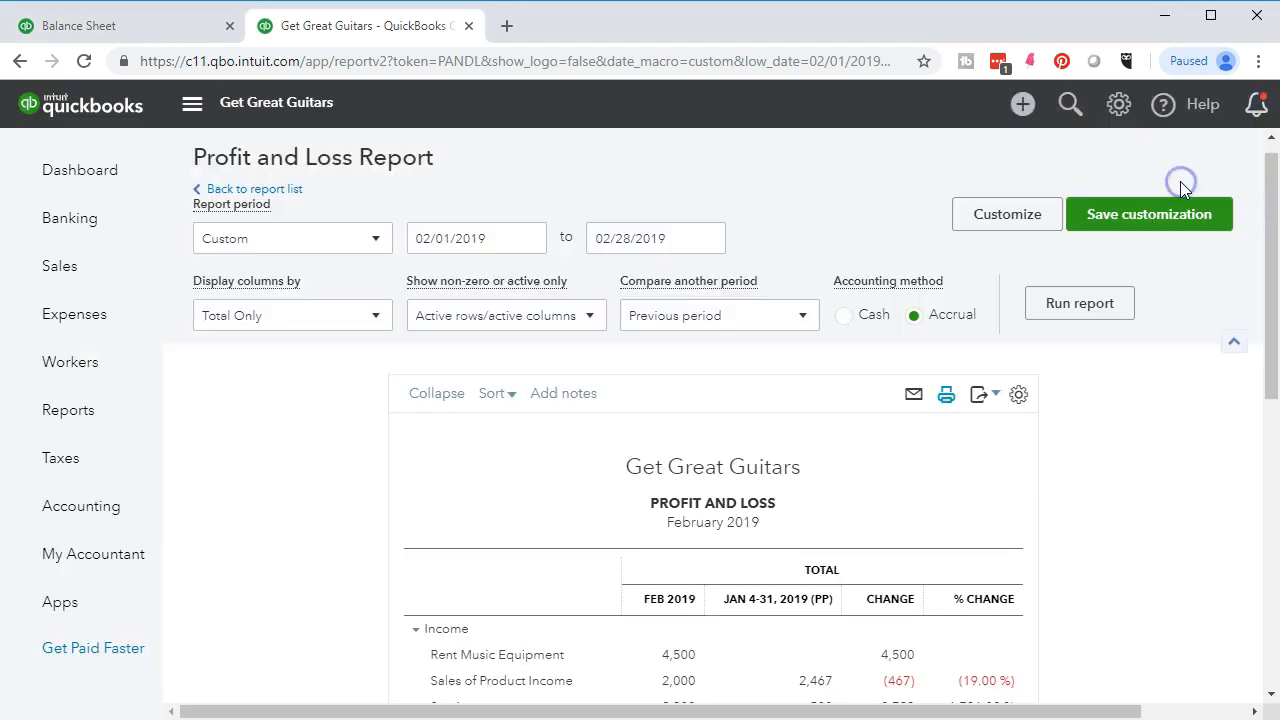
- Export the Profit and Loss report to Excel and begin saving a copy of the exported workbook
left_click(983, 395)
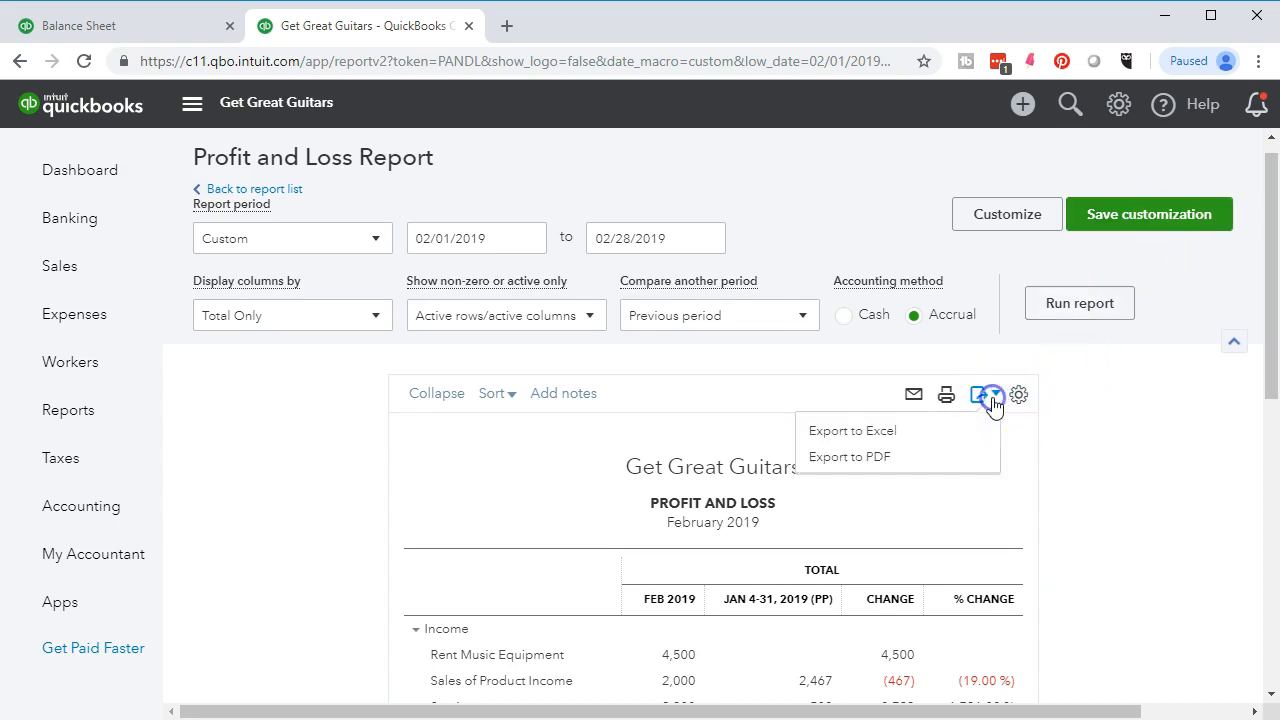
left_click(909, 431)
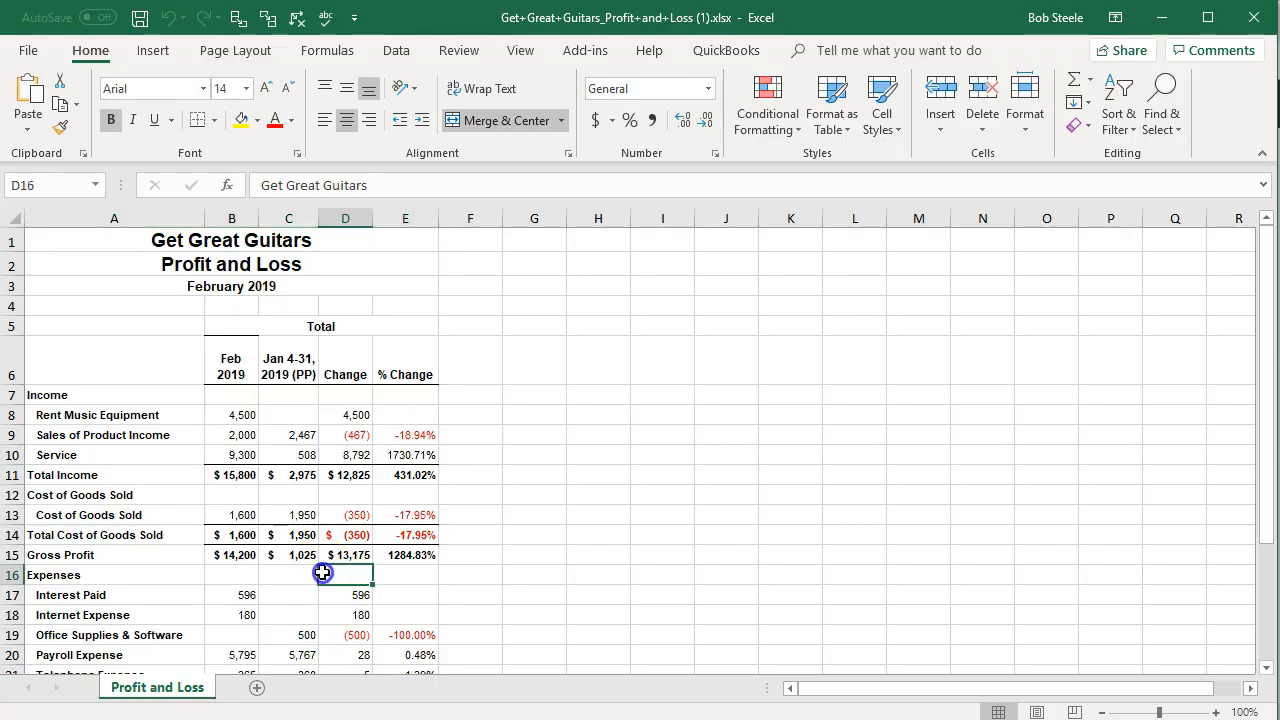
left_click(28, 50)
left_click(58, 318)
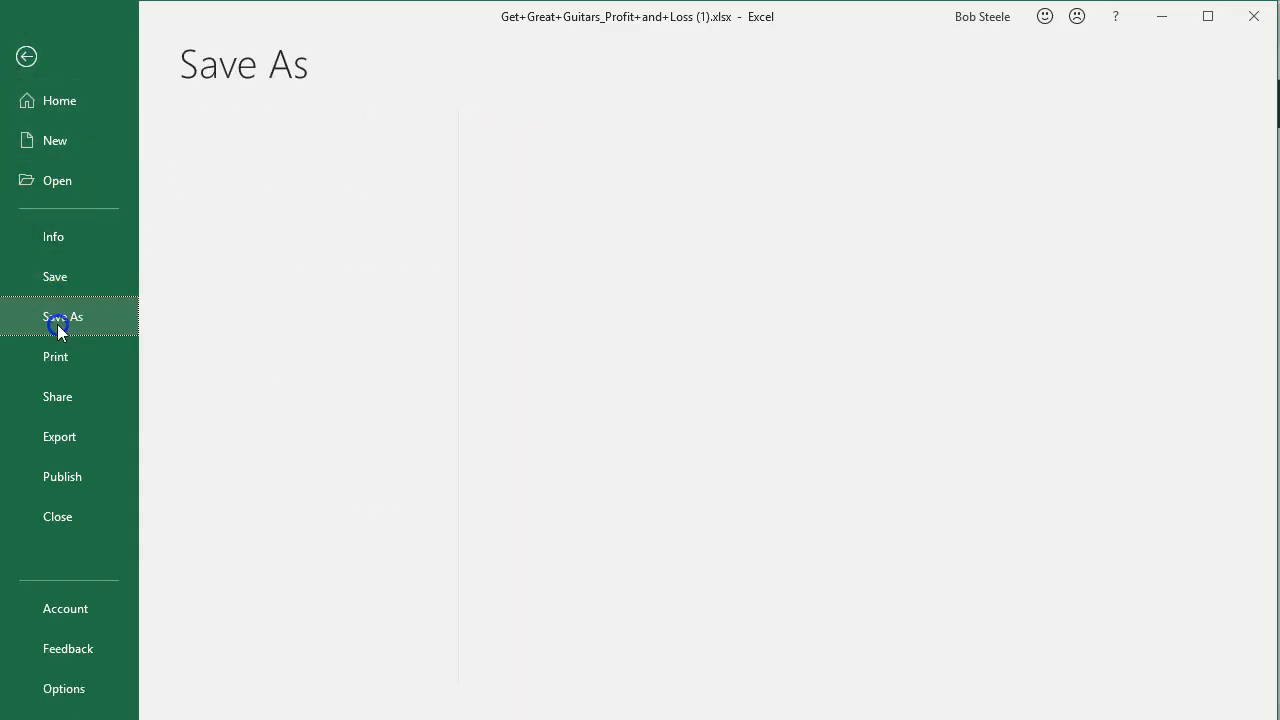
left_click(215, 315)
- Save the workbook as P&L 02.18.19 in the Desktop's GGG > Section 8 folder and close it
left_click_drag(149, 147, 149, 116)
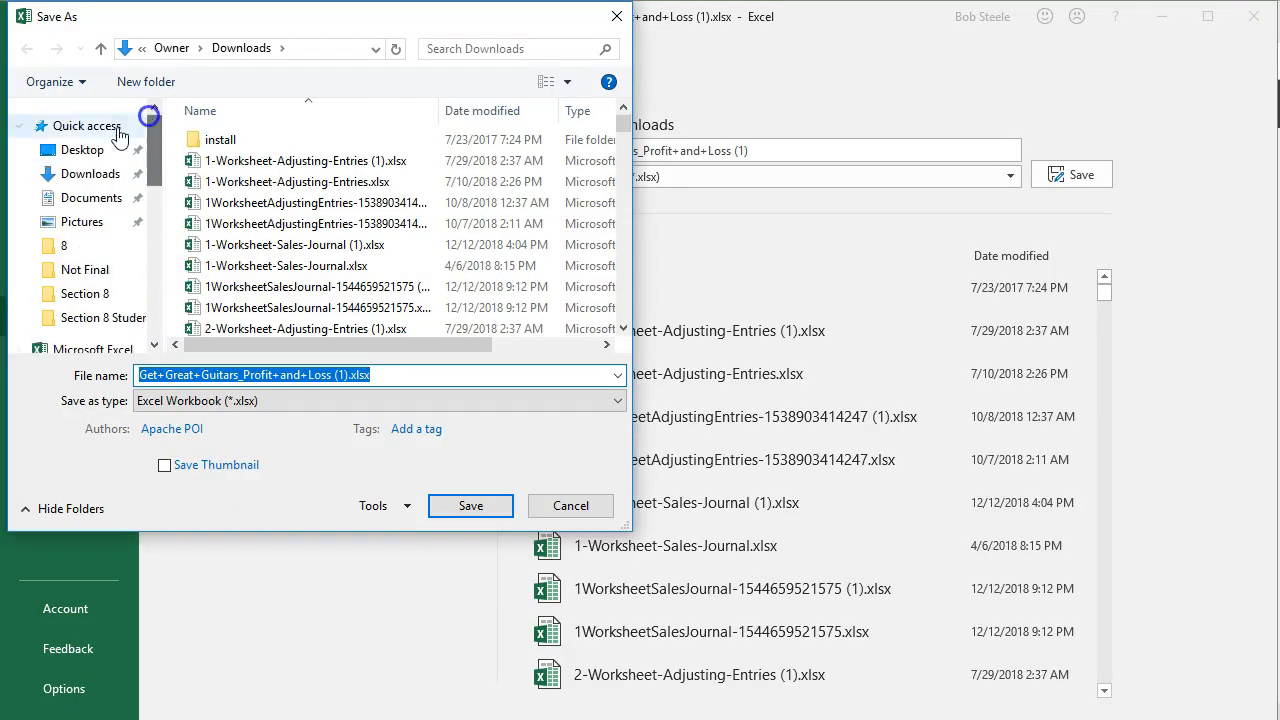
left_click(82, 149)
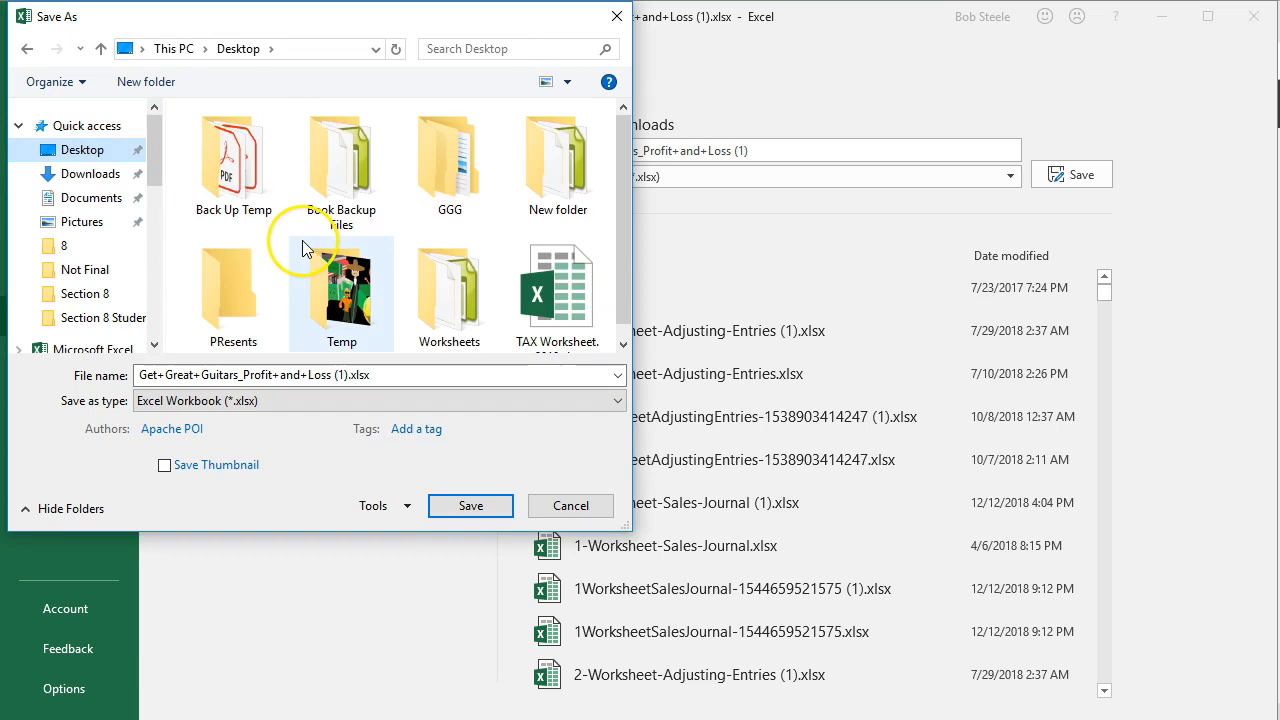
double_click(443, 172)
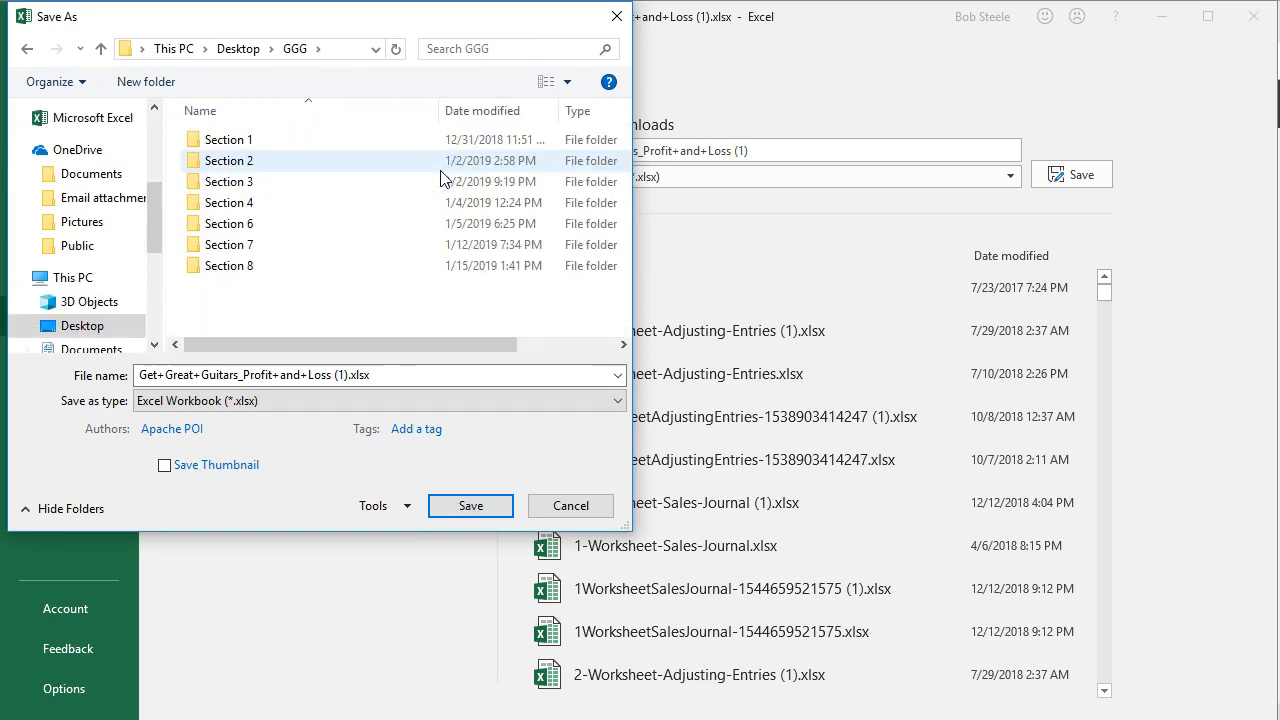
double_click(242, 266)
left_click_drag(370, 375, 100, 376)
type("P&L 02.18.19")
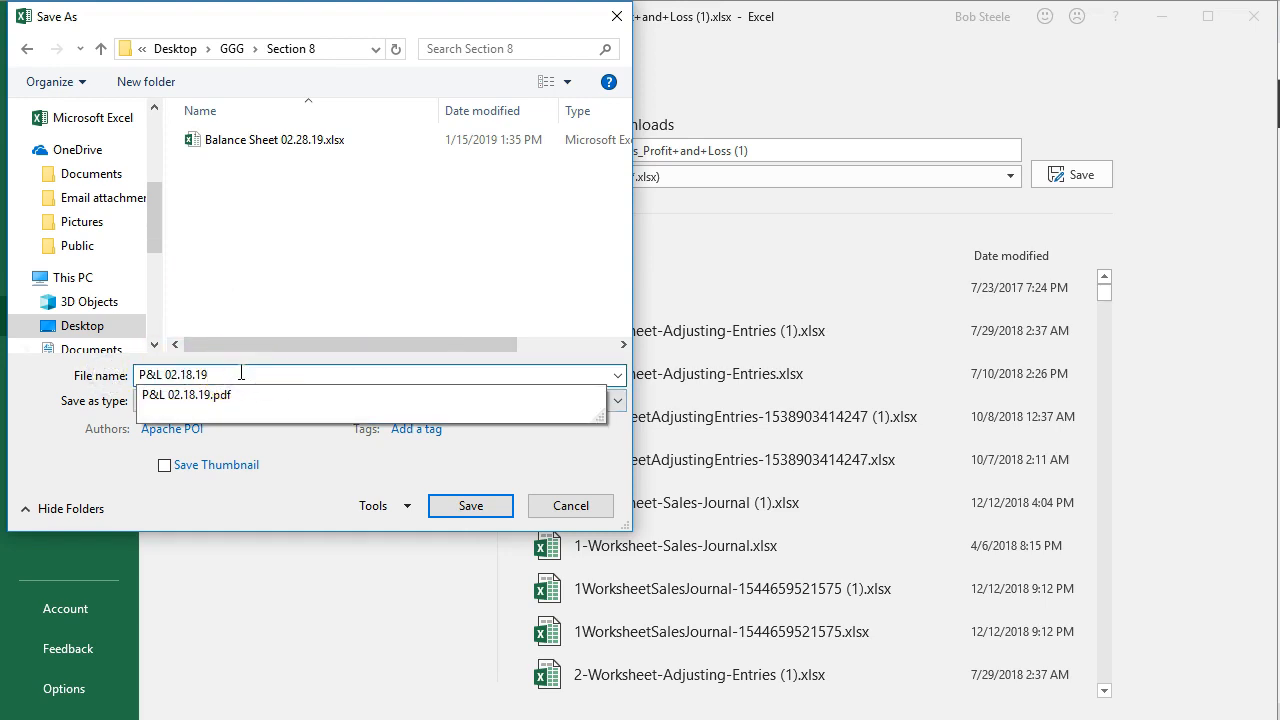
left_click(469, 506)
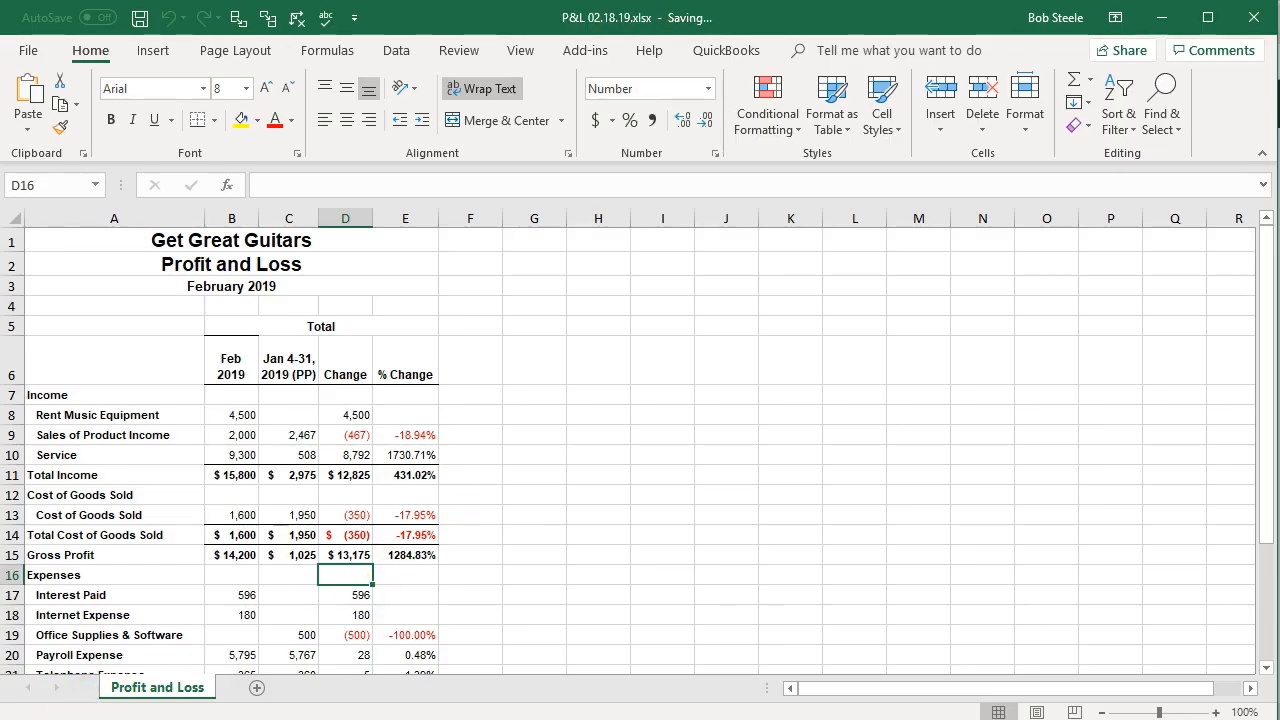
left_click(1250, 20)
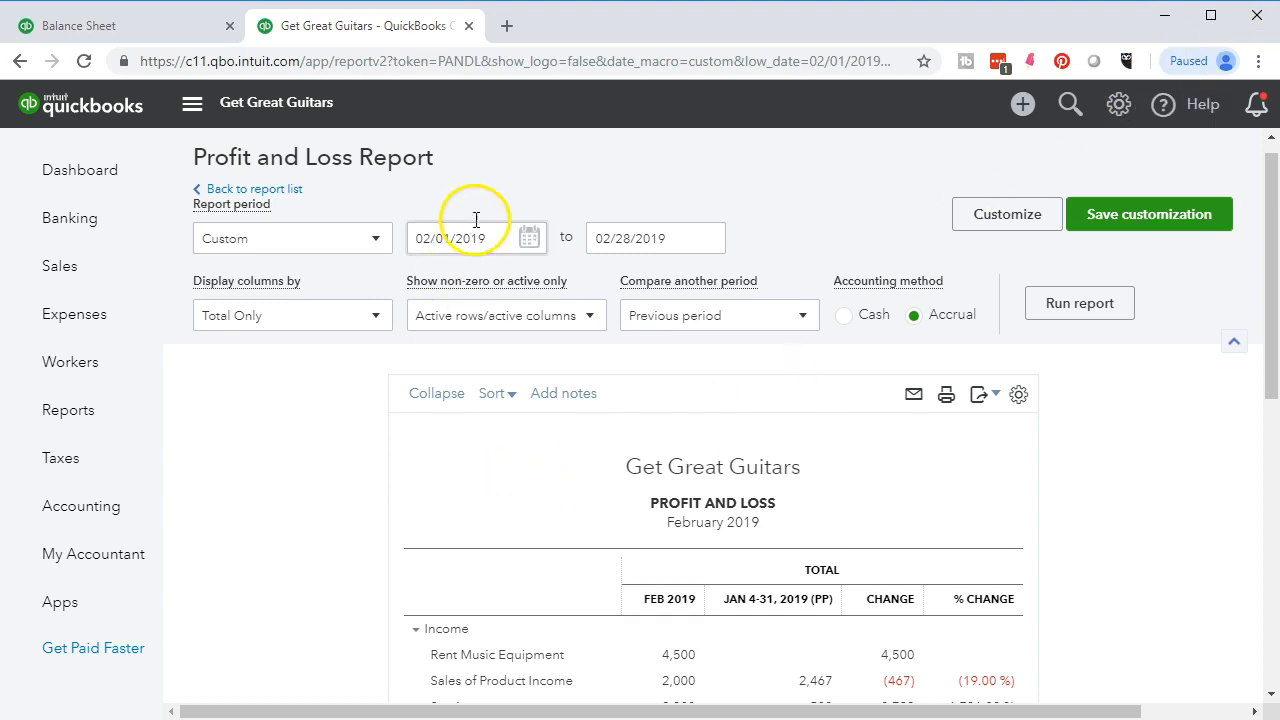
- Duplicate the browser tab containing the Profit and Loss report
left_click(409, 26)
right_click(409, 26)
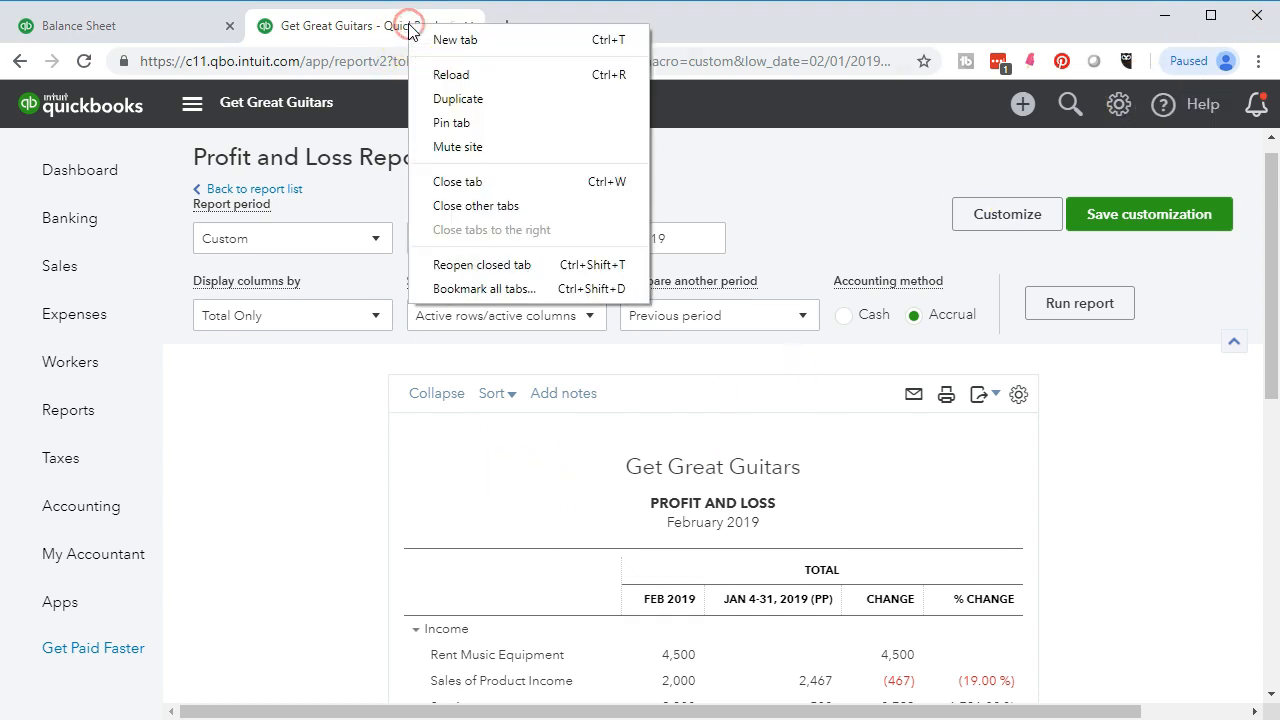
left_click(457, 98)
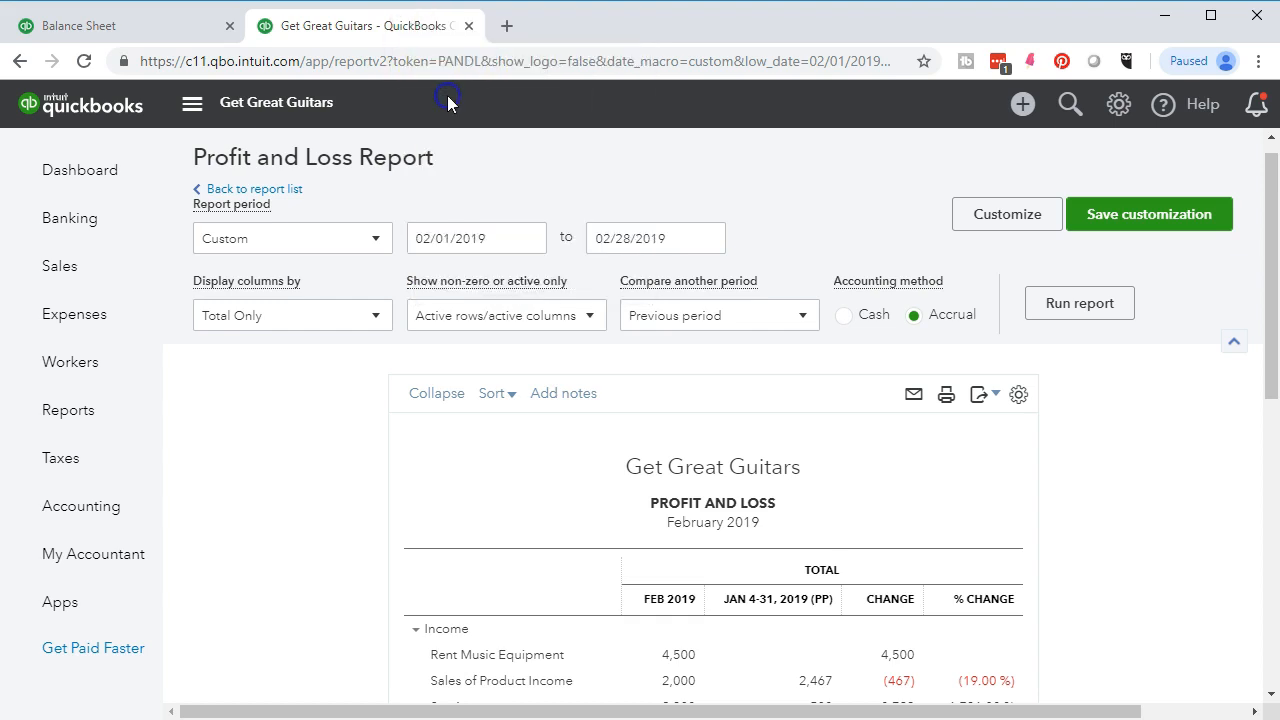
left_click_drag(377, 27, 571, 15)
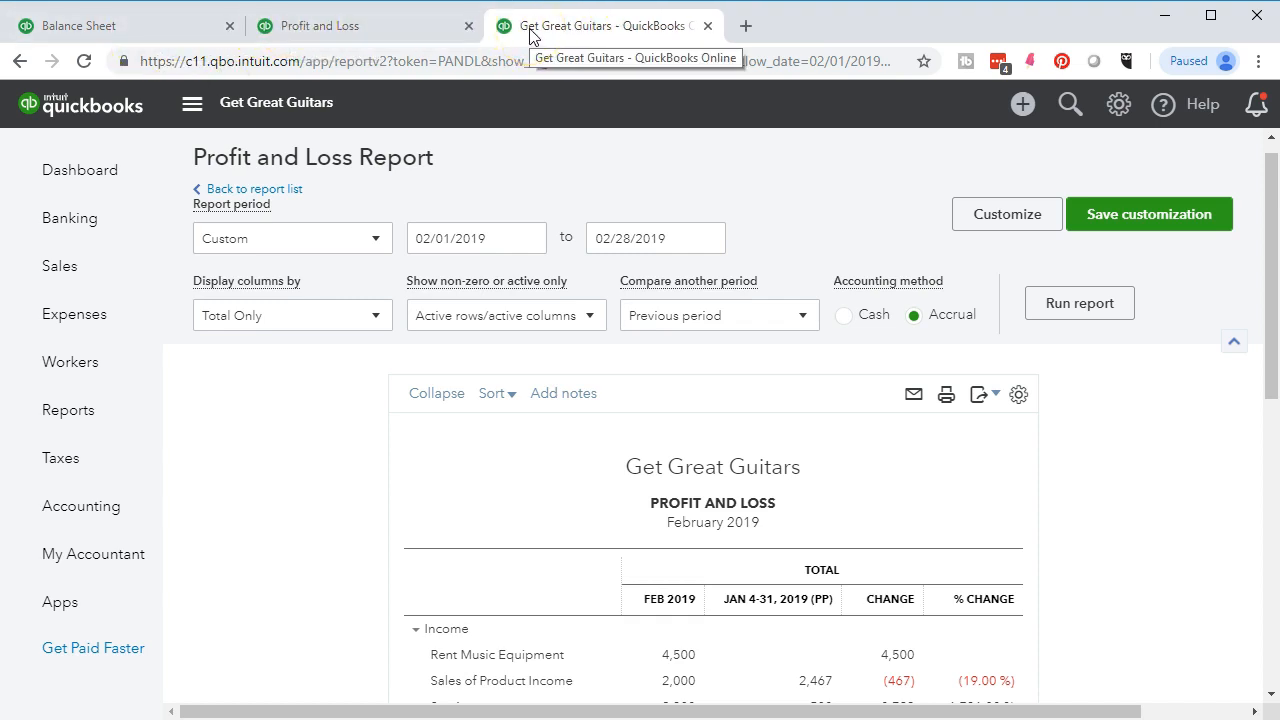
- Open the Transaction List by Date report from the For my accountant group in the standard reports list
left_click(67, 422)
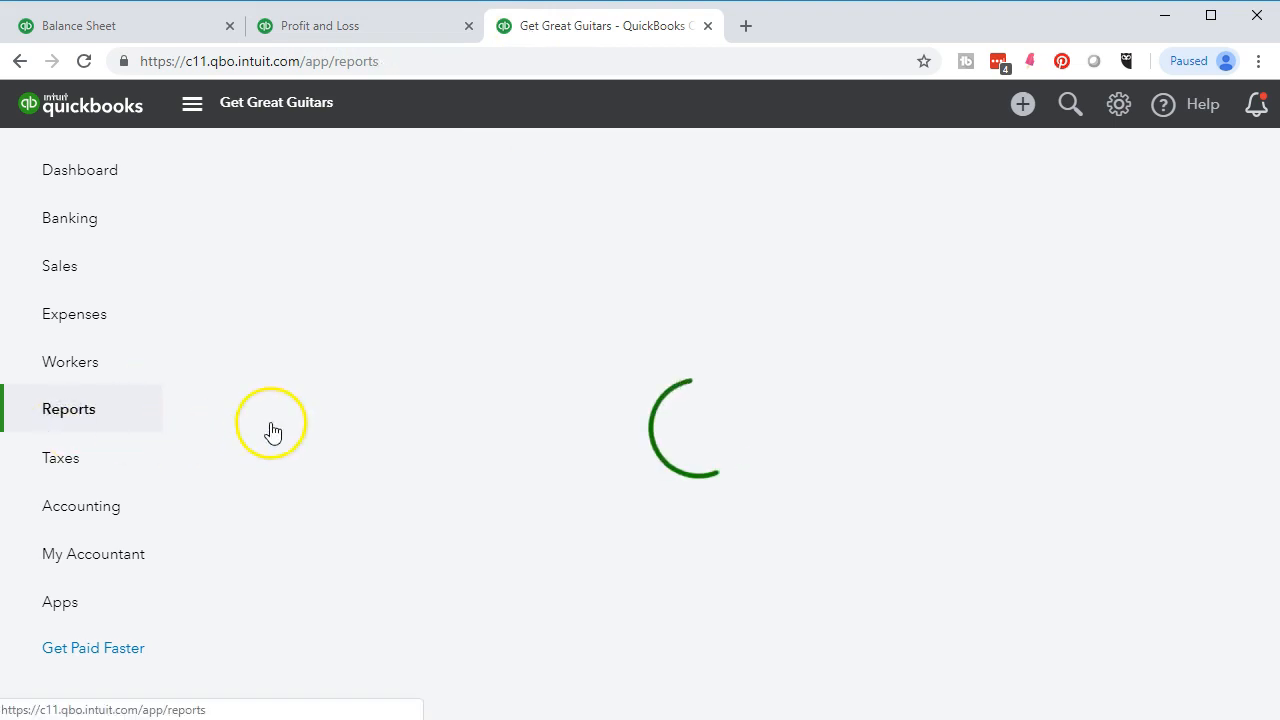
scroll(271, 429, "down", 3)
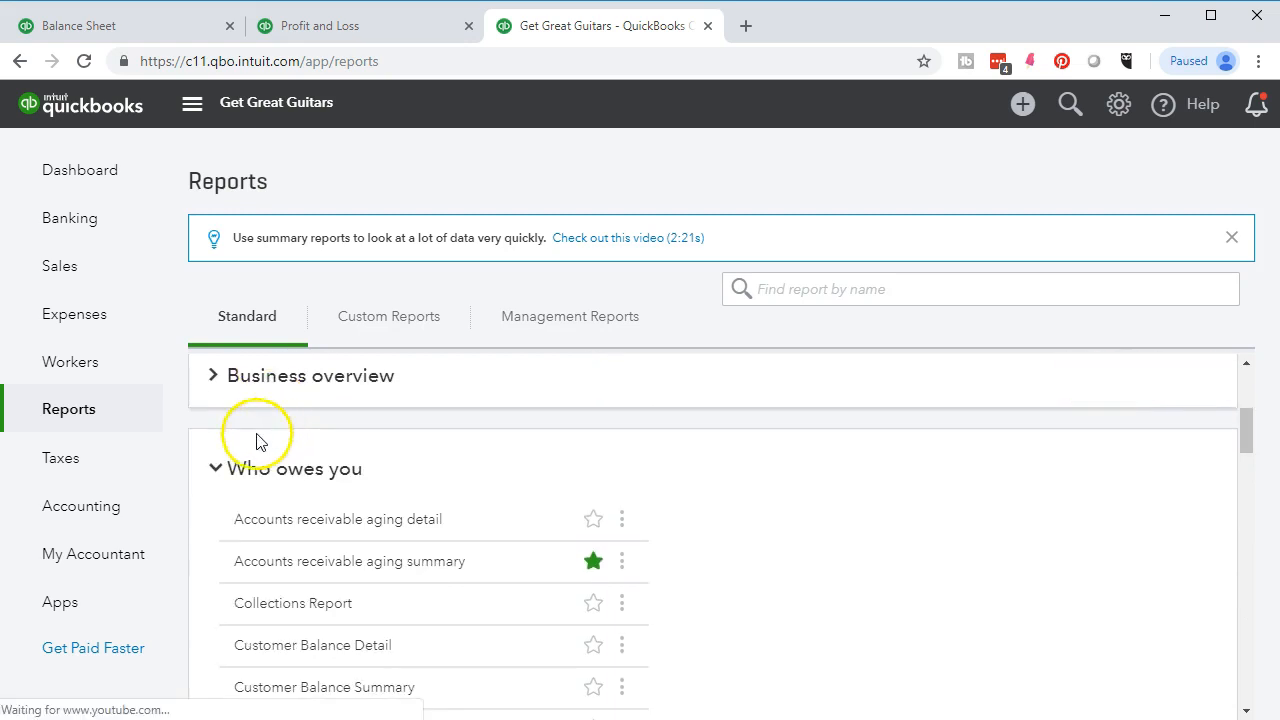
left_click(215, 472)
scroll(214, 500, "down", 1)
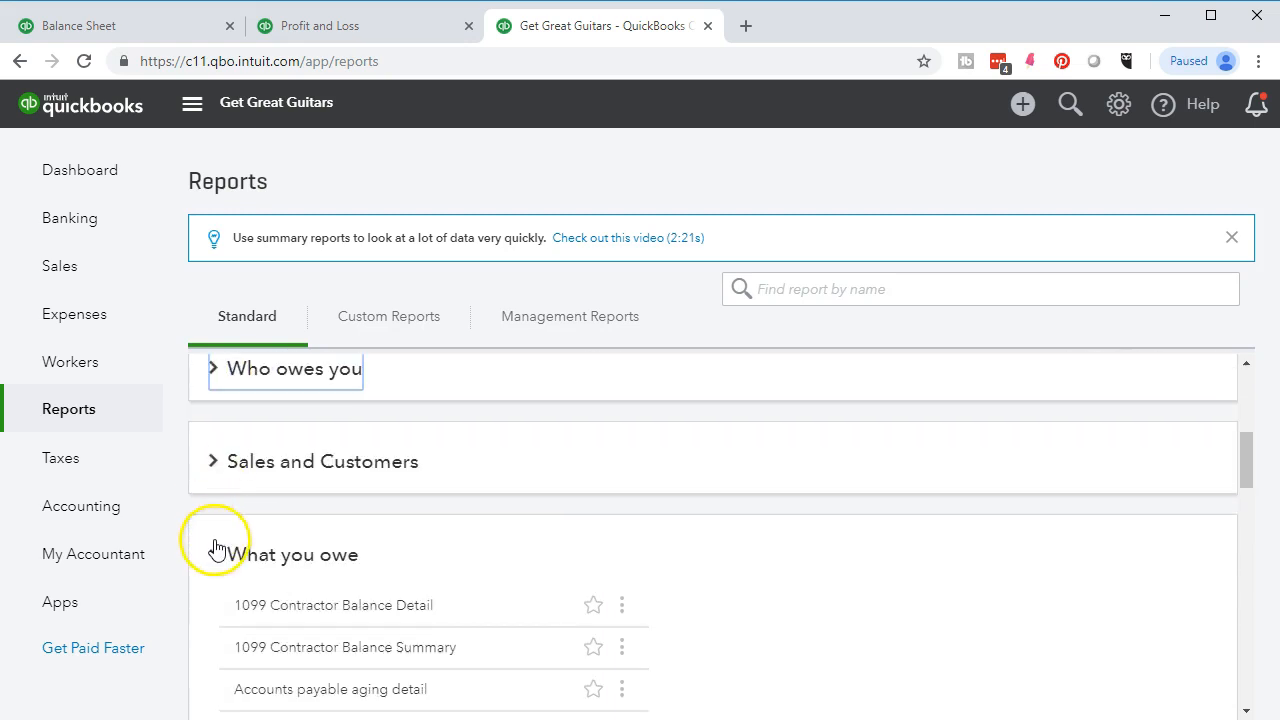
left_click(213, 558)
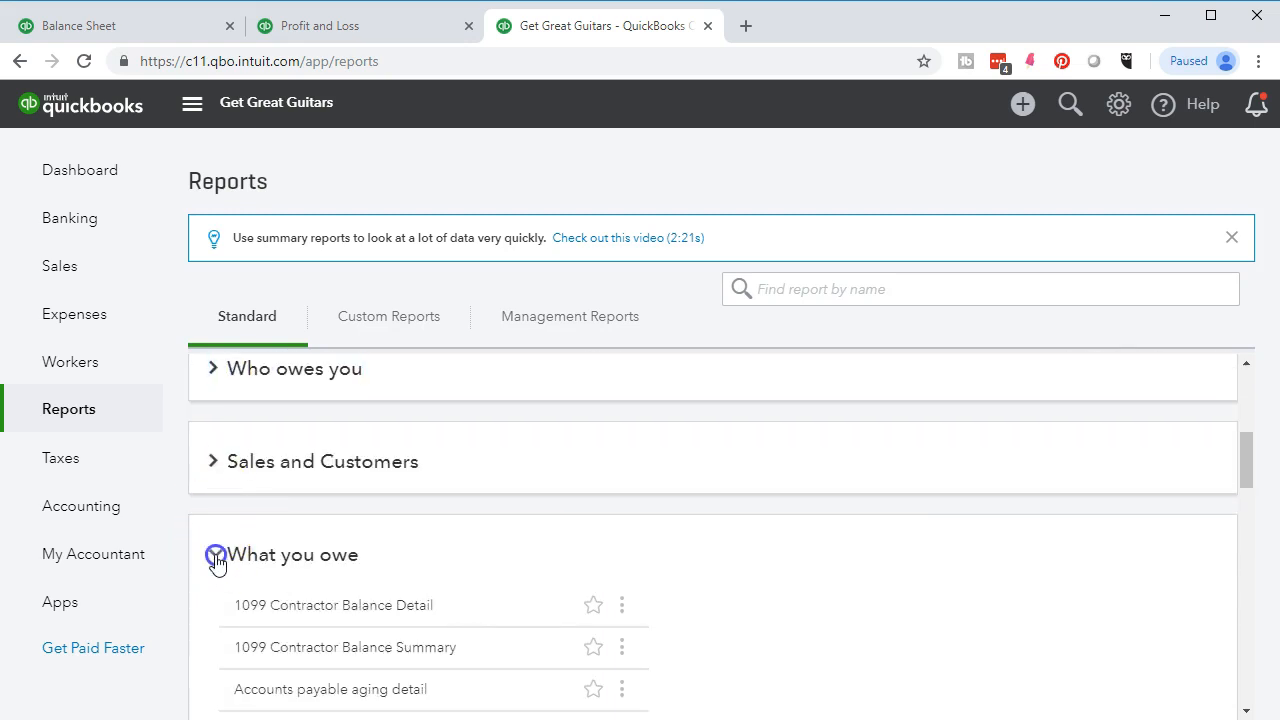
scroll(216, 563, "down", 4)
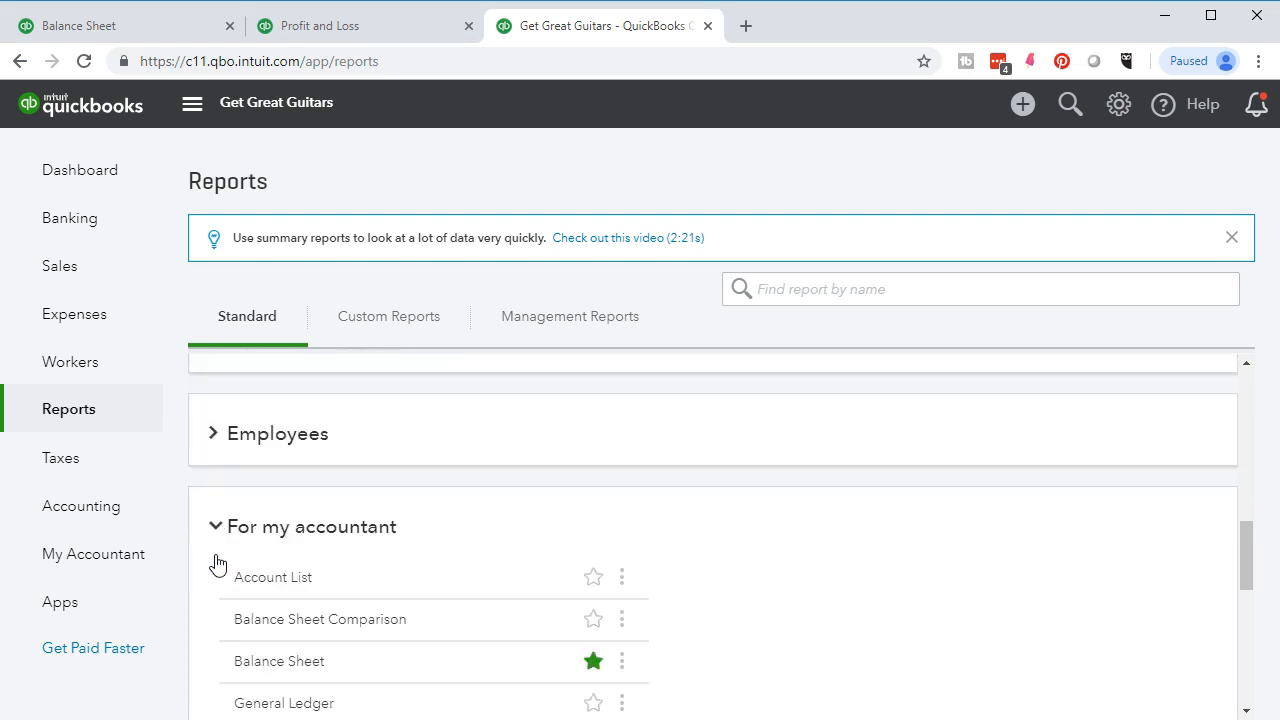
scroll(262, 555, "down", 1)
scroll(262, 555, "down", 3)
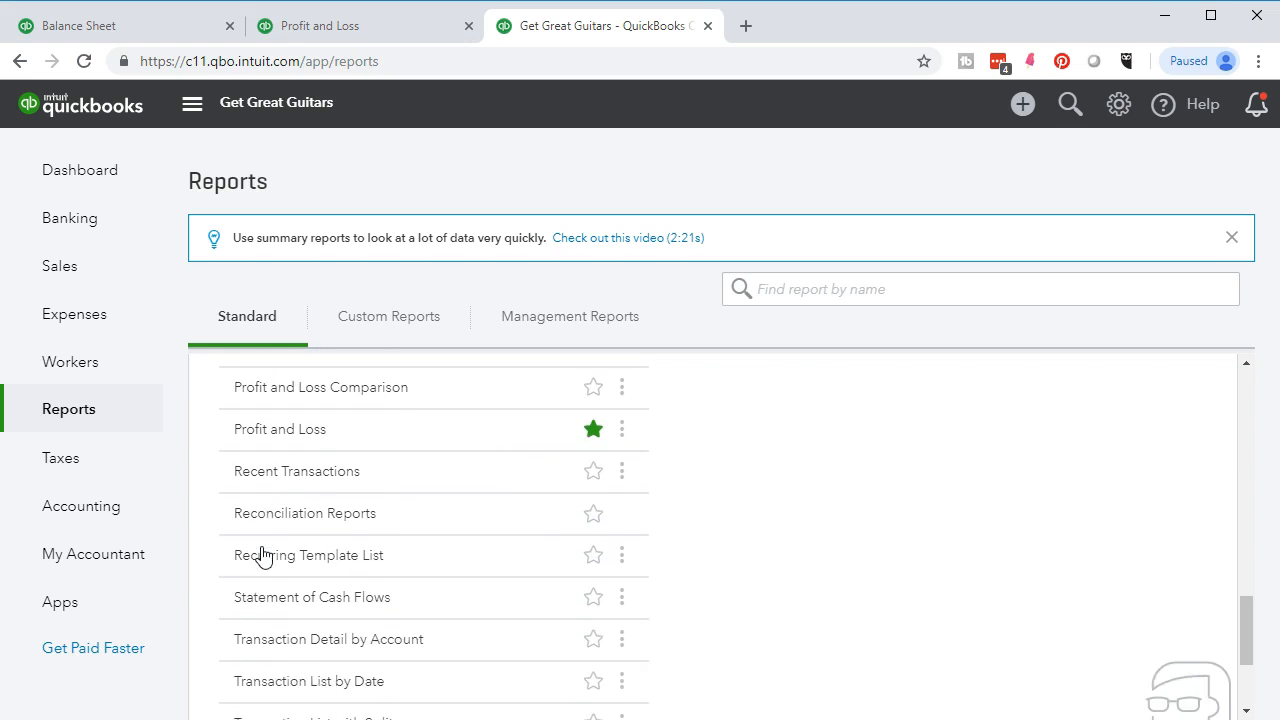
scroll(262, 555, "down", 1)
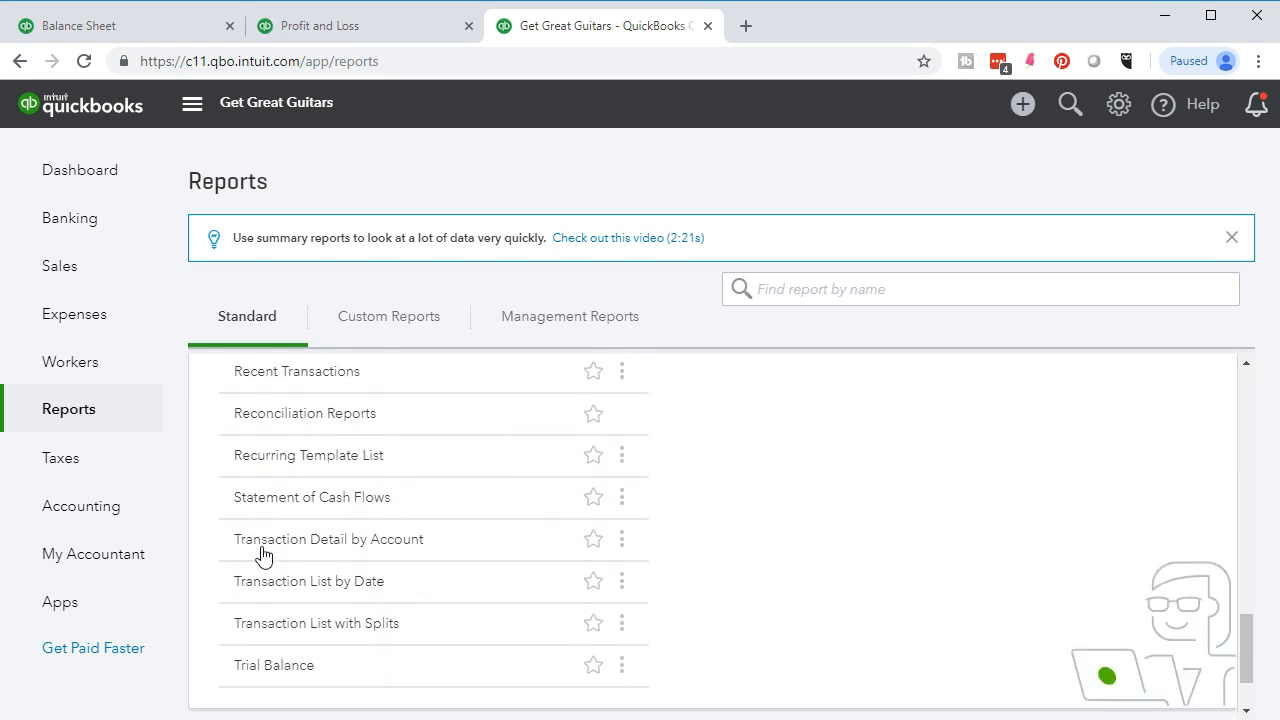
left_click(302, 584)
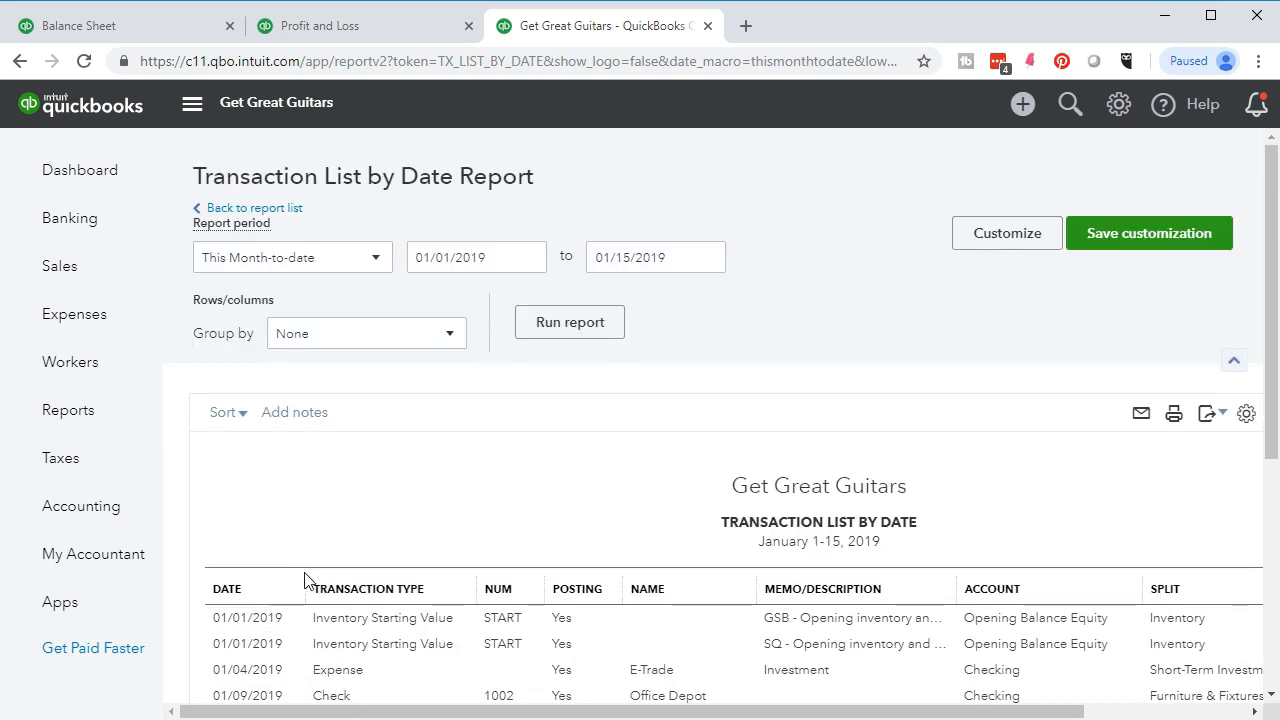
- Run the Transaction List by Date report for the period 02/01/2019 to 02/28/2019
left_click_drag(511, 251, 357, 262)
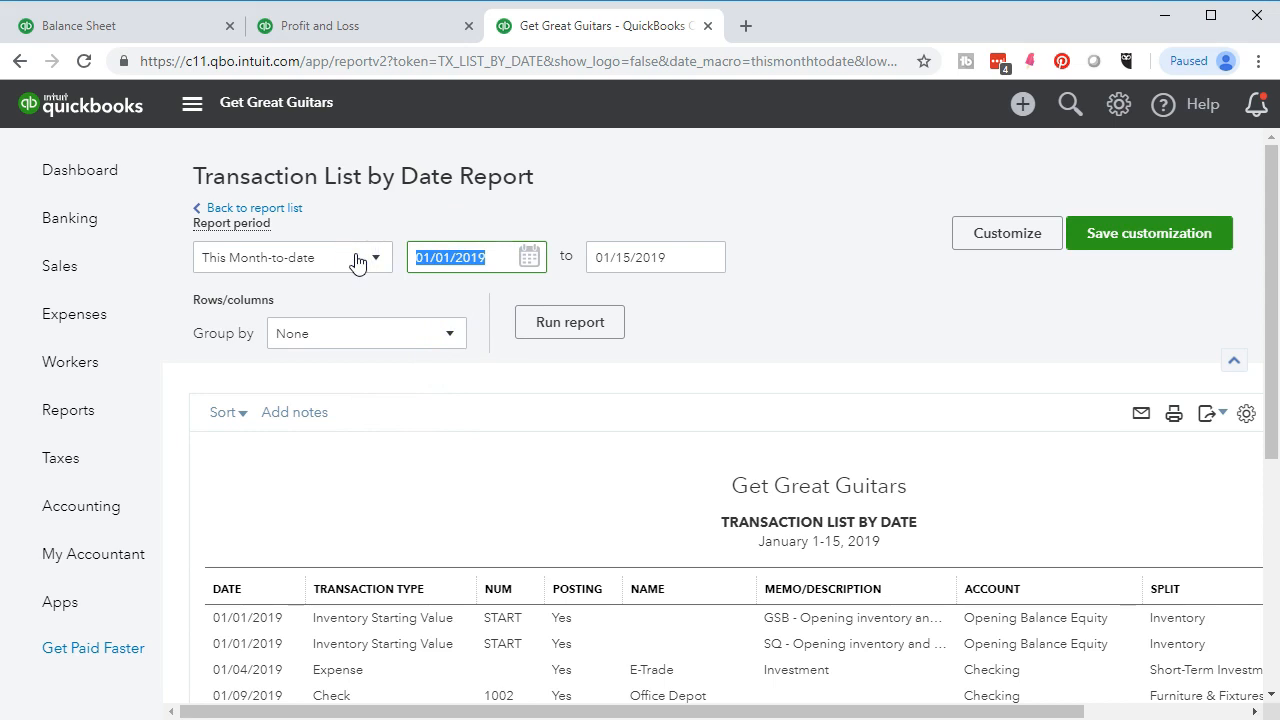
type("02012019")
key("Tab")
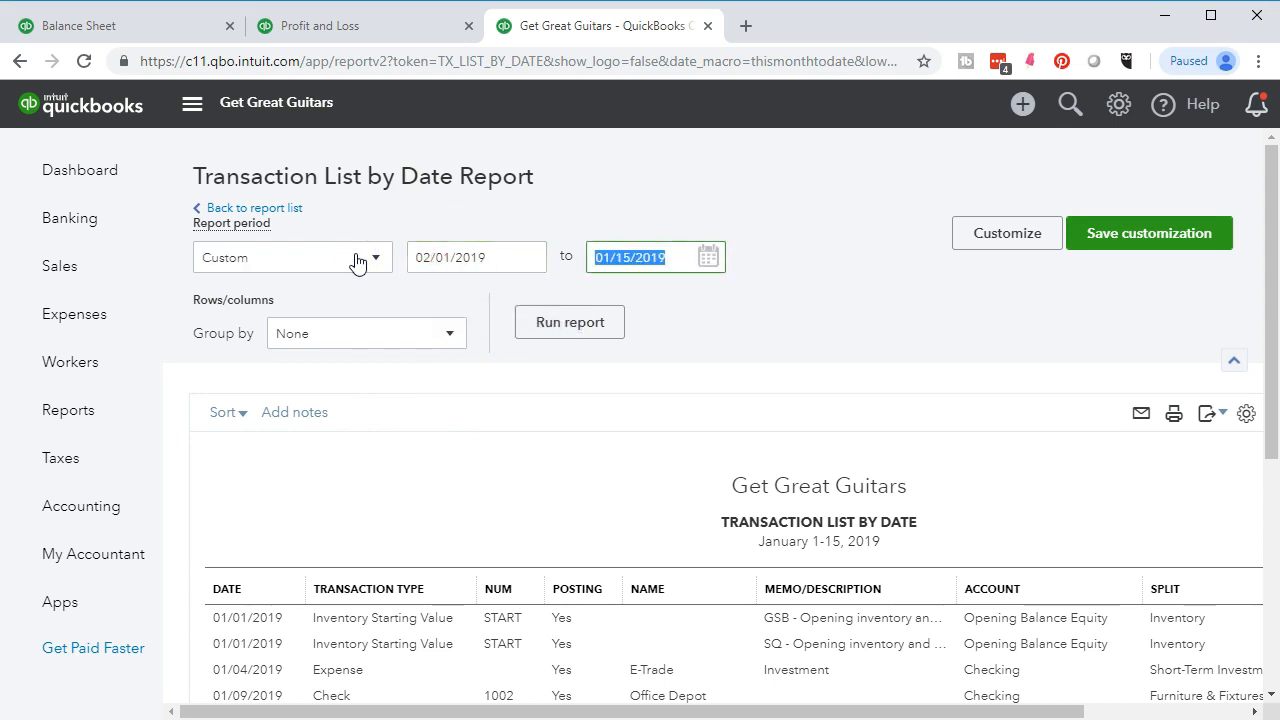
type("02/28/2019")
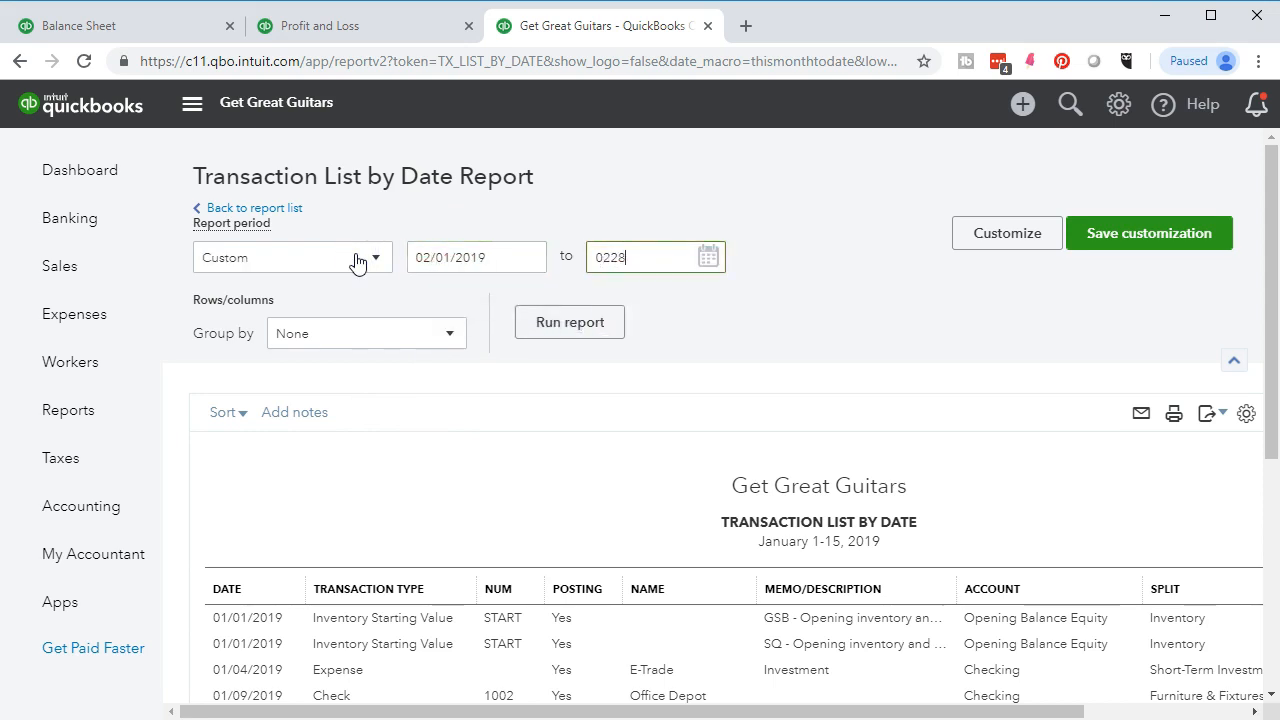
key("Tab")
left_click(371, 268)
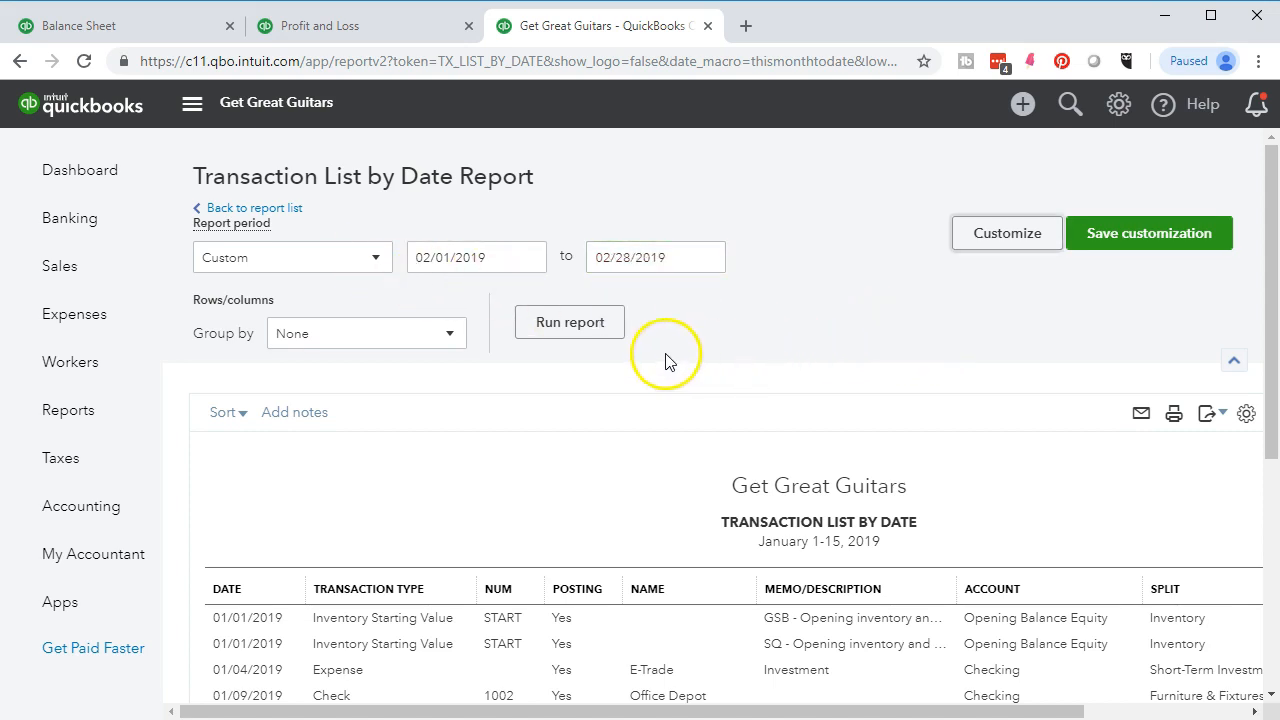
left_click(609, 322)
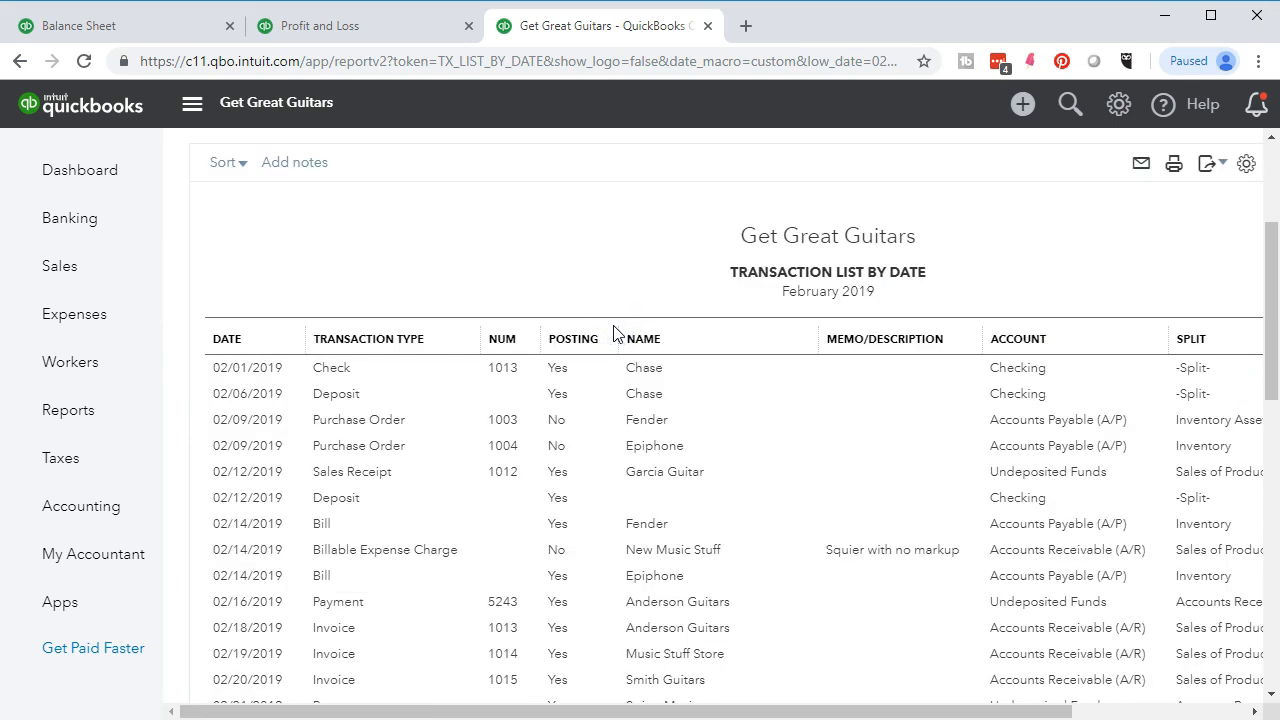
left_click(613, 321)
- Review the dates and transaction types throughout the February 2019 transaction list, down to the last entry and back to the start
scroll(613, 327, "down", 1)
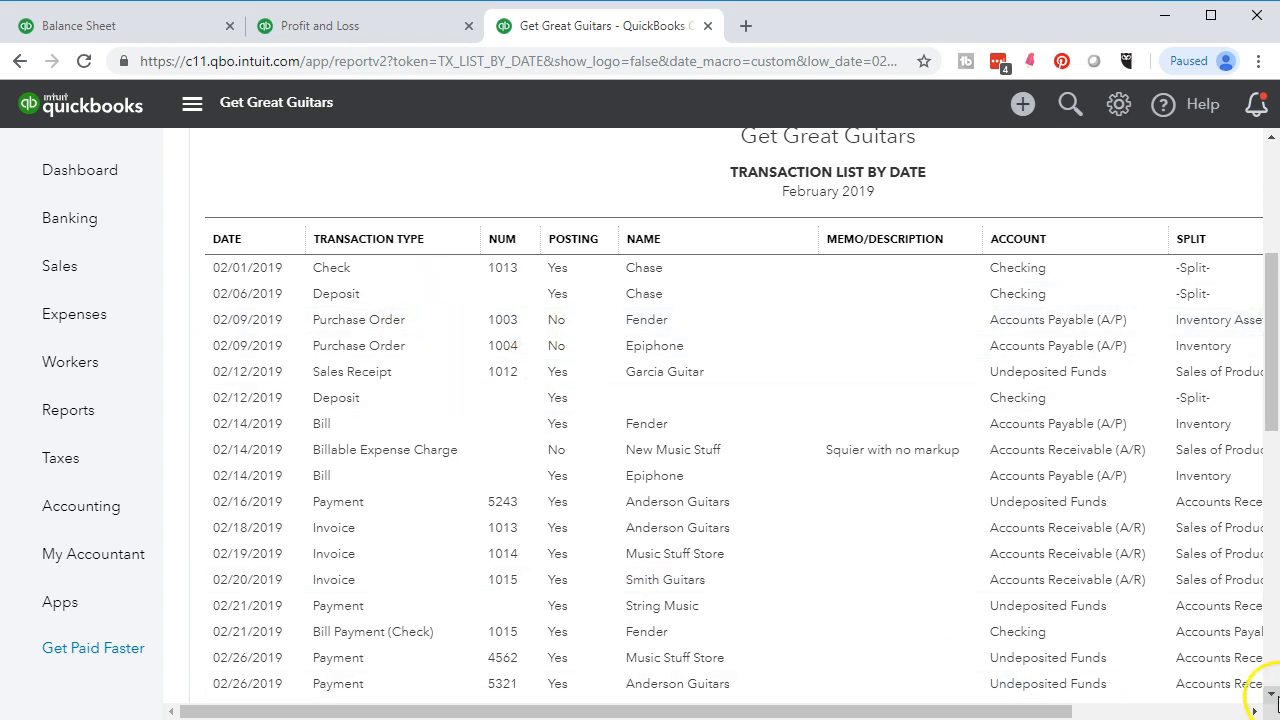
left_click(1272, 694)
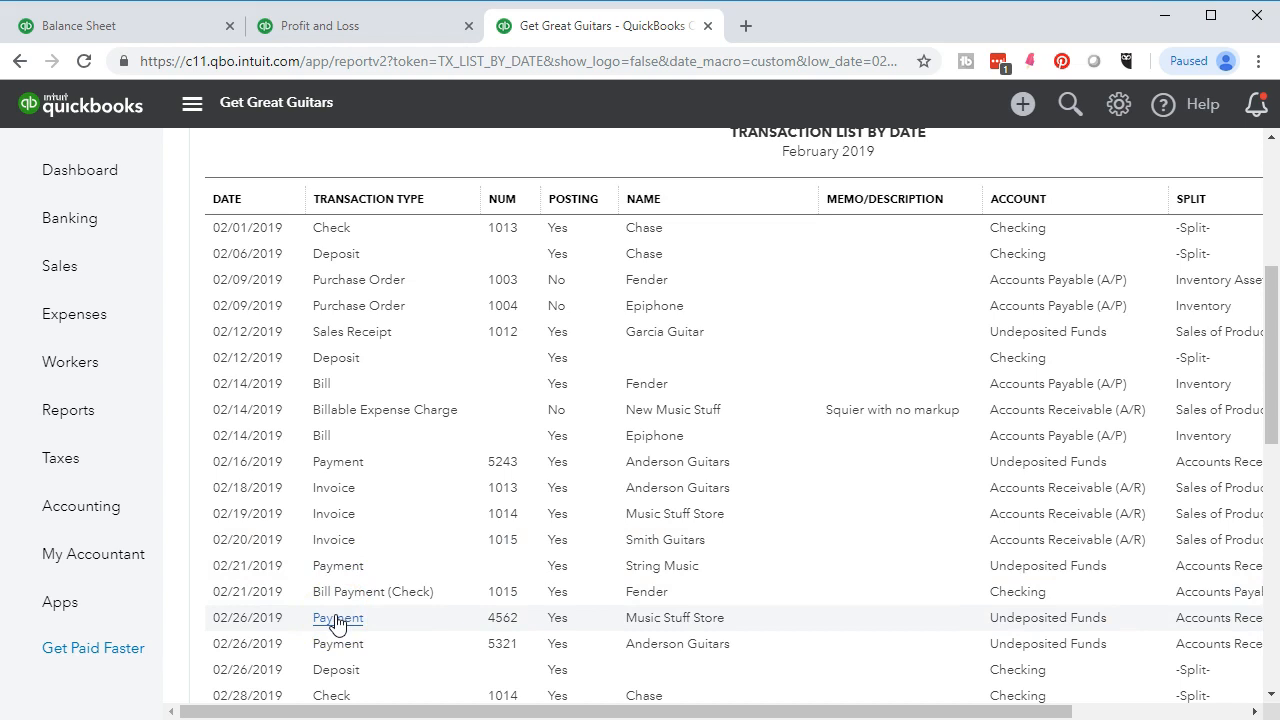
scroll(340, 600, "down", 2)
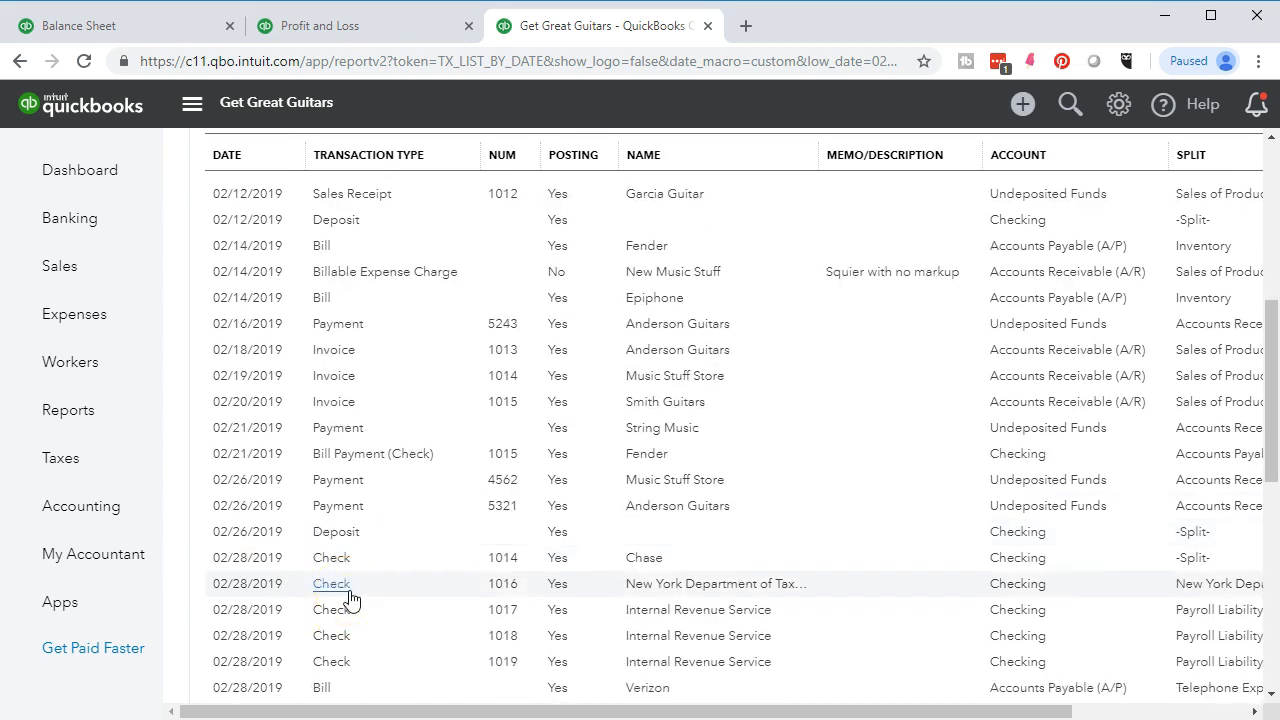
scroll(349, 598, "down", 5)
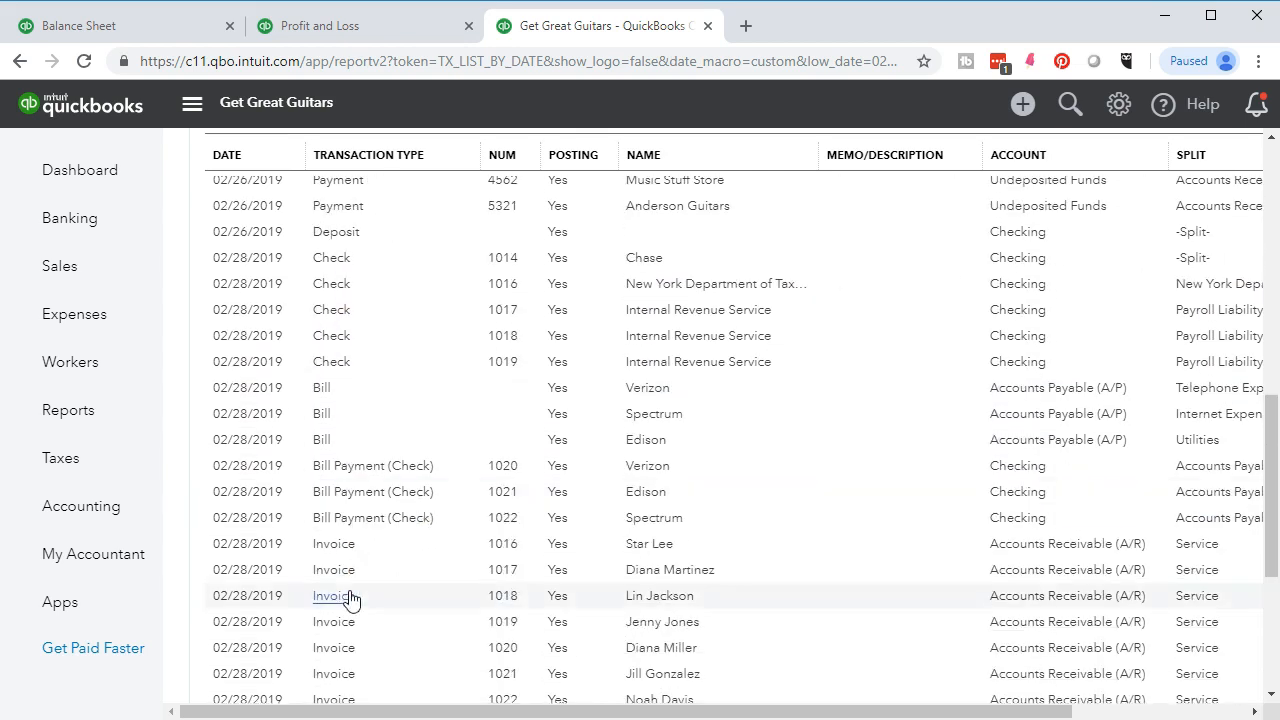
scroll(349, 598, "down", 3)
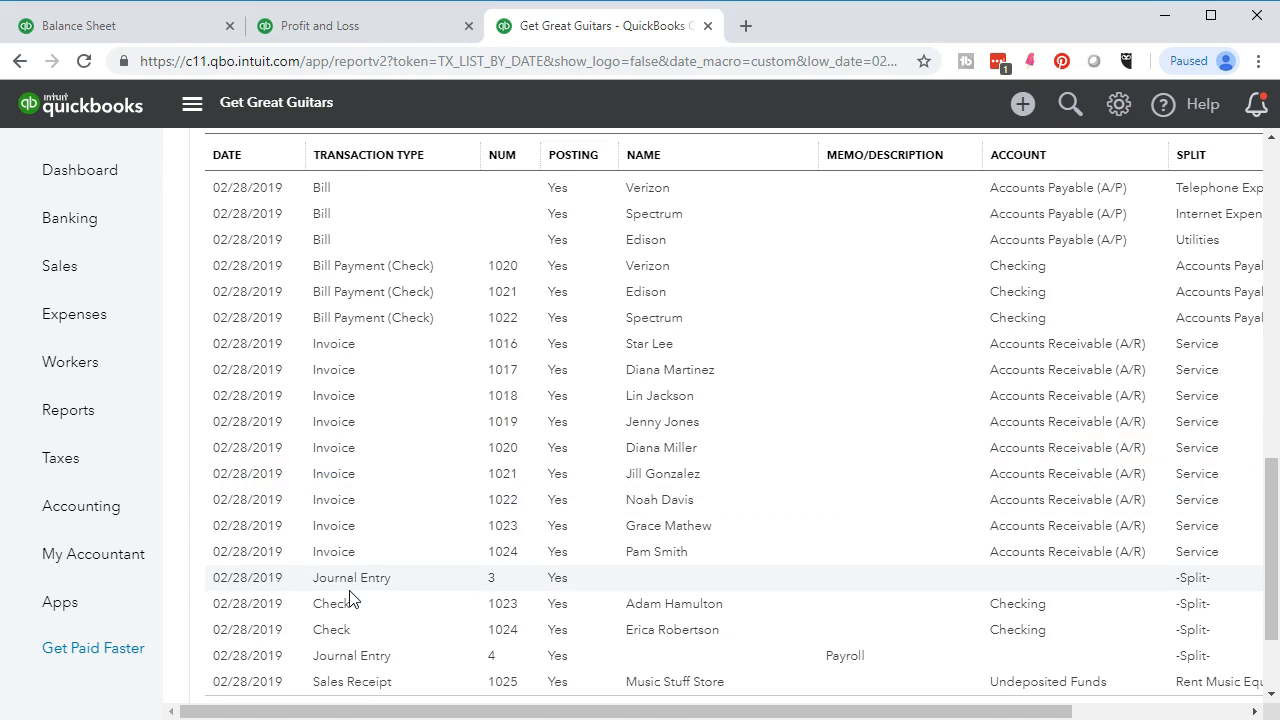
scroll(350, 598, "down", 2)
left_click(405, 585)
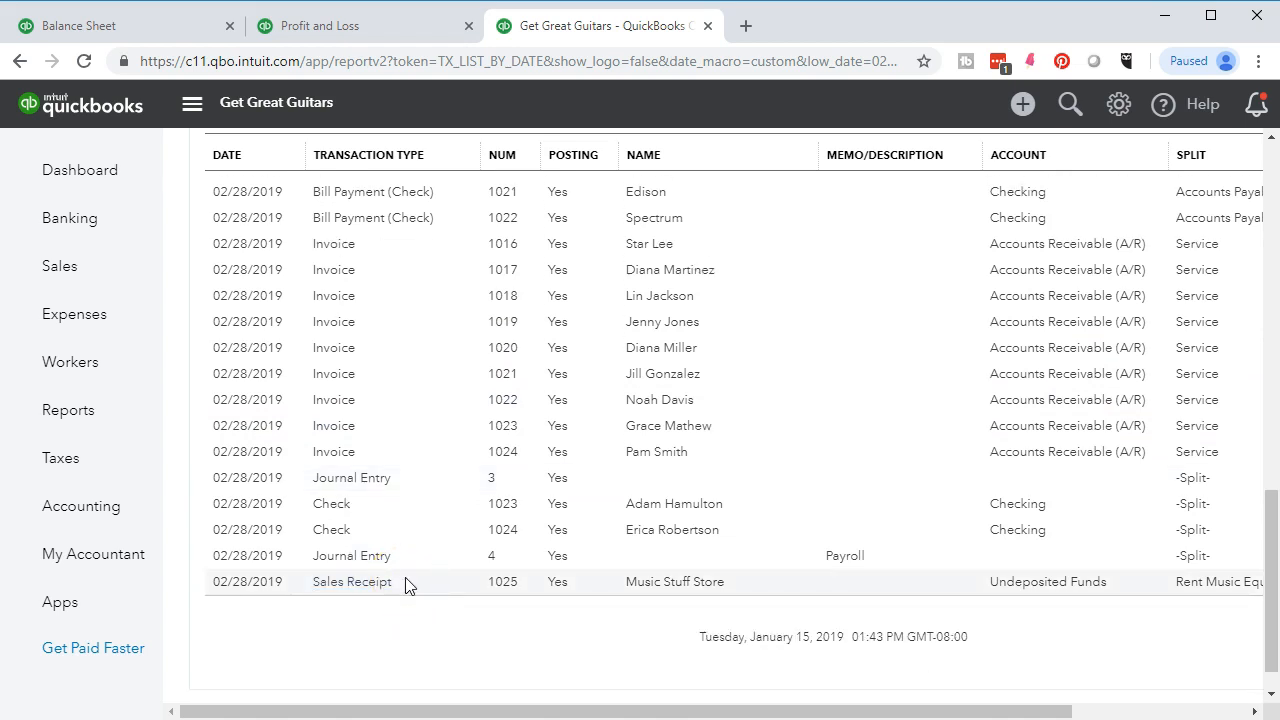
scroll(405, 585, "up", 12)
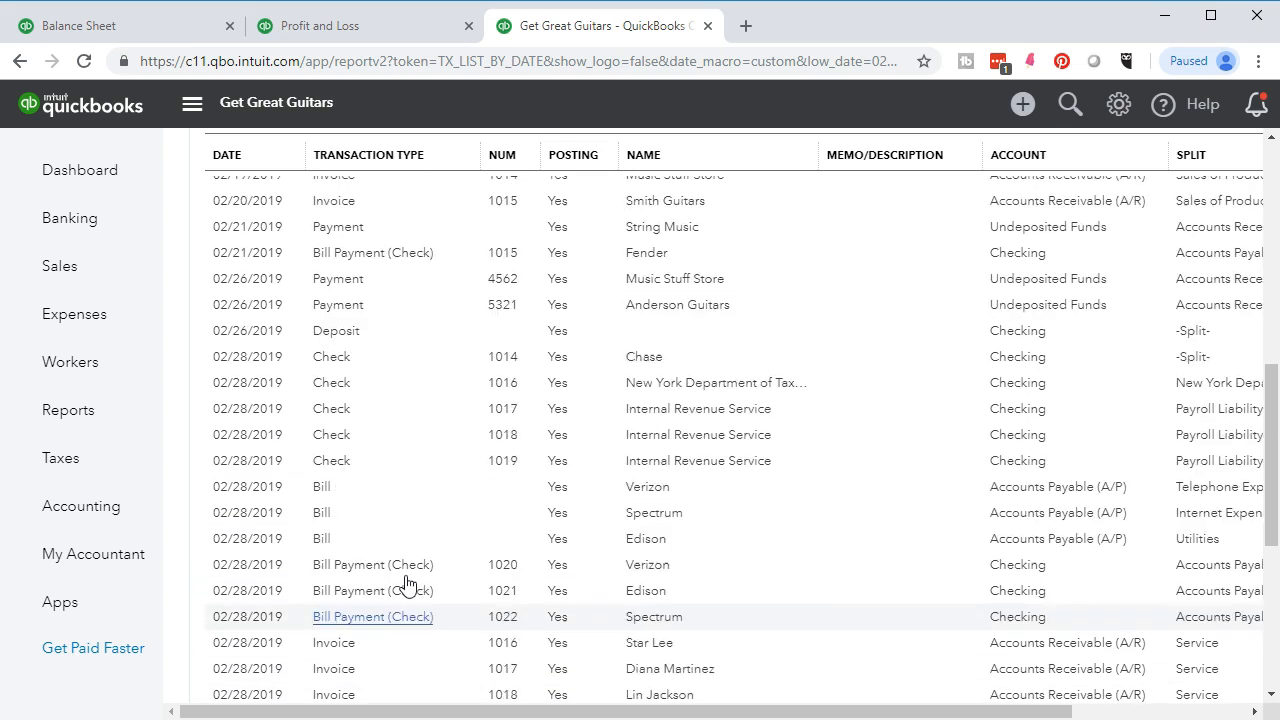
scroll(405, 585, "up", 2)
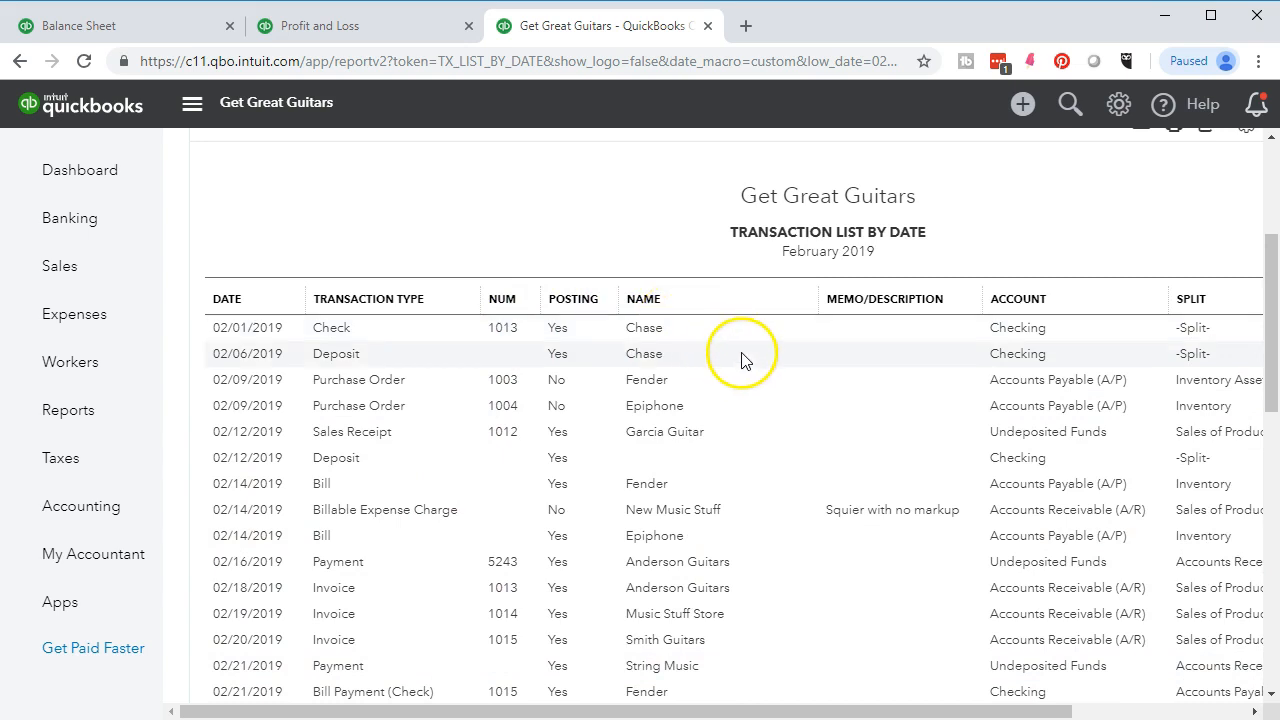
- Examine the account, split and amount columns of the early February transactions against their dates and transaction types
left_click_drag(903, 712, 1212, 717)
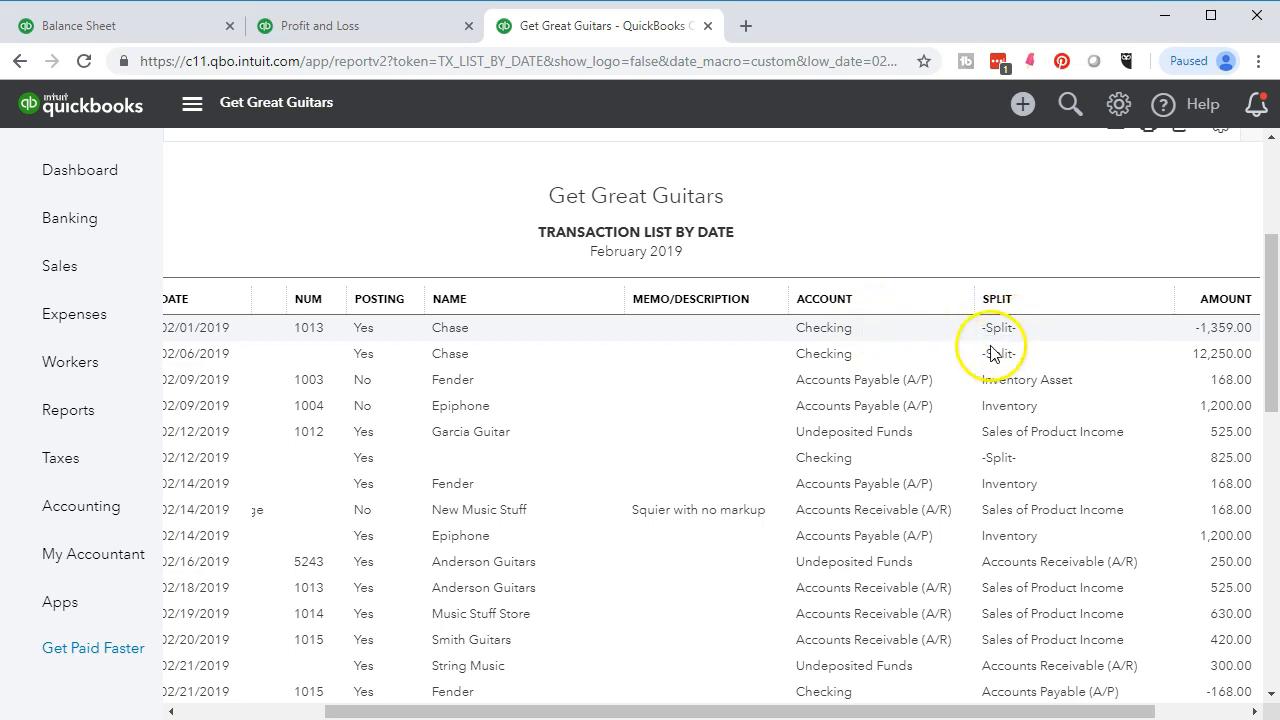
left_click(1014, 381)
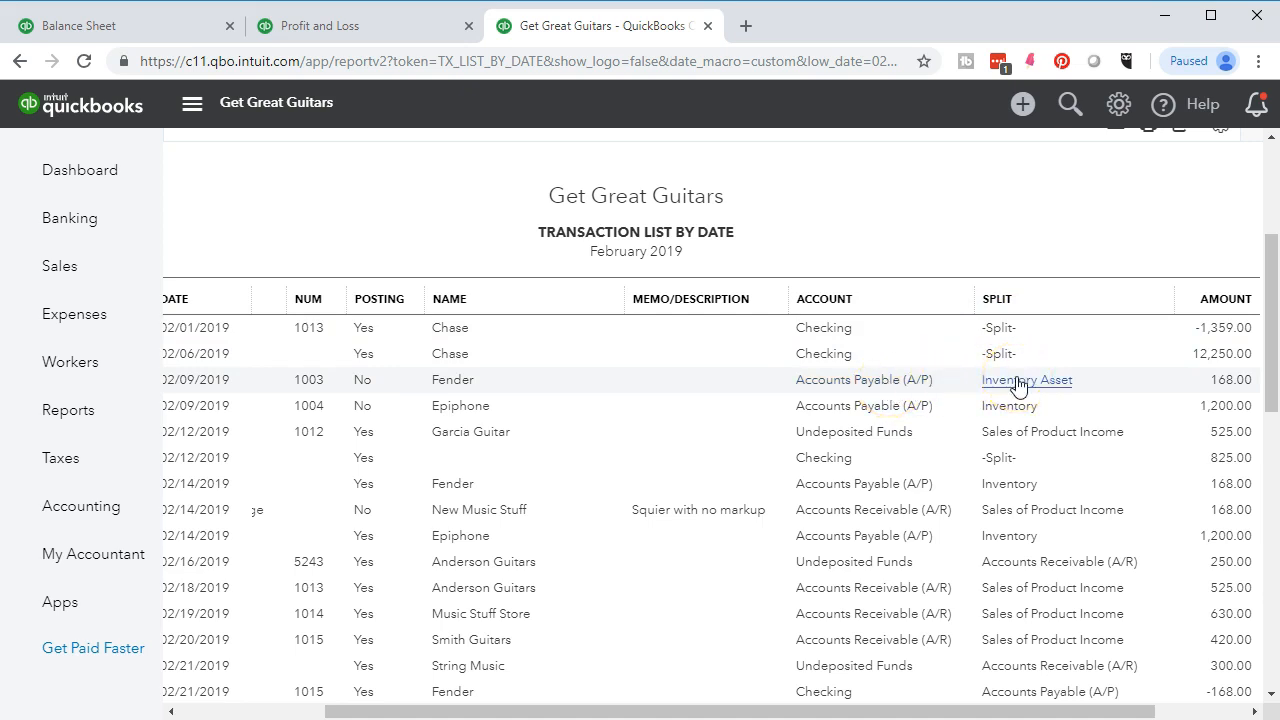
left_click_drag(983, 712, 677, 651)
left_click_drag(642, 706, 491, 671)
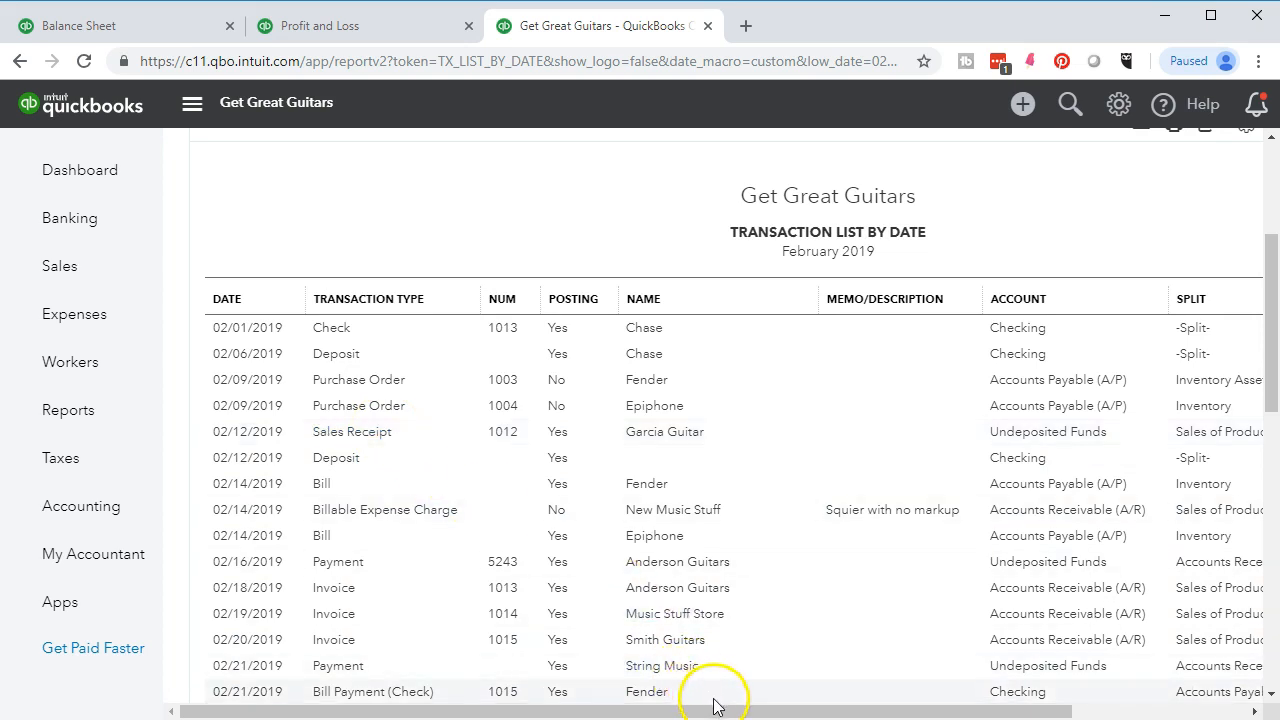
left_click_drag(729, 708, 887, 708)
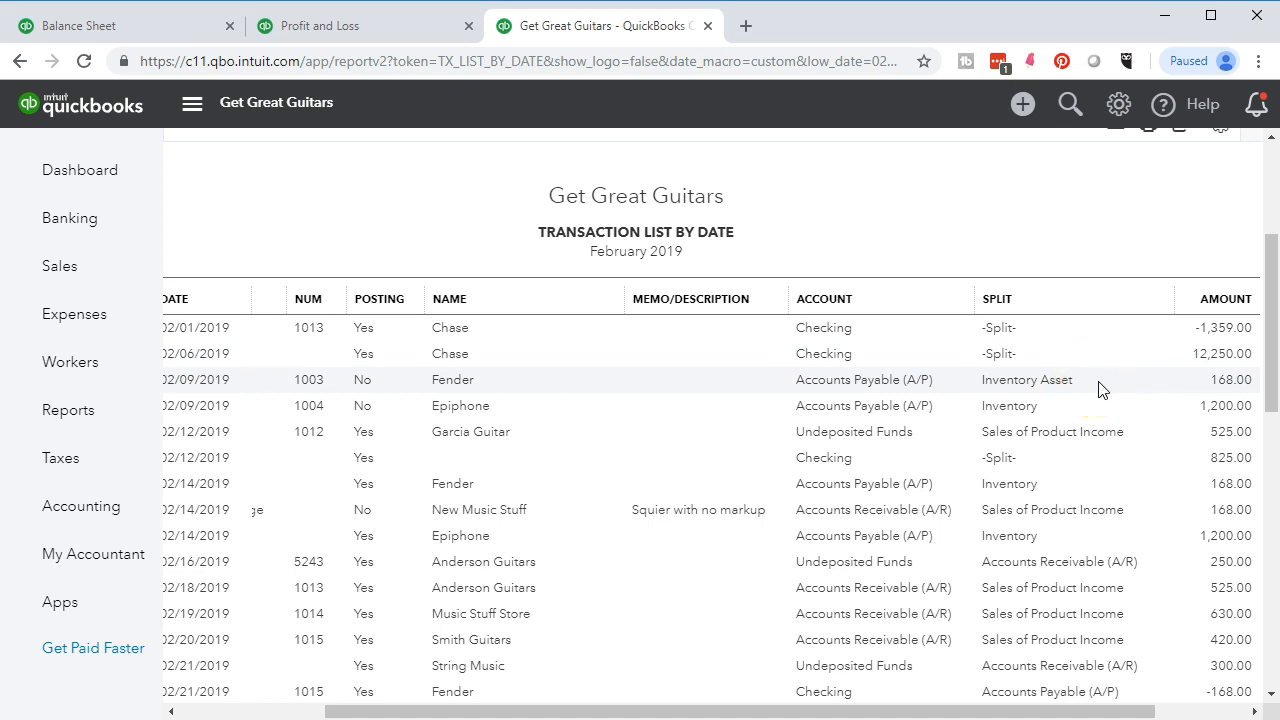
- Look through the remaining transaction amounts and open the 02/28/2019 invoice for 600.00 from the list
scroll(1108, 388, "down", 1)
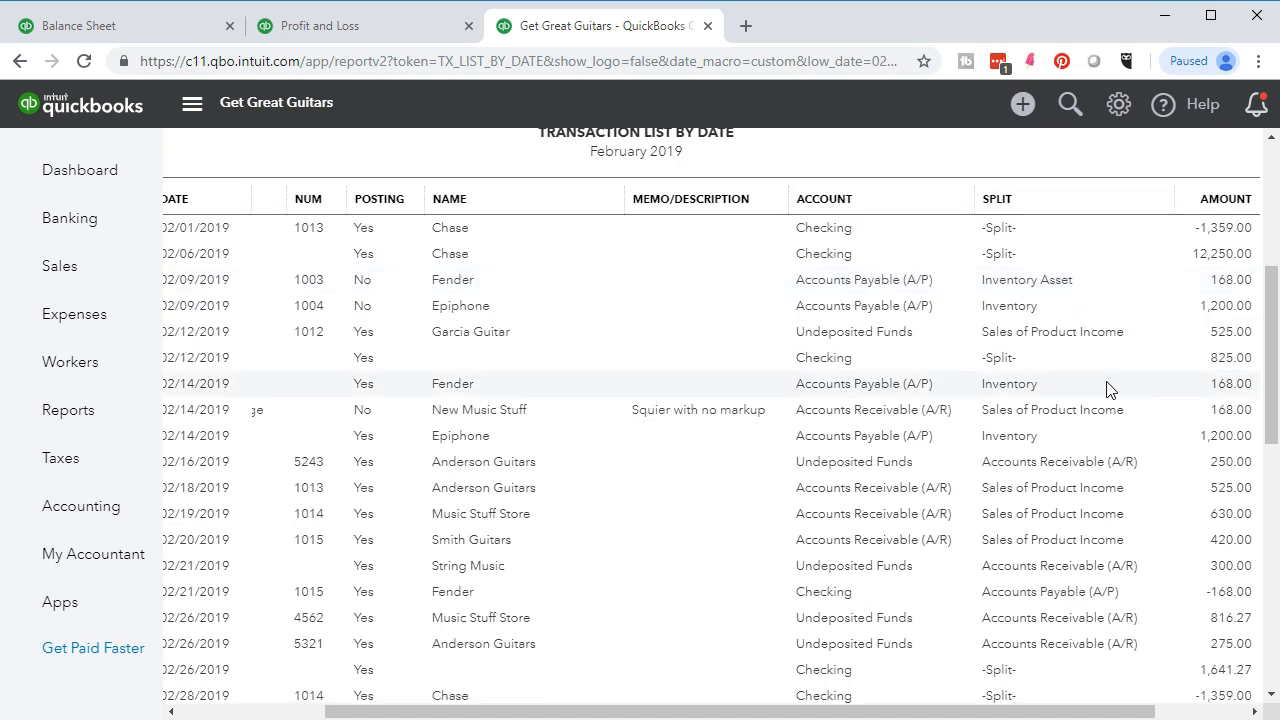
scroll(1108, 388, "down", 2)
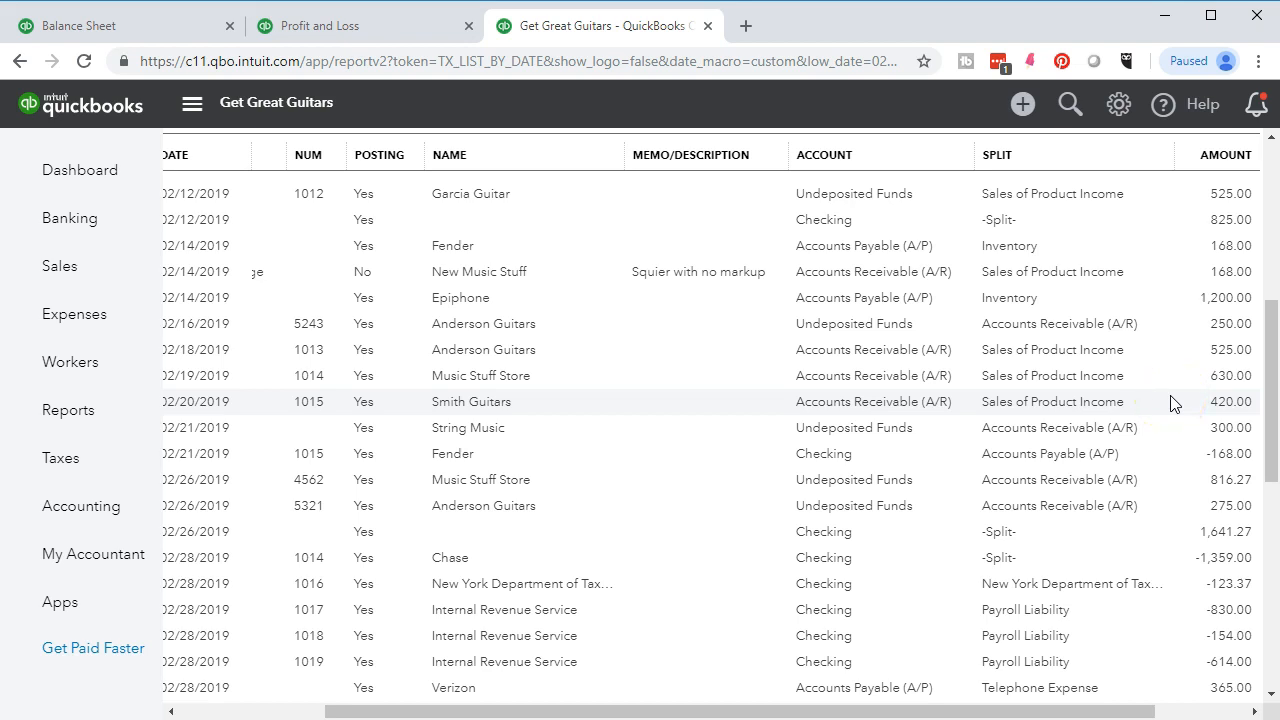
scroll(1174, 403, "down", 1)
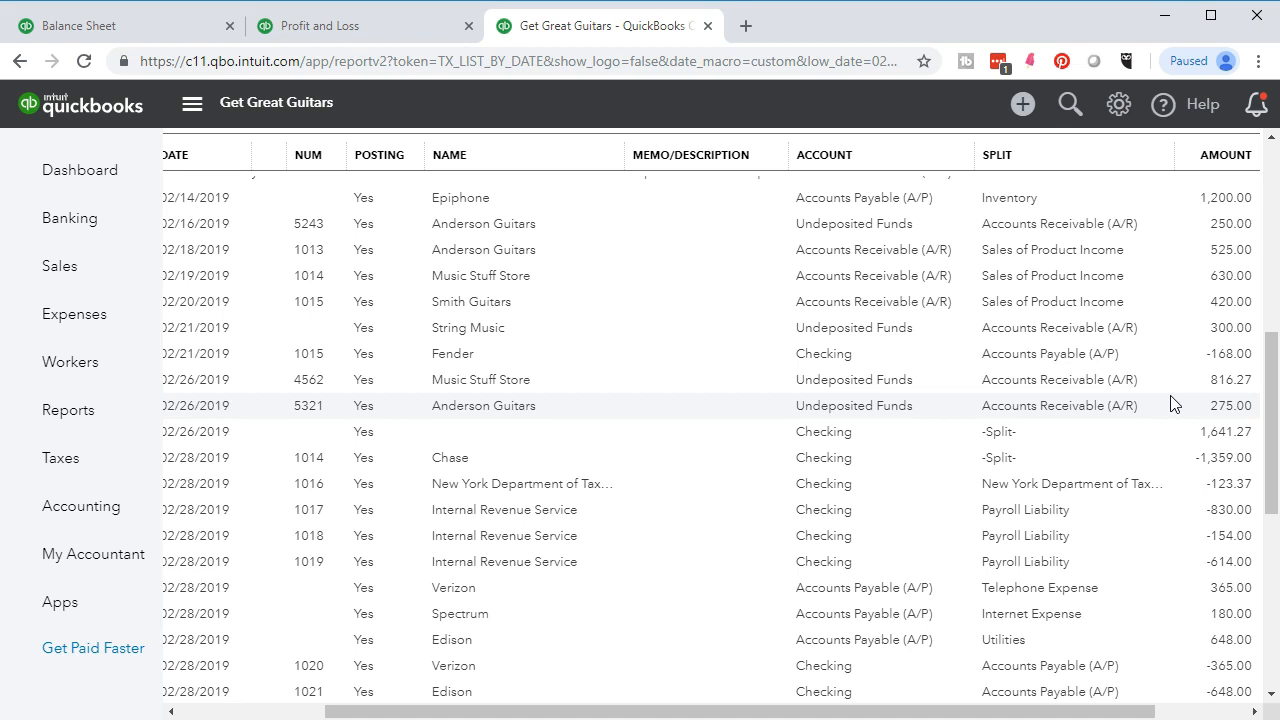
scroll(1174, 403, "down", 1)
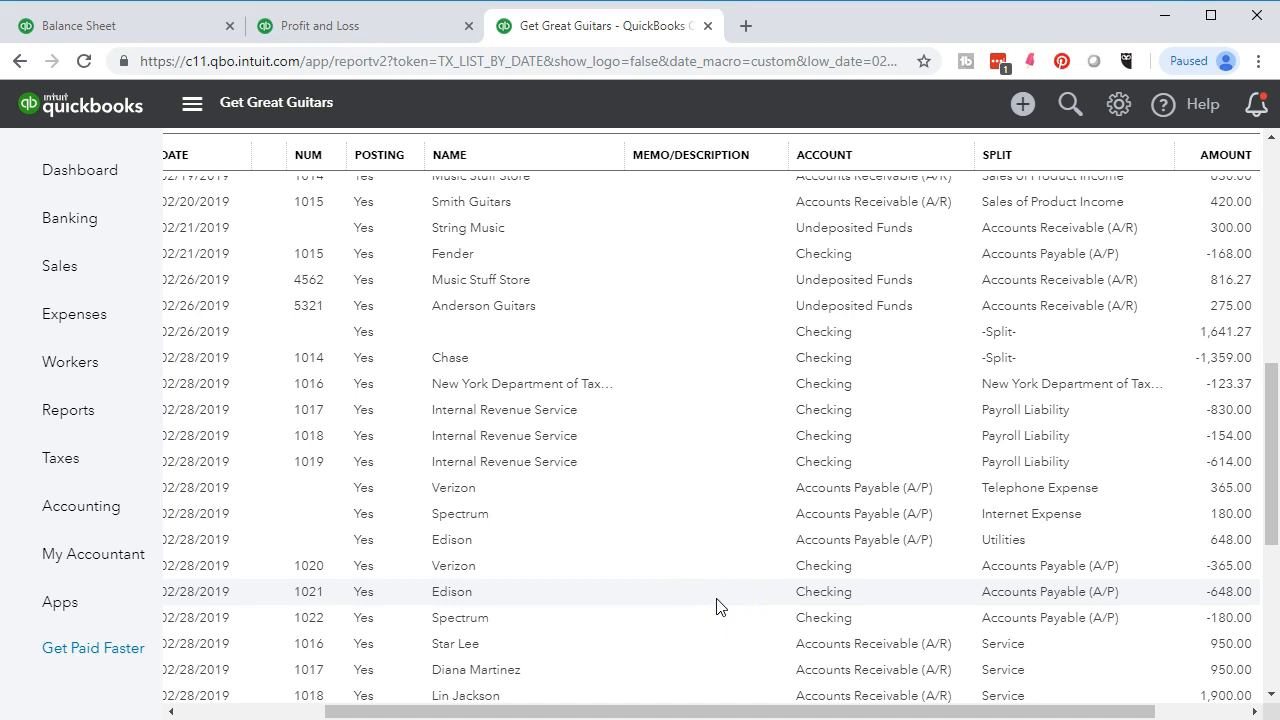
scroll(716, 606, "down", 1)
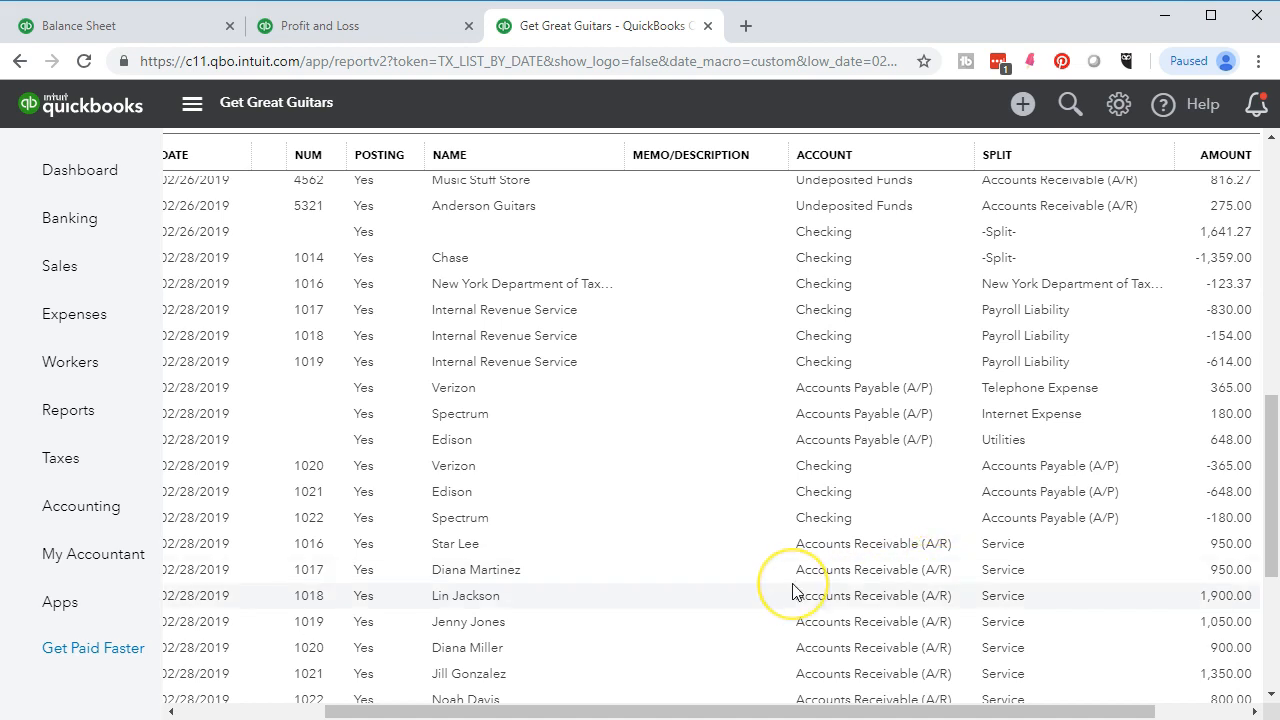
scroll(792, 591, "down", 1)
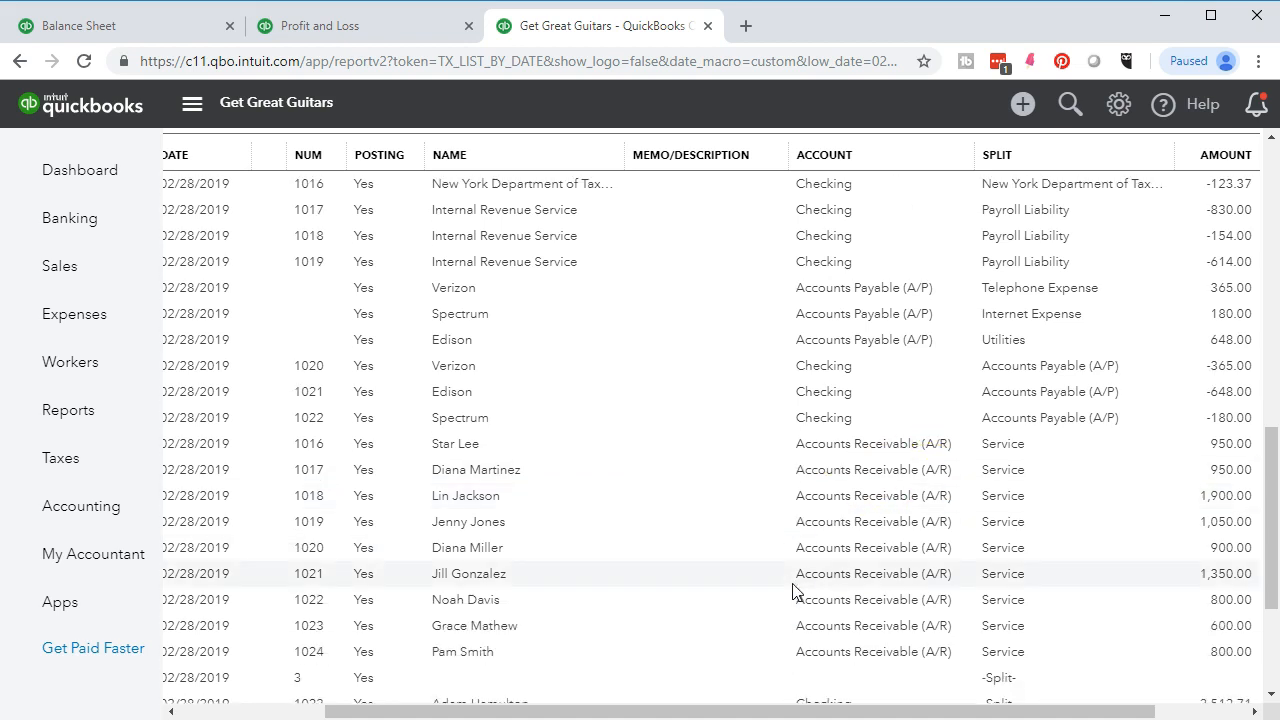
scroll(792, 591, "down", 1)
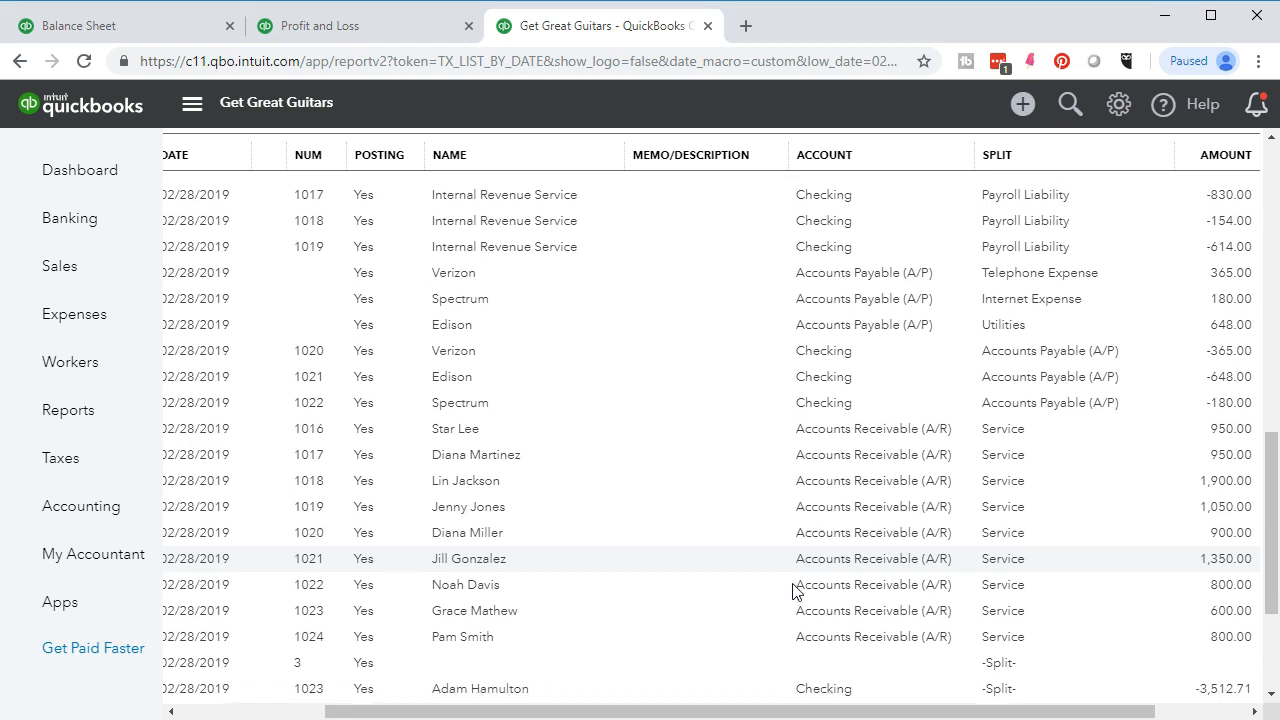
left_click(778, 601)
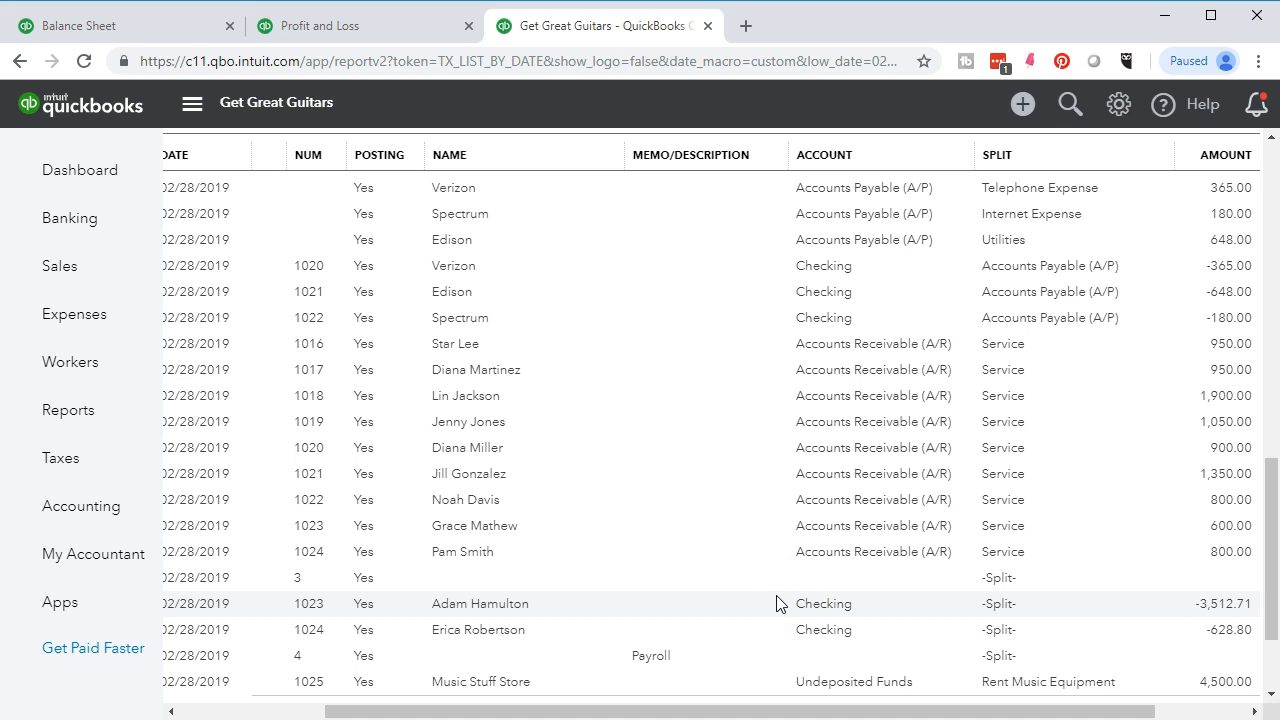
scroll(778, 603, "down", 1)
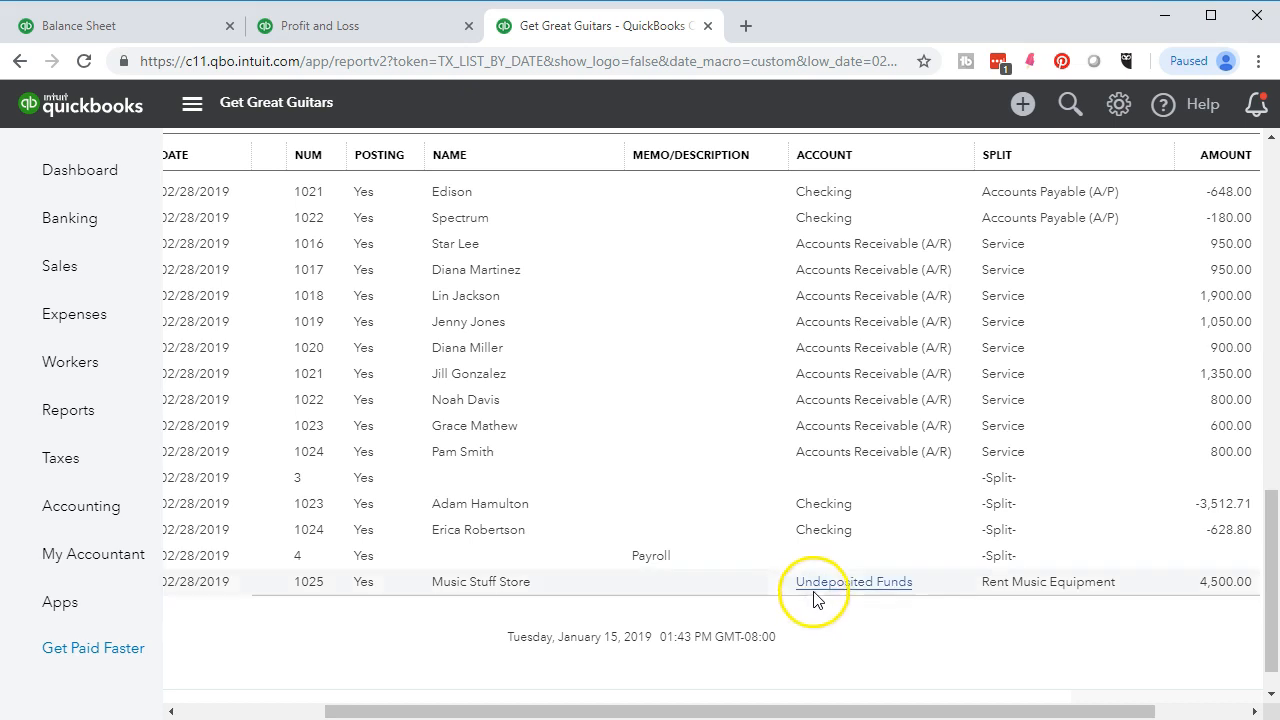
left_click(1229, 428)
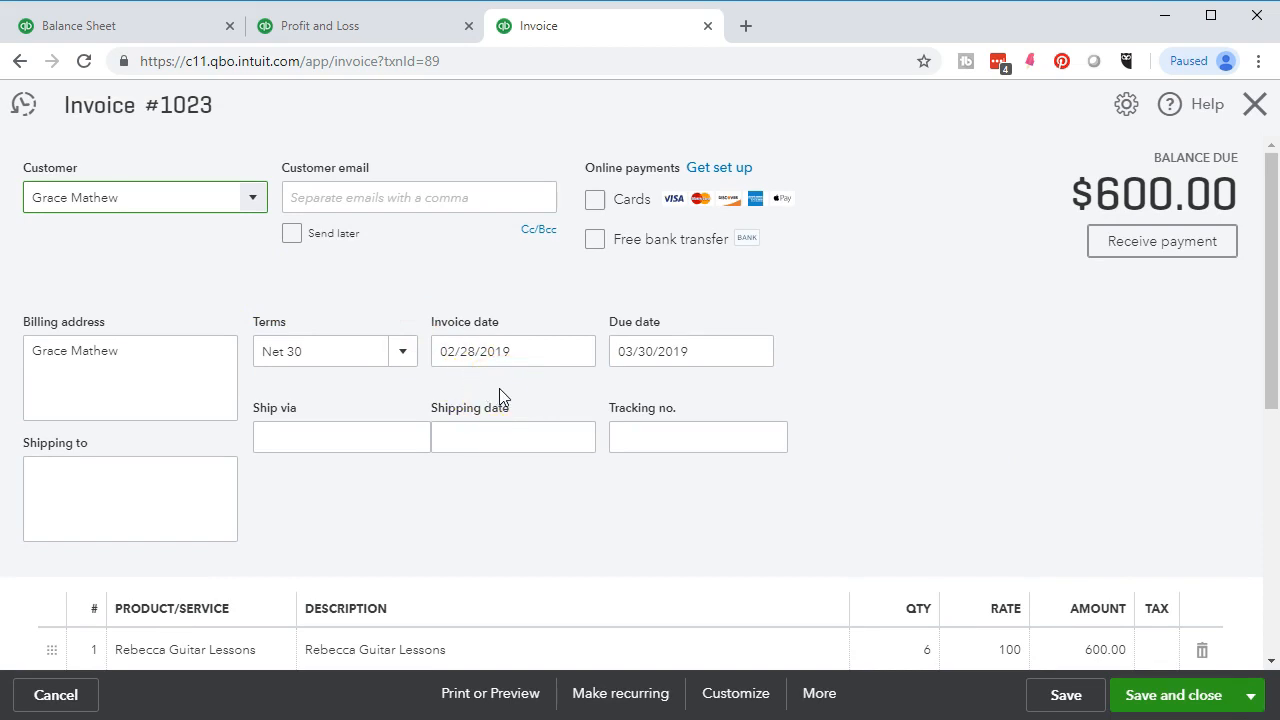
- Review the invoice's line items and totals, close it and return to the start of the Transaction List by Date report
scroll(500, 397, "down", 3)
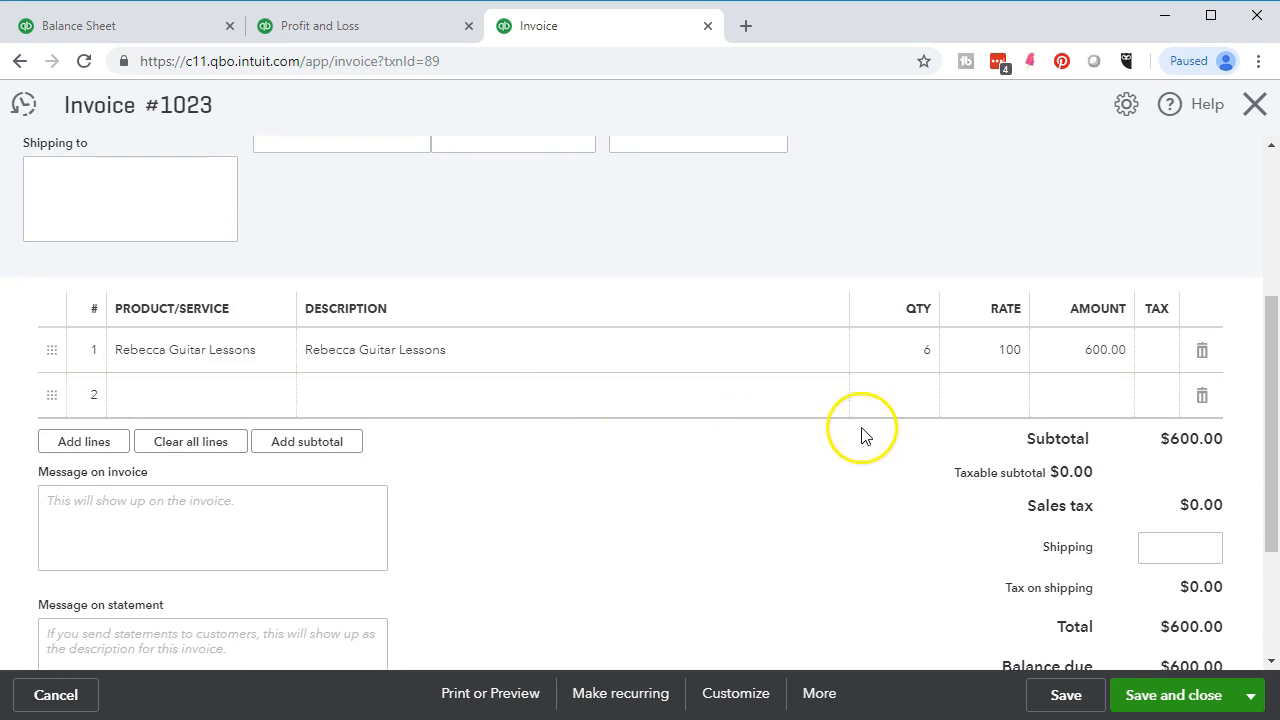
left_click(1250, 106)
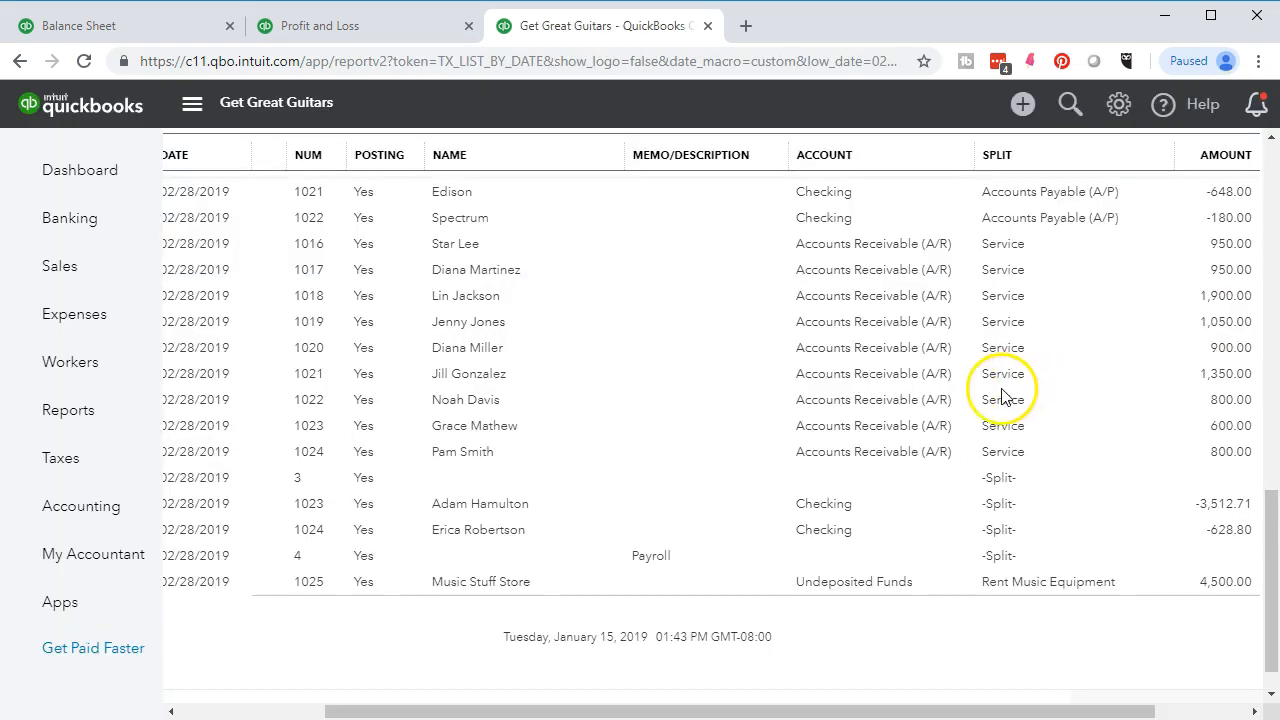
scroll(937, 440, "up", 12)
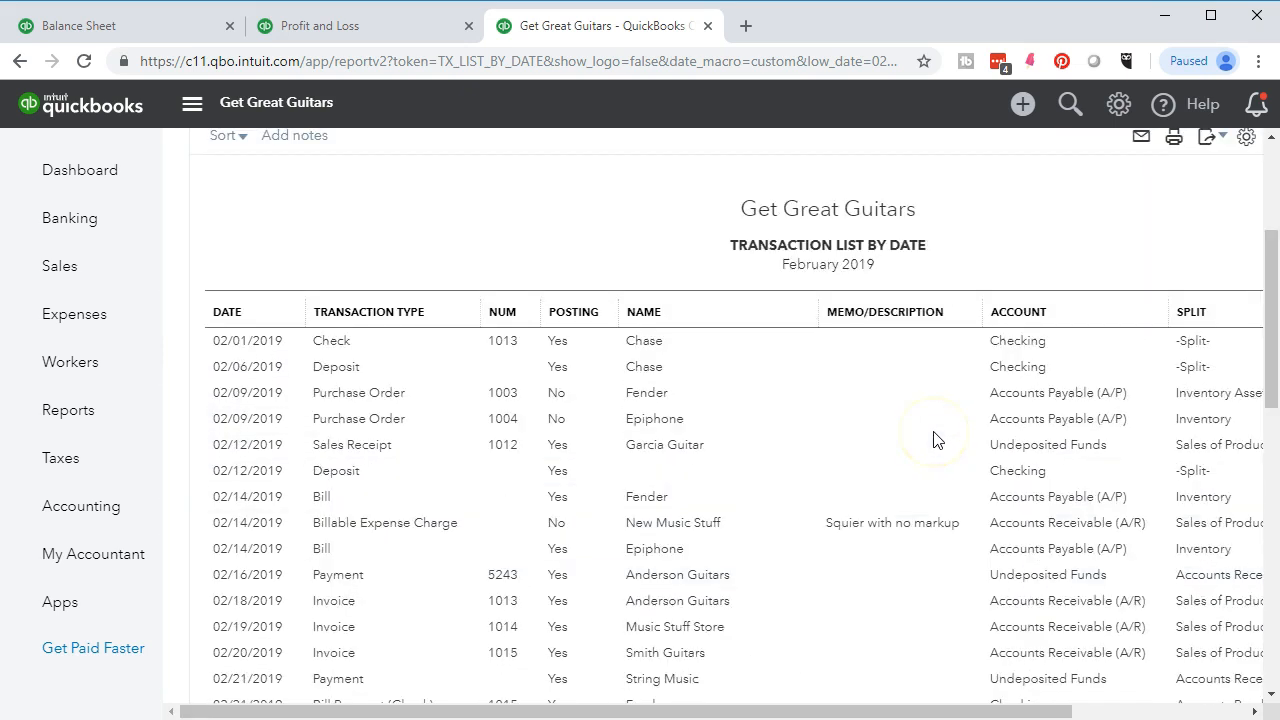
left_click(906, 418)
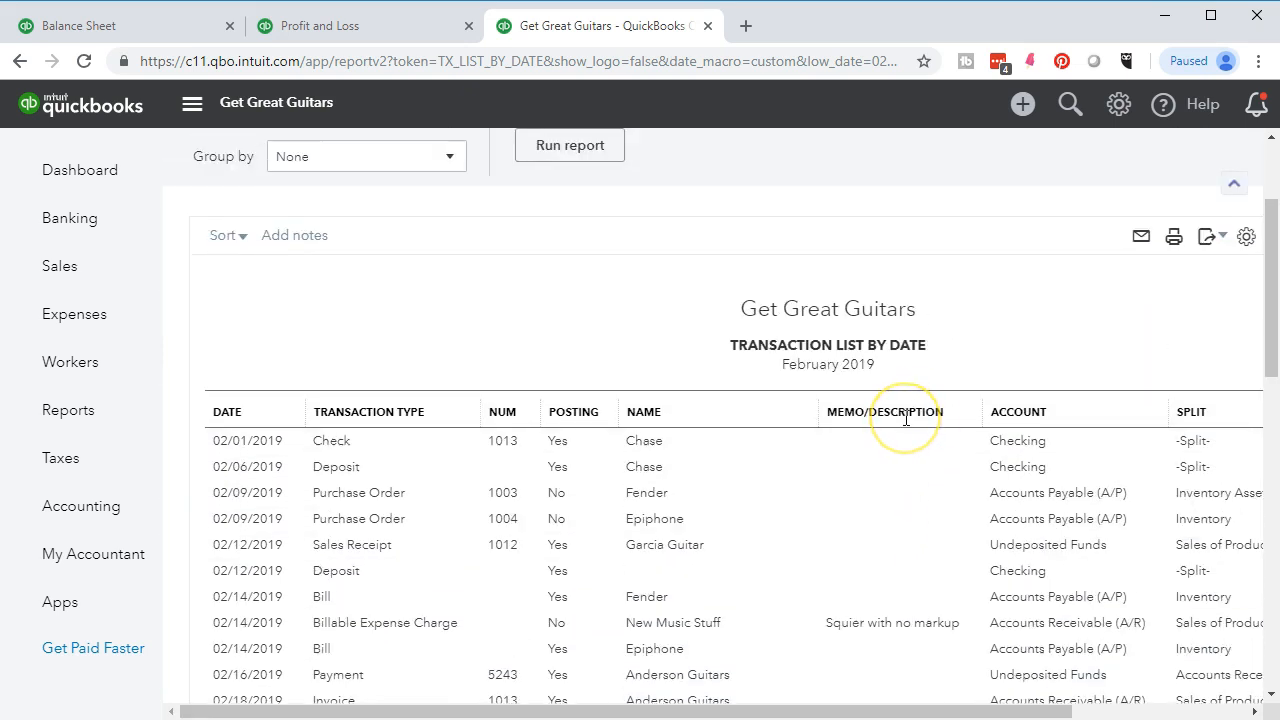
scroll(906, 418, "up", 1)
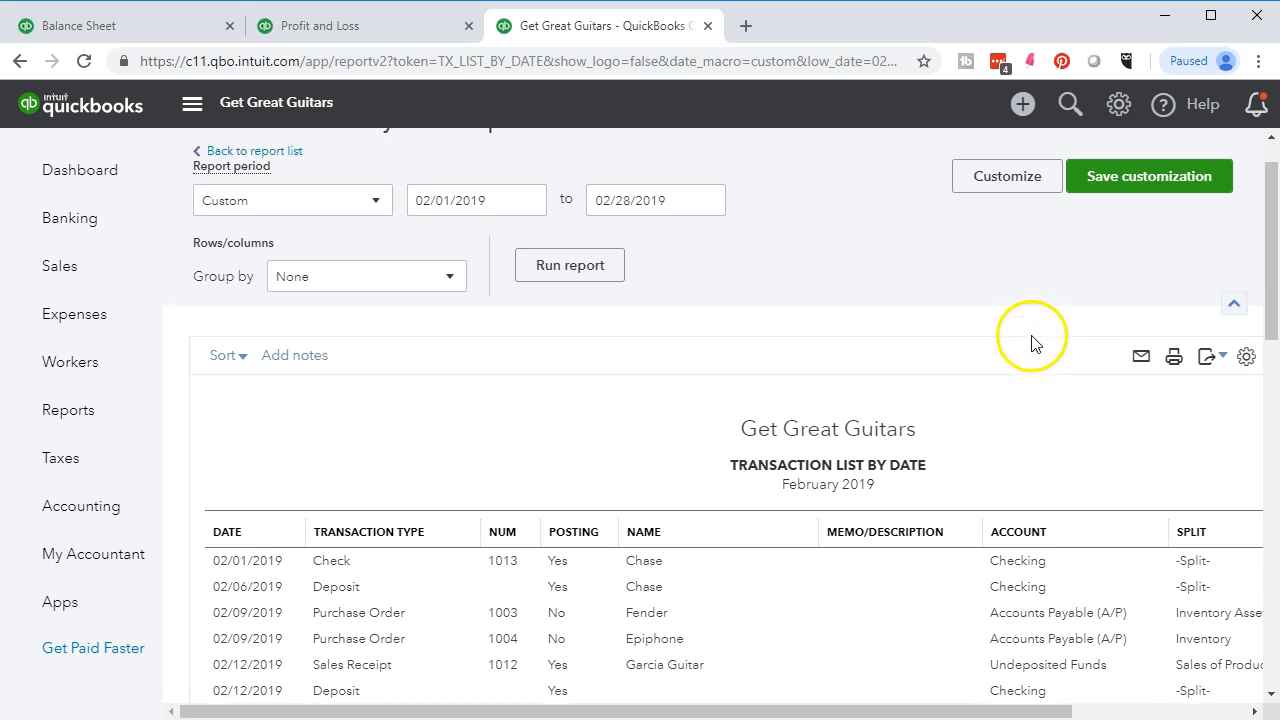
scroll(1035, 343, "up", 1)
- Customize the report's footer to leave out the date prepared and the time prepared
left_click(1000, 233)
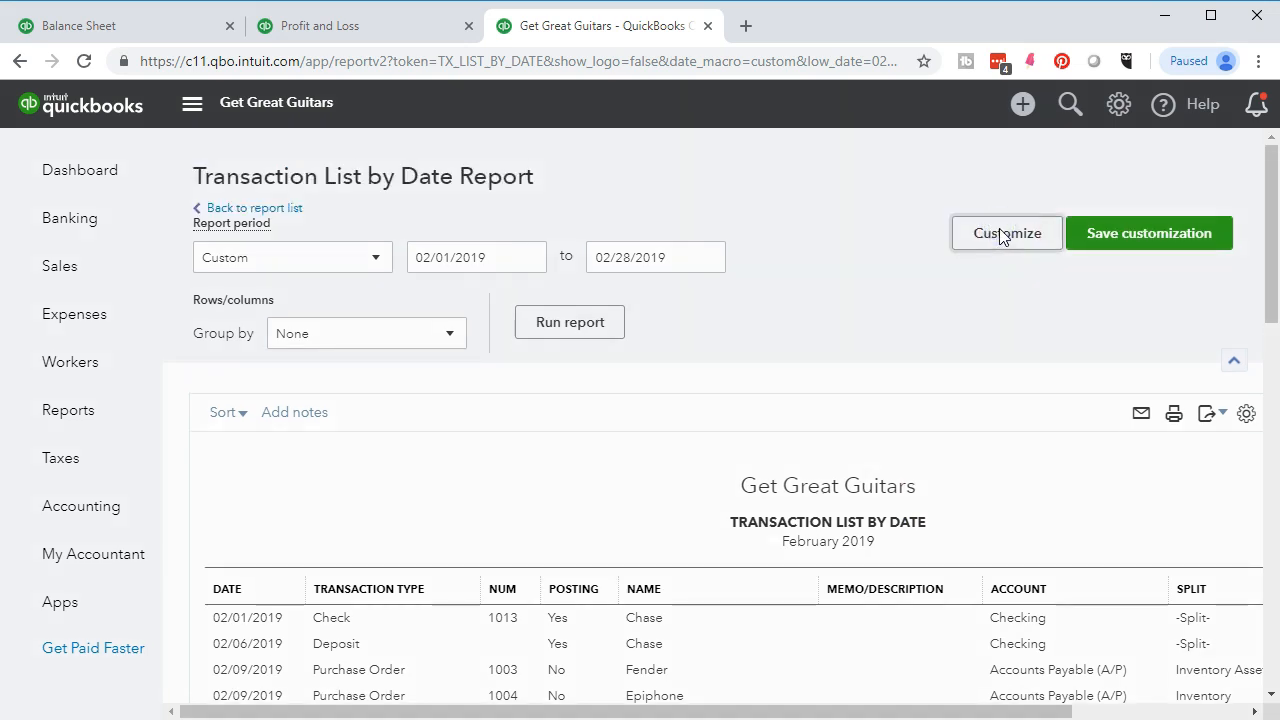
left_click(990, 233)
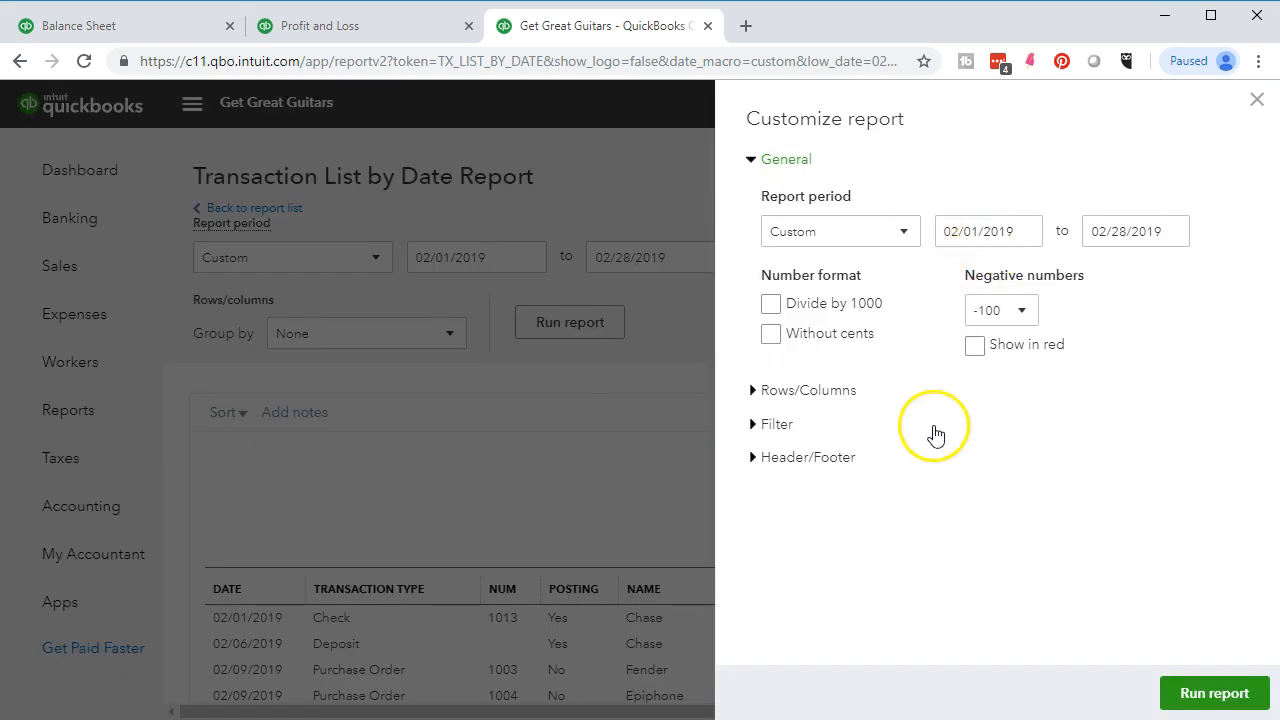
left_click(767, 465)
scroll(768, 470, "down", 3)
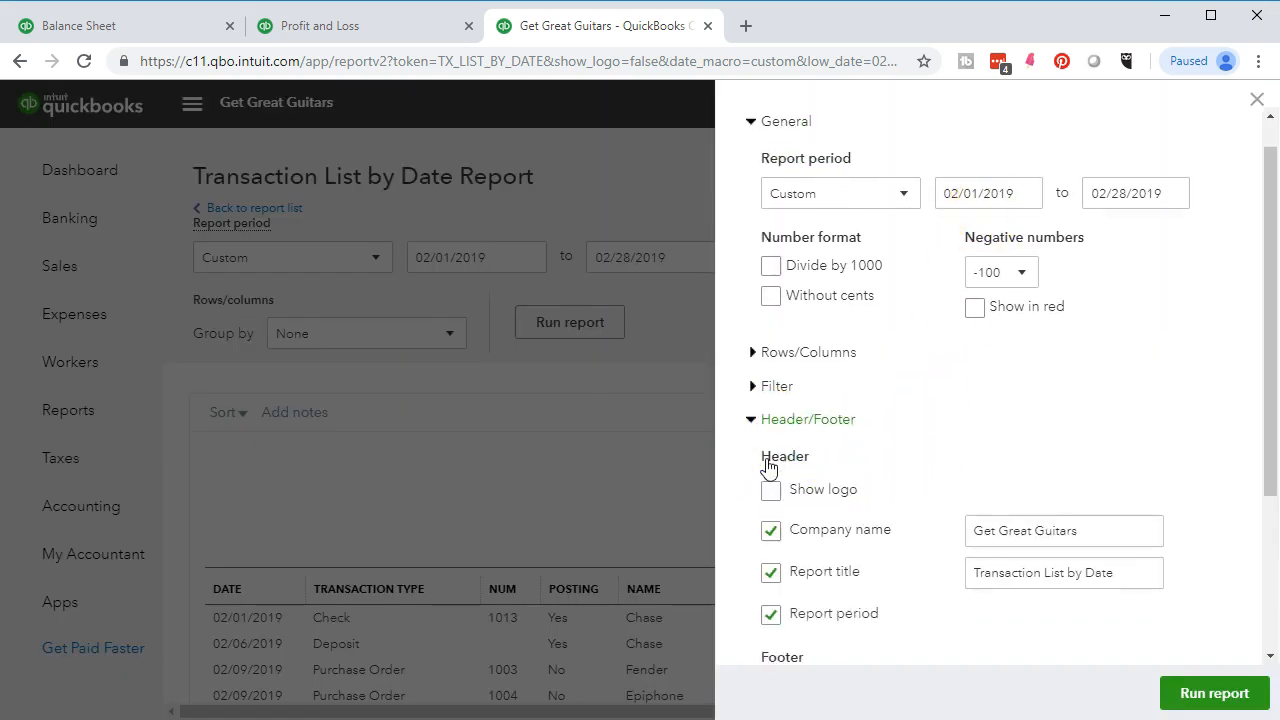
left_click(771, 489)
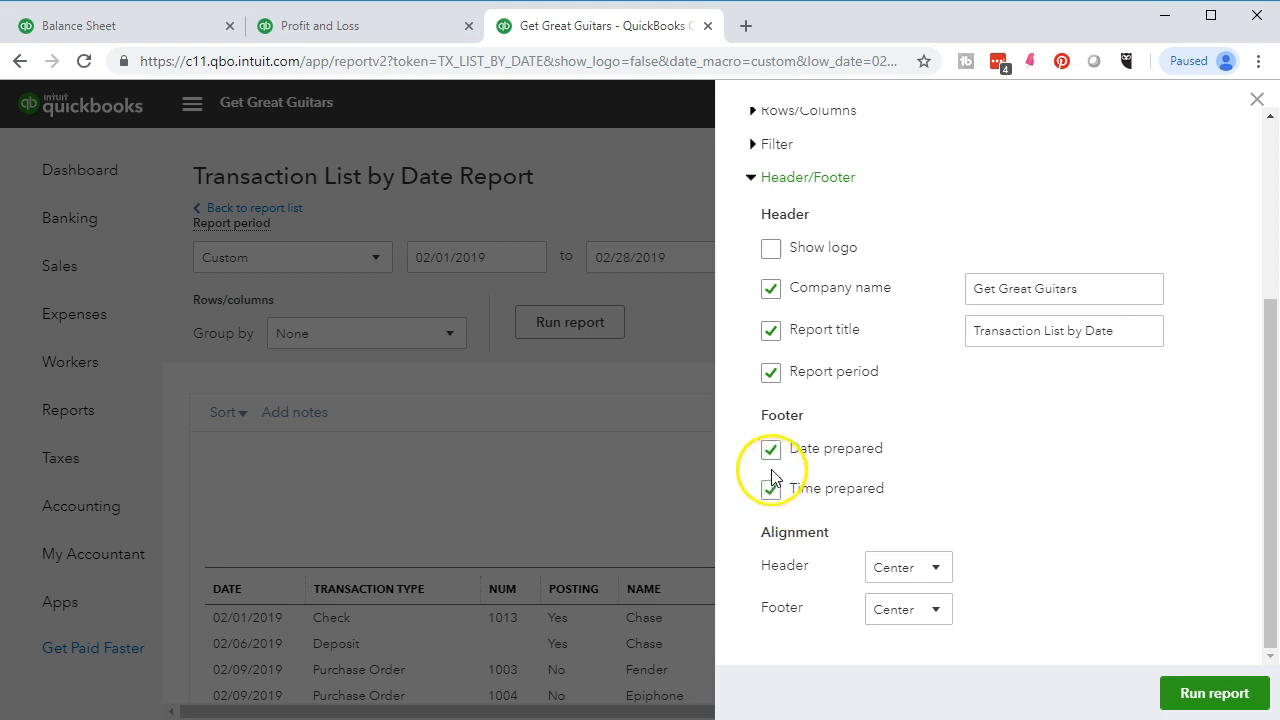
left_click(771, 449)
left_click(771, 489)
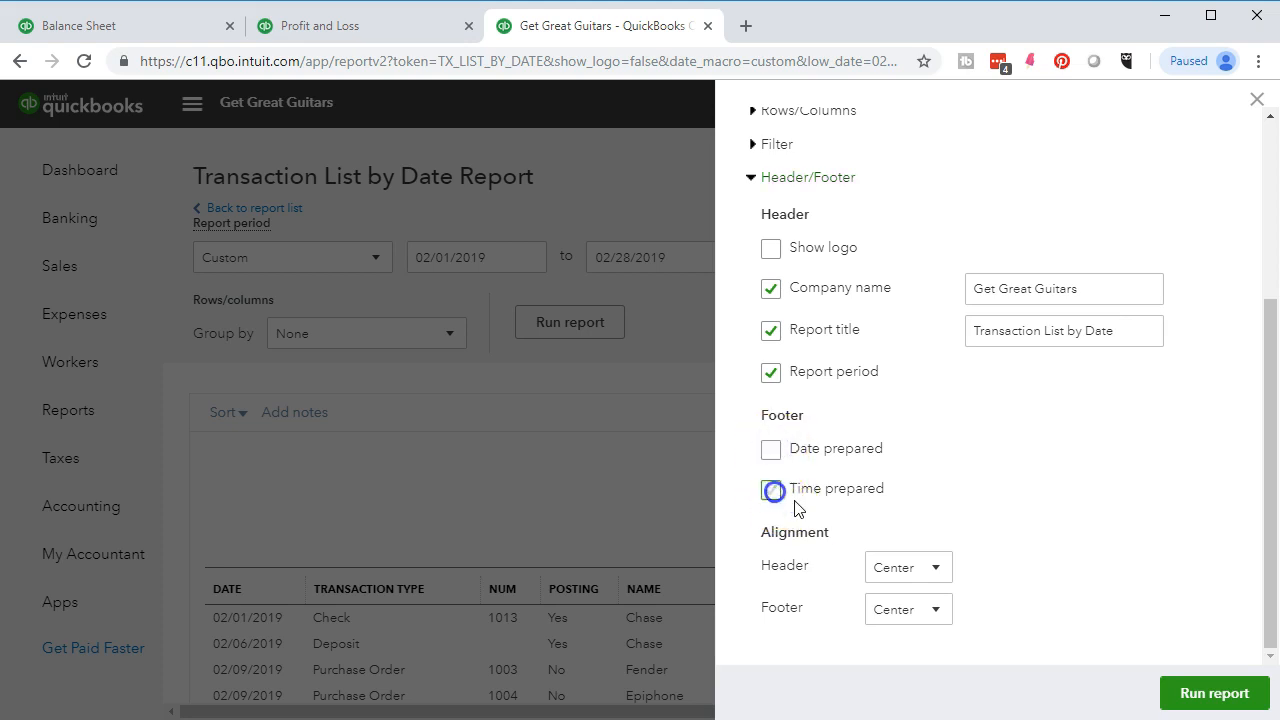
- Format the report without cents and with negative numbers as (100) in red, and rerun it
scroll(817, 515, "up", 5)
left_click(771, 333)
left_click(1015, 313)
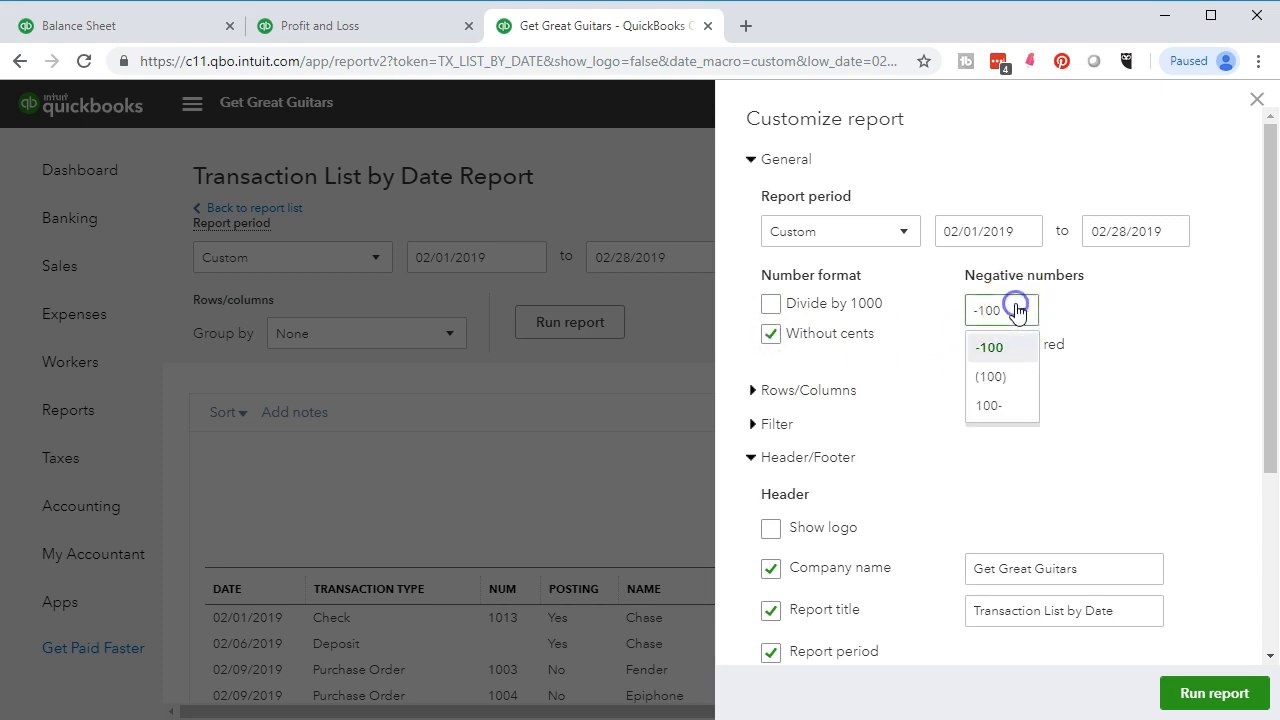
left_click(1007, 376)
left_click(975, 345)
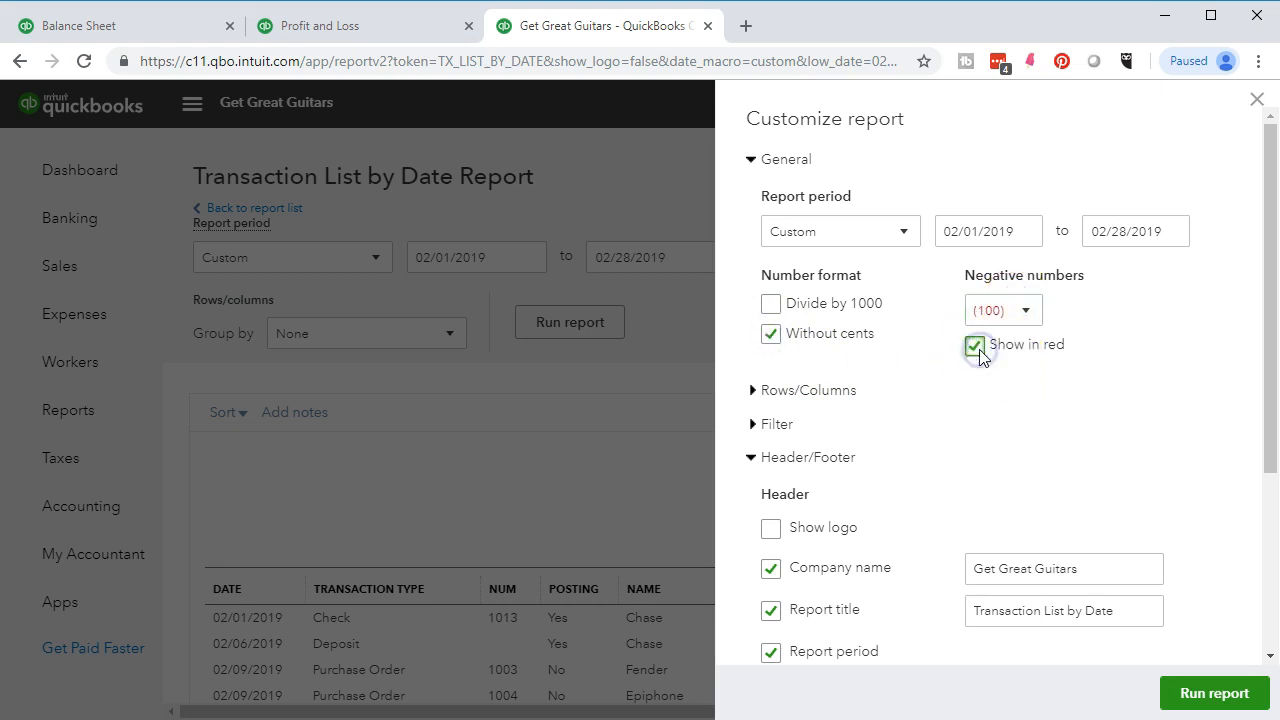
left_click(1240, 692)
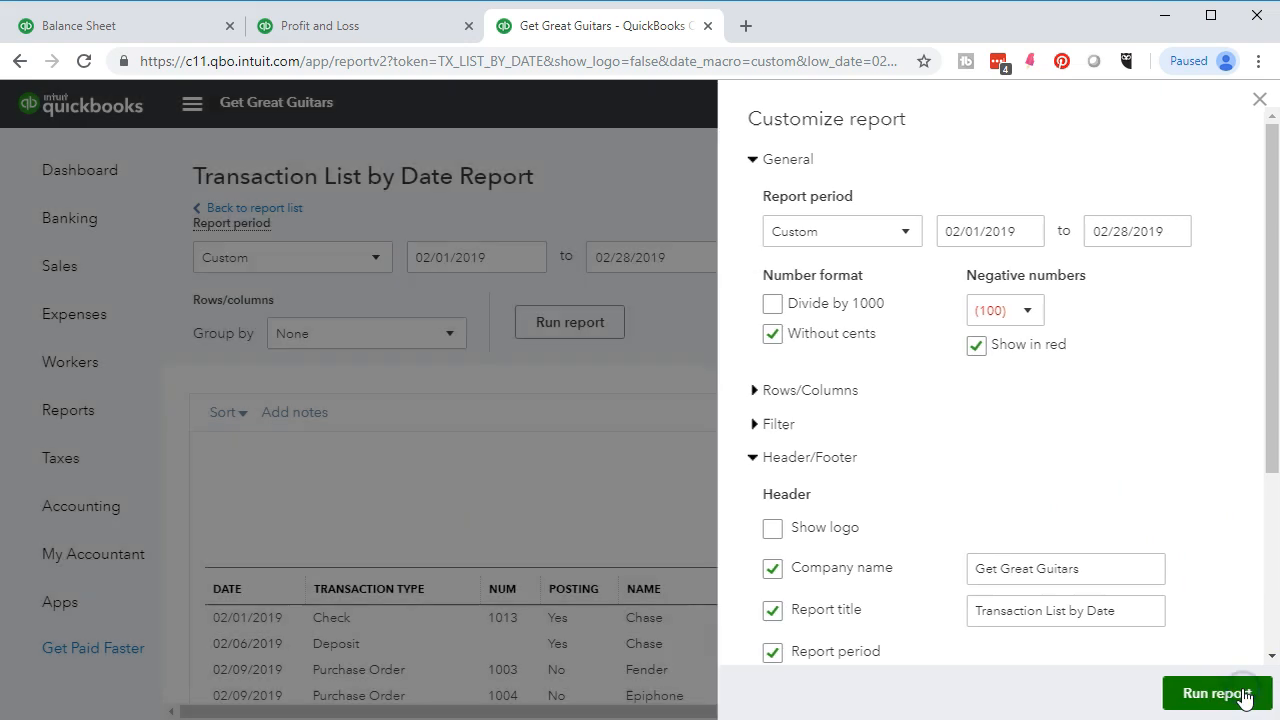
- Open the report's print view and check the portrait print preview and its additional settings without printing
scroll(1108, 555, "up", 2)
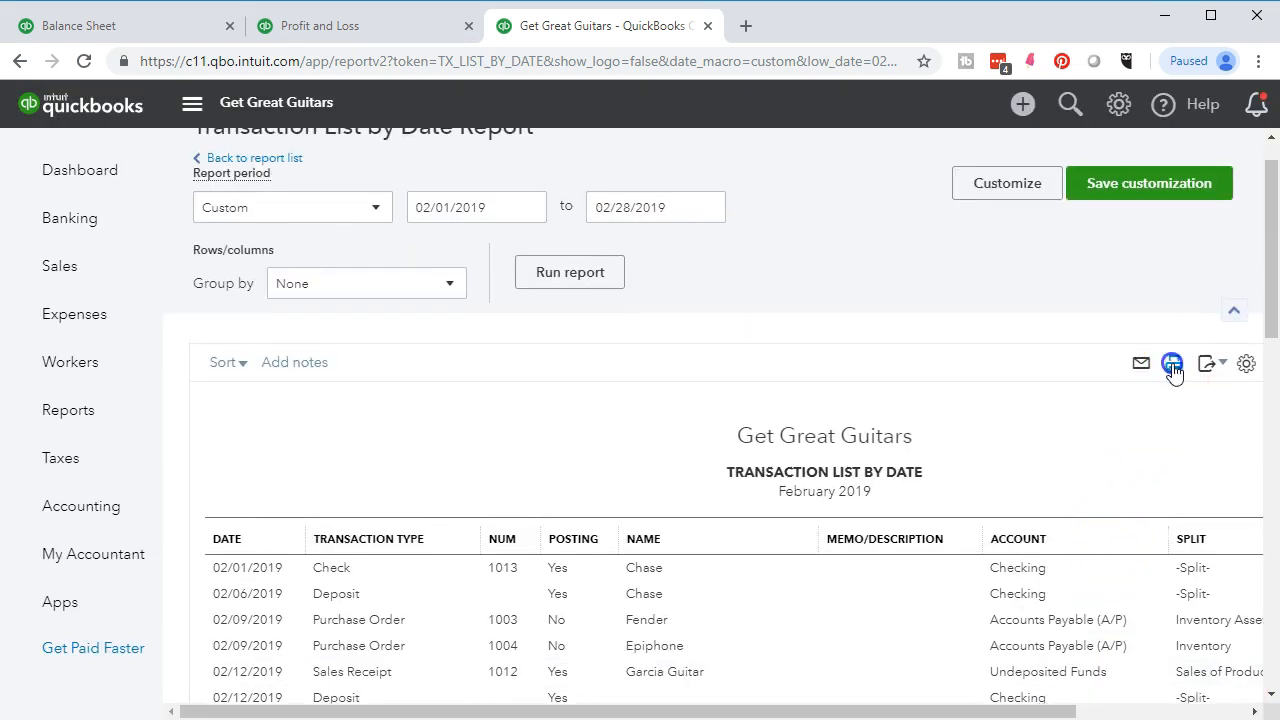
left_click(1172, 366)
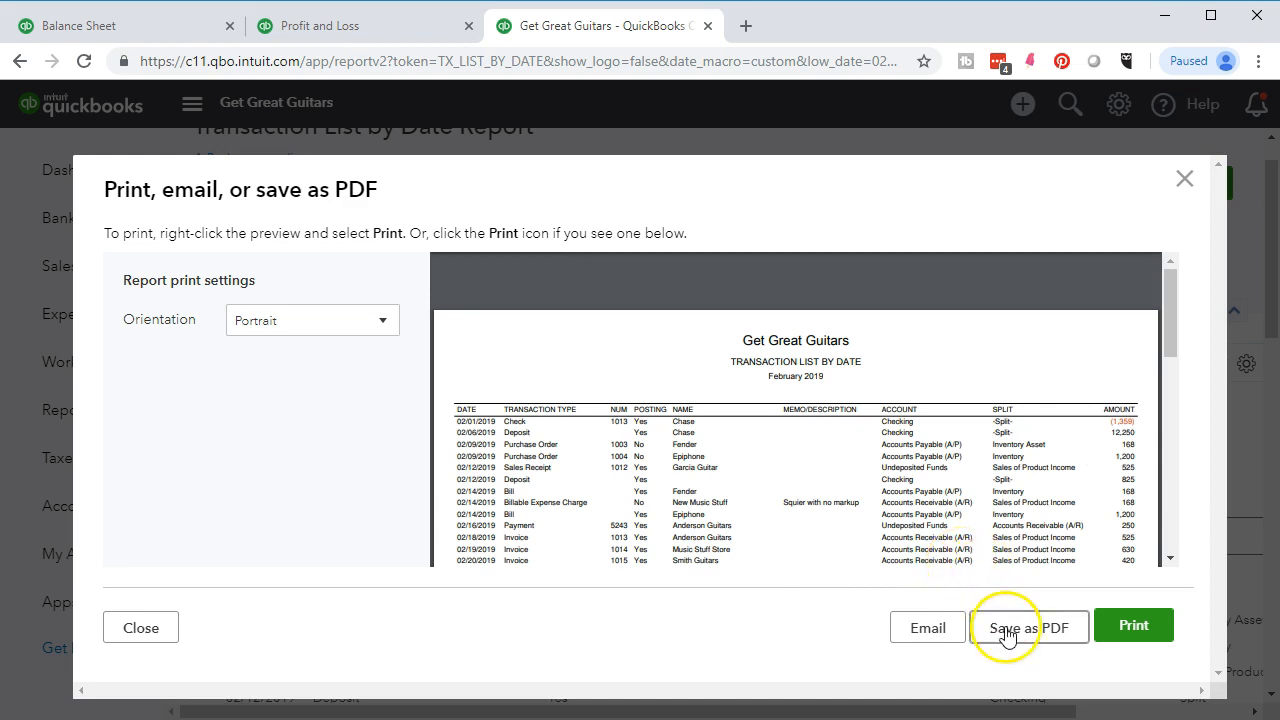
left_click(1118, 625)
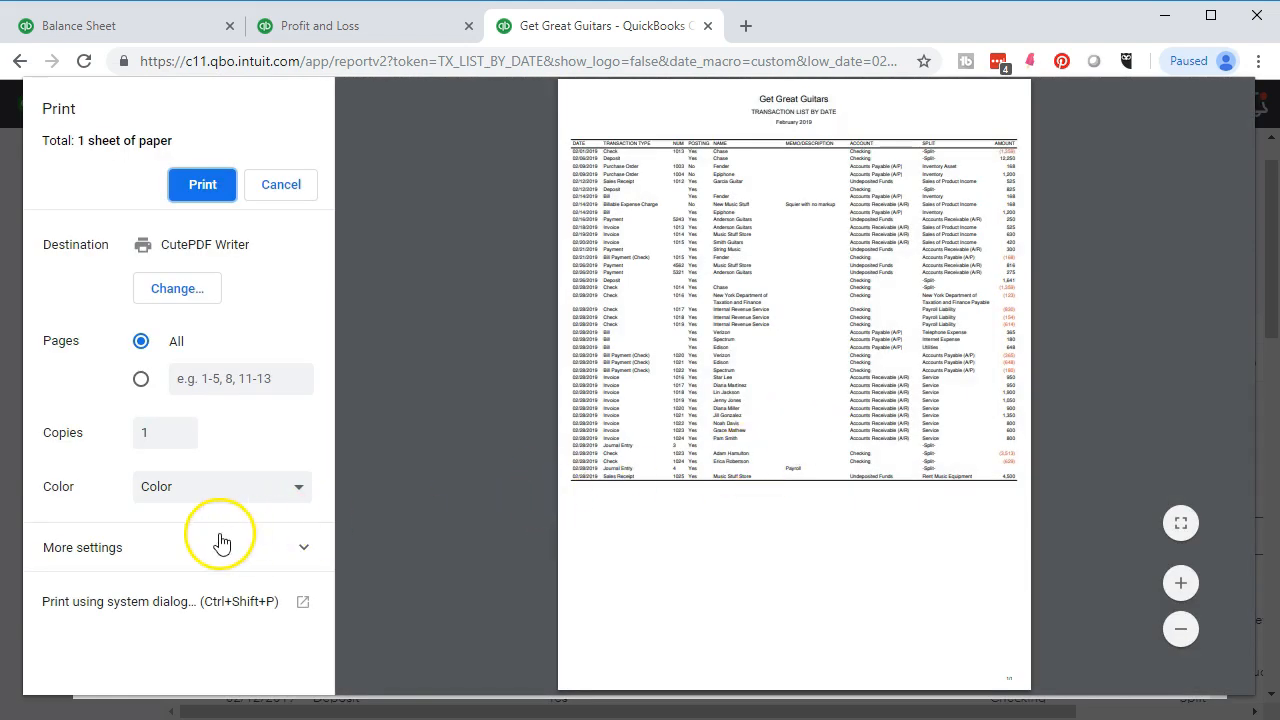
left_click(303, 548)
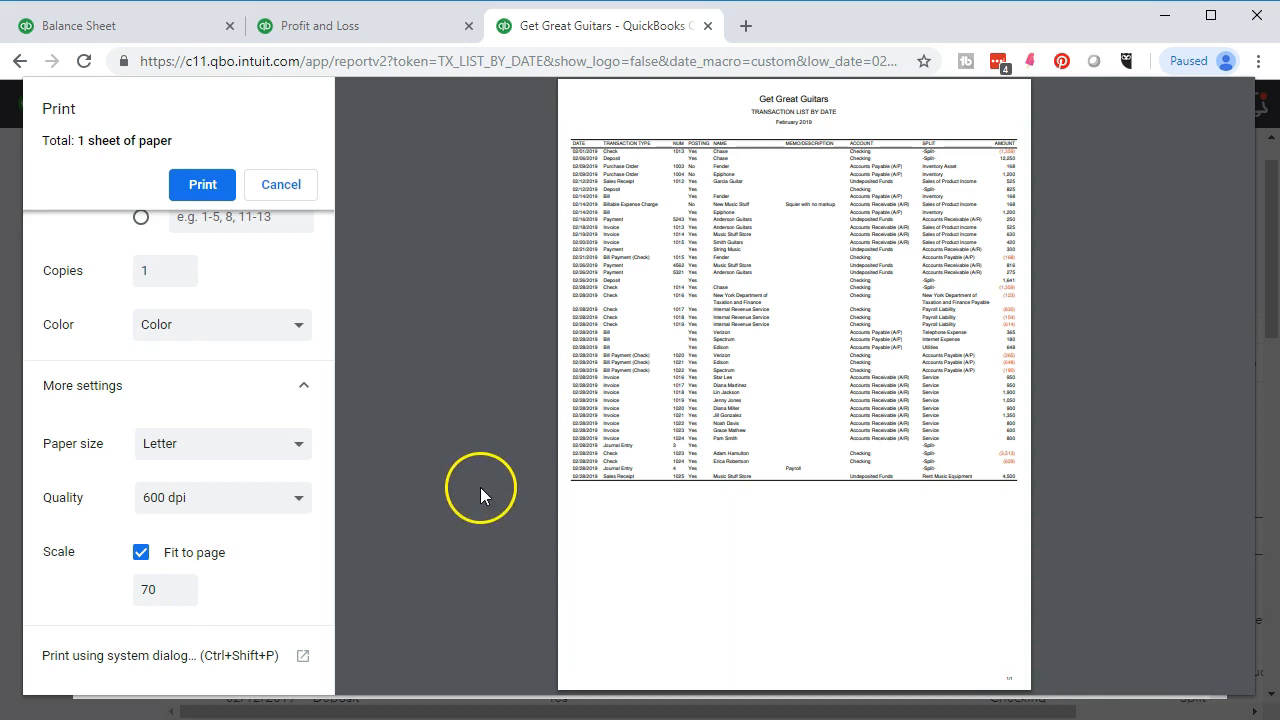
left_click(284, 190)
- Change the report's print orientation to Landscape and open the print preview with its additional settings expanded
left_click(378, 330)
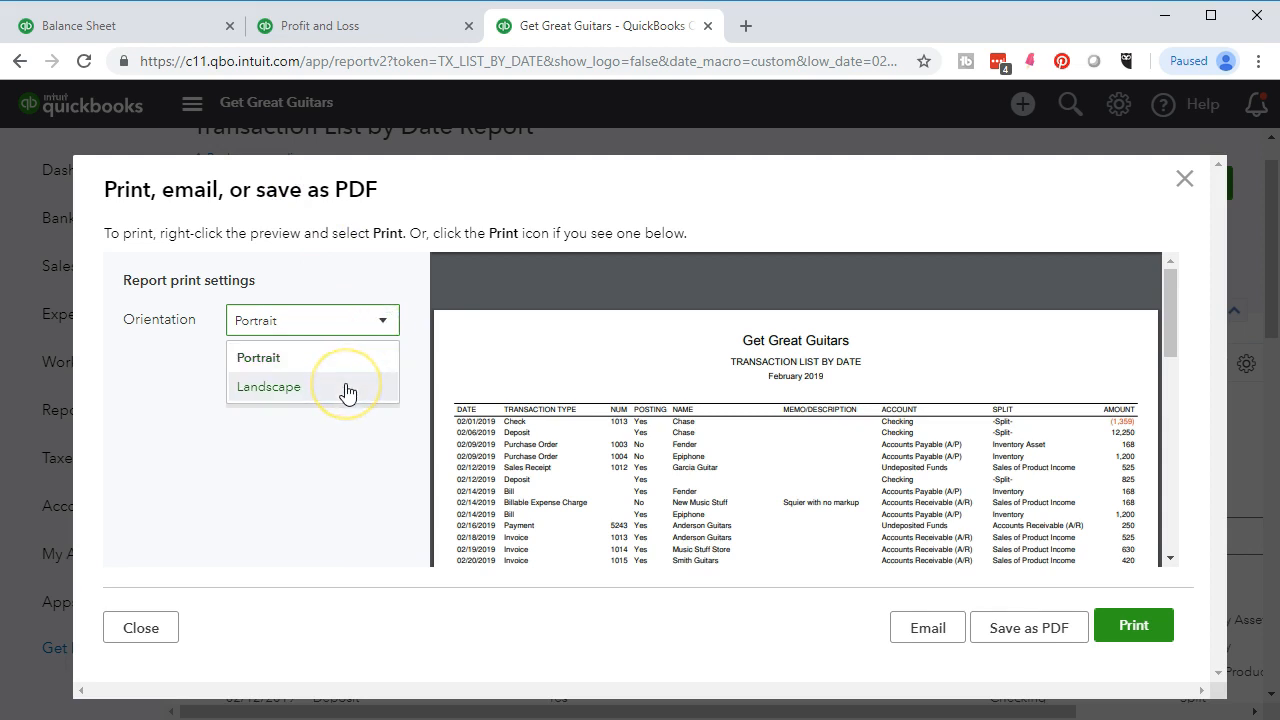
left_click(347, 392)
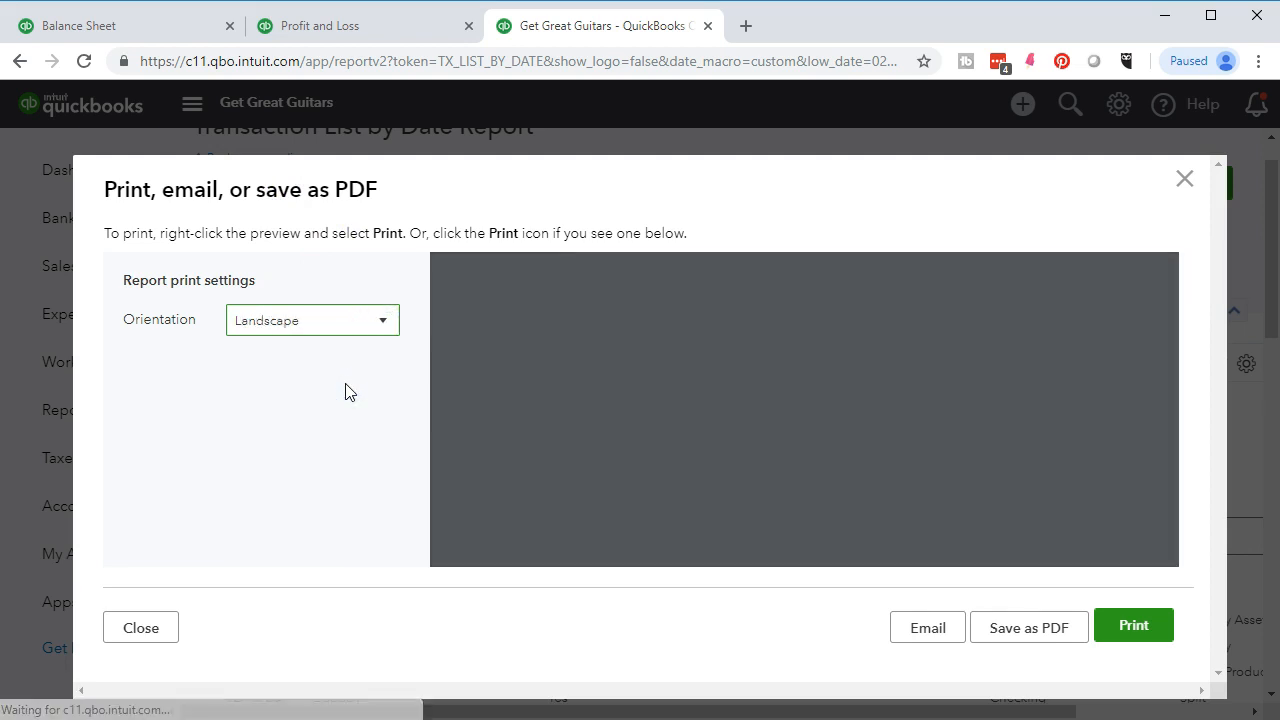
left_click(1130, 628)
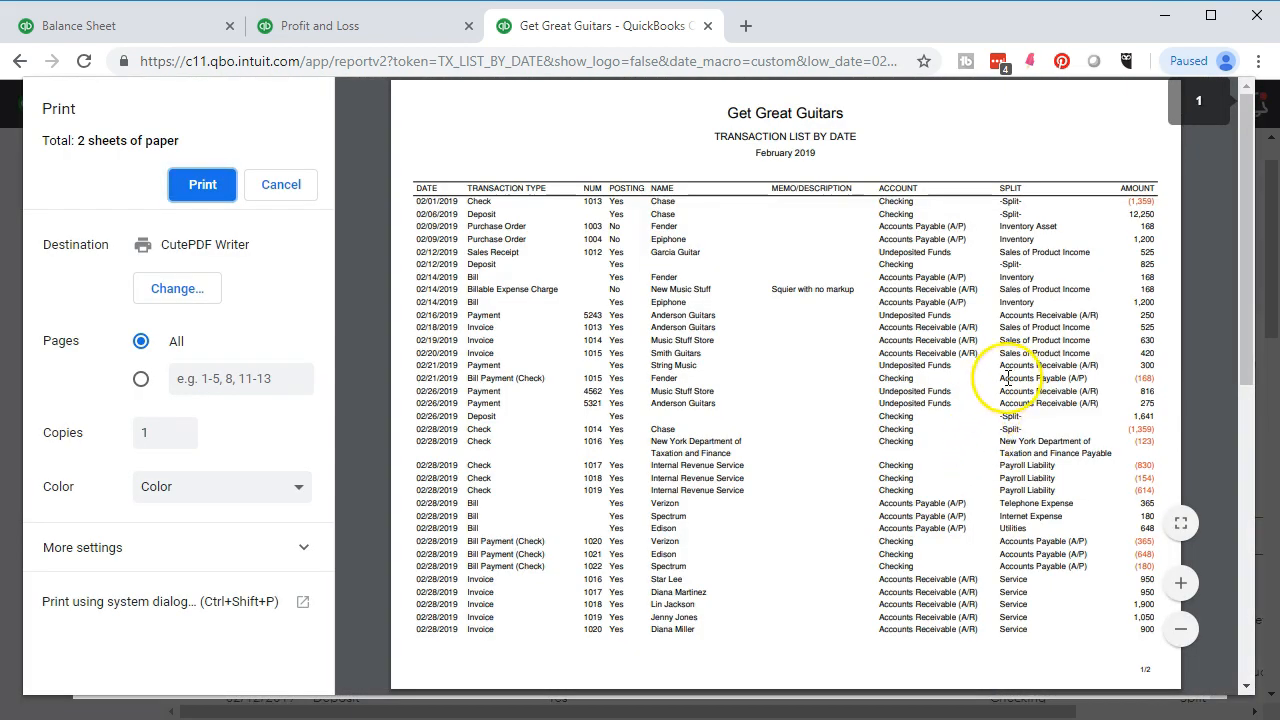
left_click(300, 547)
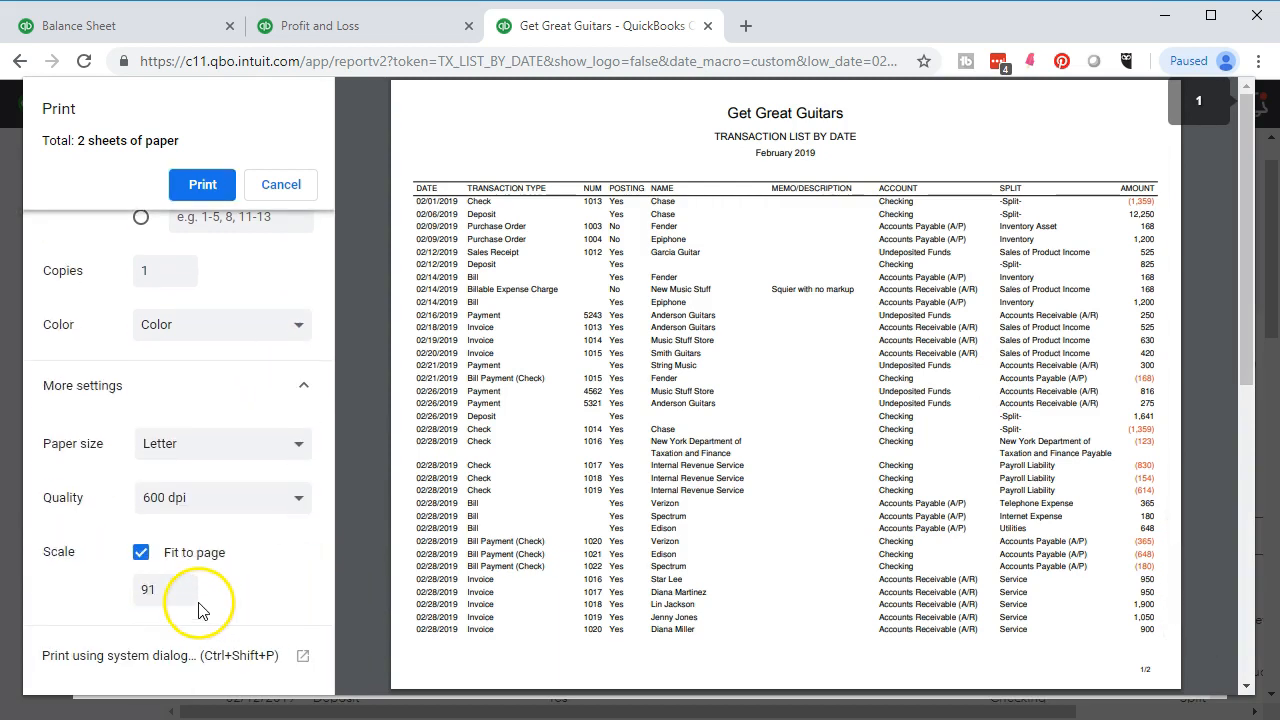
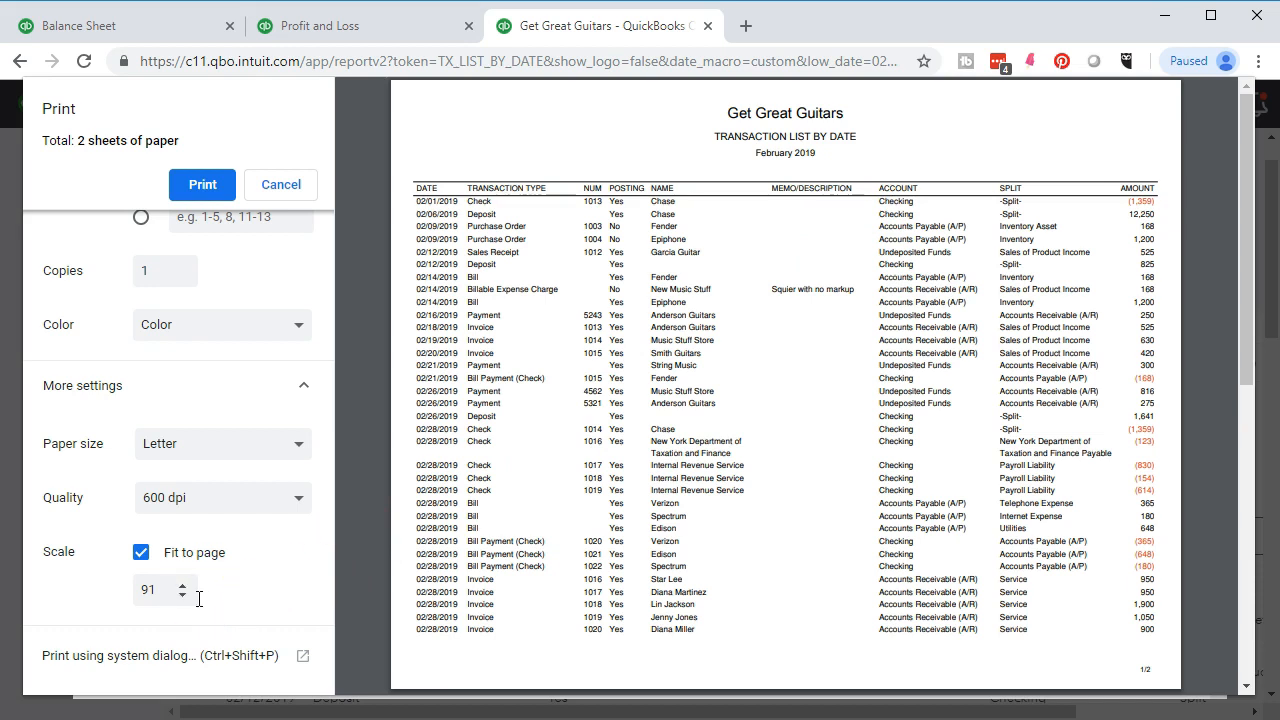
- Print the landscape report to a PDF file named "Transaction List by Date 02.28.19" in the Section 8 folder
left_click(206, 200)
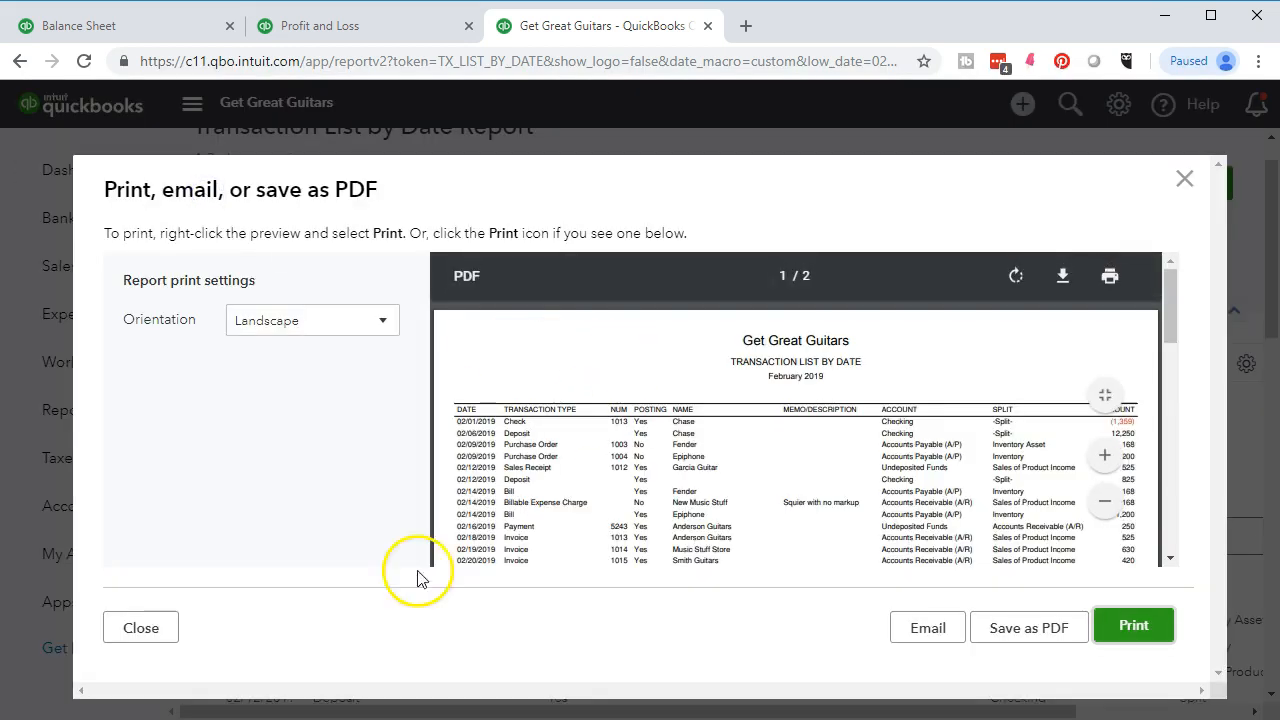
left_click_drag(694, 183, 434, 262)
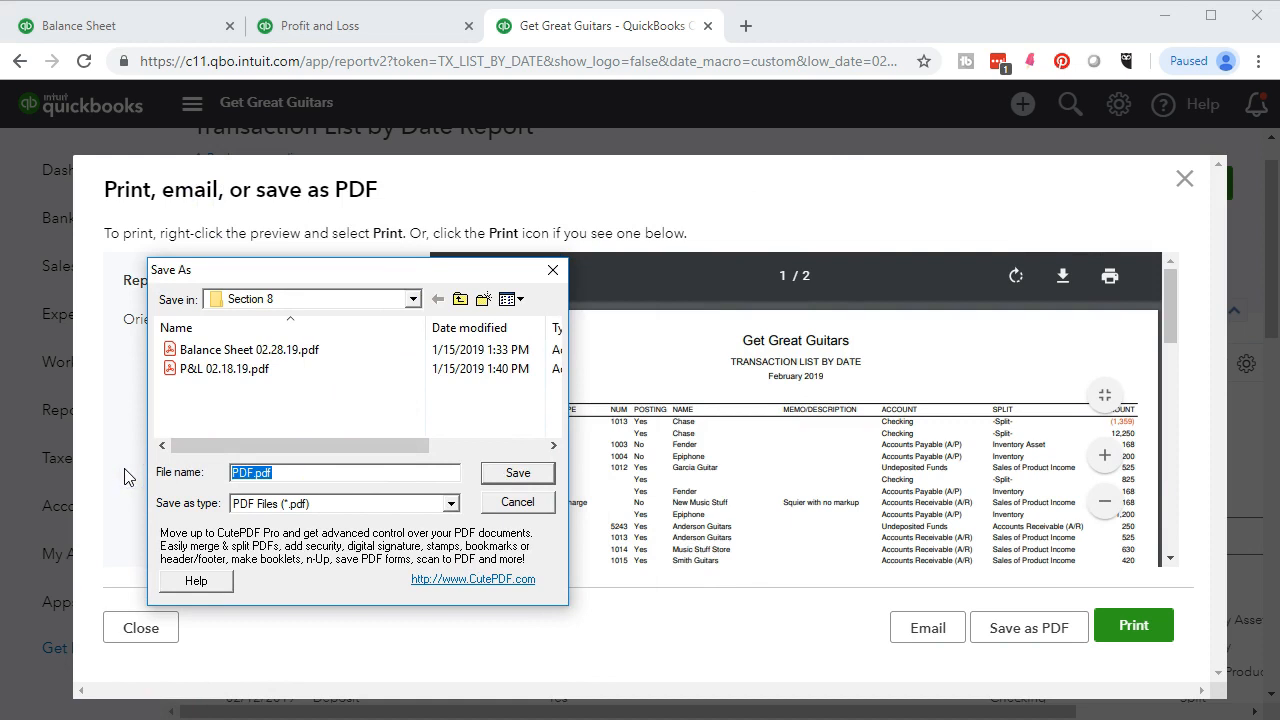
type("Transaction List by Date 02.28")
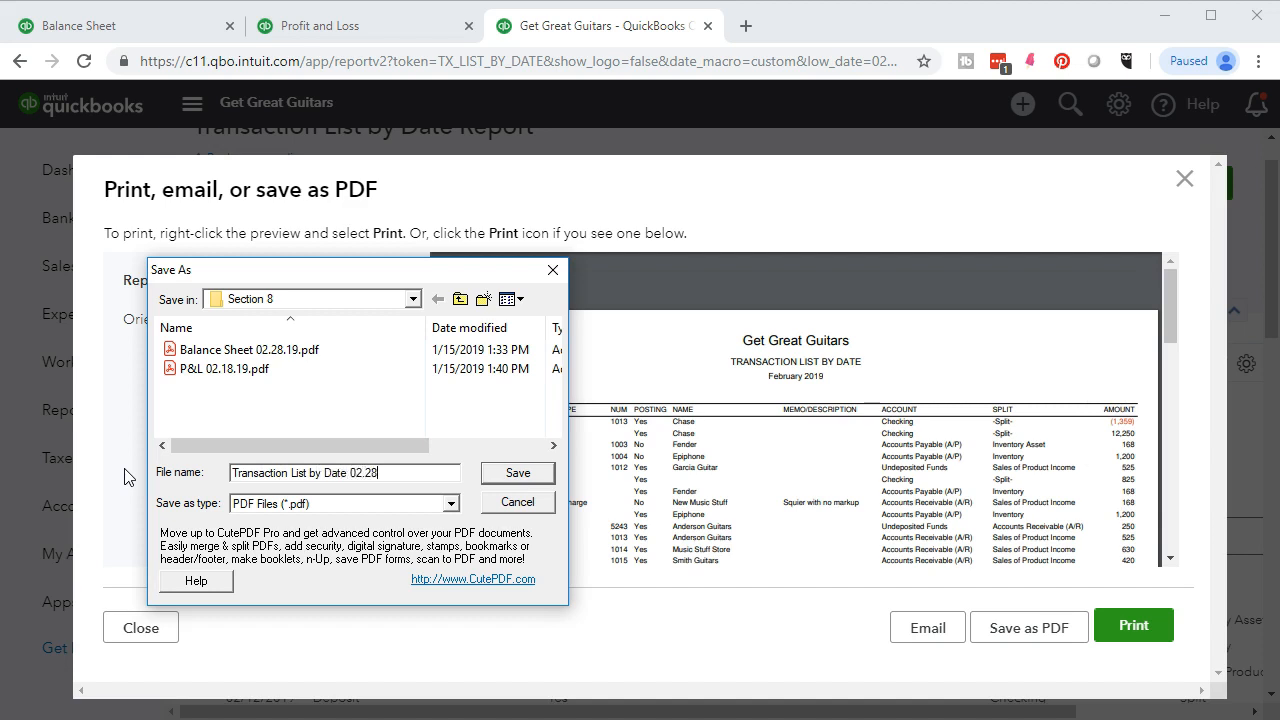
key("shift+Left")
key("shift+Left")
key("shift+Left")
key("shift+Left")
key("shift+Left")
key("shift+Left")
key("shift+Left")
key("shift+Left")
key("shift+Left")
key("shift+Left")
key("shift+Left")
key("shift+Left")
key("shift+Left")
key("shift+Left")
key("shift+Left")
key("shift+Left")
key("shift+Left")
key("shift+Left")
key("shift+Left")
key("shift+Left")
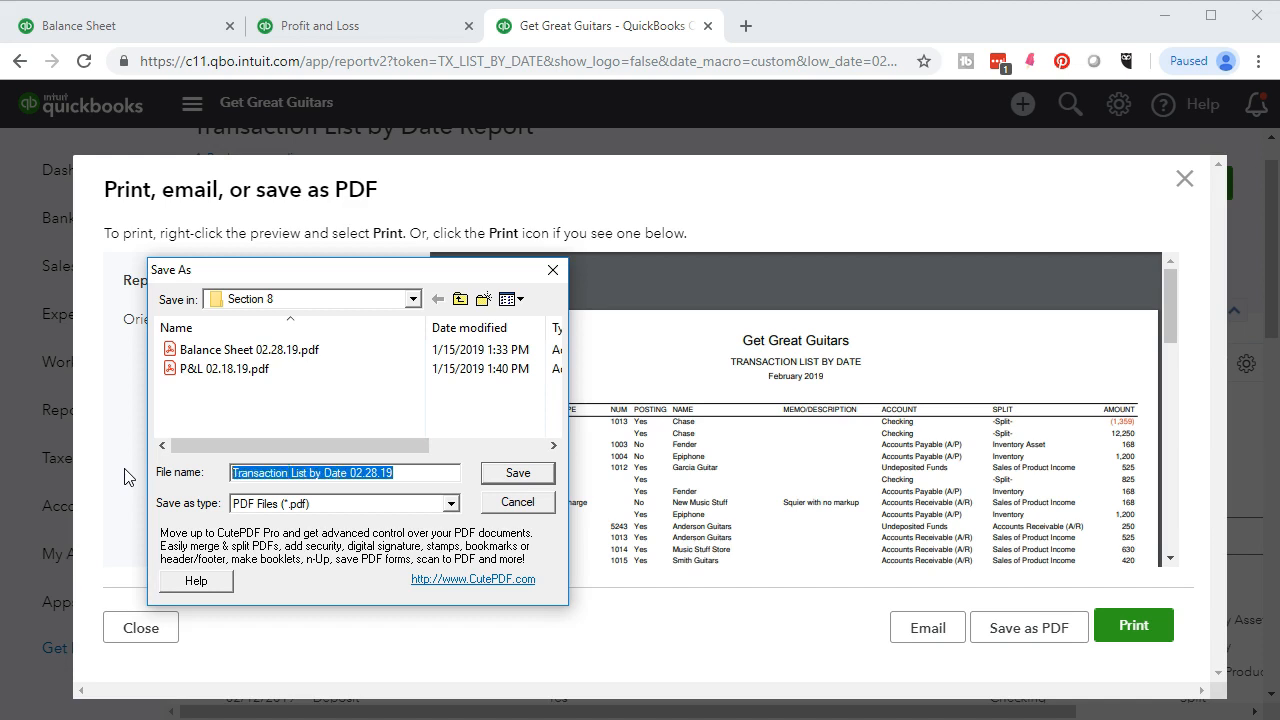
left_click(512, 472)
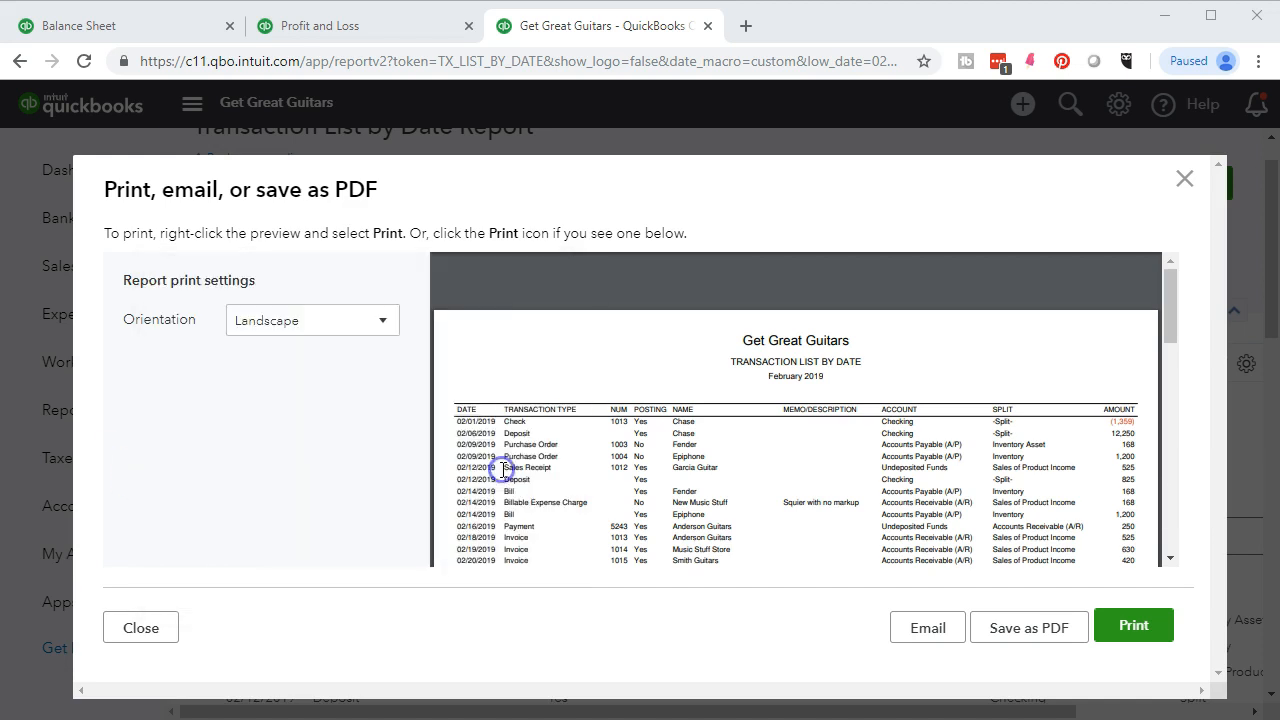
- Close the print view, export the Transaction List by Date report to Excel and open the downloaded workbook
left_click(1185, 180)
scroll(1040, 358, "down", 1)
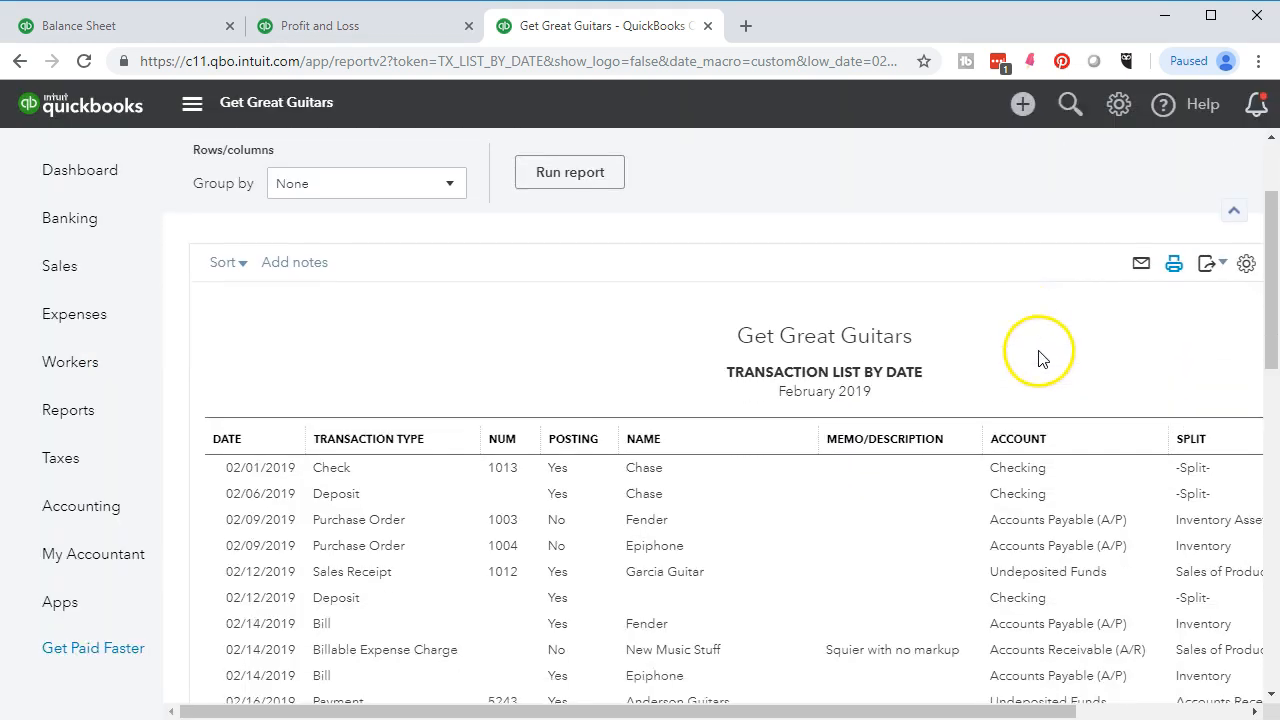
left_click(1220, 265)
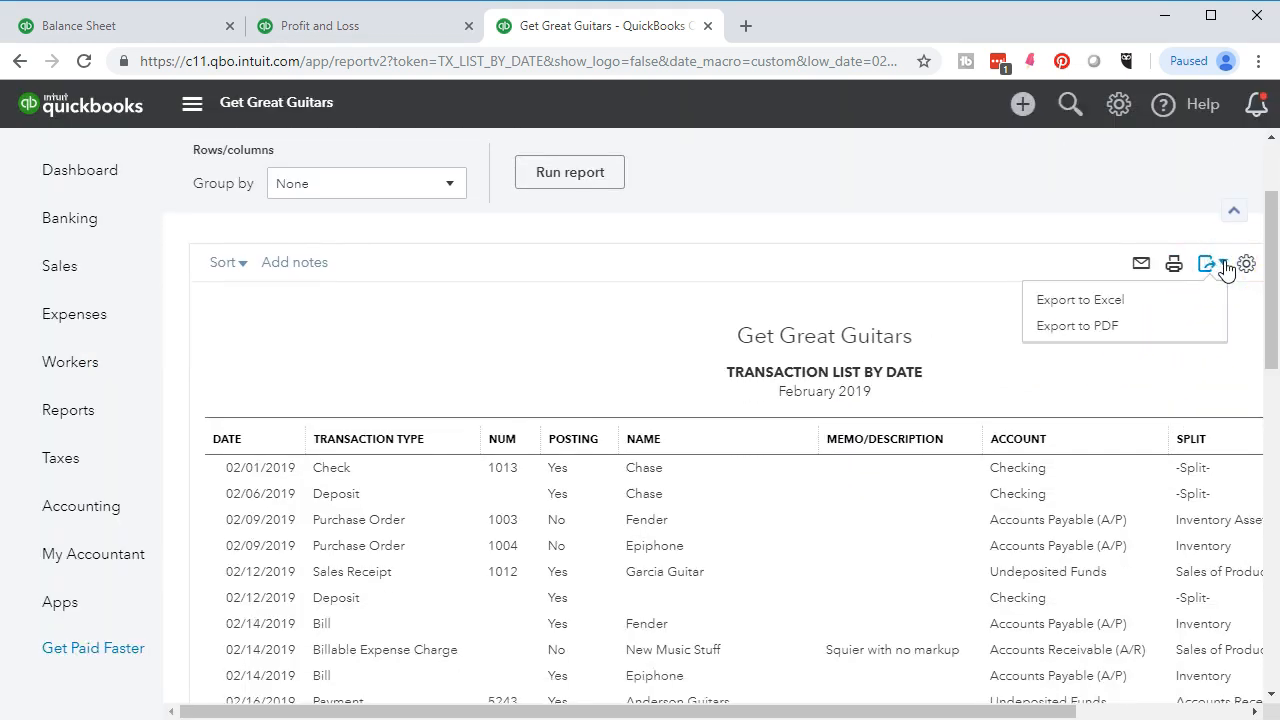
left_click(1110, 300)
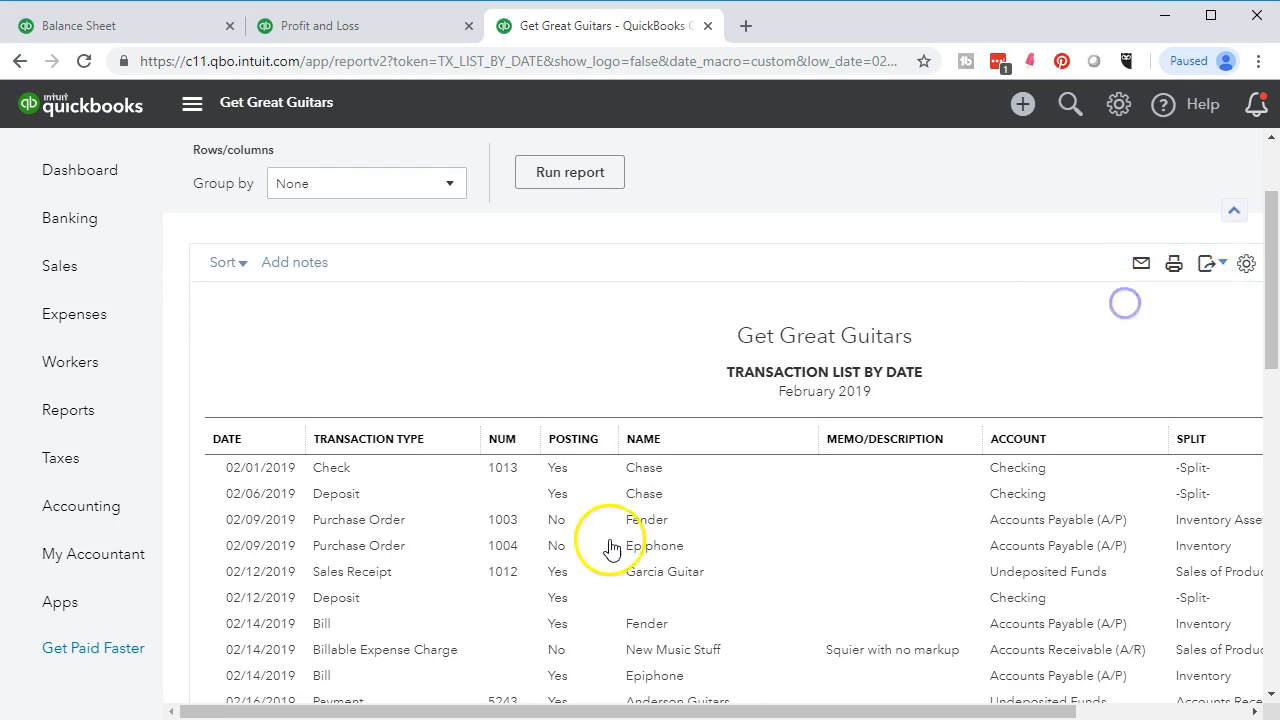
left_click(100, 698)
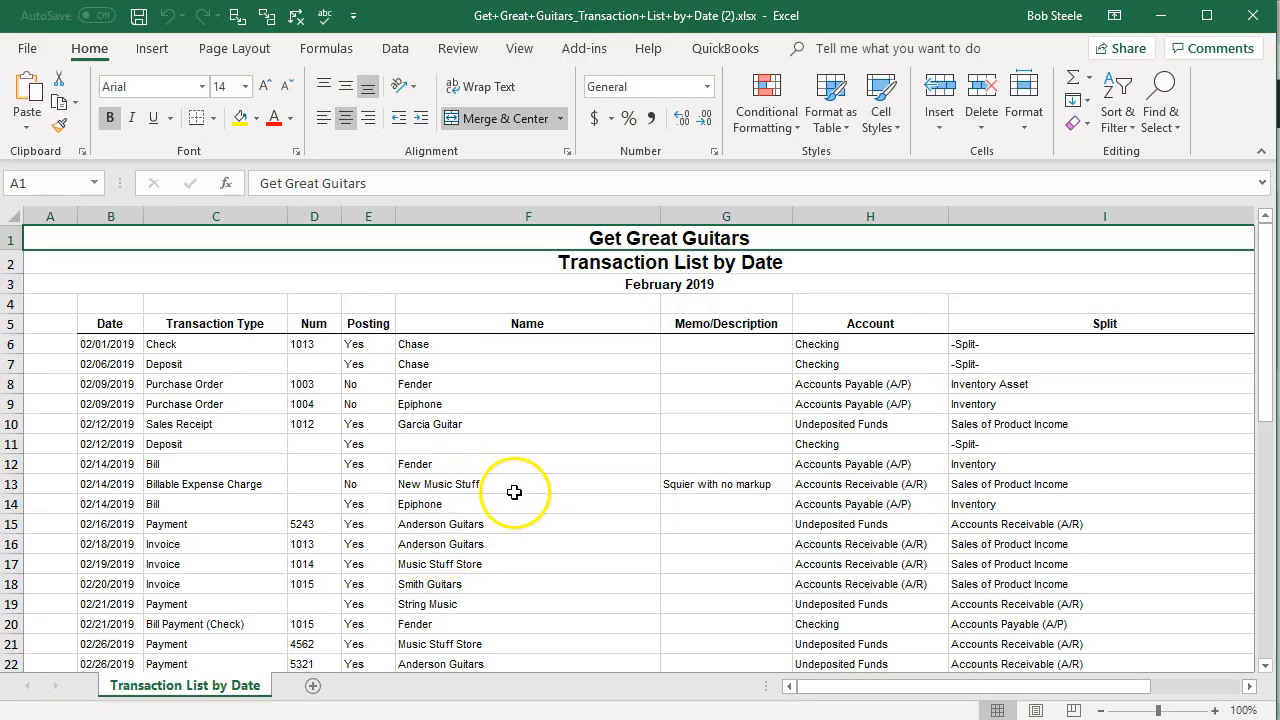
- Show the sheet's page breaks by viewing it in Page Layout and returning to Normal view, and set the page orientation to Landscape
left_click(516, 487)
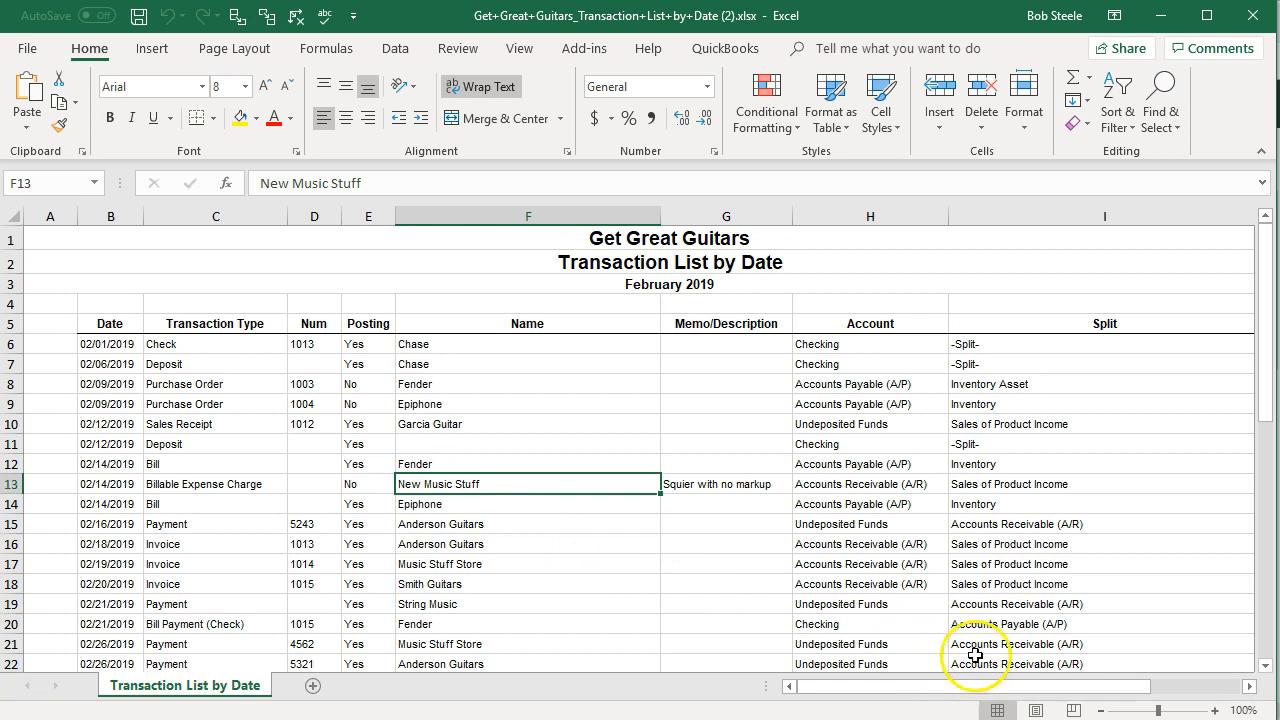
left_click(1037, 710)
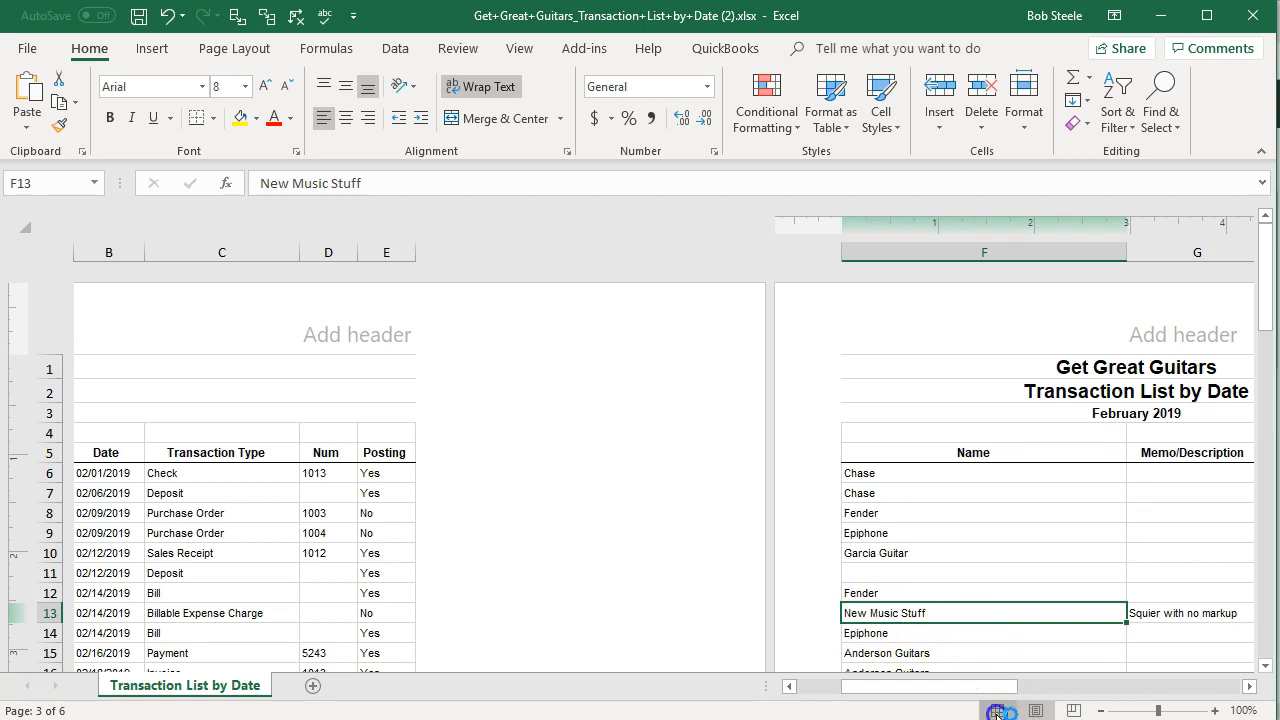
left_click(997, 710)
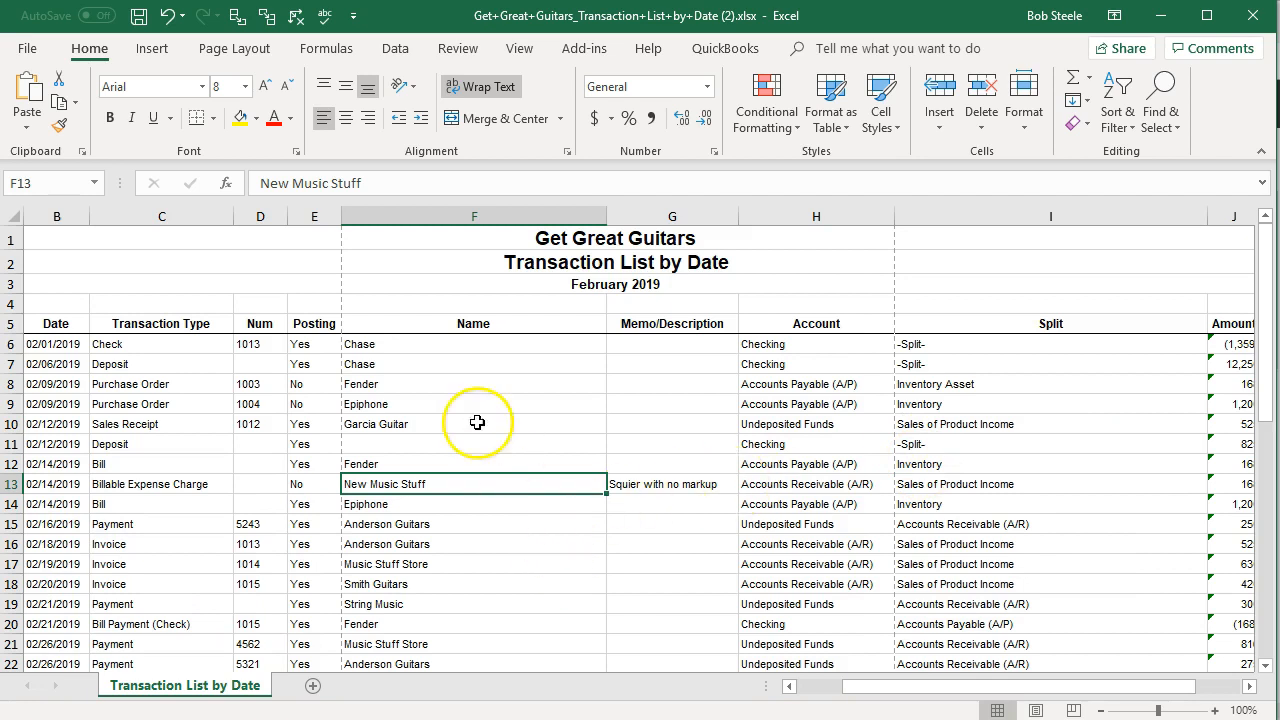
left_click(230, 50)
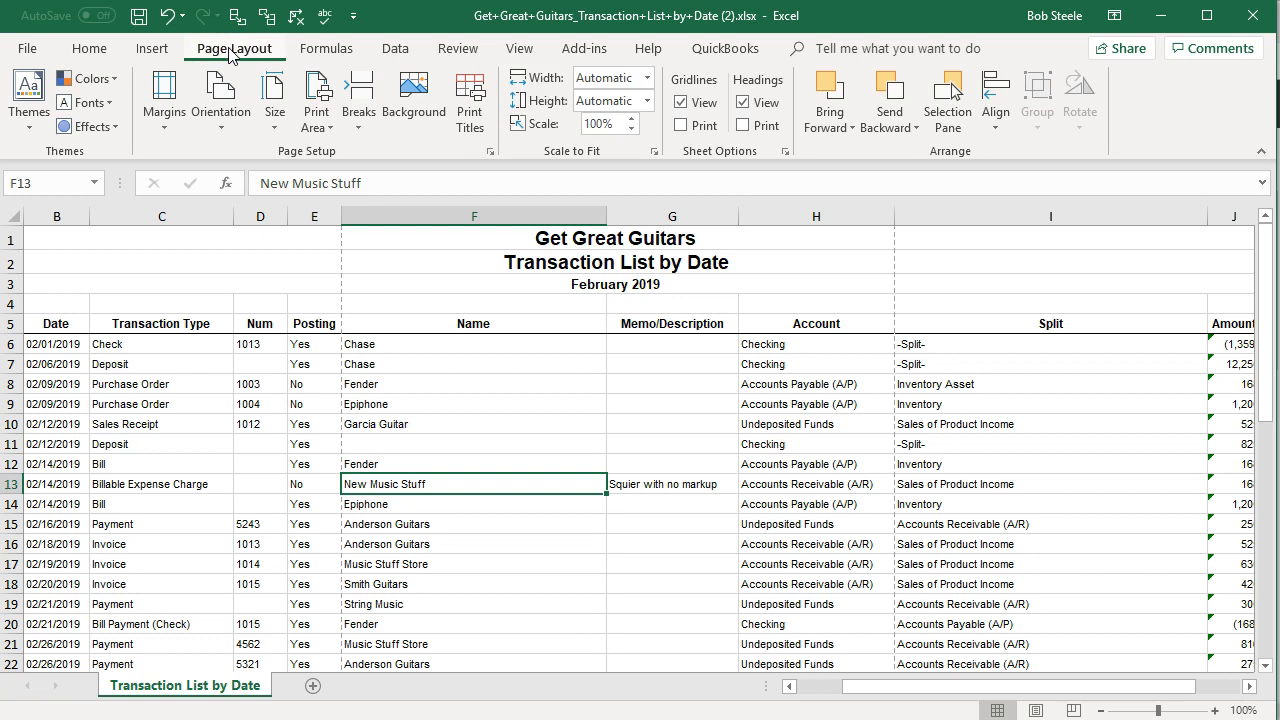
left_click(230, 110)
left_click(255, 207)
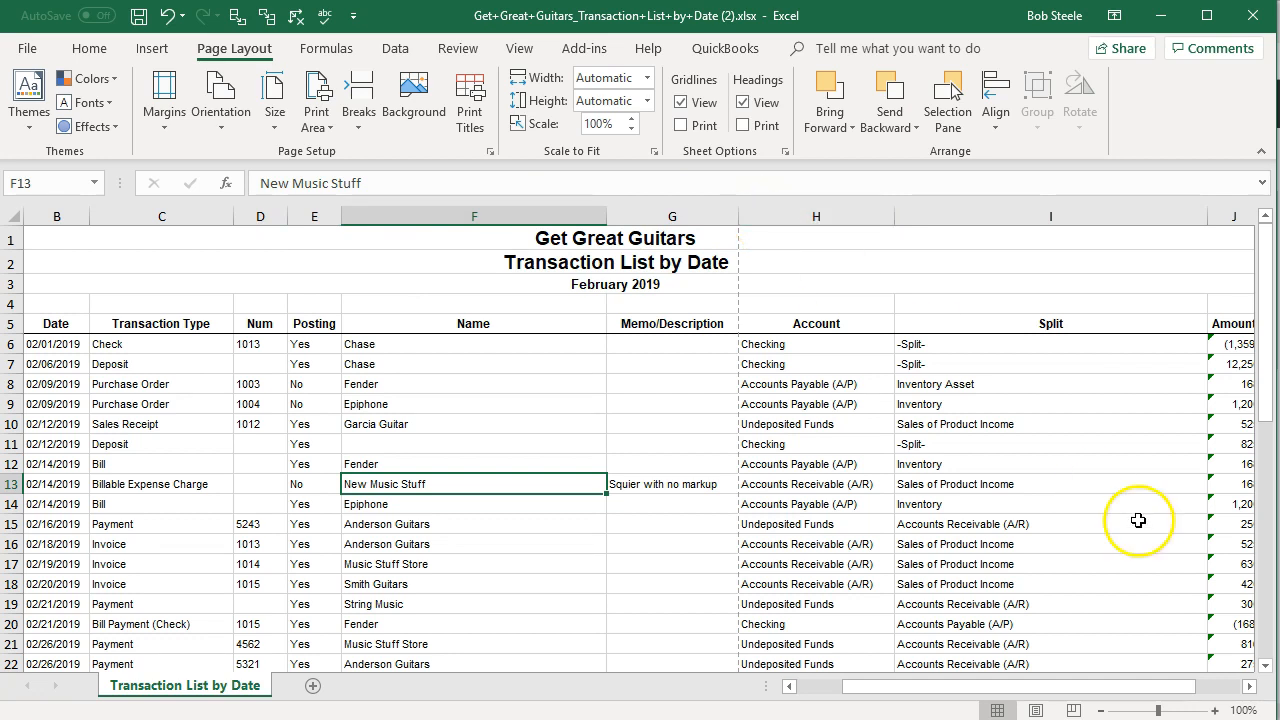
- Narrow the Split column (I) to about the width of its "Accounts Receivable (A/R)" entries
scroll(1202, 532, "down", 3)
scroll(1201, 532, "up", 2)
scroll(1200, 528, "up", 1)
scroll(1199, 528, "down", 3)
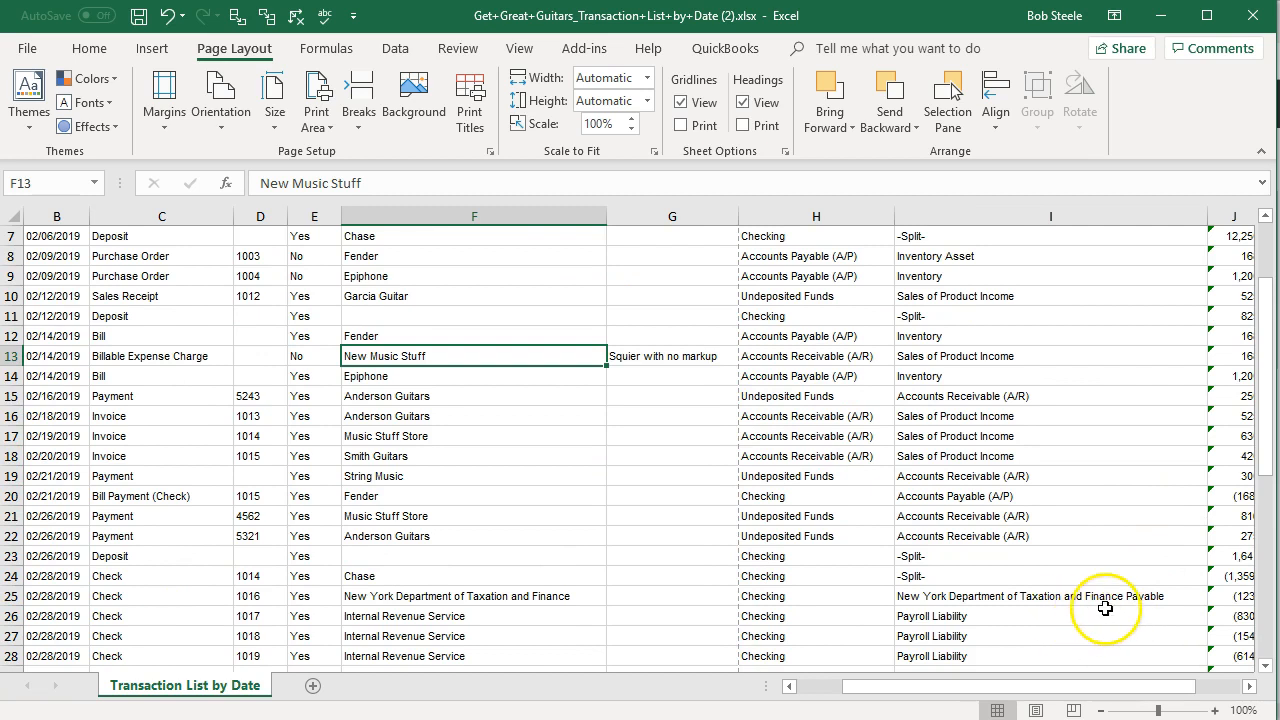
left_click_drag(1209, 218, 1036, 248)
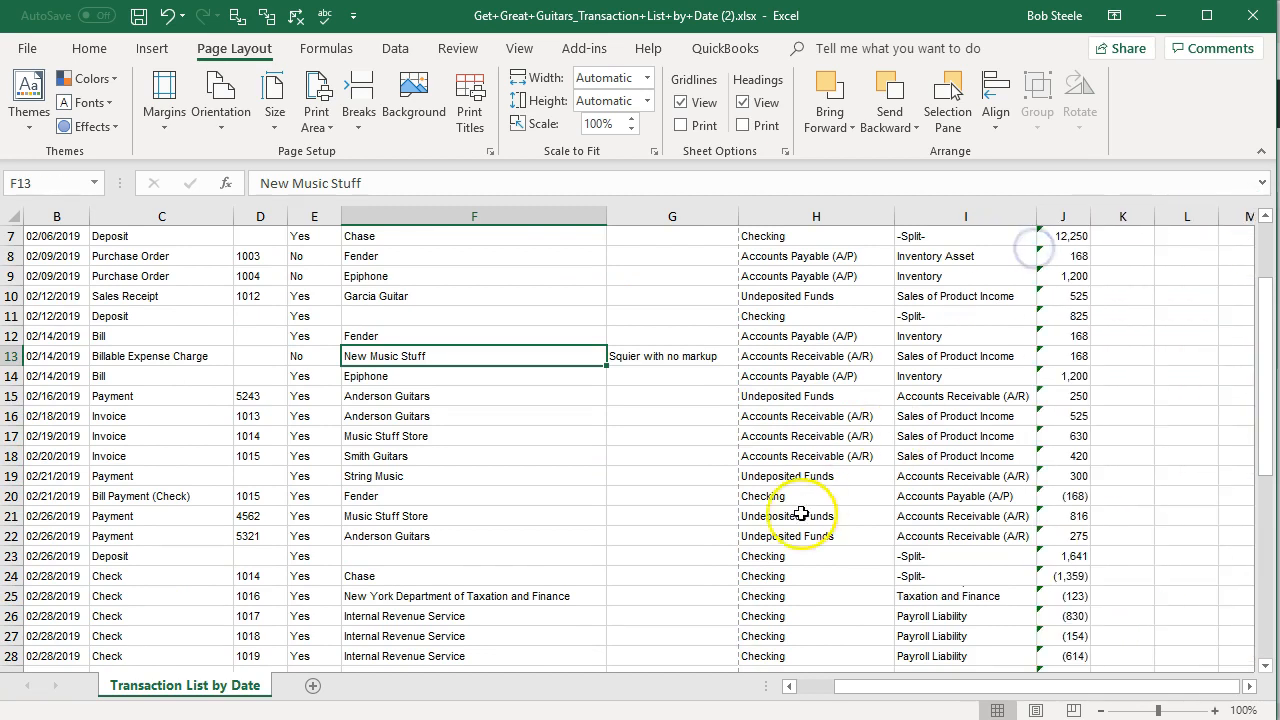
scroll(760, 520, "up", 2)
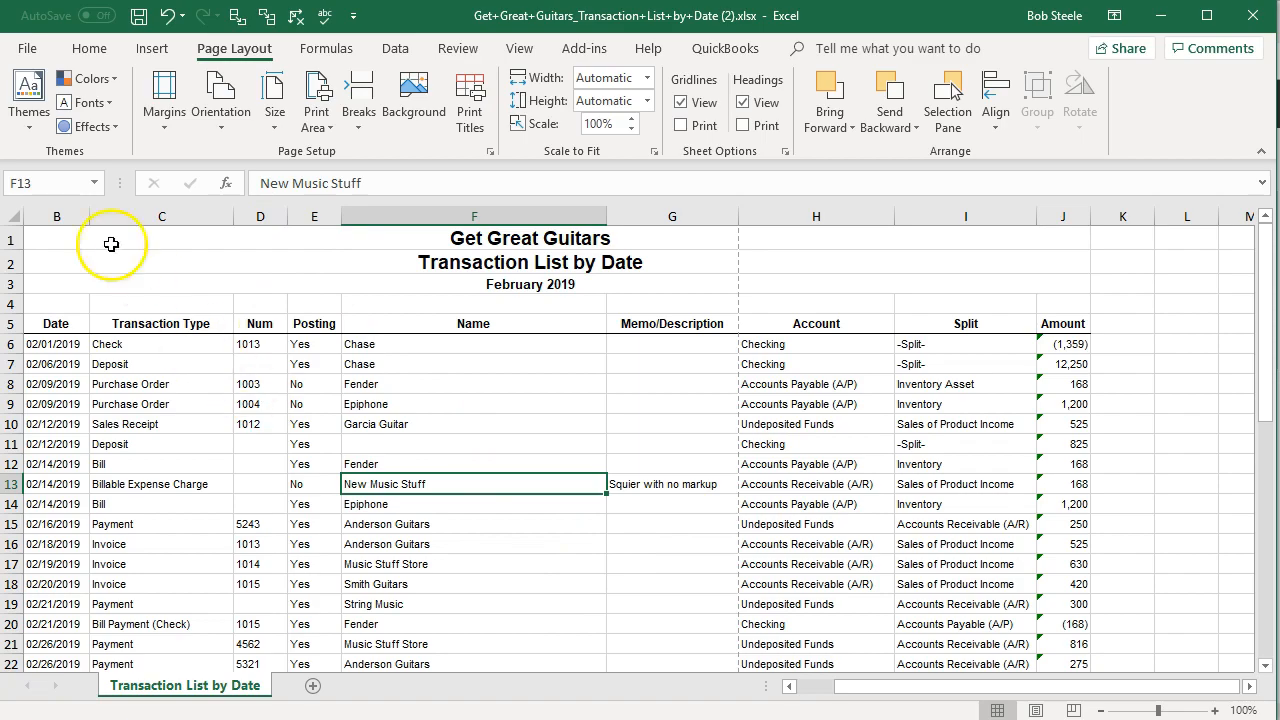
- Set the print scaling to Fit All Columns on One Page and check each page of the print preview
left_click(25, 50)
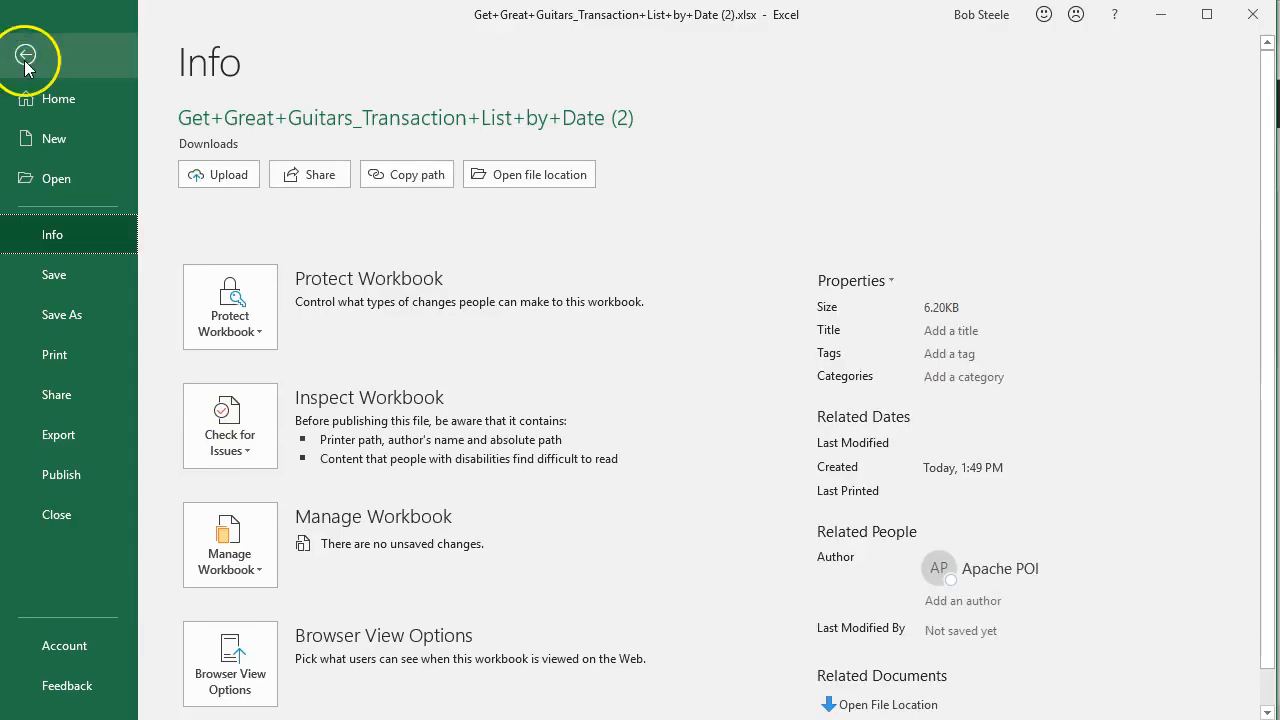
left_click(70, 356)
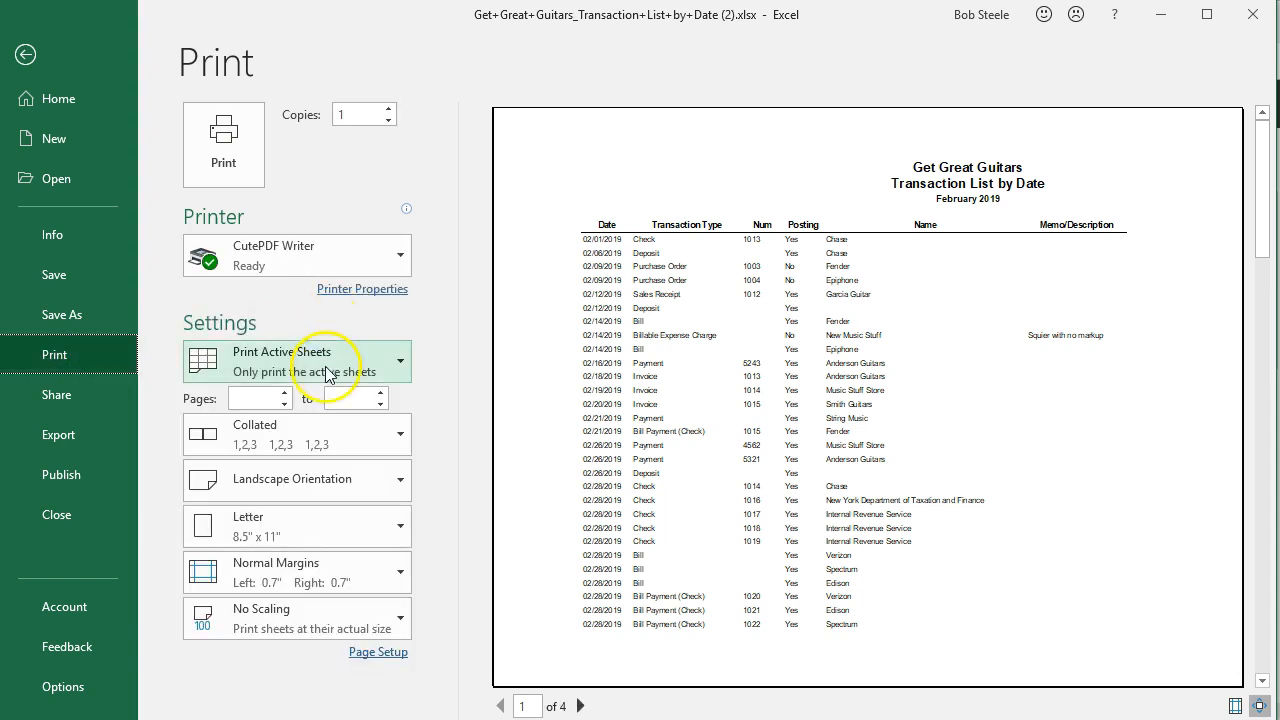
left_click(347, 626)
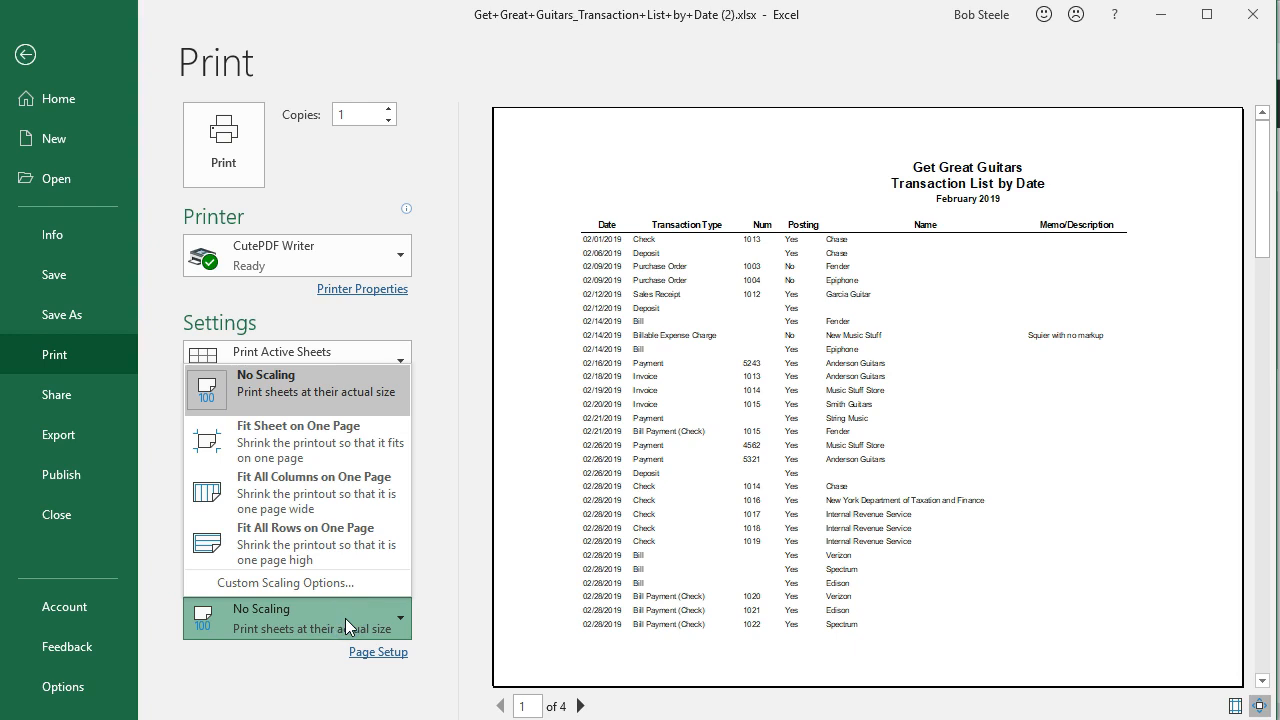
left_click(336, 496)
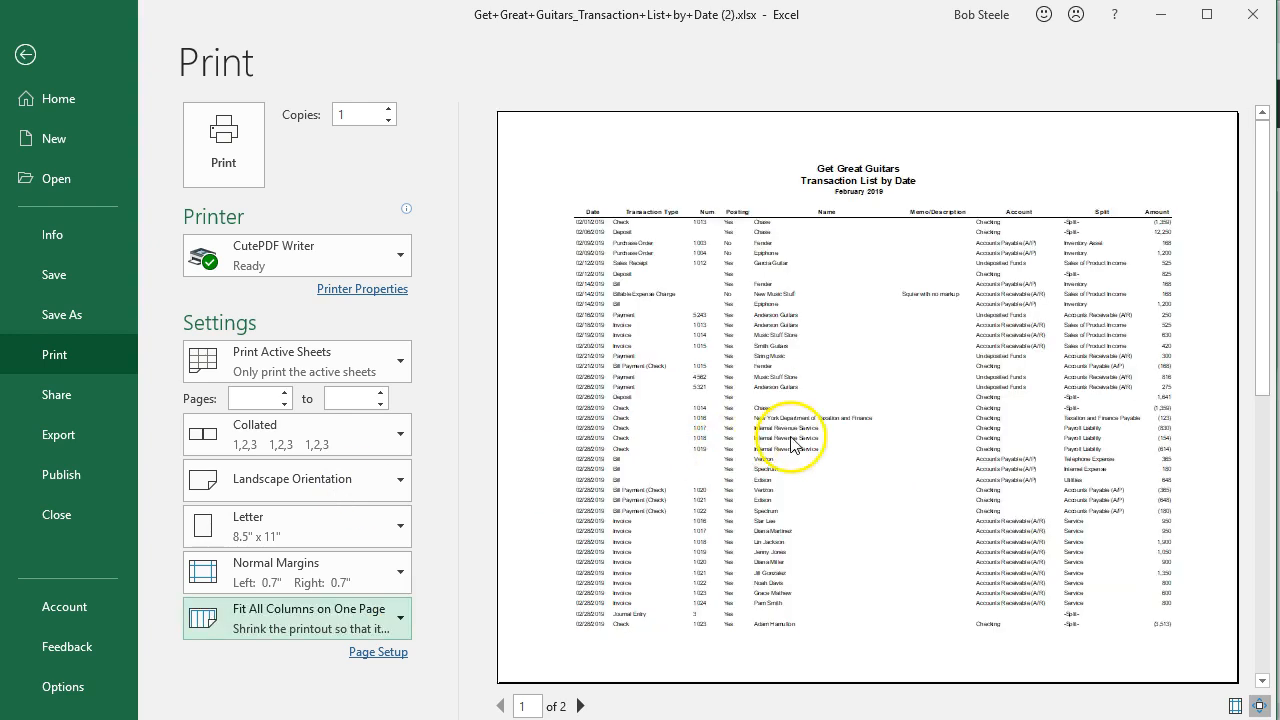
scroll(810, 438, "down", 1)
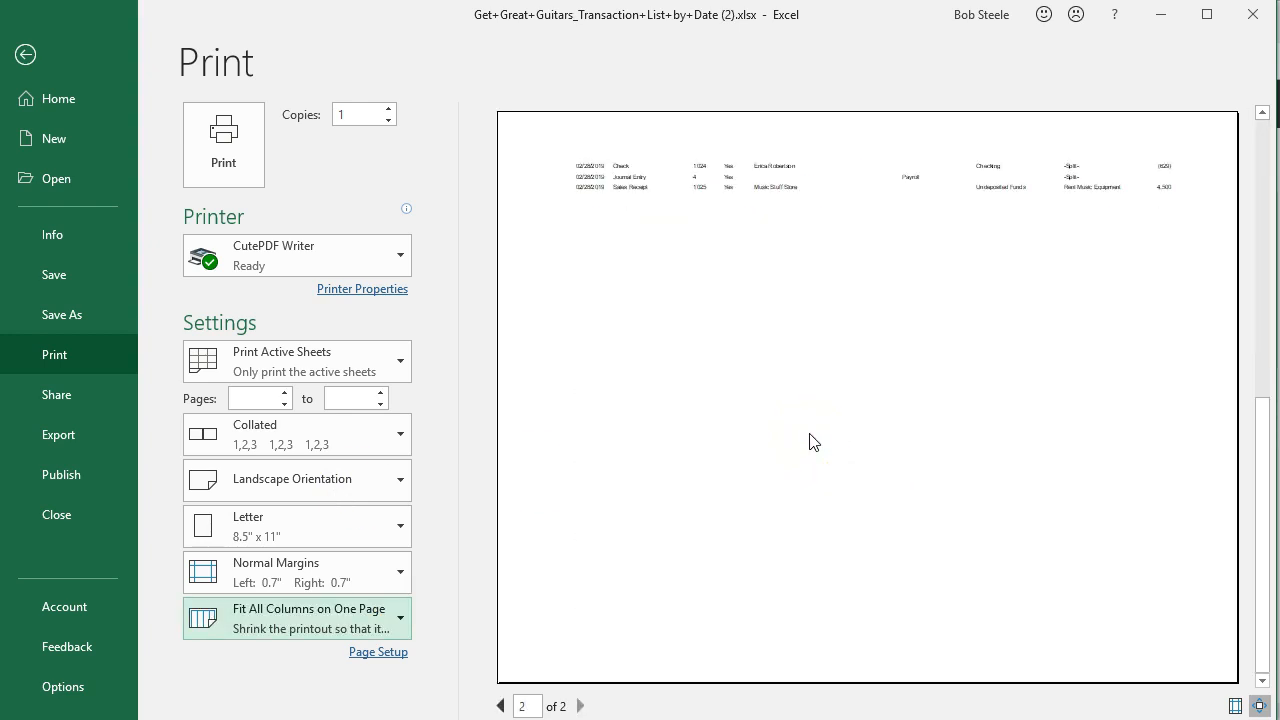
scroll(810, 441, "up", 1)
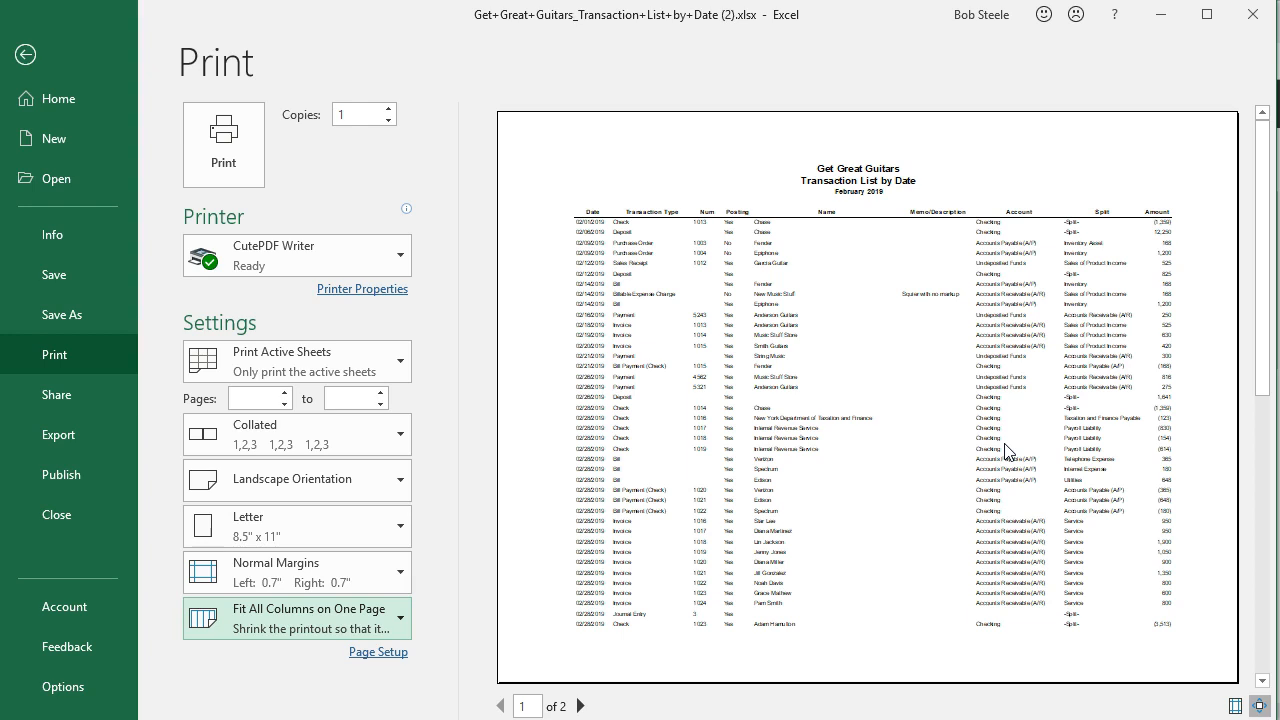
left_click(25, 54)
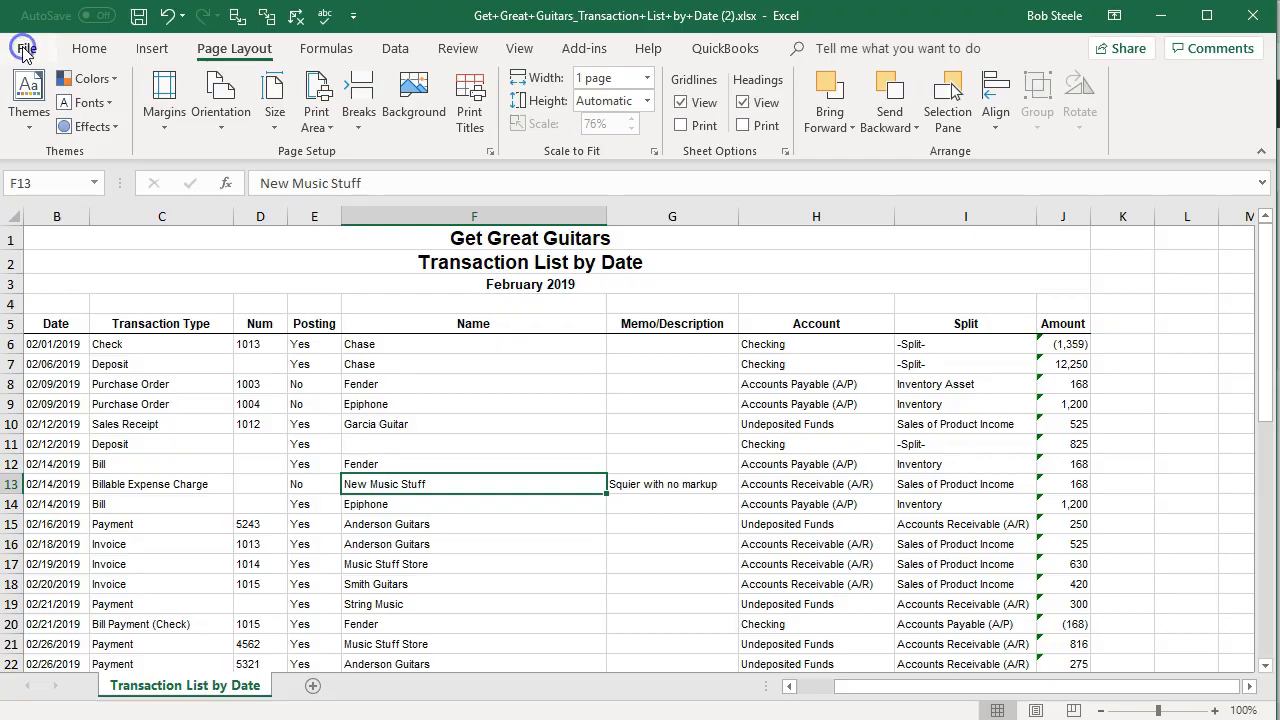
- Save the workbook as "Transaction List by Date 02.28.19" in the Section 8 folder inside GGG on the desktop
left_click(26, 50)
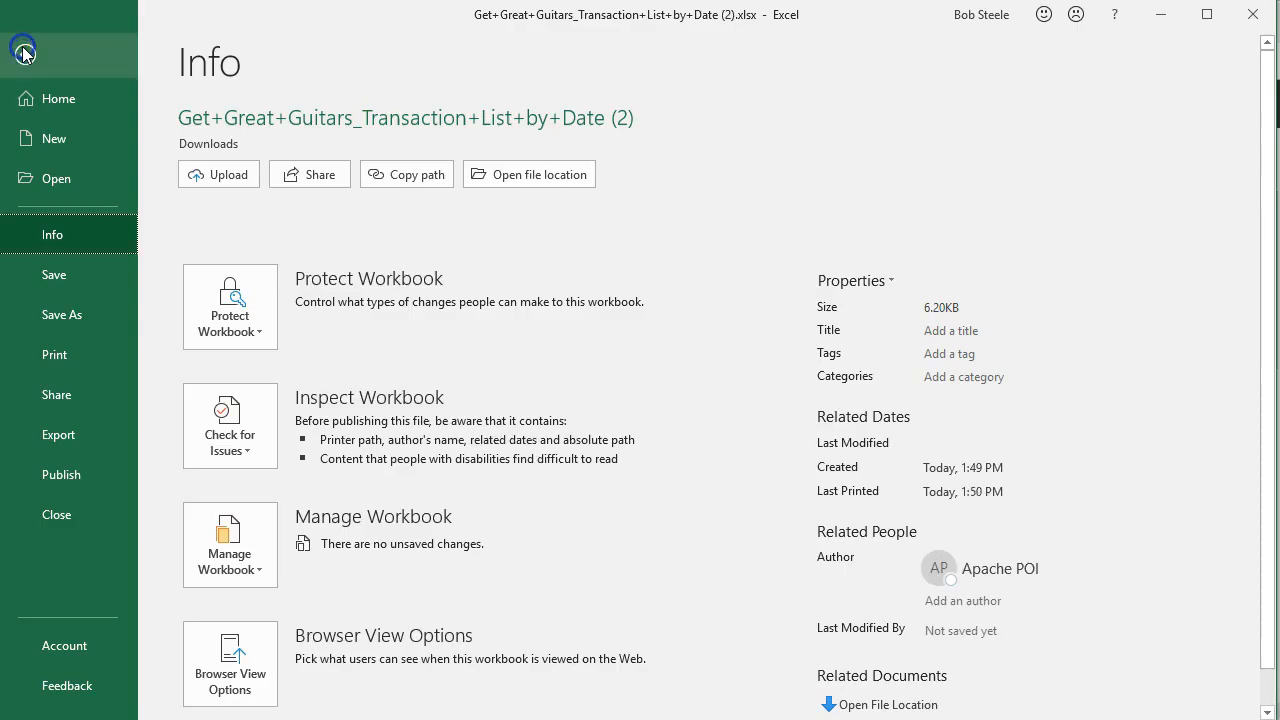
left_click(66, 315)
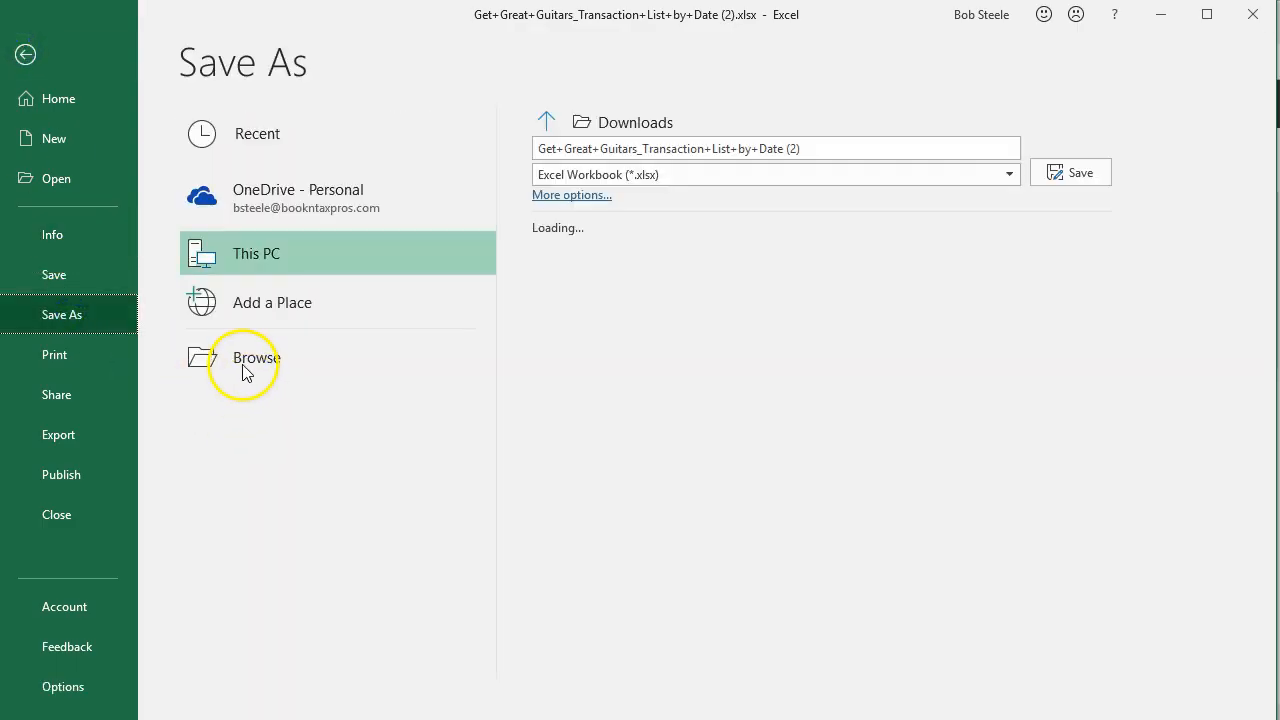
left_click(200, 360)
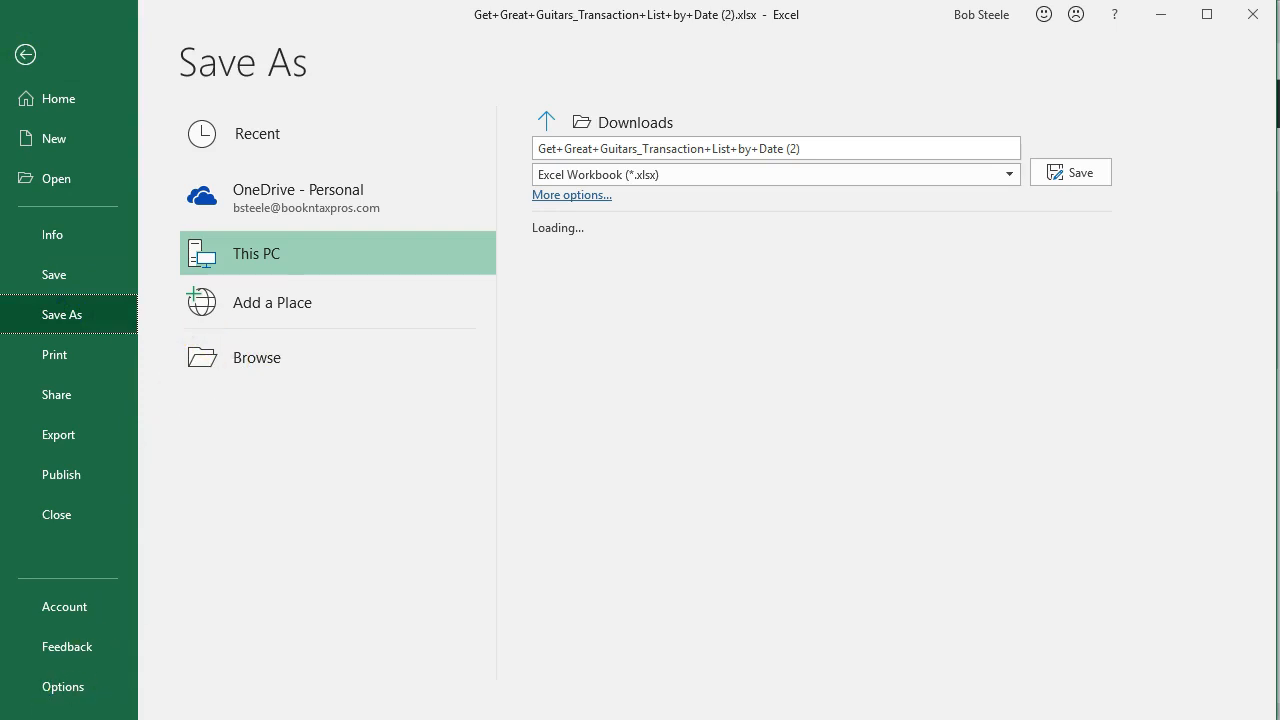
left_click(83, 155)
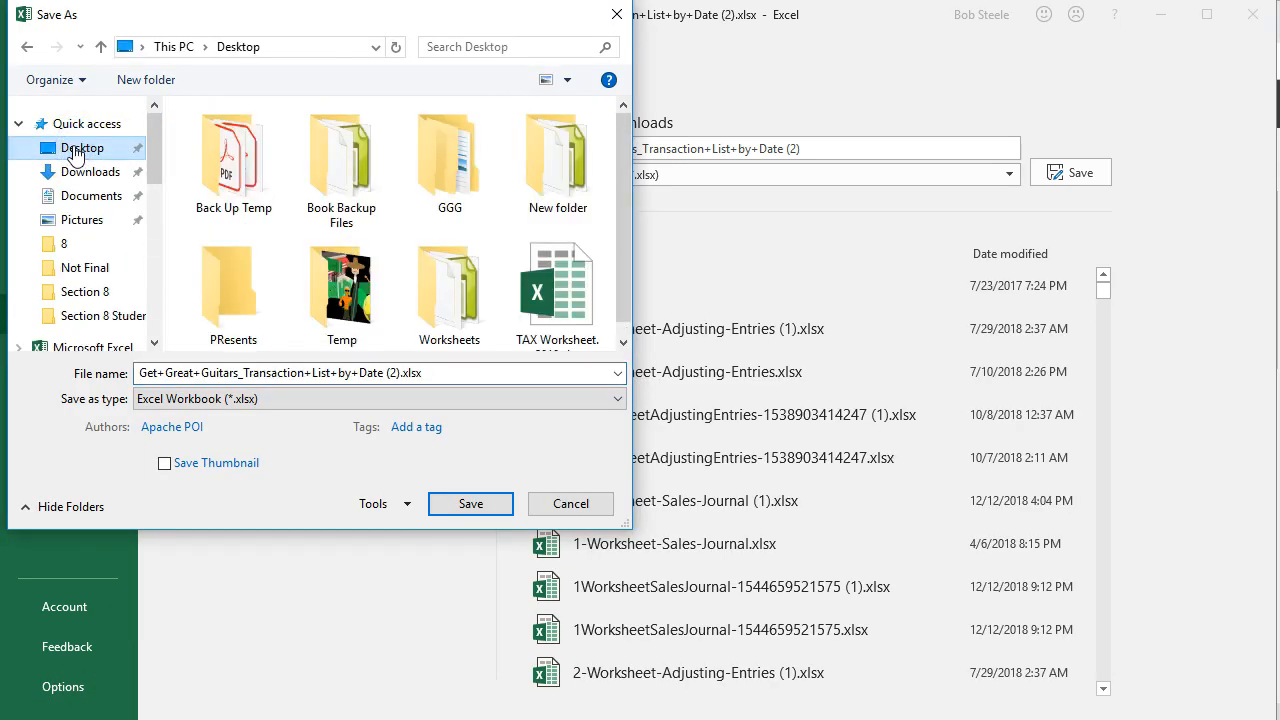
double_click(422, 172)
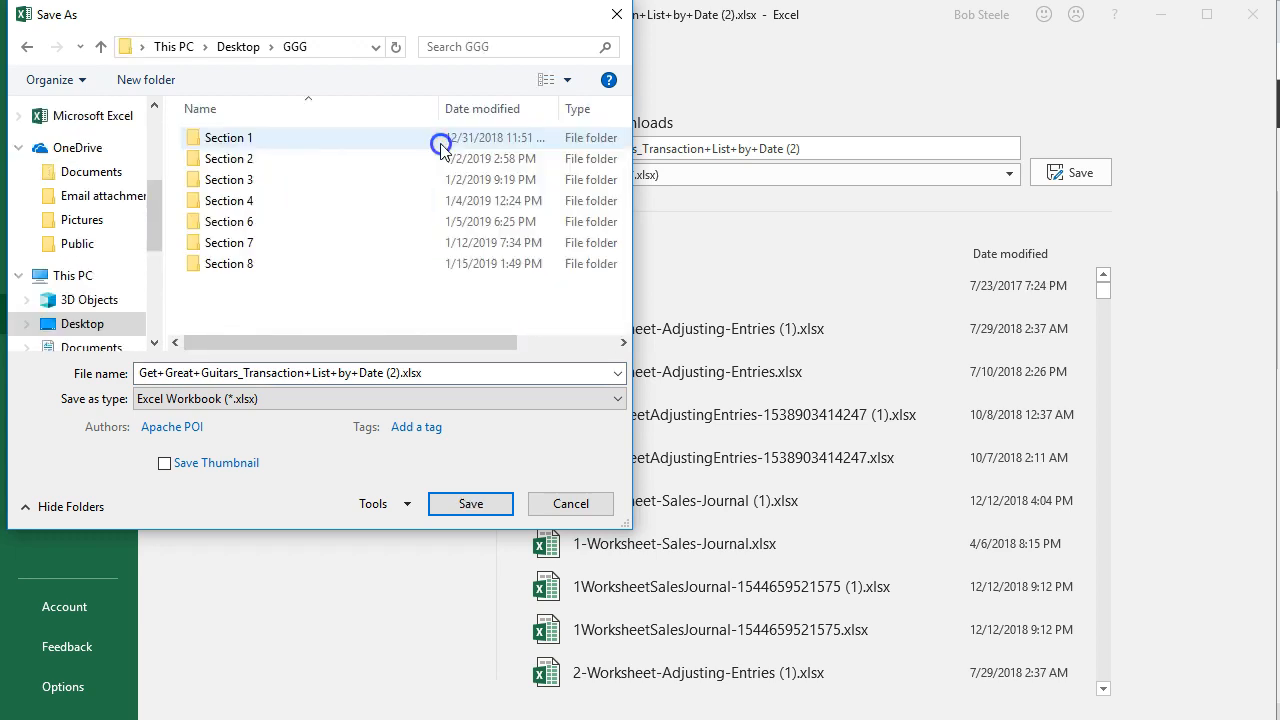
double_click(240, 266)
double_click(371, 372)
type("Transaction List by Date 02.28.19")
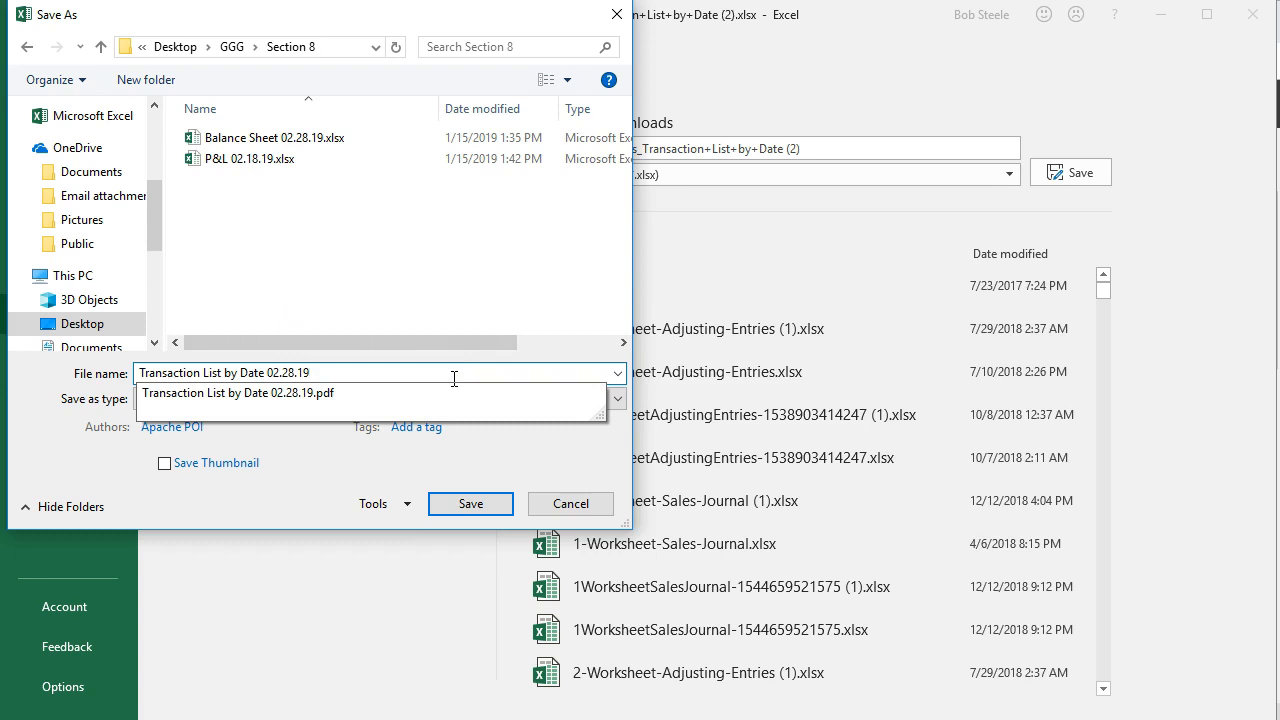
key("Return")
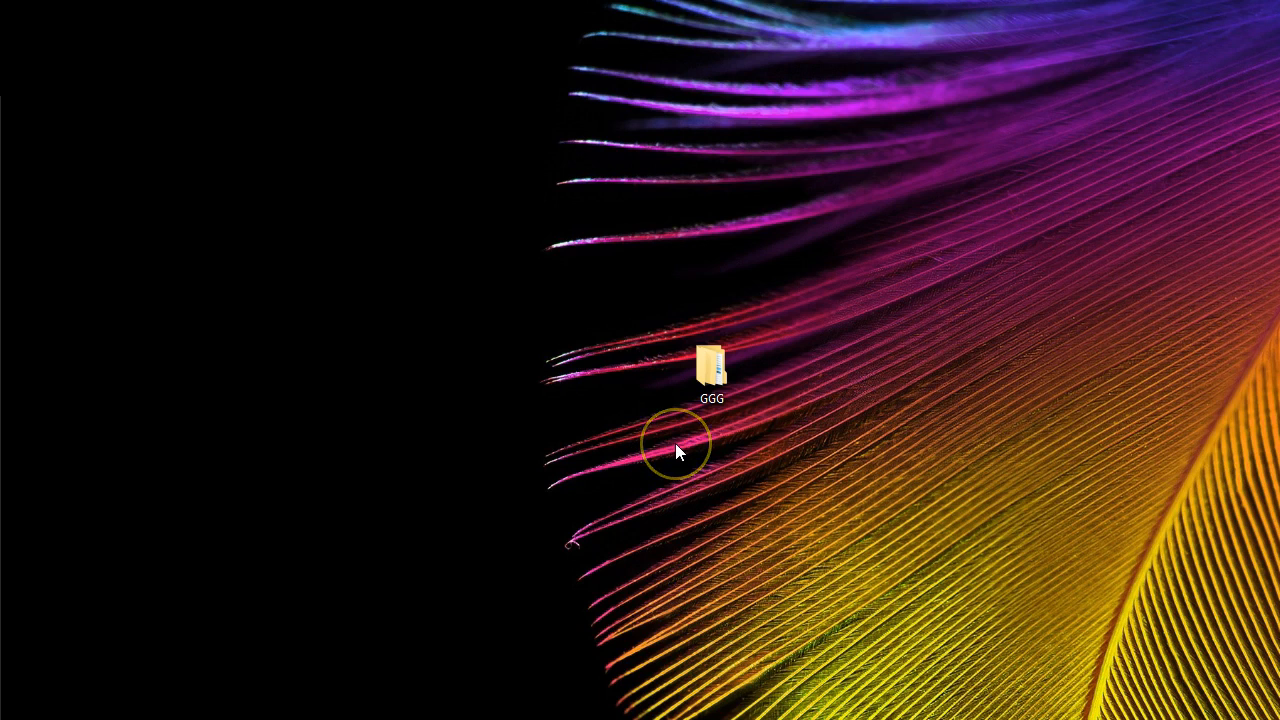
- Open the GGG folder on the desktop, move its window clear, and review the report files in its Section 8 folder
left_click(720, 385)
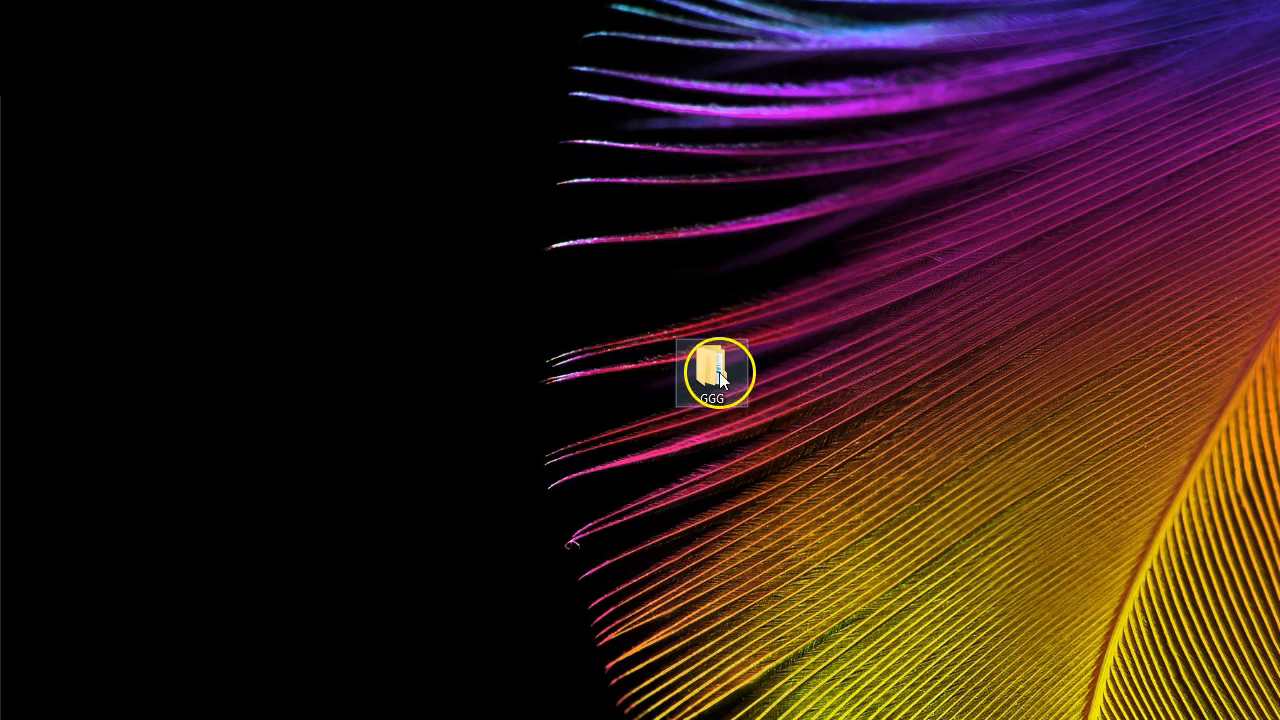
double_click(715, 372)
left_click(1211, 1)
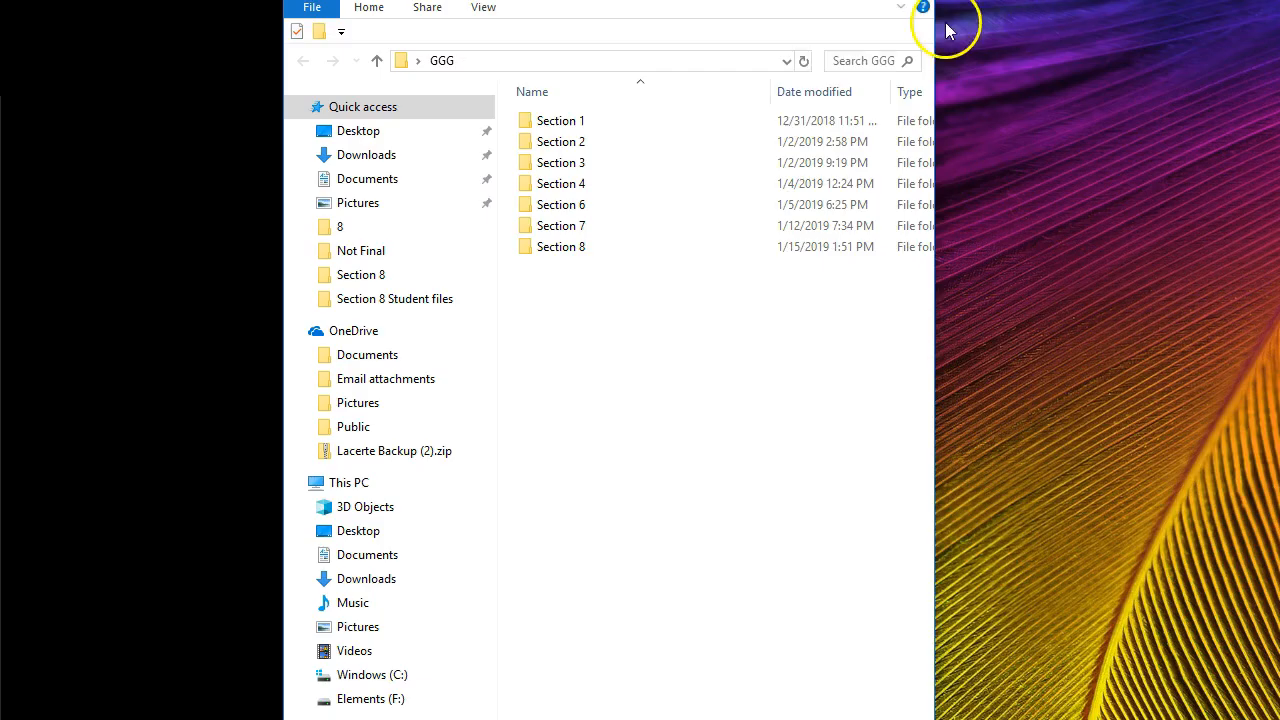
left_click_drag(737, 0, 478, 74)
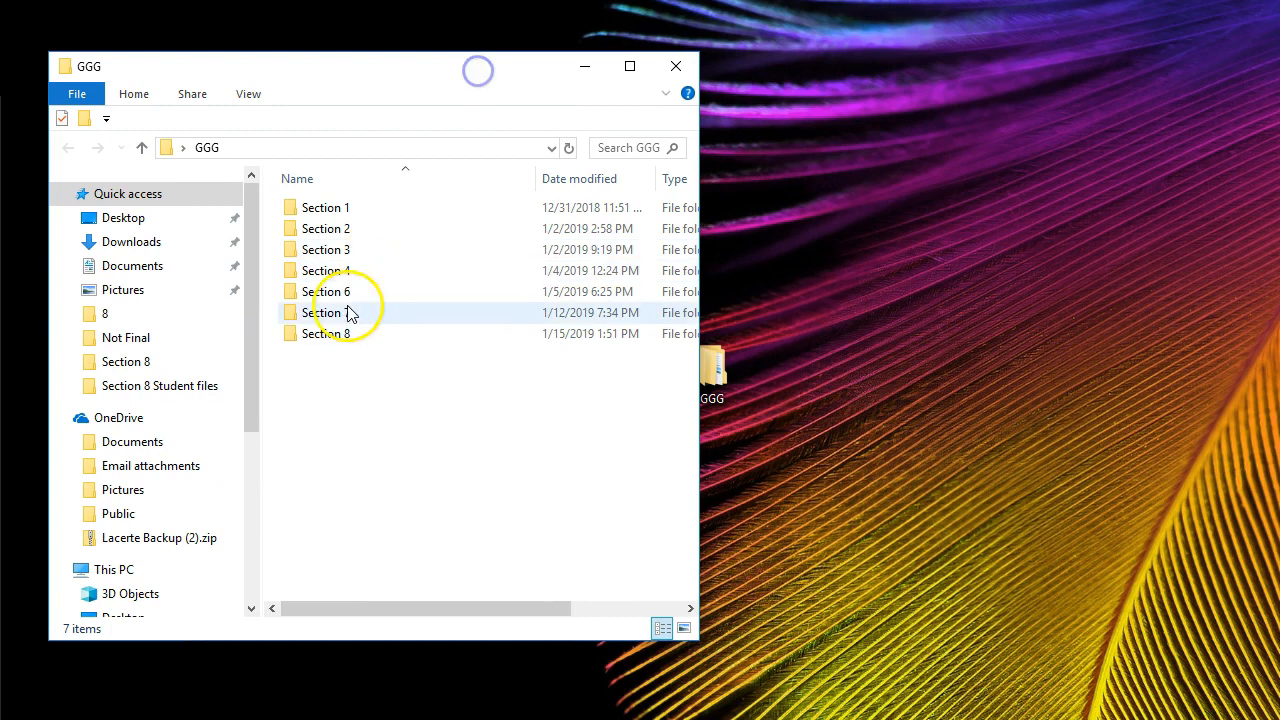
left_click(325, 335)
double_click(325, 335)
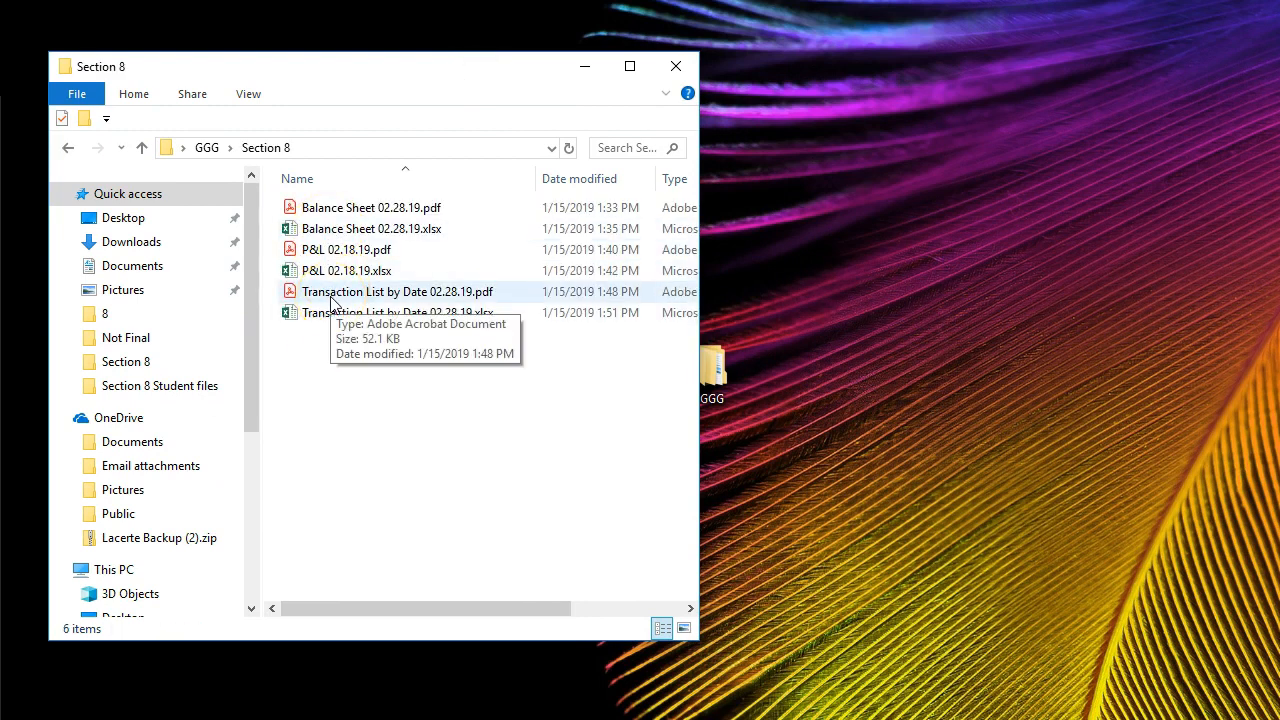
left_click(350, 238)
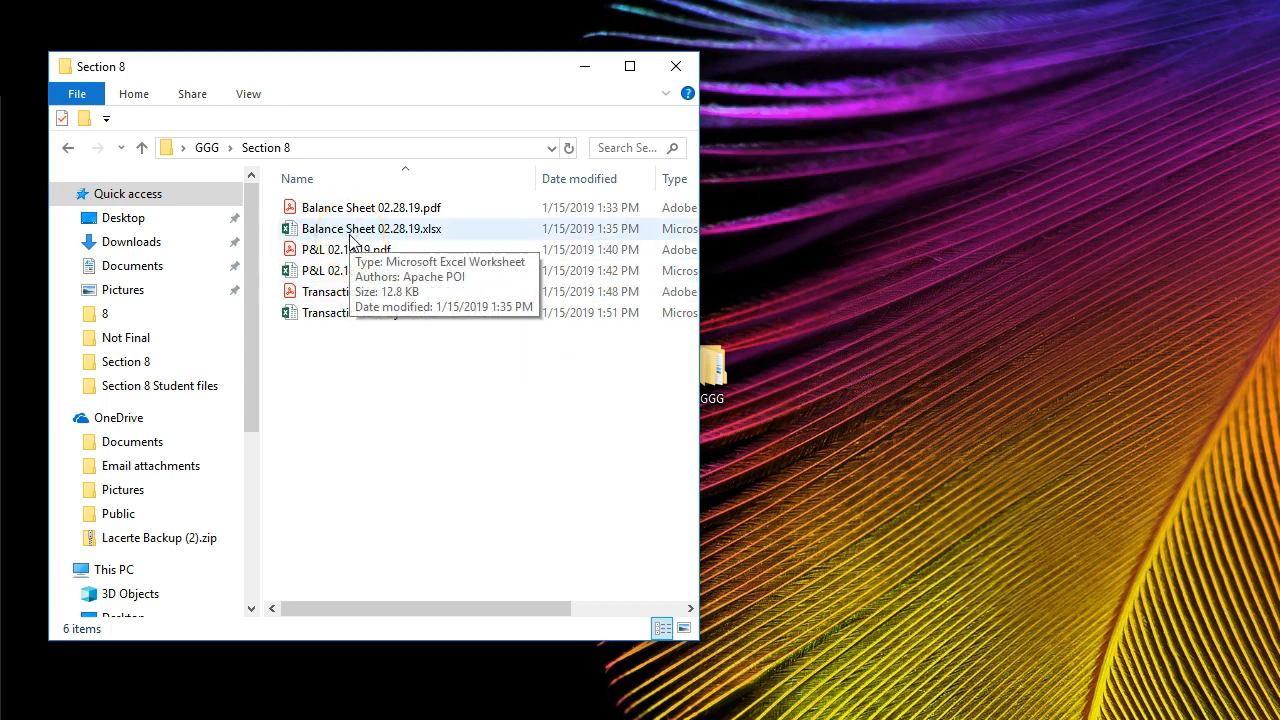
- Return to the GGG folder and check the option for sending Section 8 to a compressed (zipped) folder, without zipping it
left_click(207, 148)
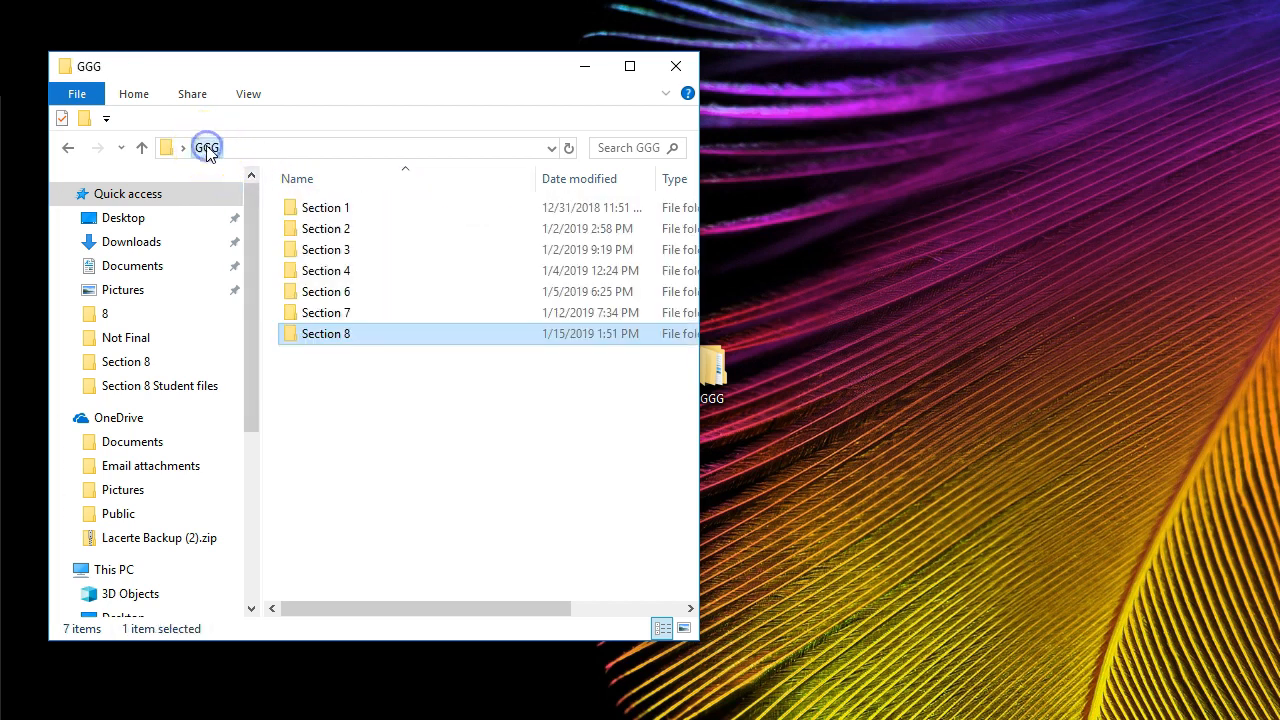
right_click(311, 339)
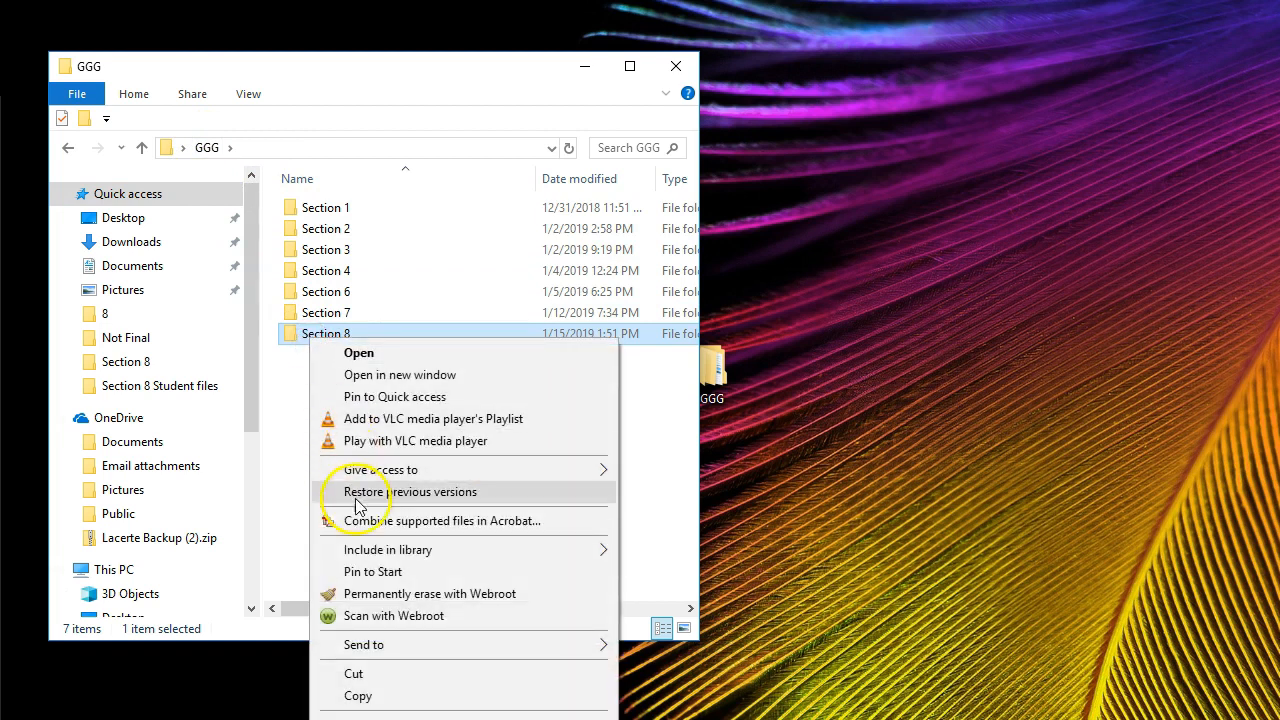
mouse_move(404, 648)
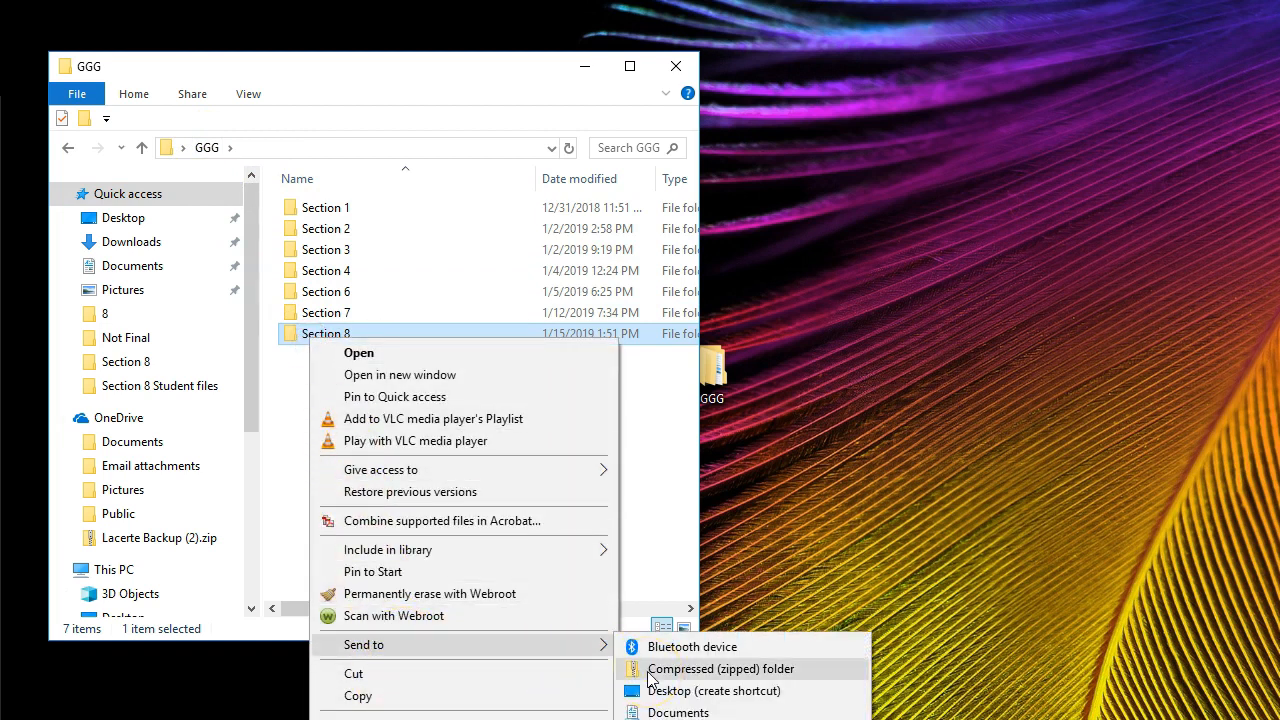
left_click(283, 432)
left_click(283, 432)
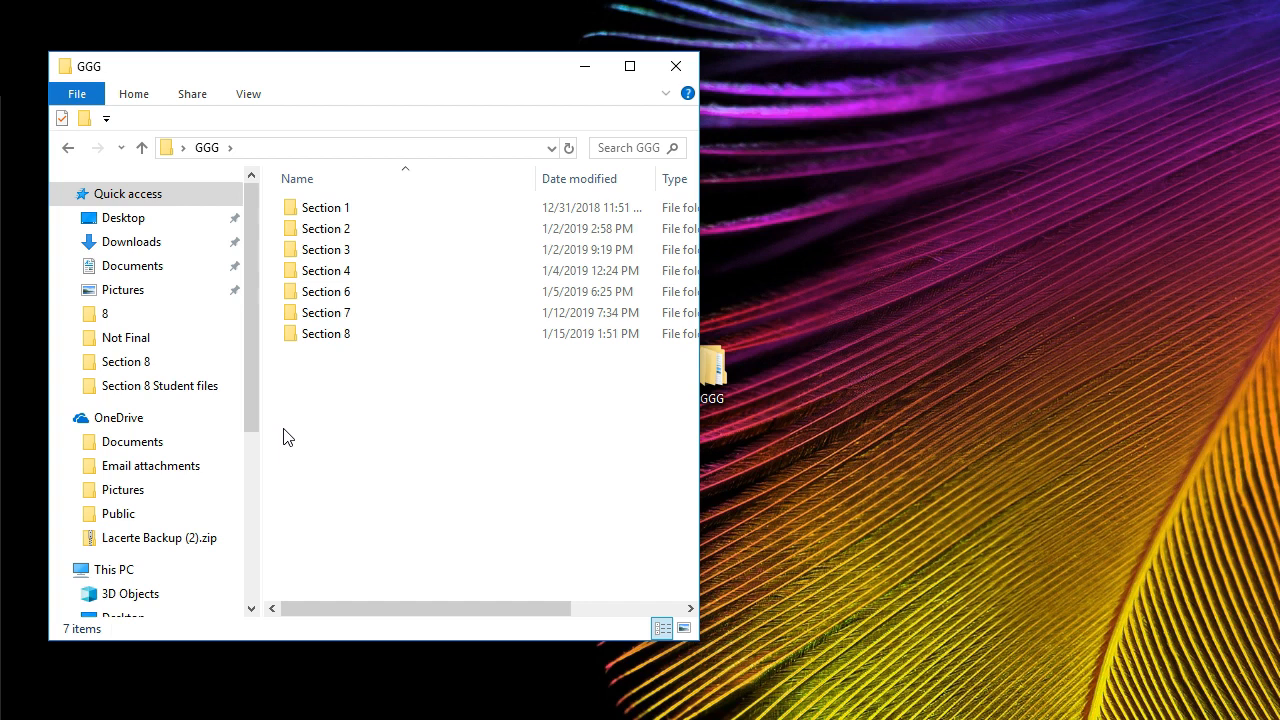
- Open the Section 8 folder, create a blank Excel workbook, and return to the folder's report files
double_click(312, 336)
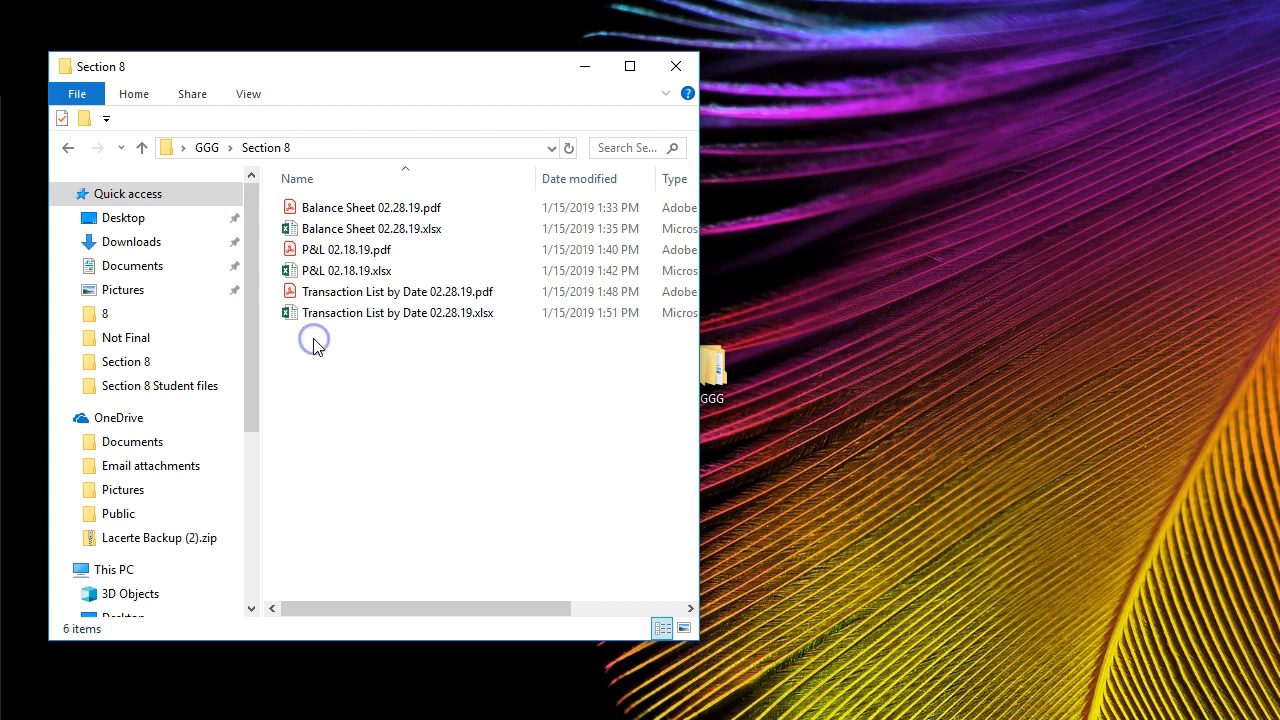
left_click(325, 318)
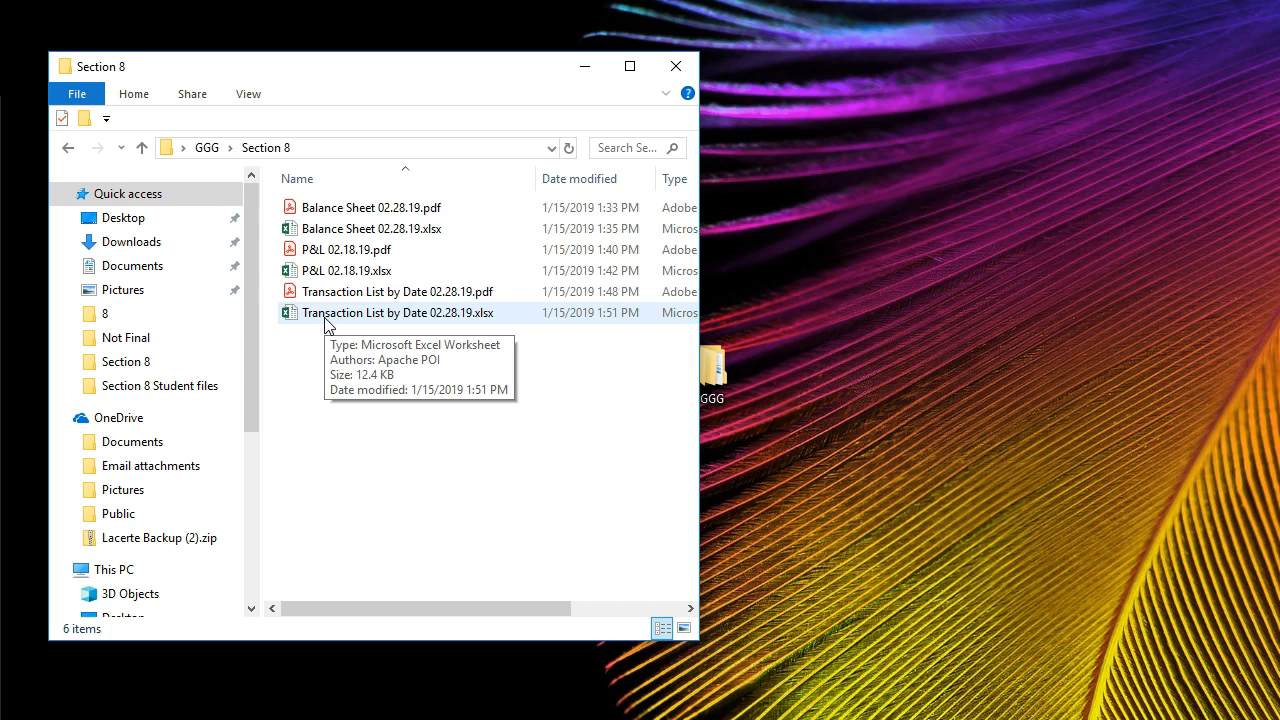
double_click(325, 322)
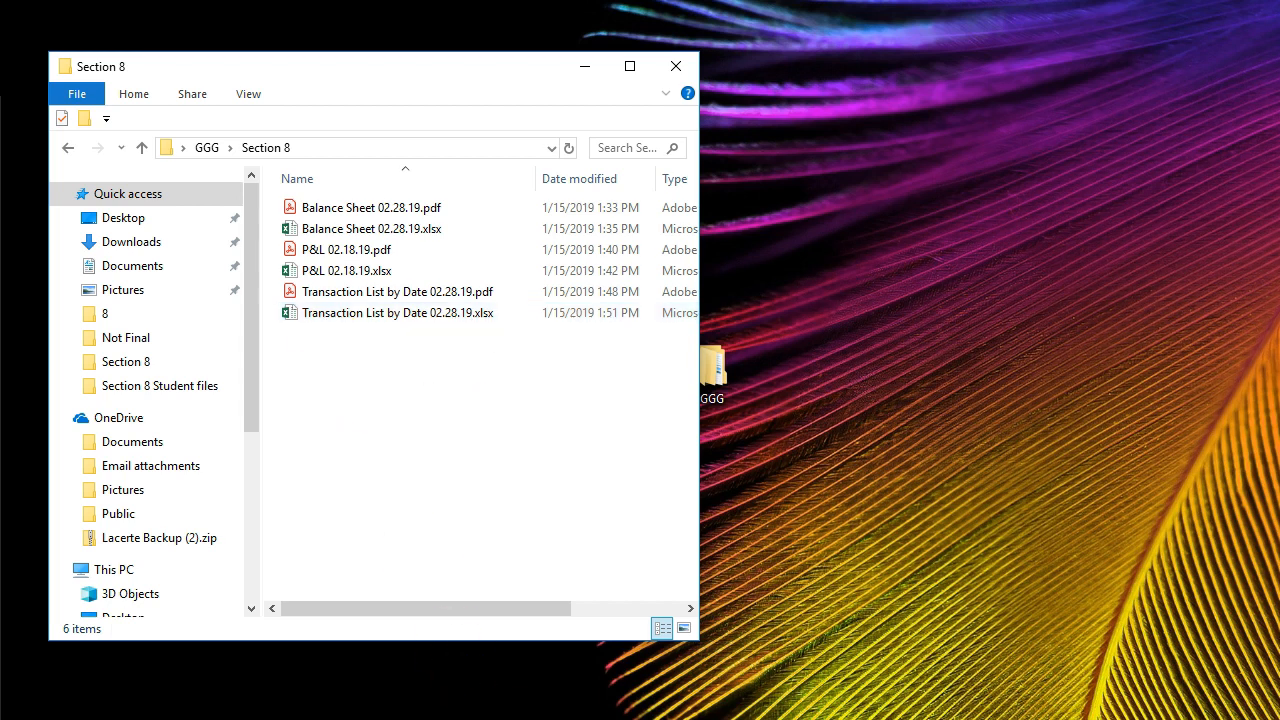
right_click(367, 719)
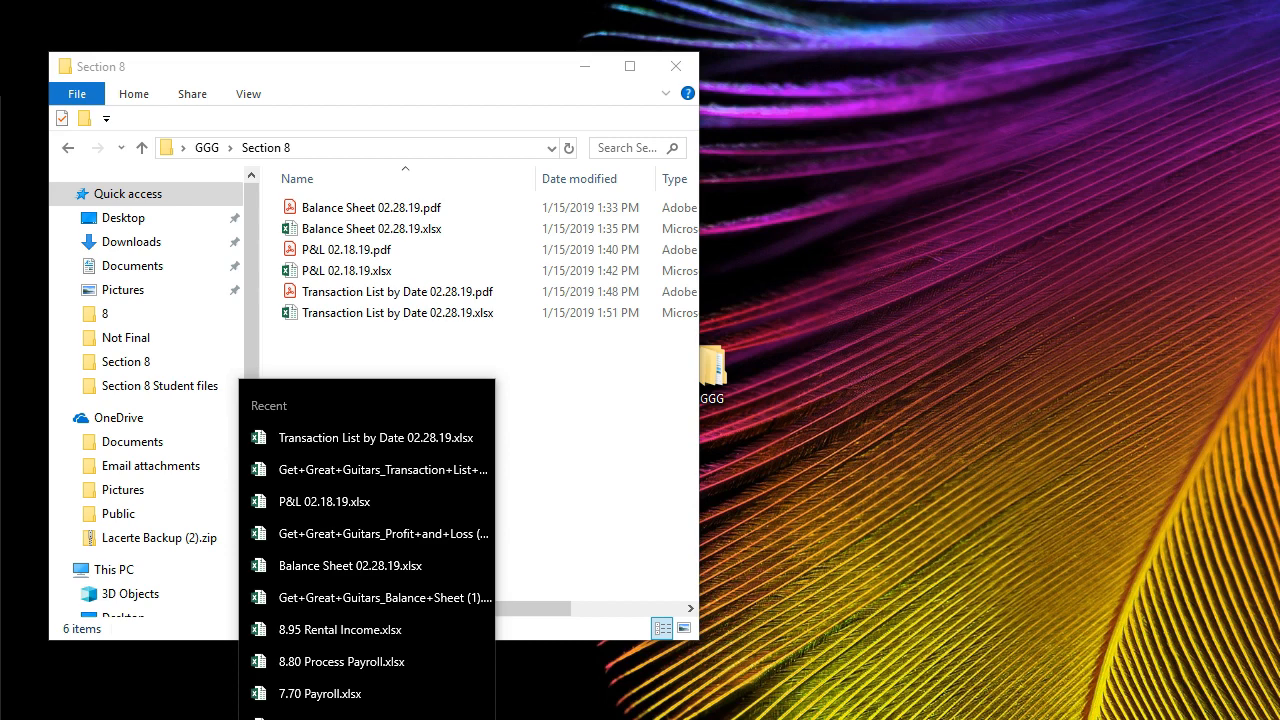
left_click(323, 368)
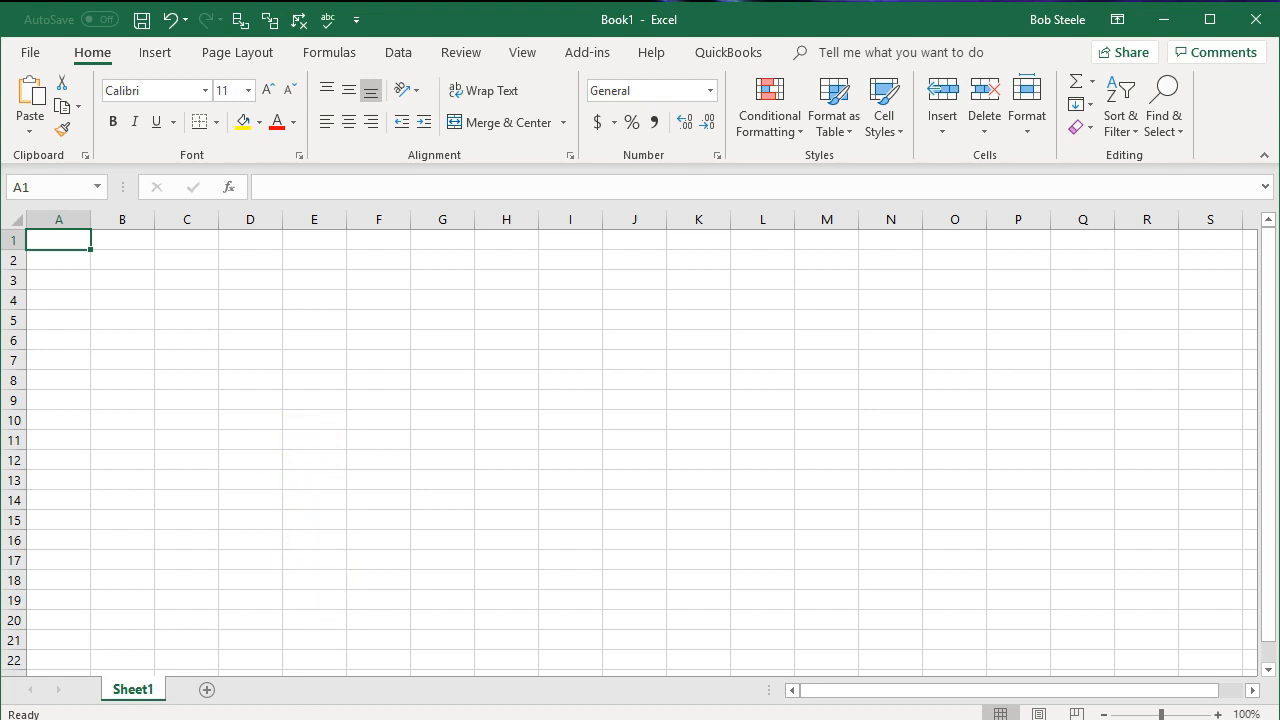
key("alt+Tab")
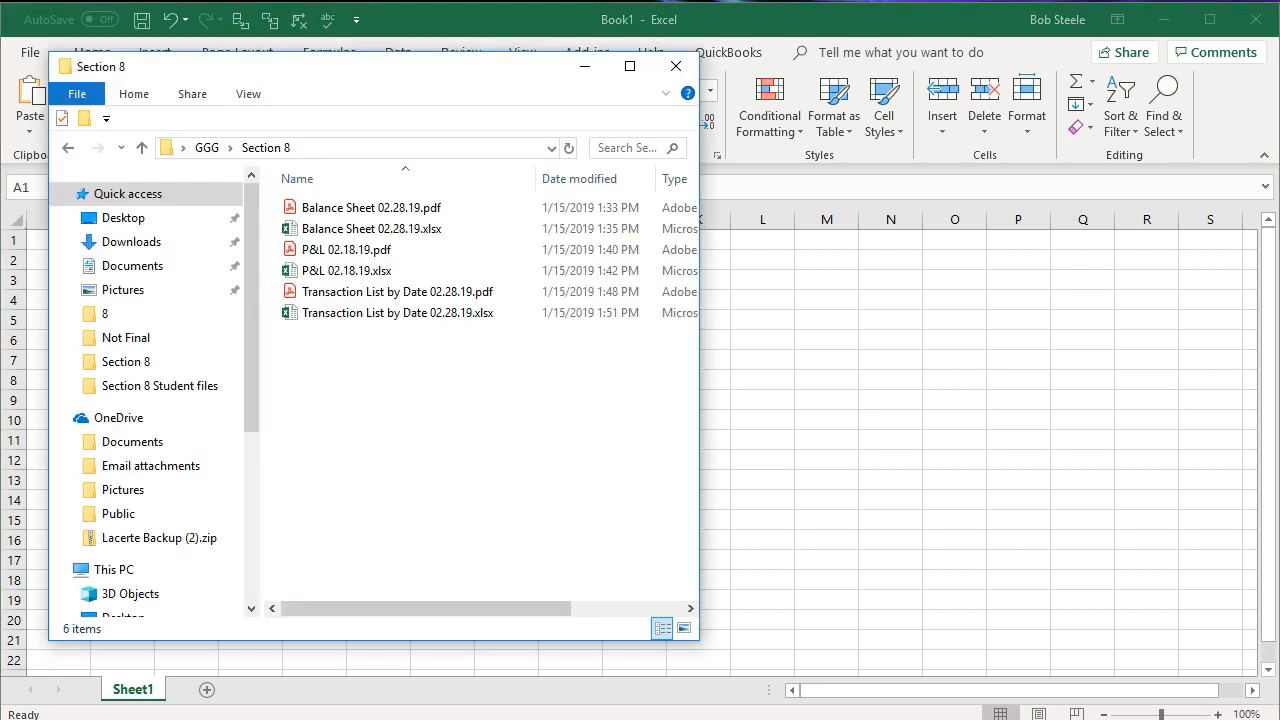
- Open Balance Sheet 02.28.19.xlsx from the Section 8 folder and copy its entire worksheet
double_click(367, 233)
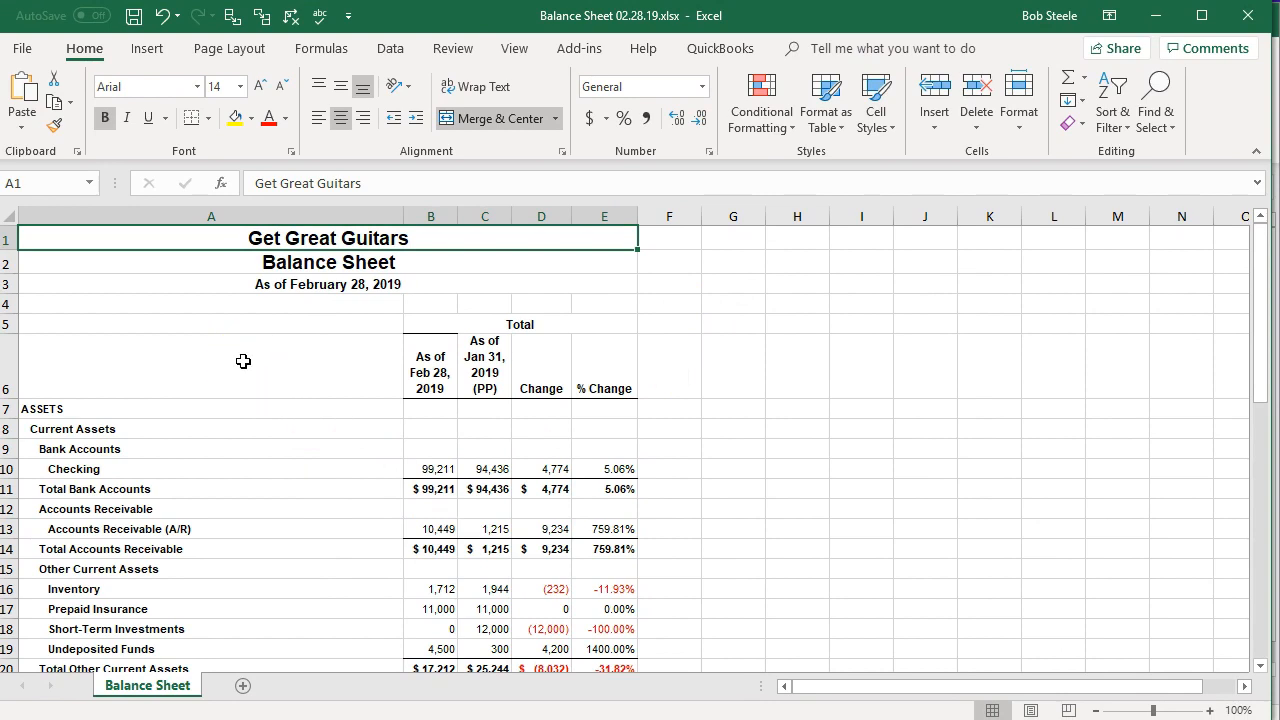
key("shift+Down")
key("shift+Down")
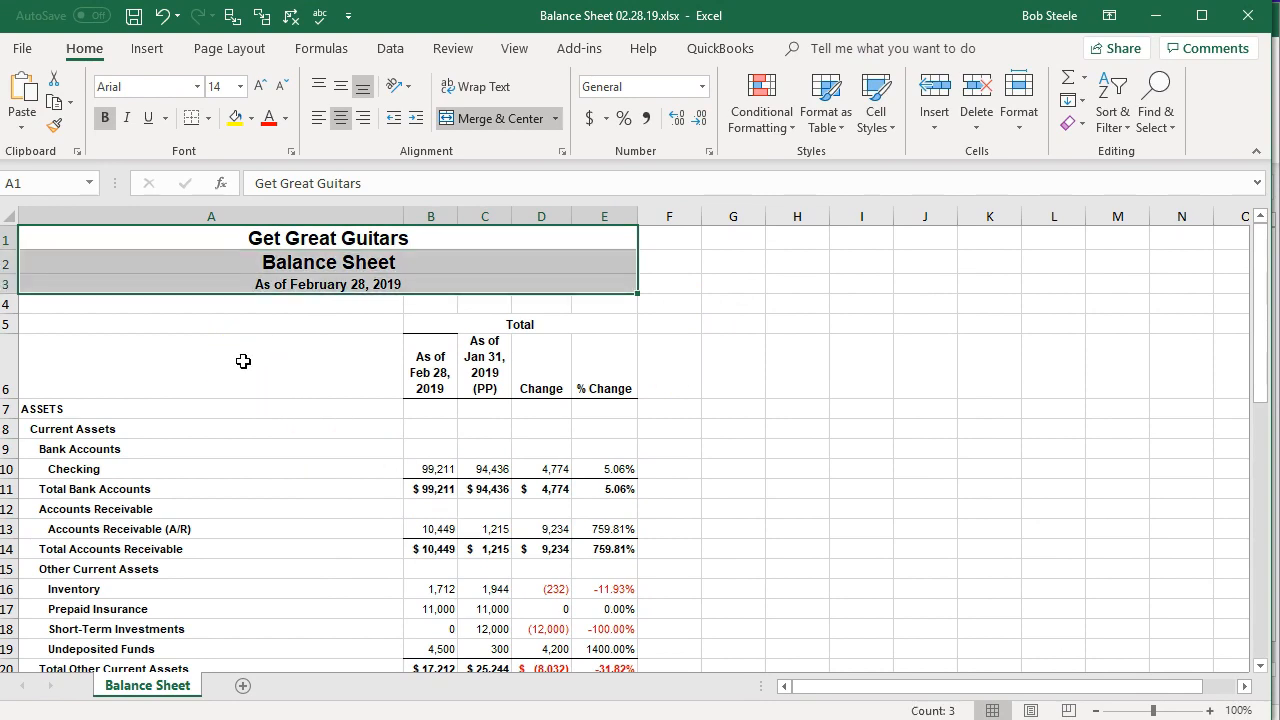
left_click_drag(214, 470, 214, 450)
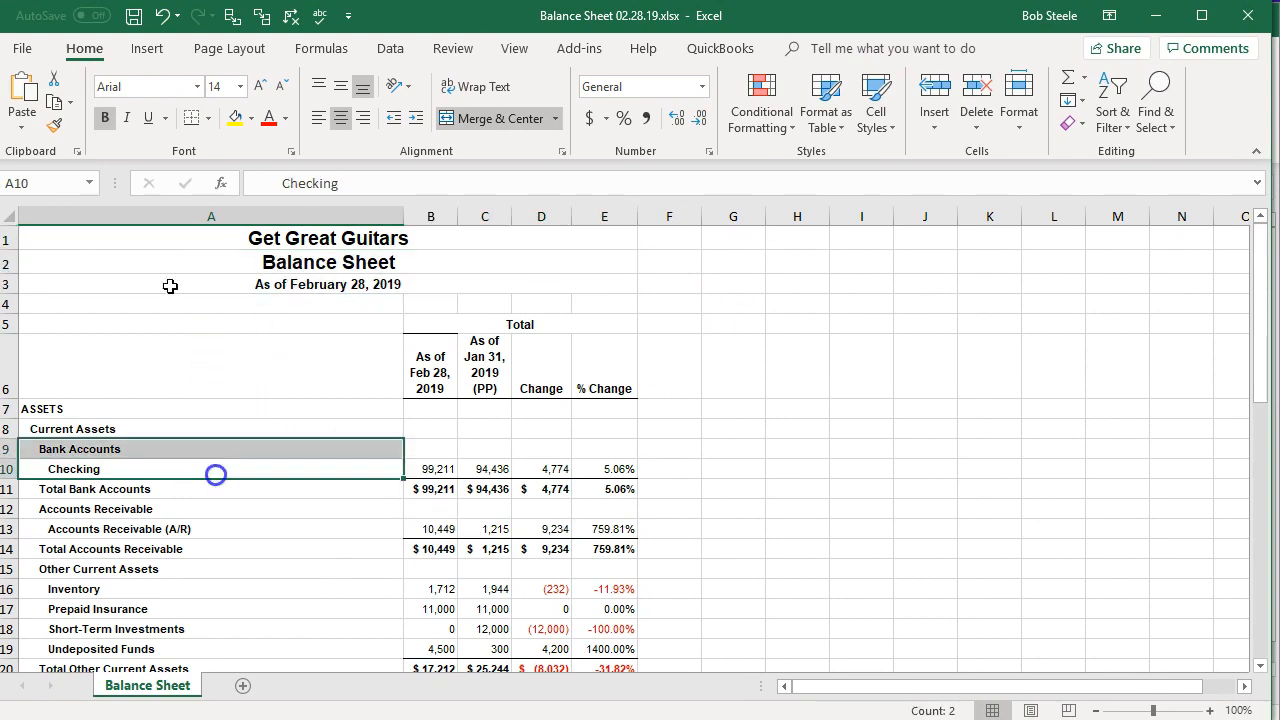
left_click(10, 217)
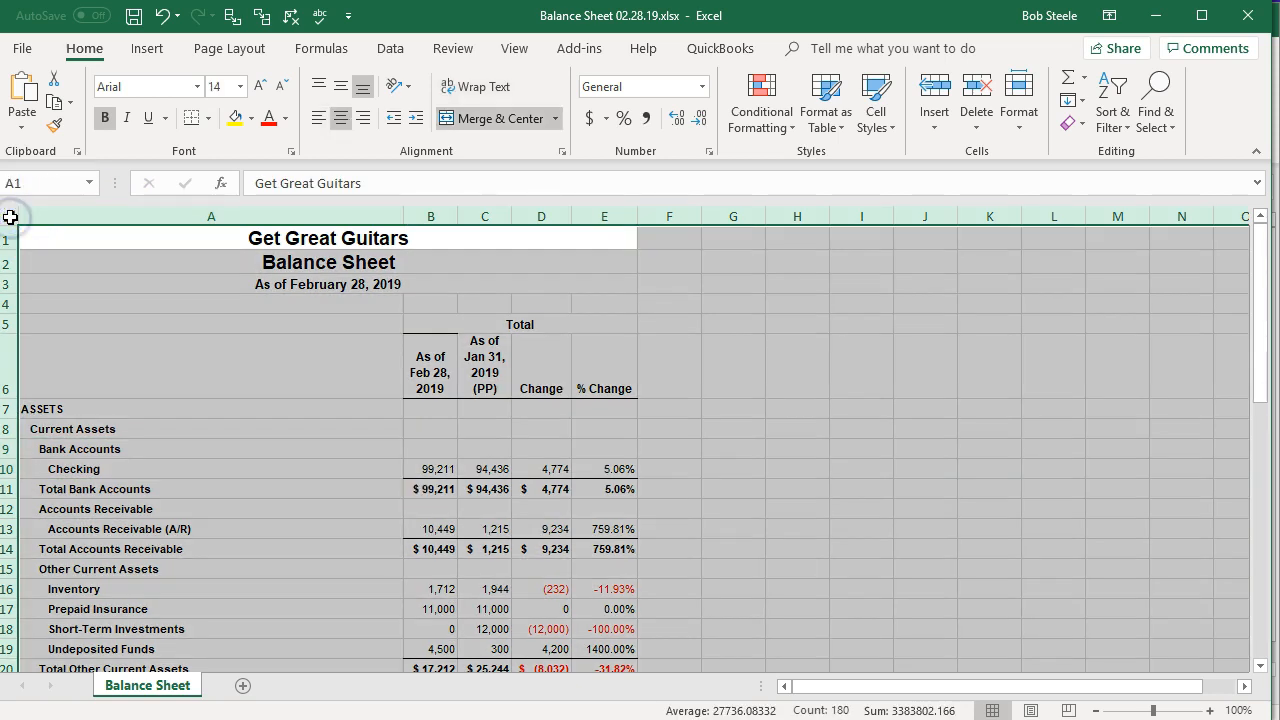
right_click(136, 315)
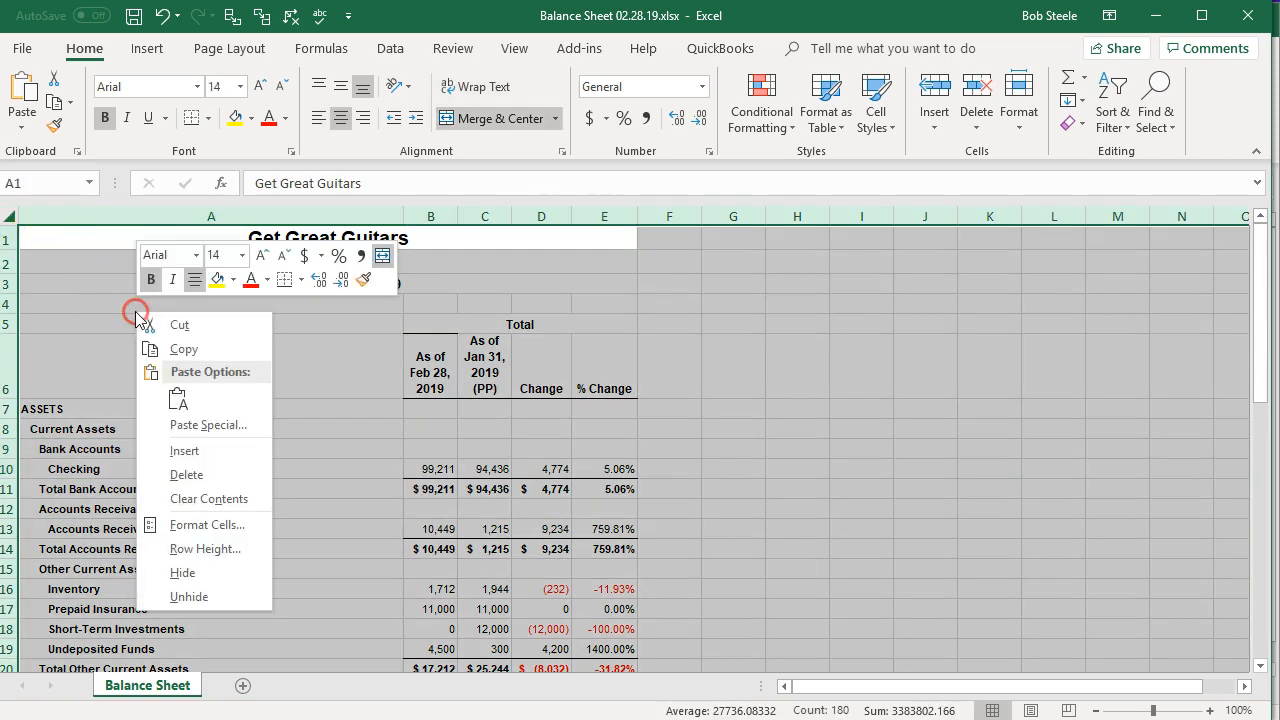
left_click(165, 347)
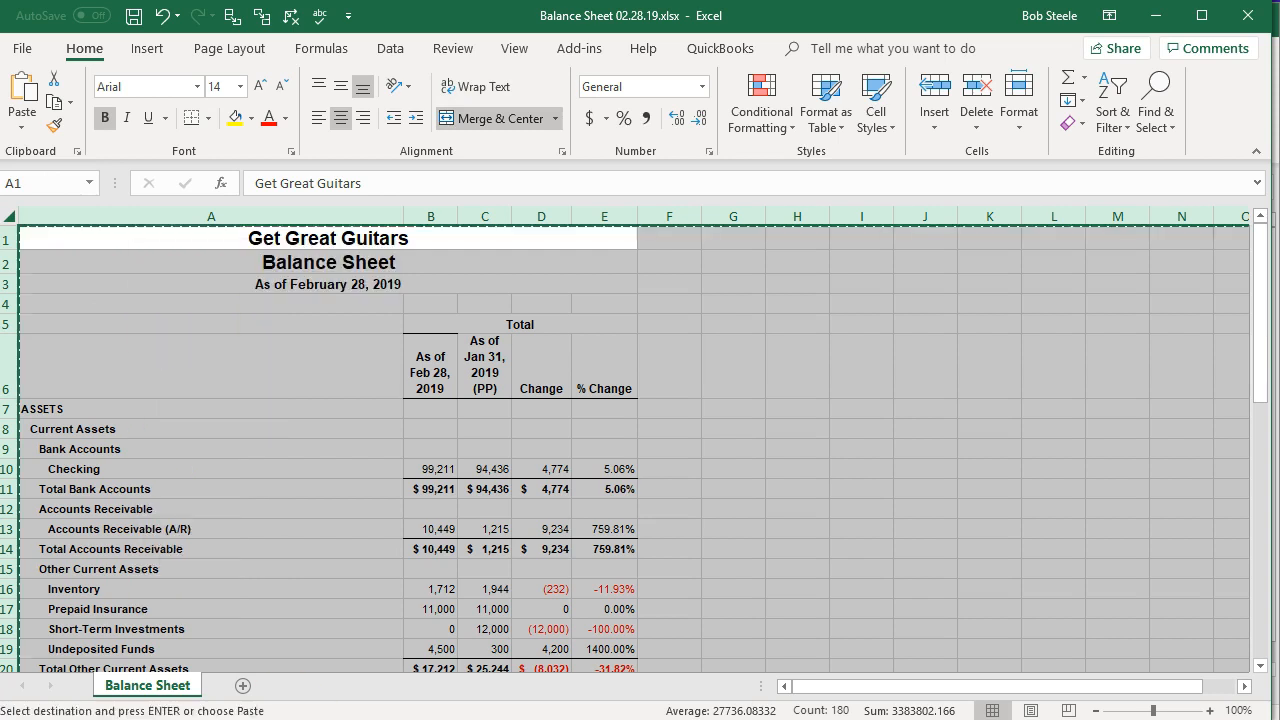
- Paste the copied balance sheet with its formatting into the blank workbook Book1, starting at cell A1 of Sheet1
key("alt+Tab")
key("alt+Tab")
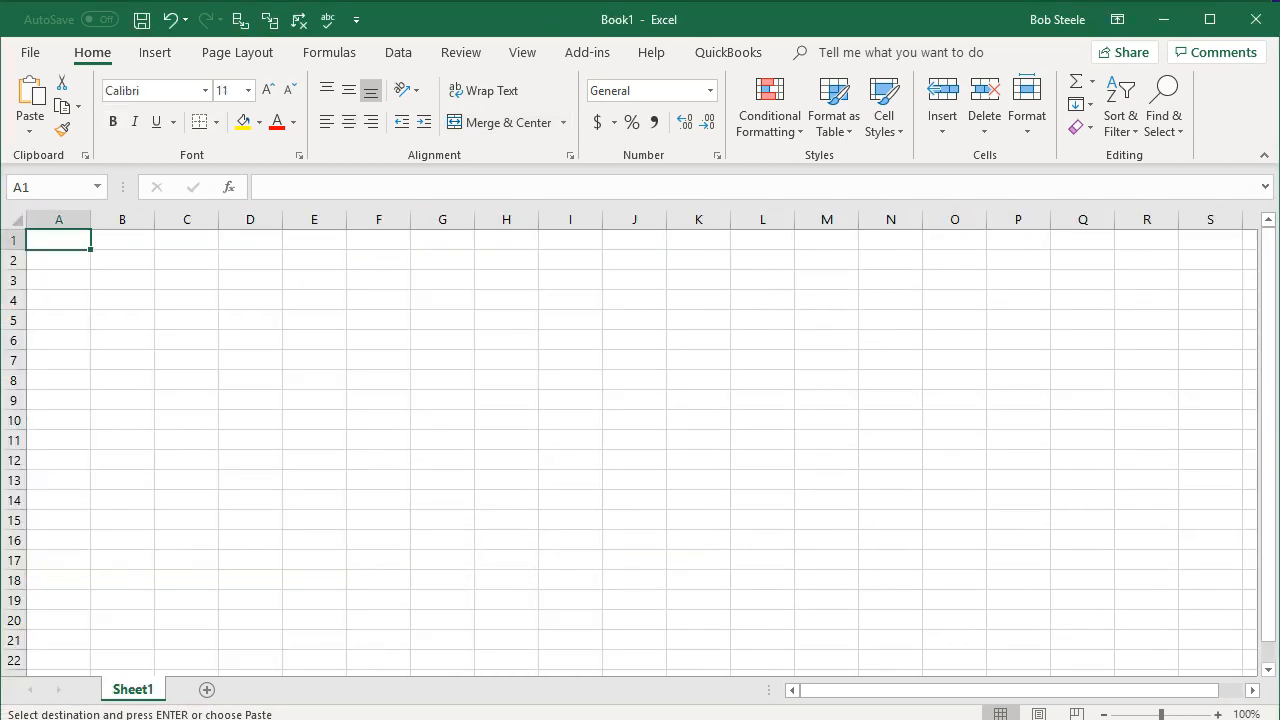
right_click(53, 239)
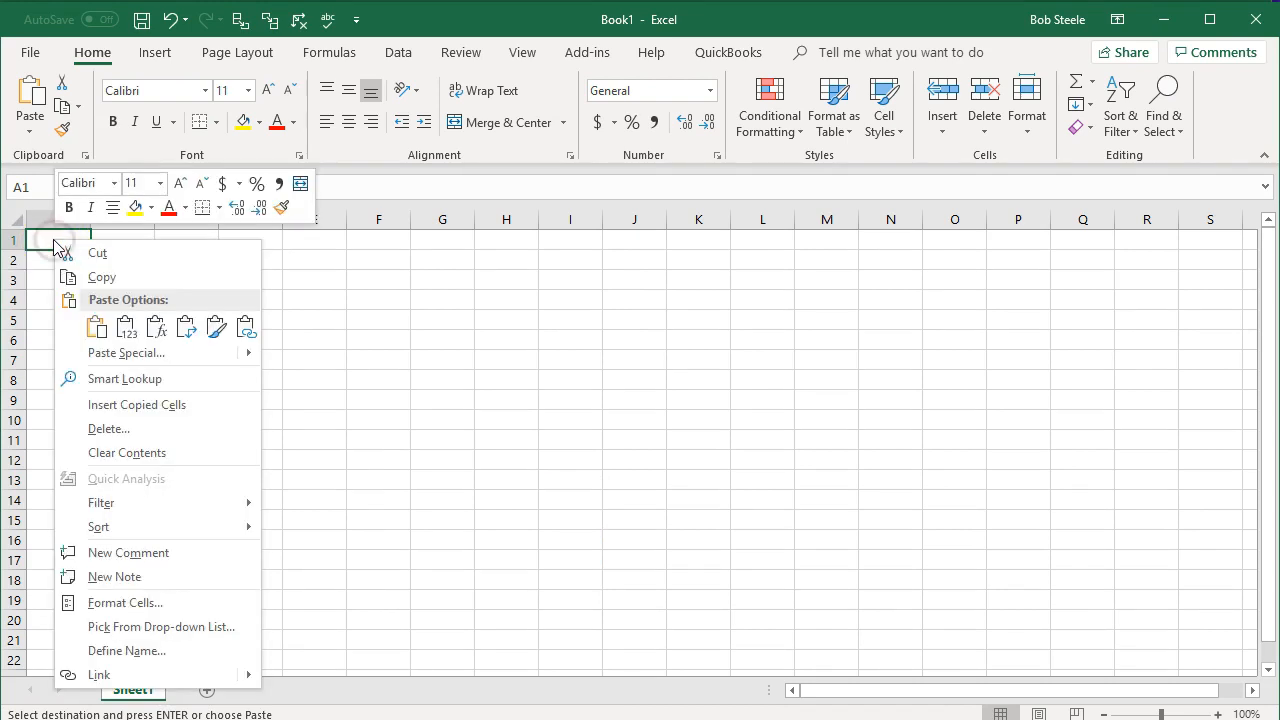
left_click(95, 328)
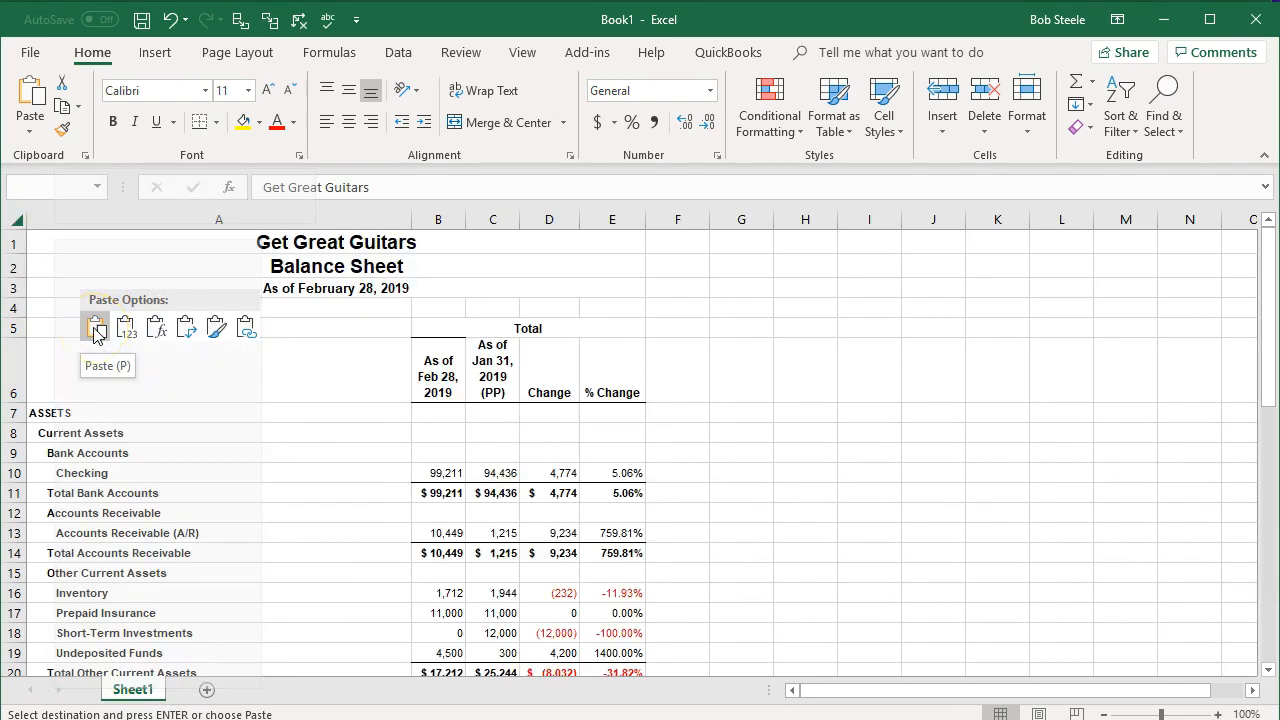
key("ctrl+a")
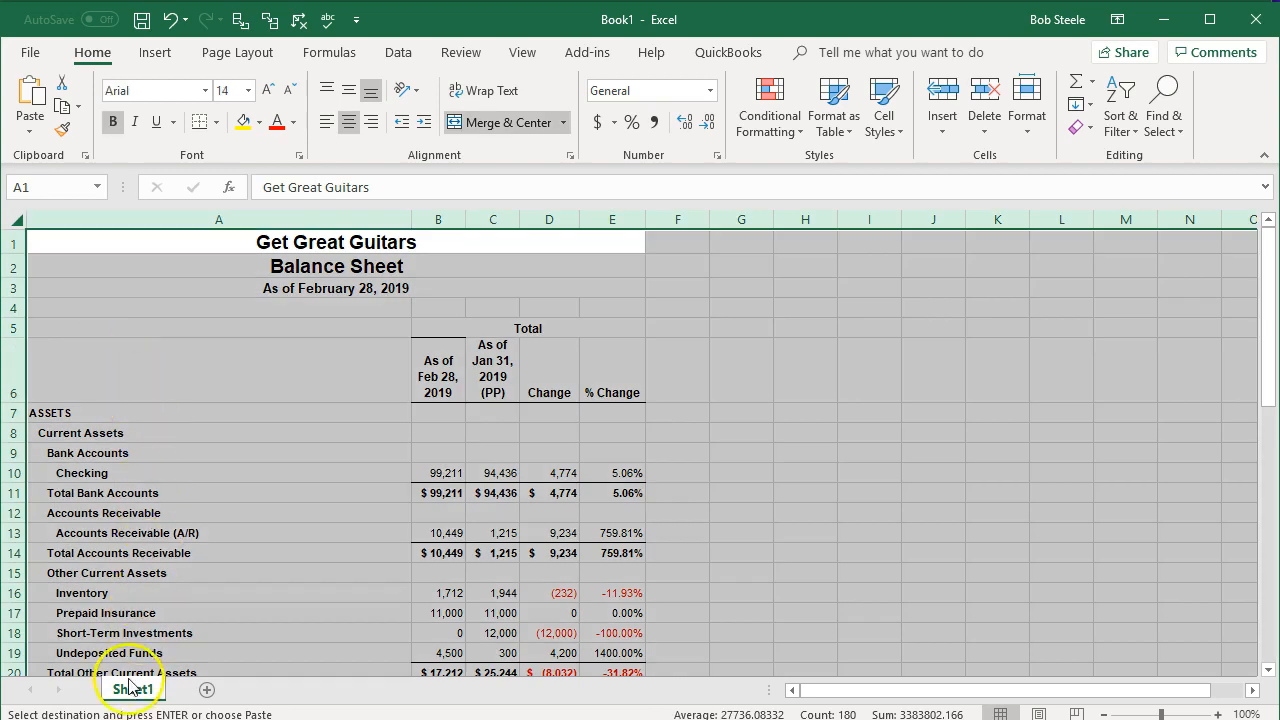
- Take the sheet name from Balance Sheet 02.28.19.xlsx and rename Sheet1 in Book1 as "Balance Sheet"
key("alt+Tab")
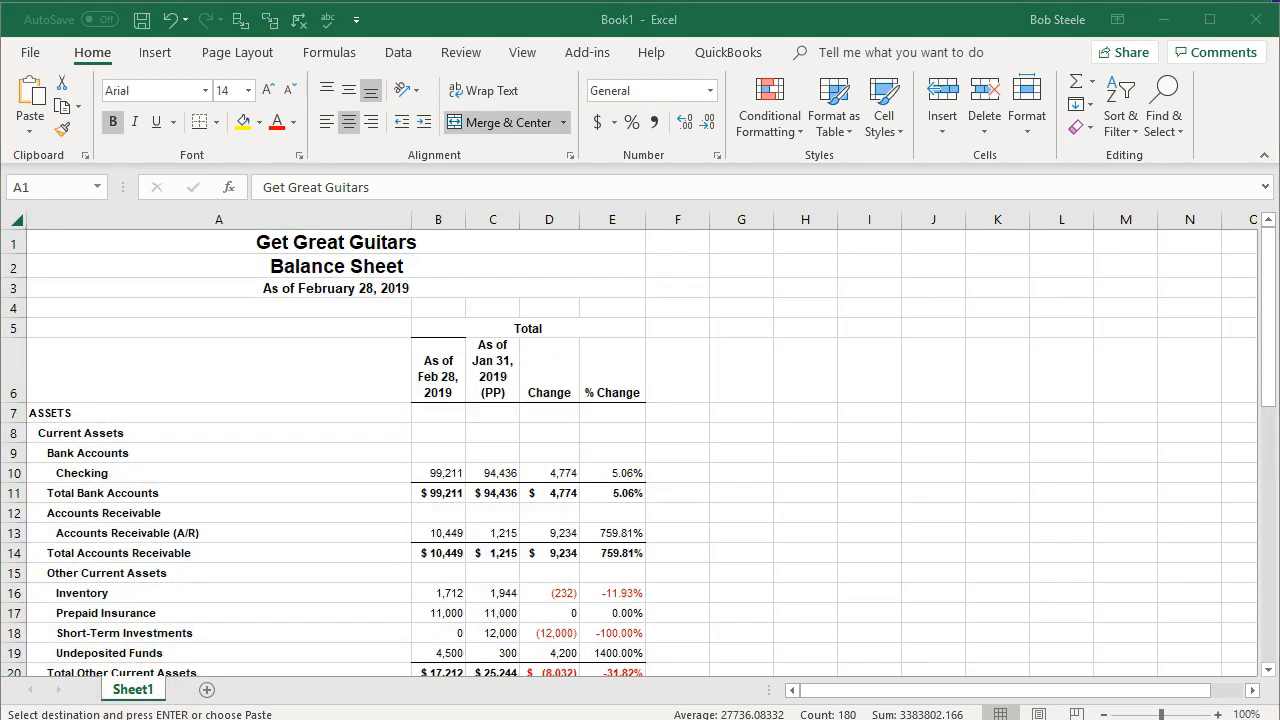
key("alt+Tab")
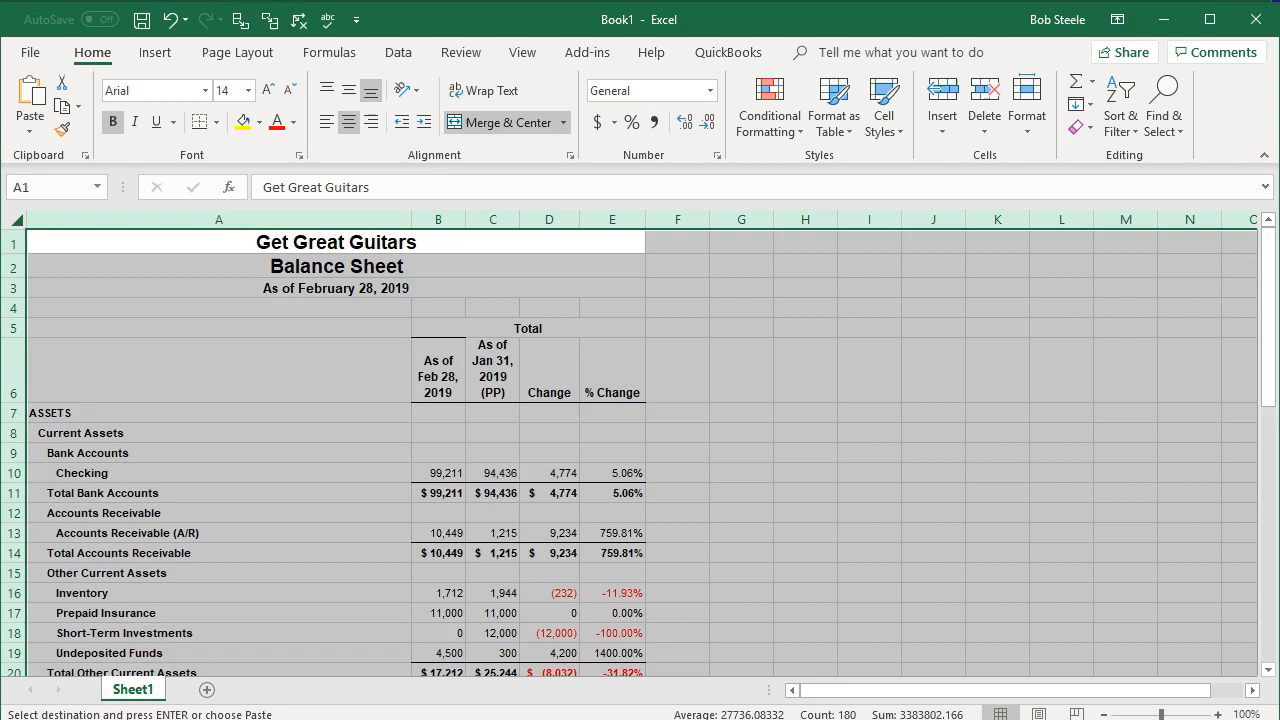
key("alt+Tab")
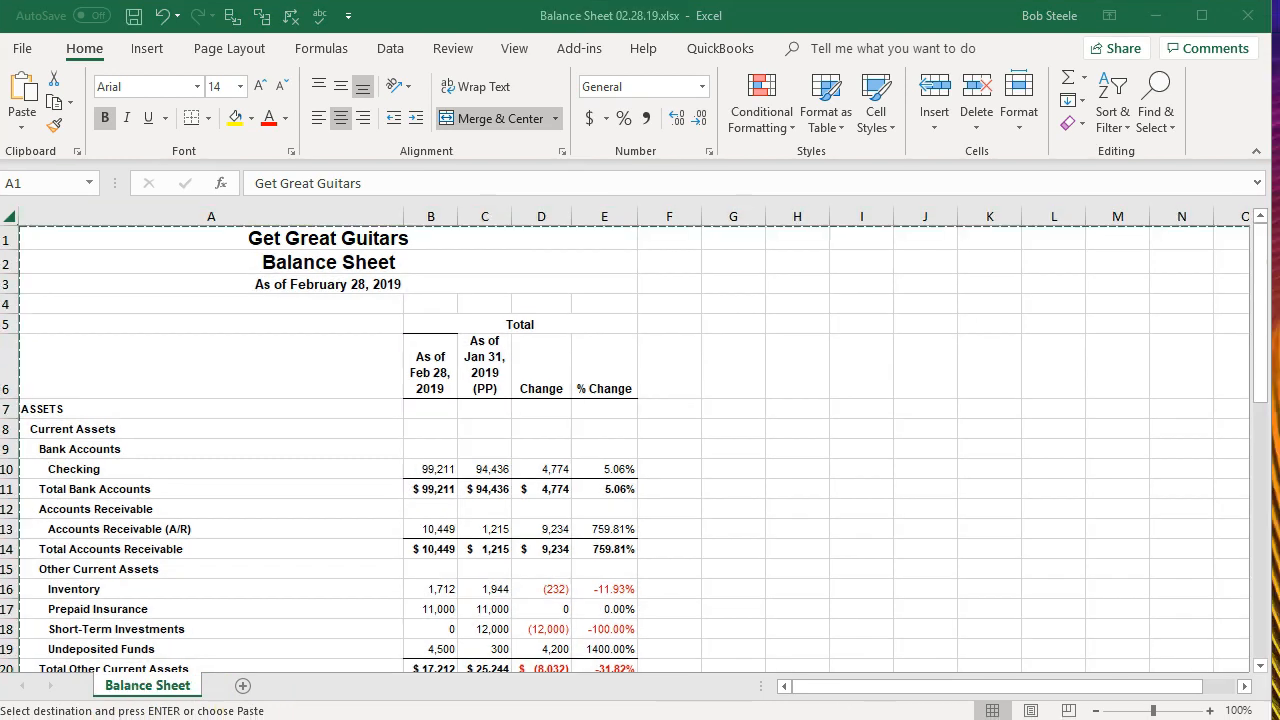
left_click(155, 688)
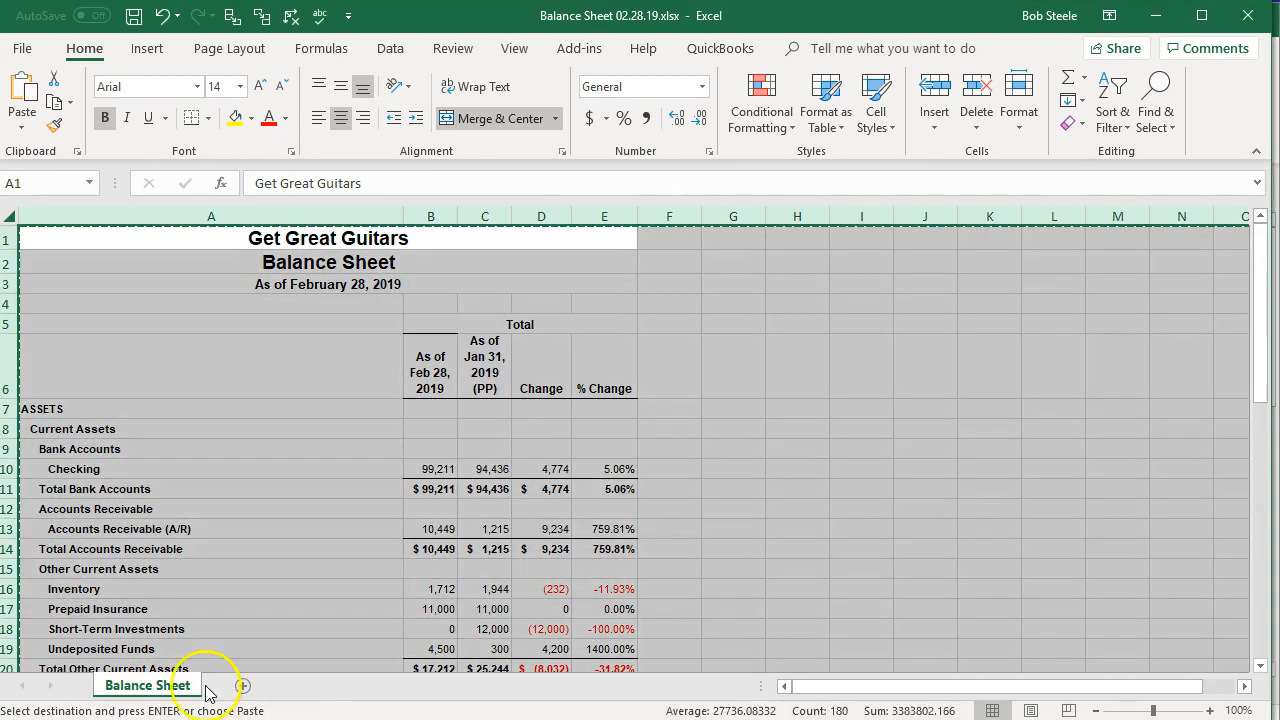
double_click(155, 686)
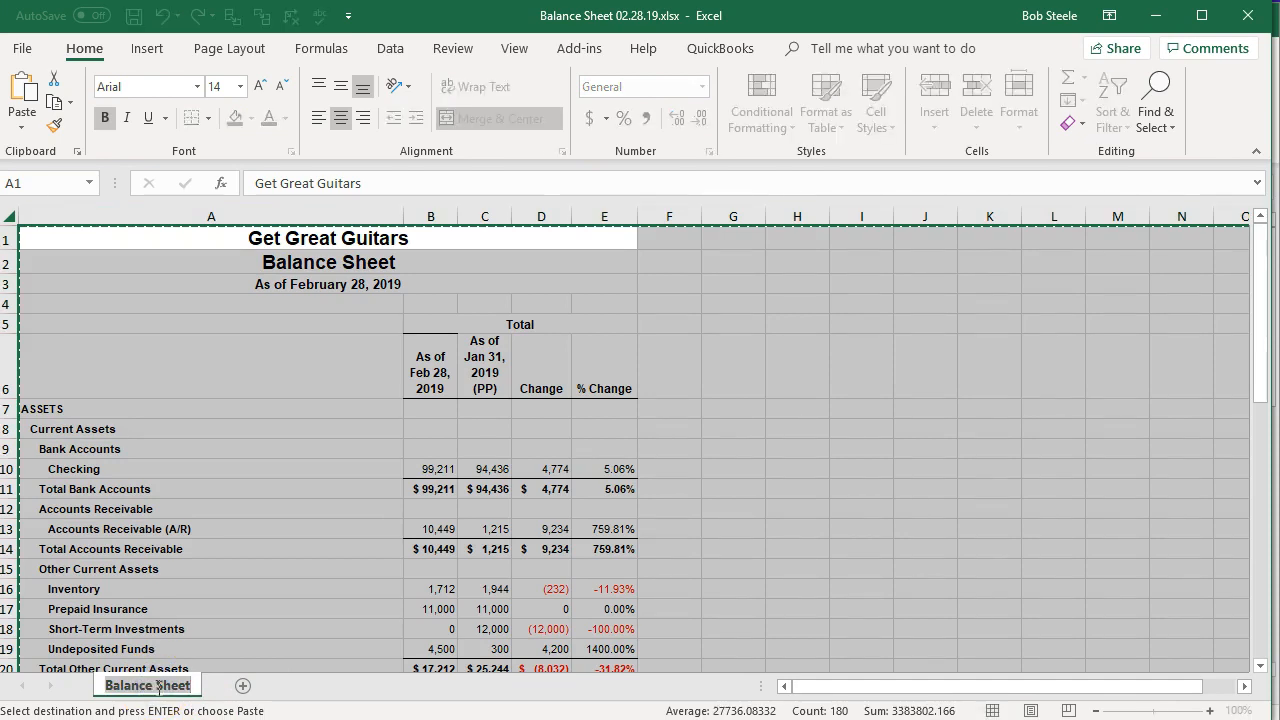
left_click(226, 569)
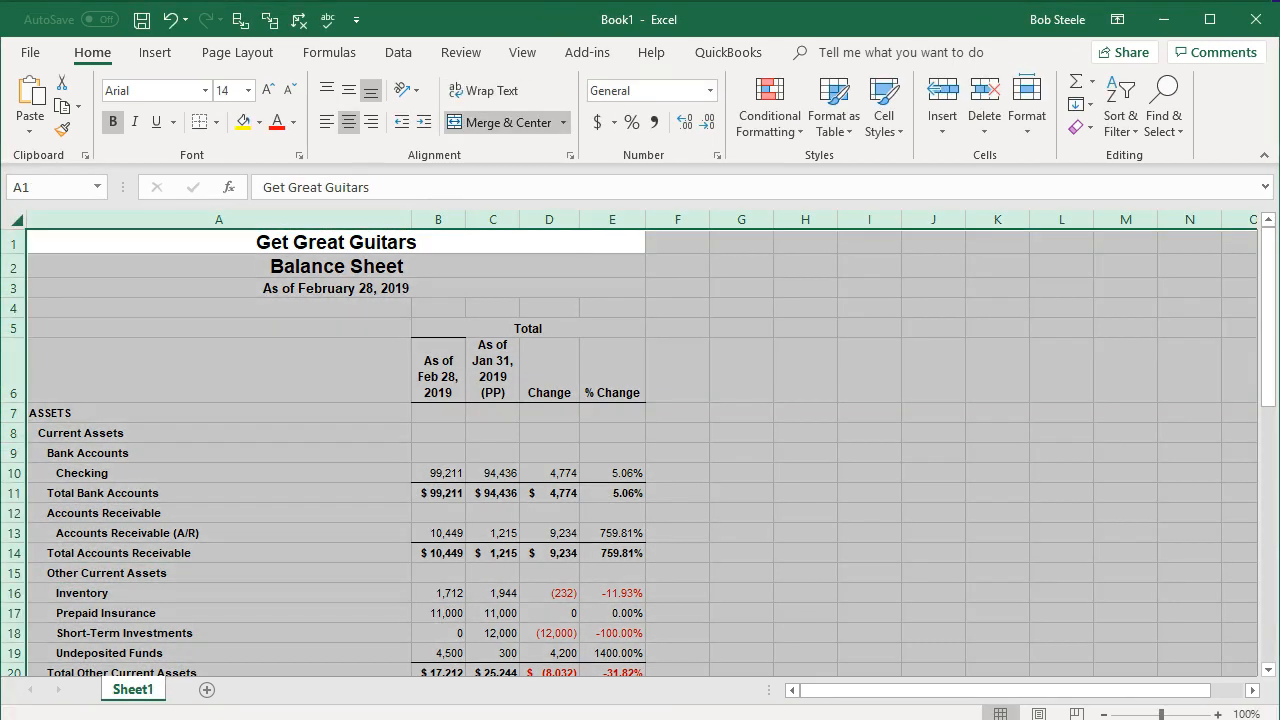
left_click(260, 481)
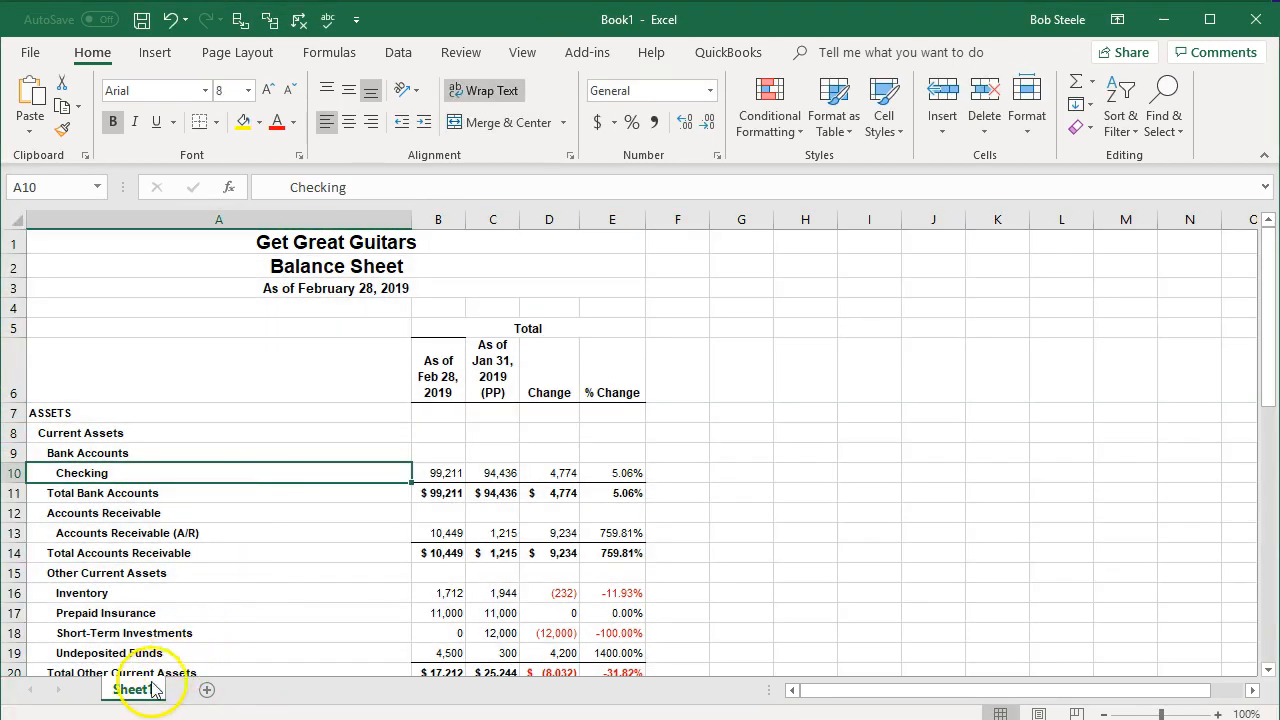
double_click(139, 692)
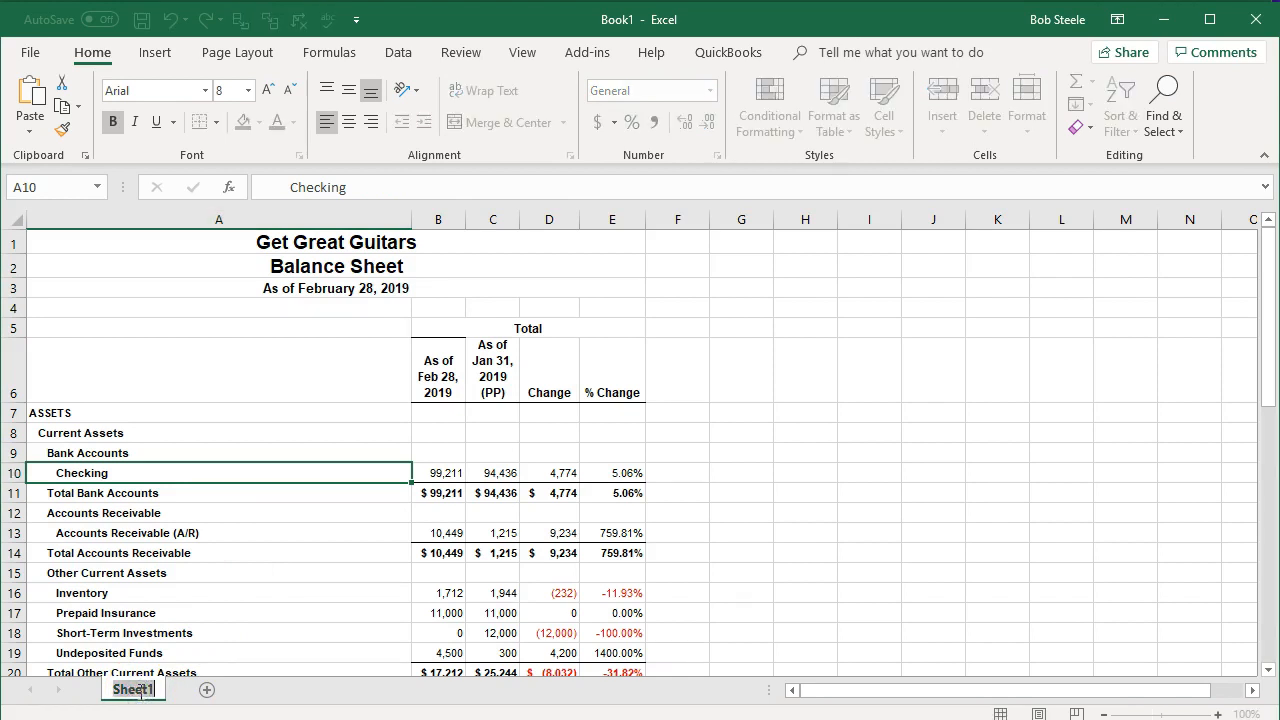
type("Balance Sheet")
left_click(262, 526)
left_click(260, 535)
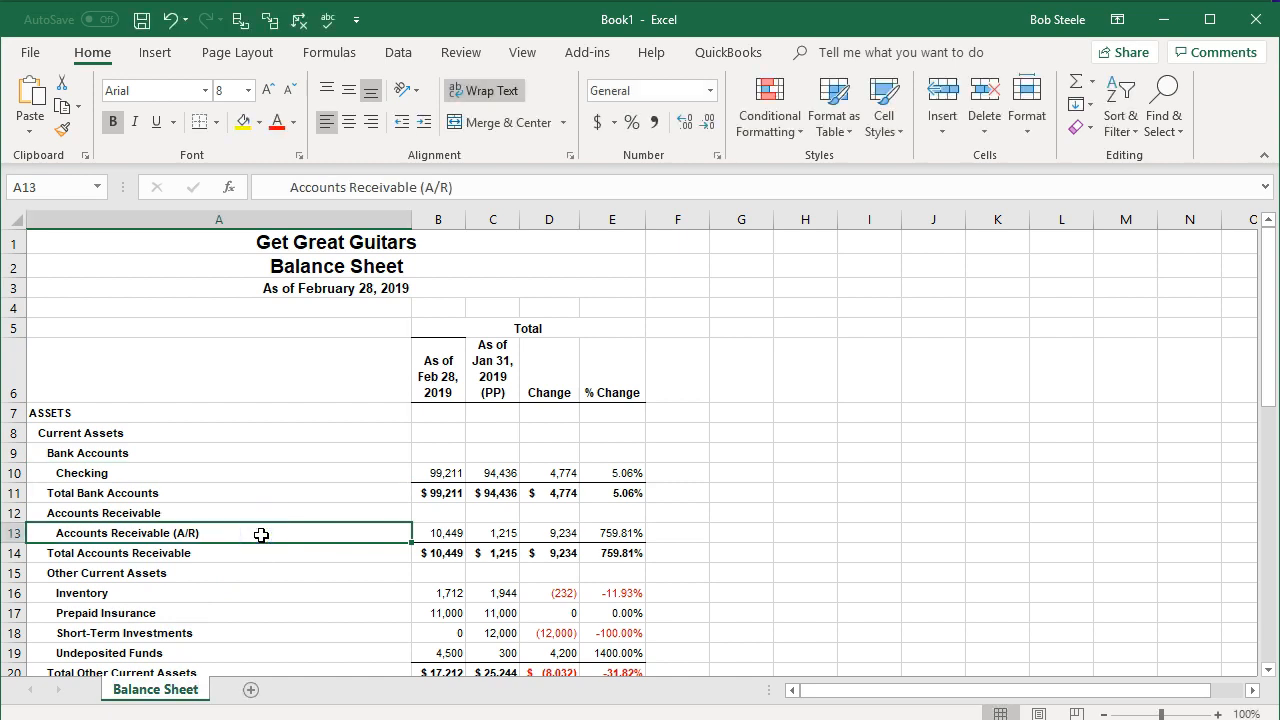
- Add a second sheet to Book1, then open P&L 02.18.19.xlsx from Section 8 and copy its entire worksheet
left_click(250, 694)
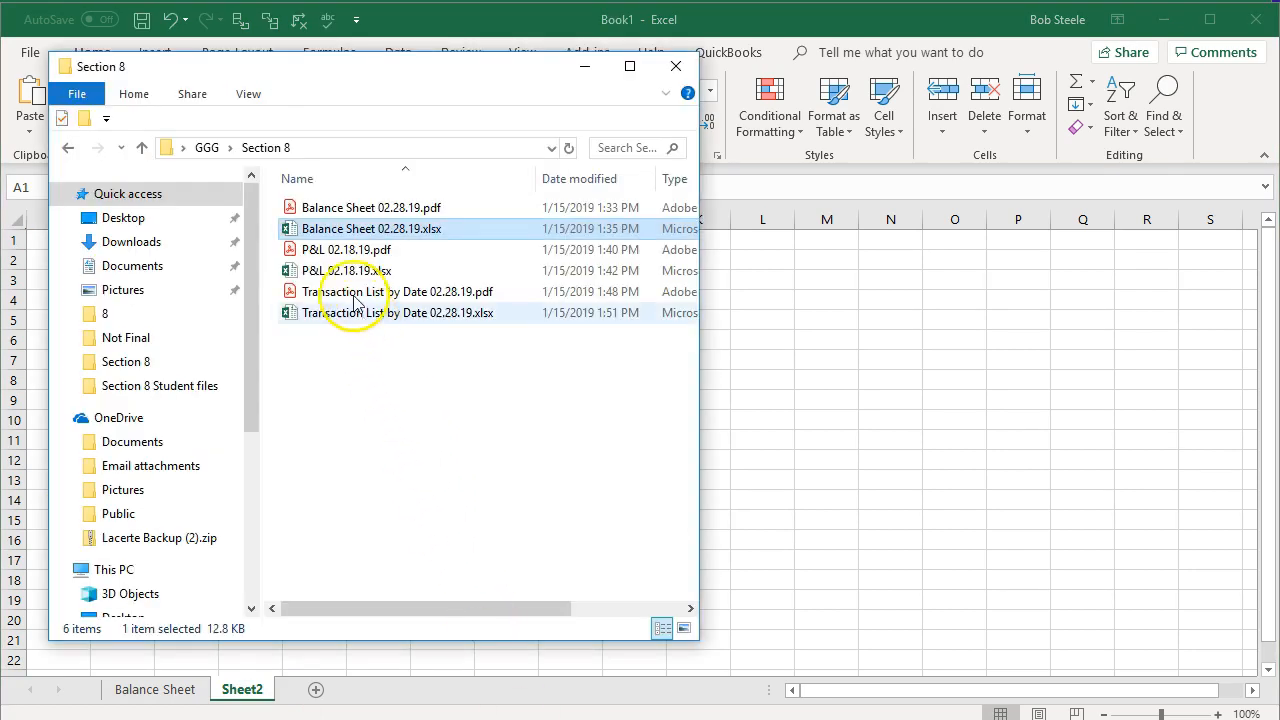
left_click(350, 272)
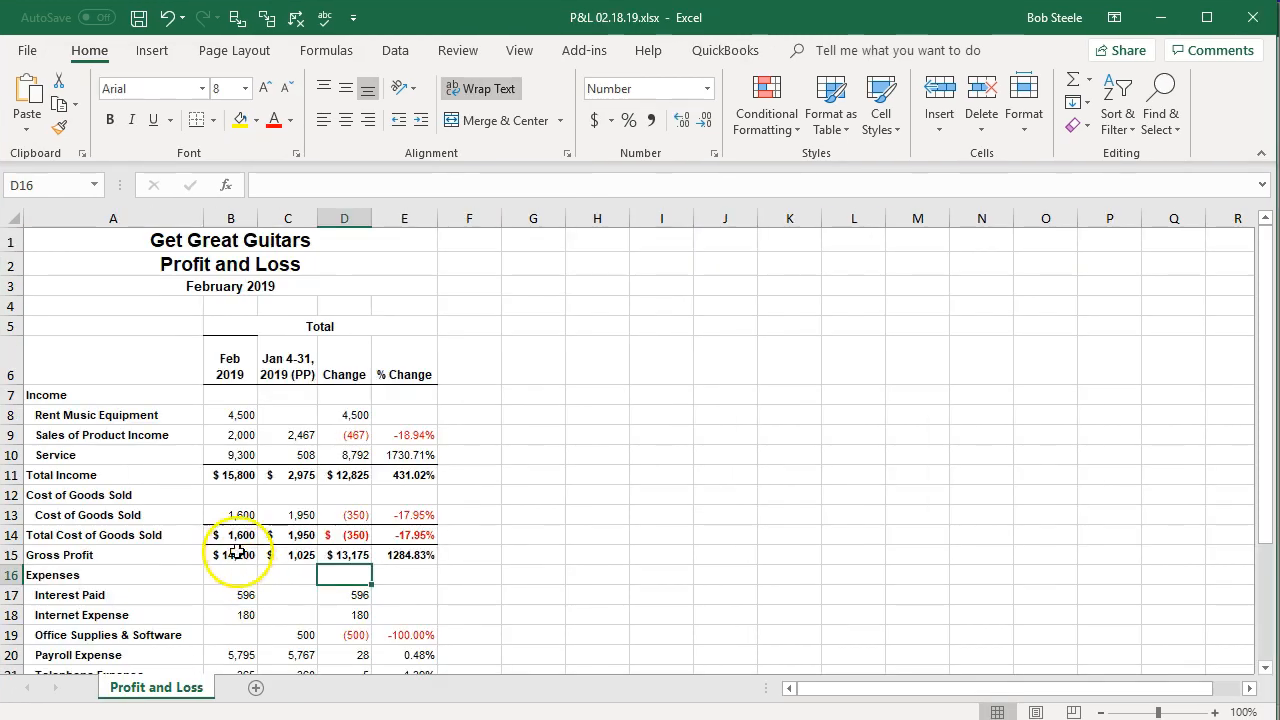
left_click(185, 490)
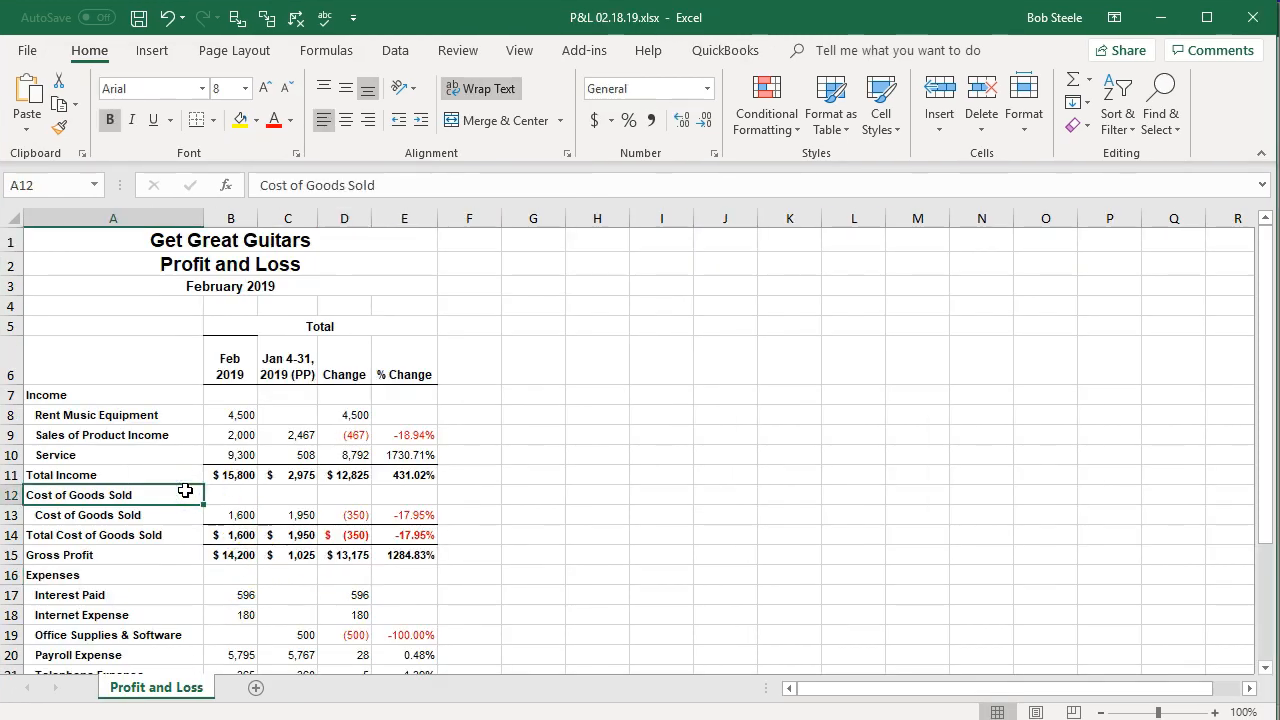
key("ctrl+a")
left_click(185, 491)
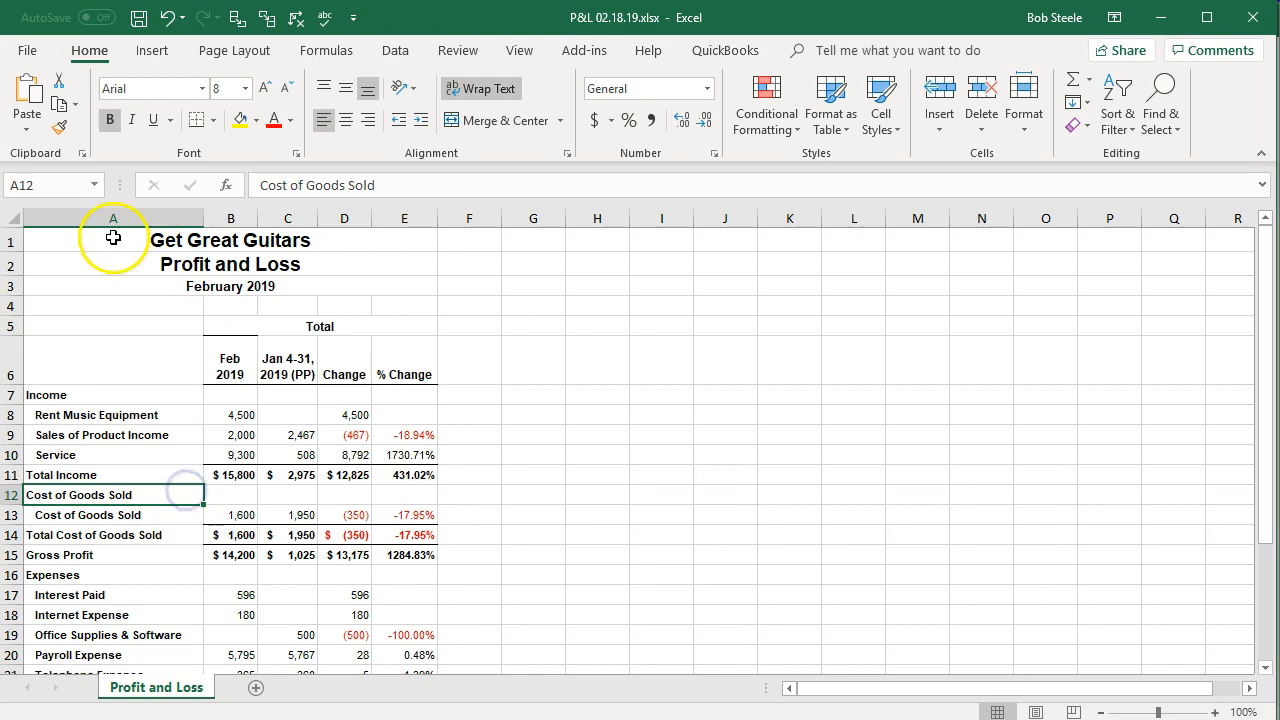
left_click(9, 217)
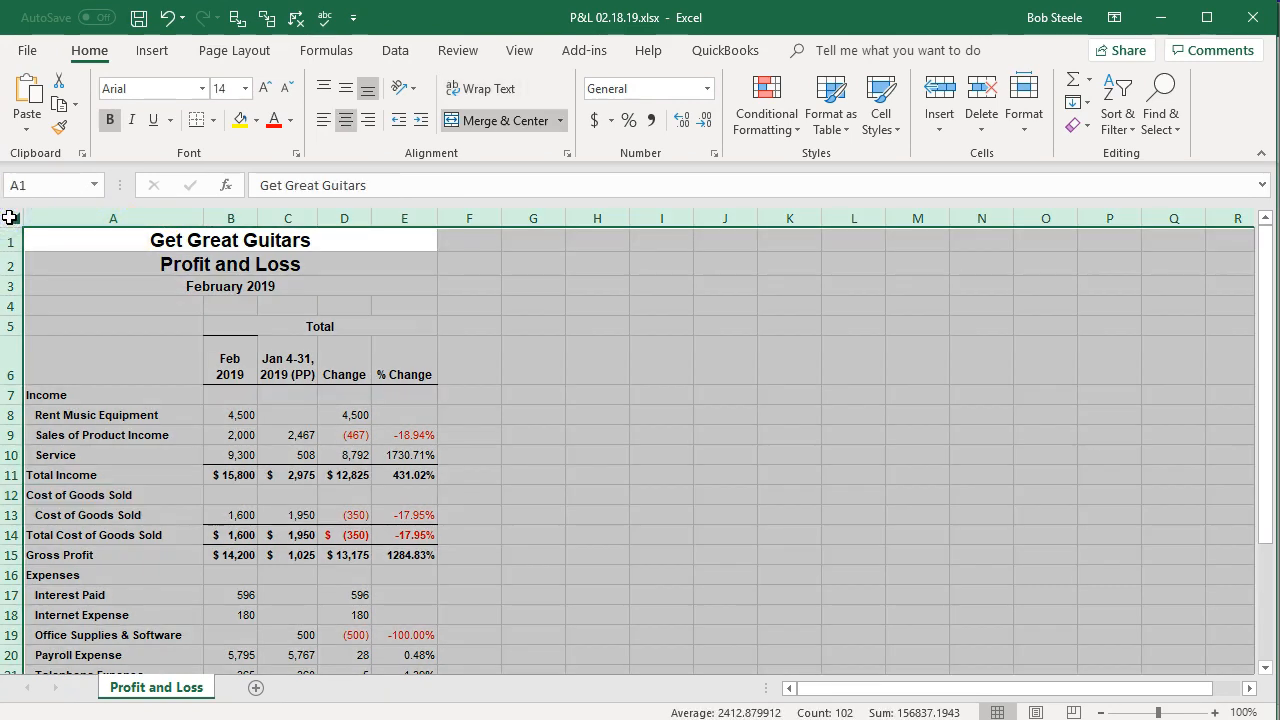
right_click(106, 343)
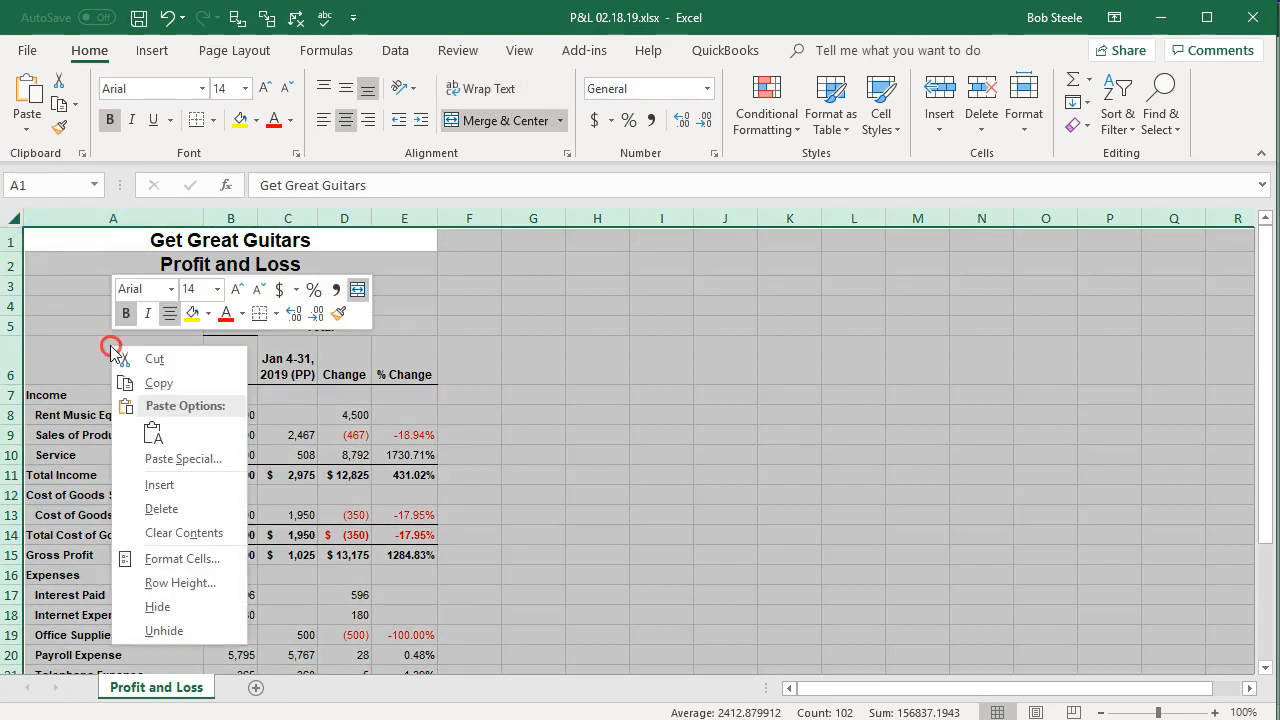
left_click(126, 382)
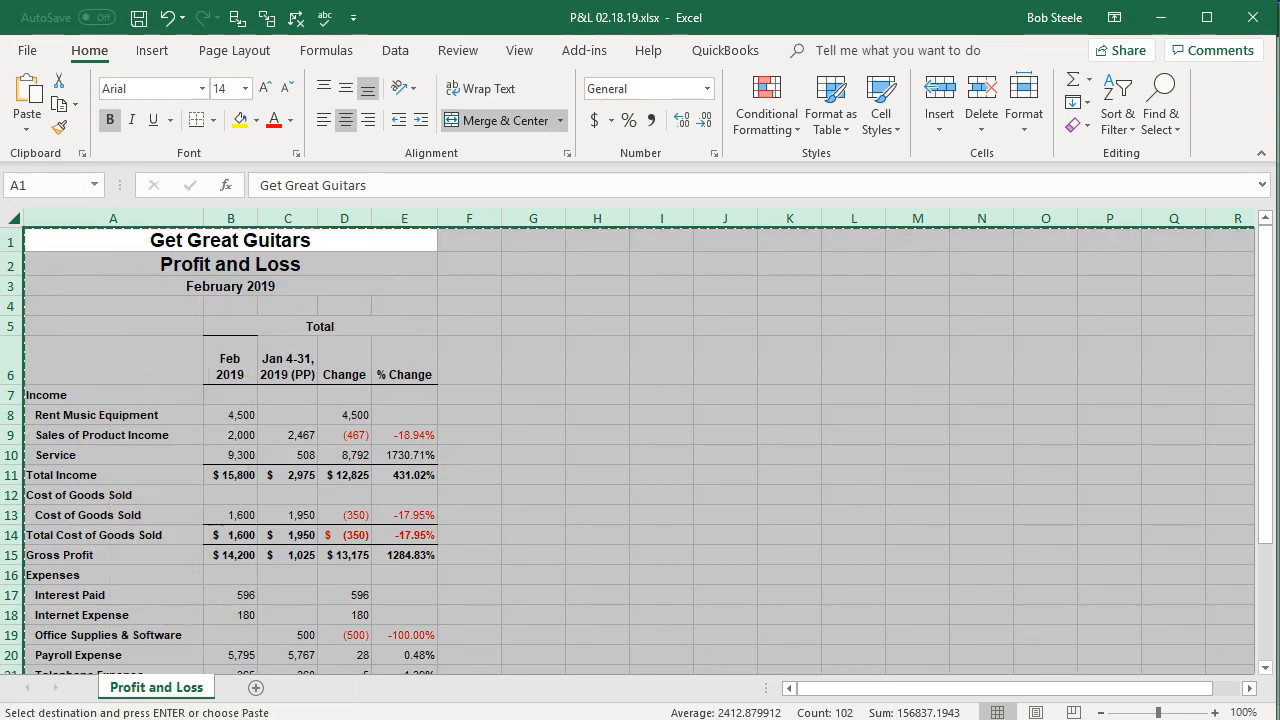
- Paste the copied profit and loss worksheet with its formatting into Sheet2 of Book1, starting at cell A1
key("alt+Tab")
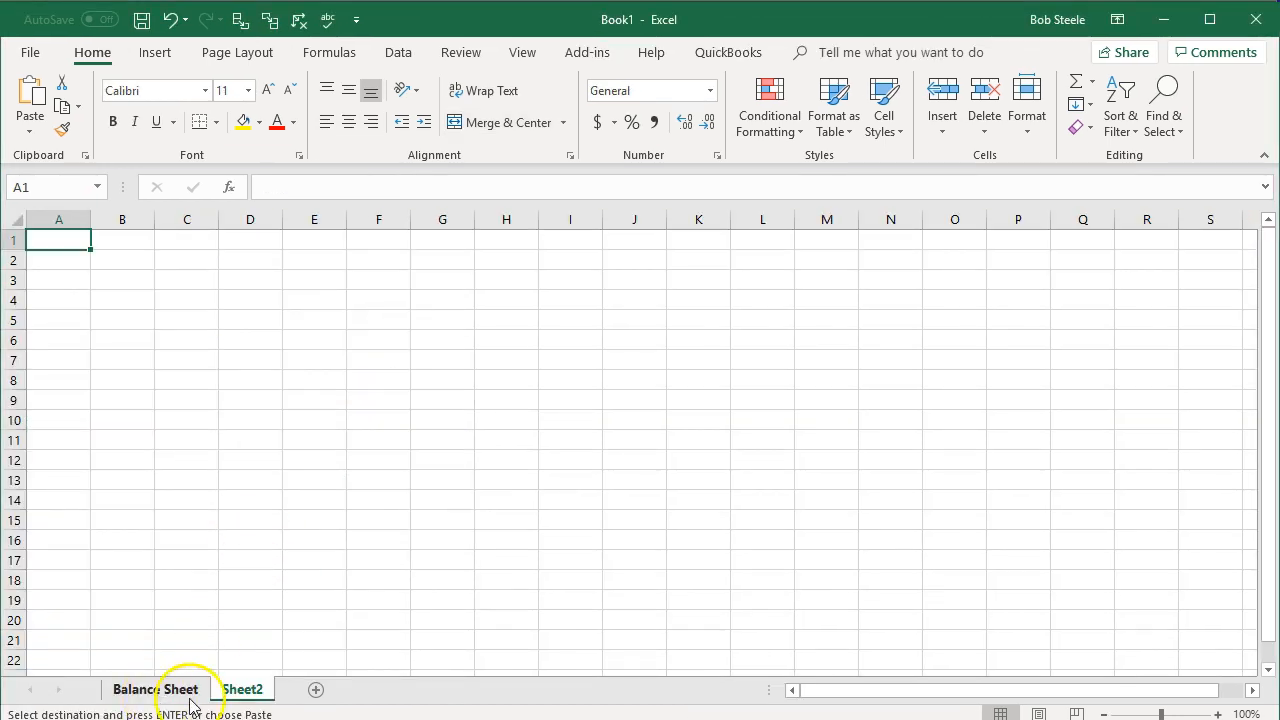
left_click(59, 240)
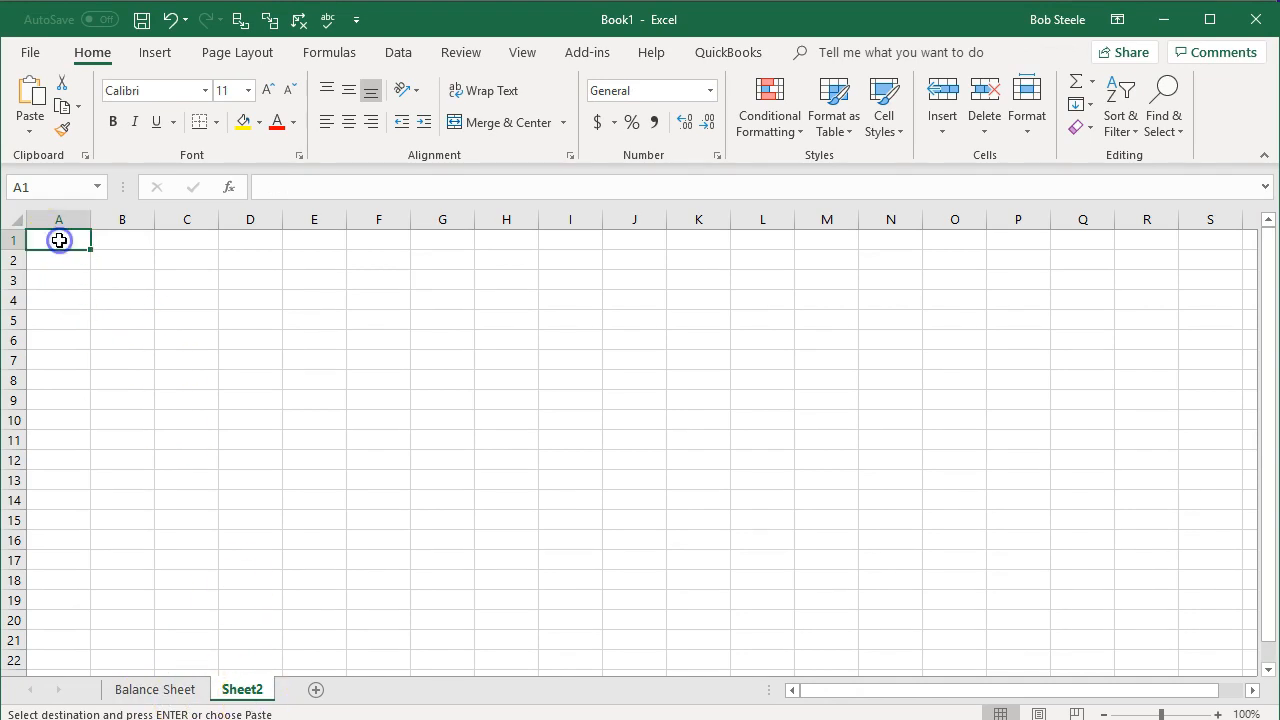
right_click(59, 240)
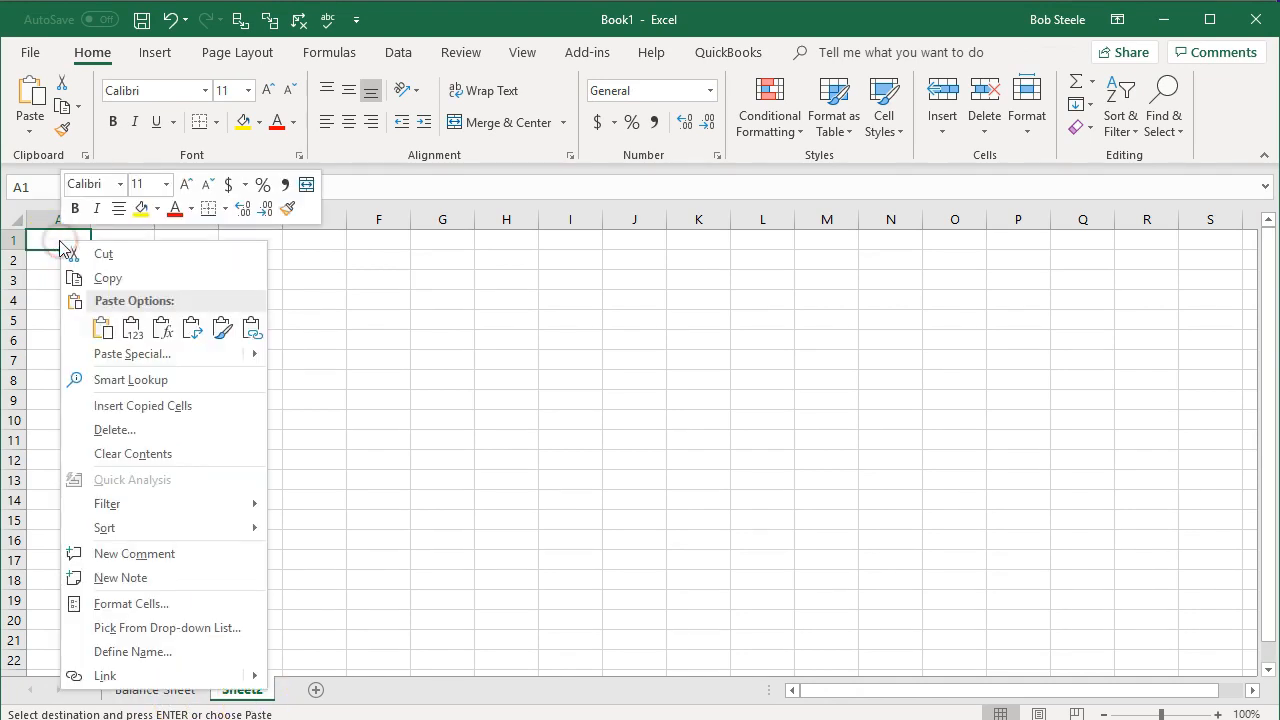
left_click(104, 329)
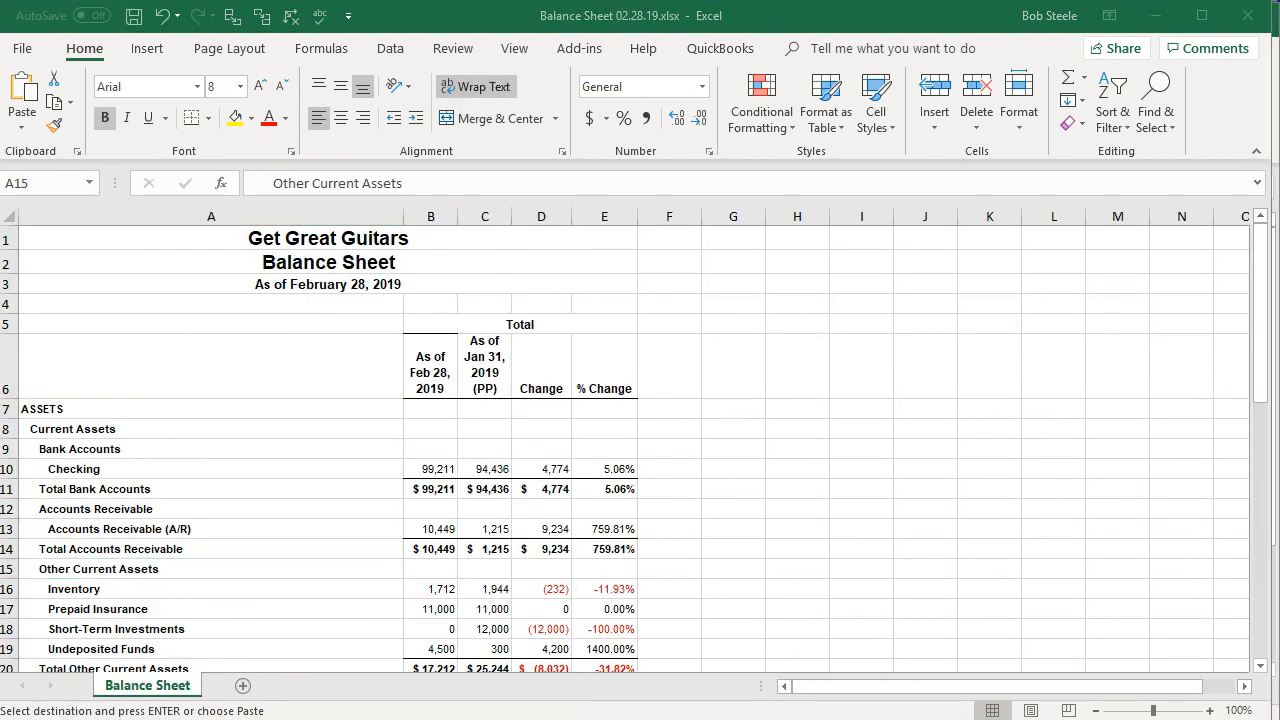
- Take the sheet name from P&L 02.18.19.xlsx and rename Sheet2 in Book1 as "Profit and Loss"
left_click(228, 717)
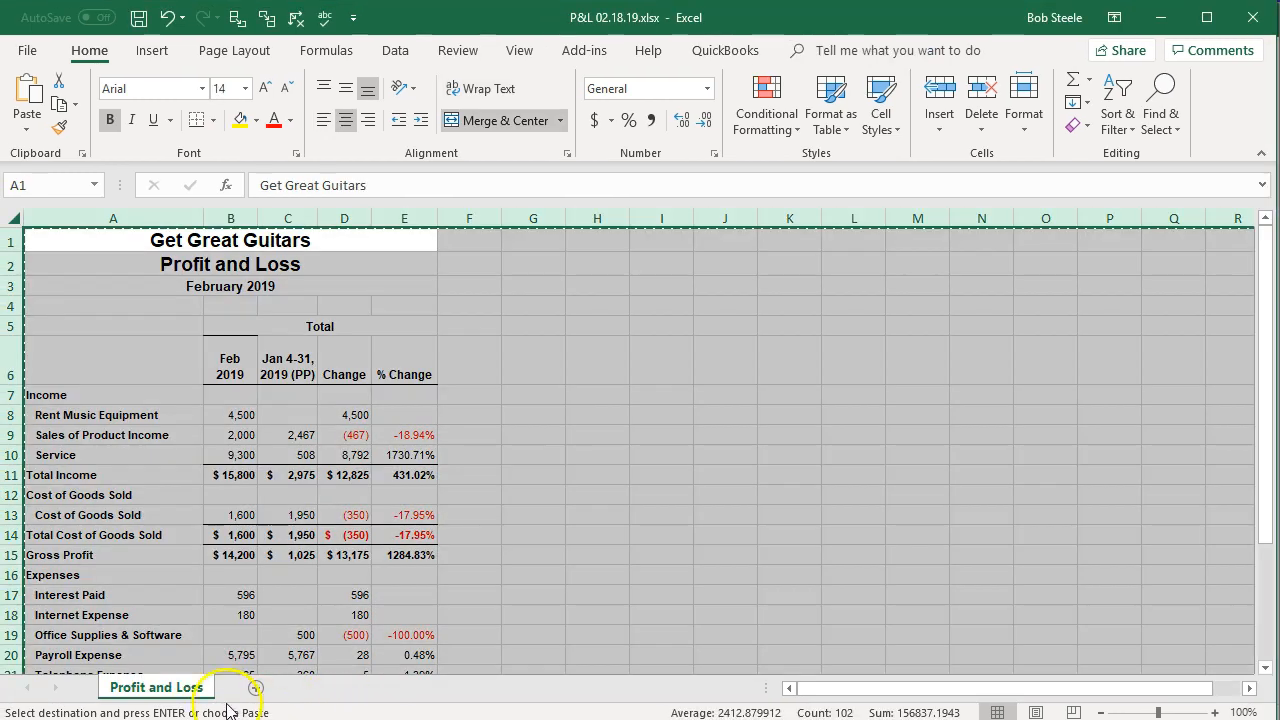
left_click_drag(182, 694, 194, 625)
left_click(195, 624)
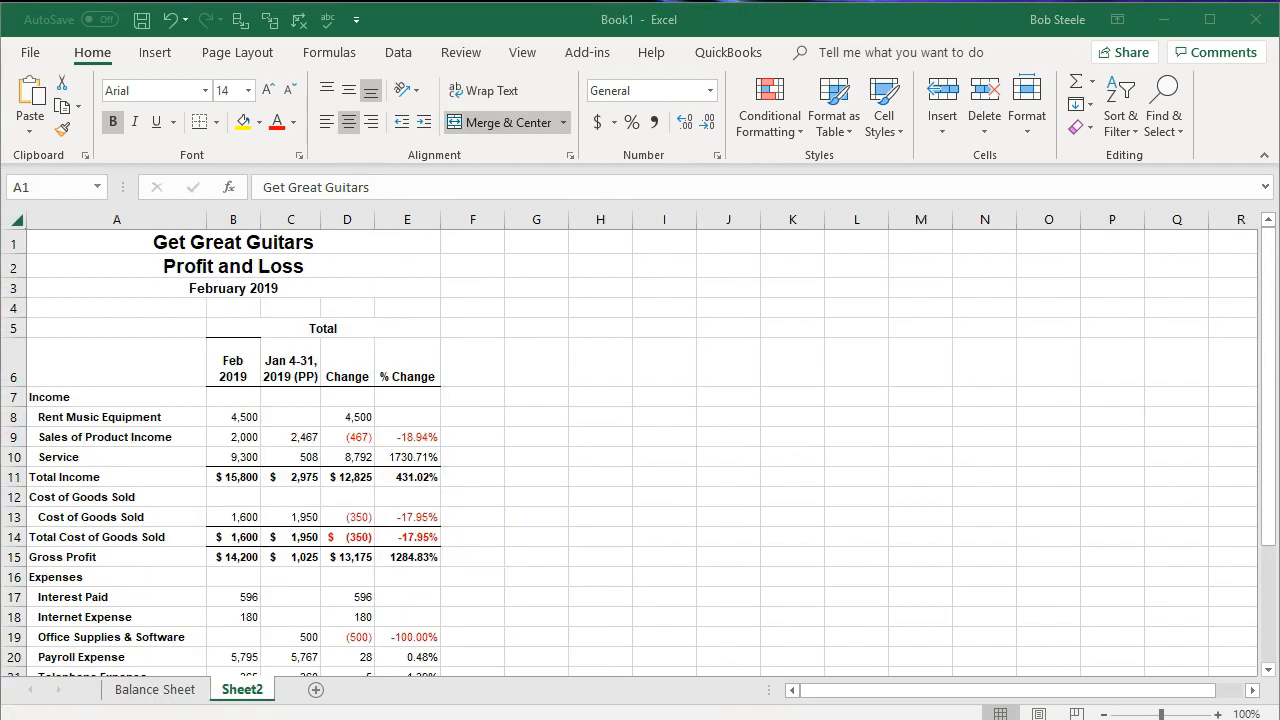
key("ctrl+a")
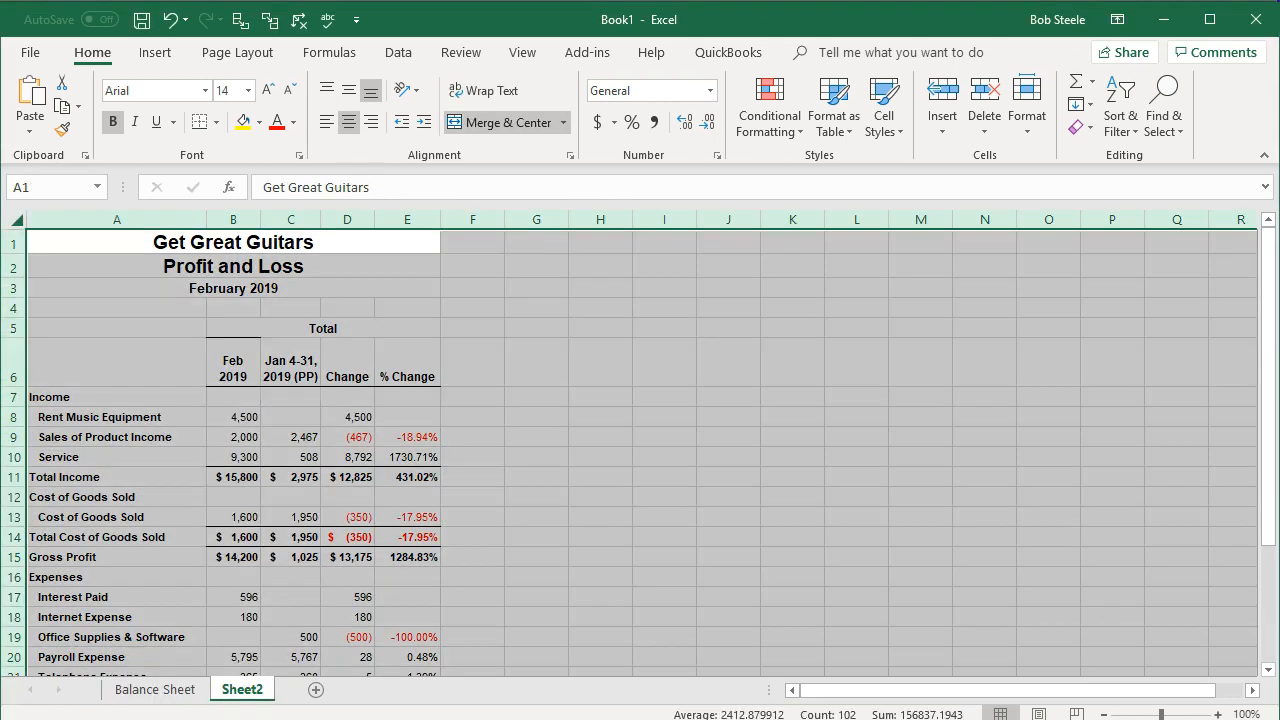
double_click(242, 690)
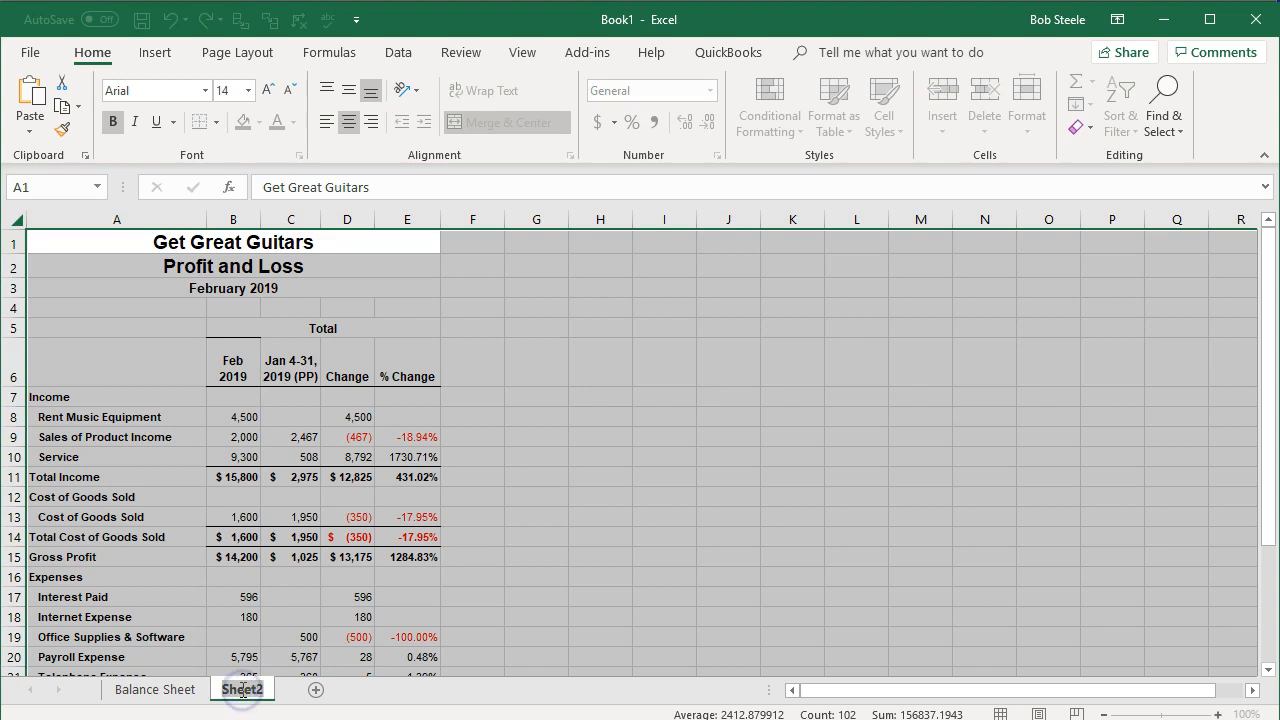
type("Profit and Loss")
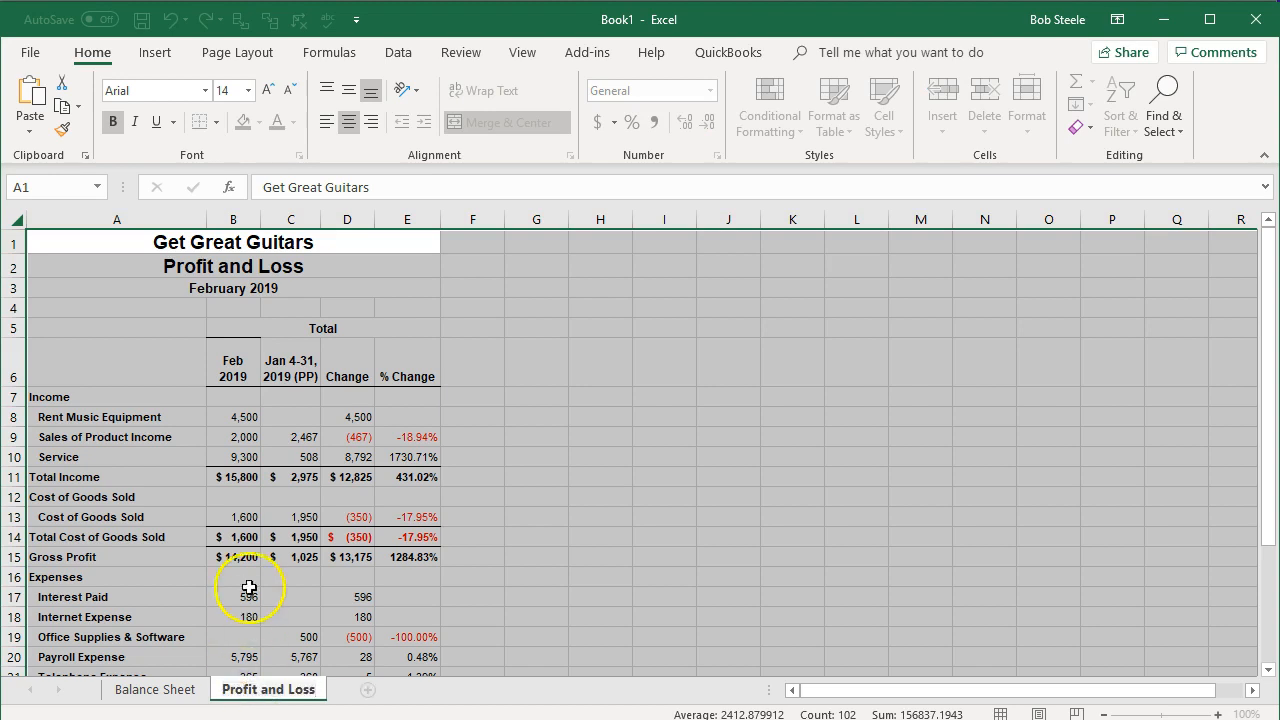
left_click(251, 561)
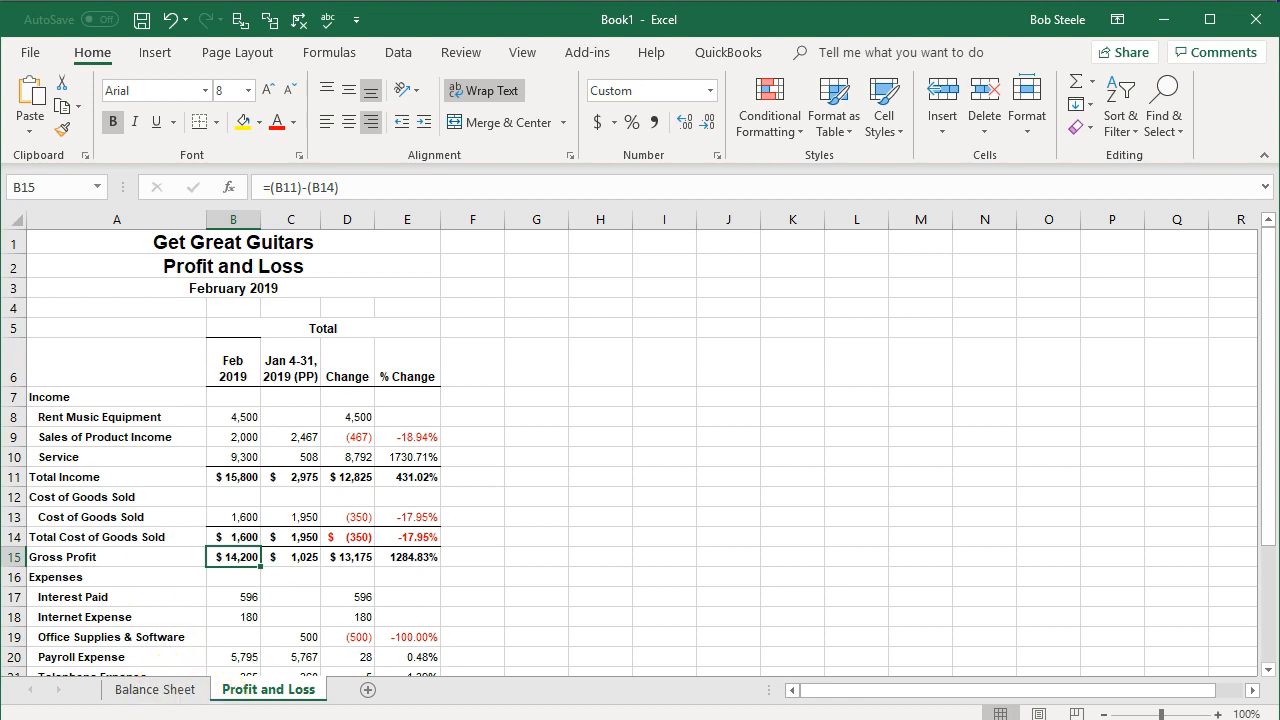
- Add a third sheet to Book1, then open Transaction List by Date 02.28.19.xlsx and copy its entire worksheet
left_click(368, 689)
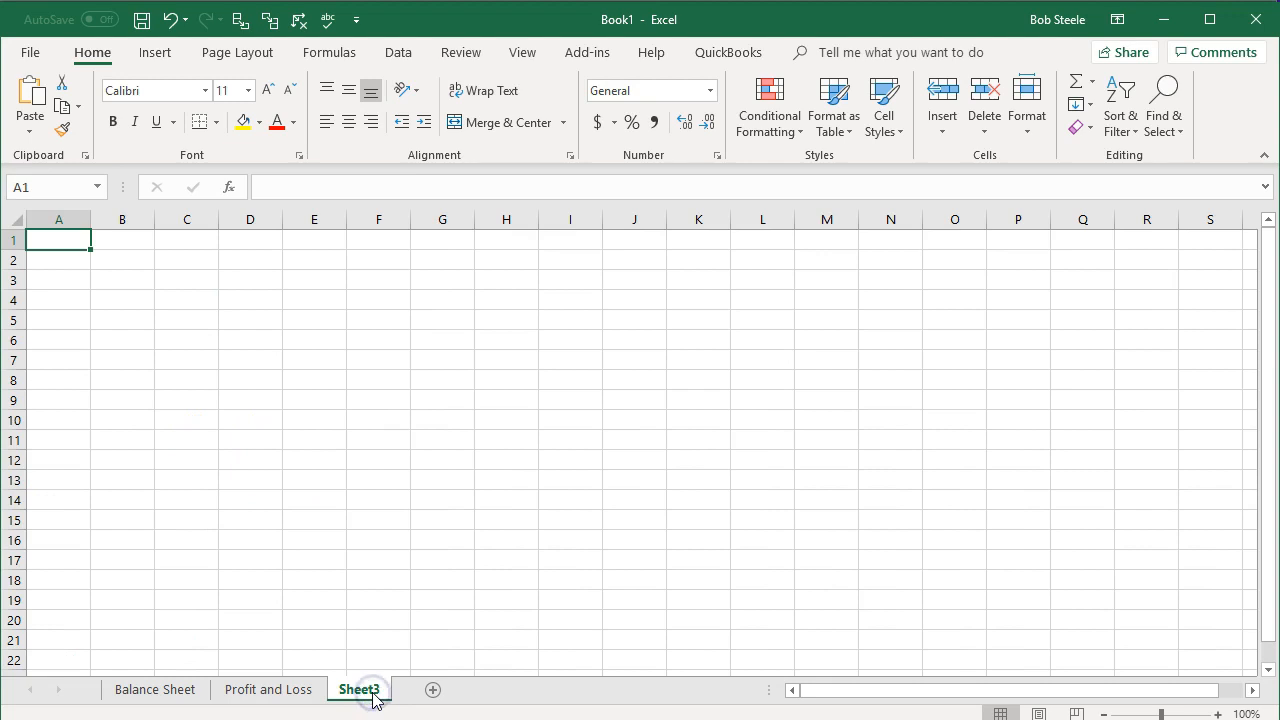
left_click_drag(0, 118, 849, 12)
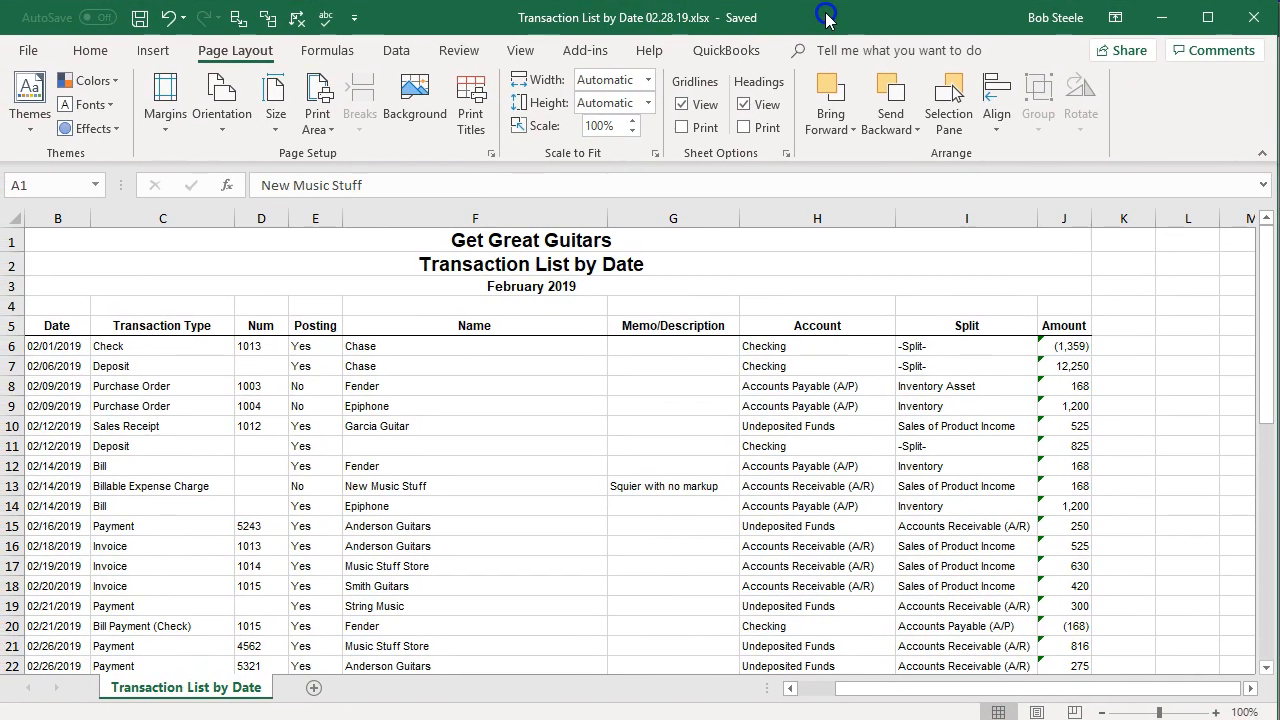
left_click(16, 218)
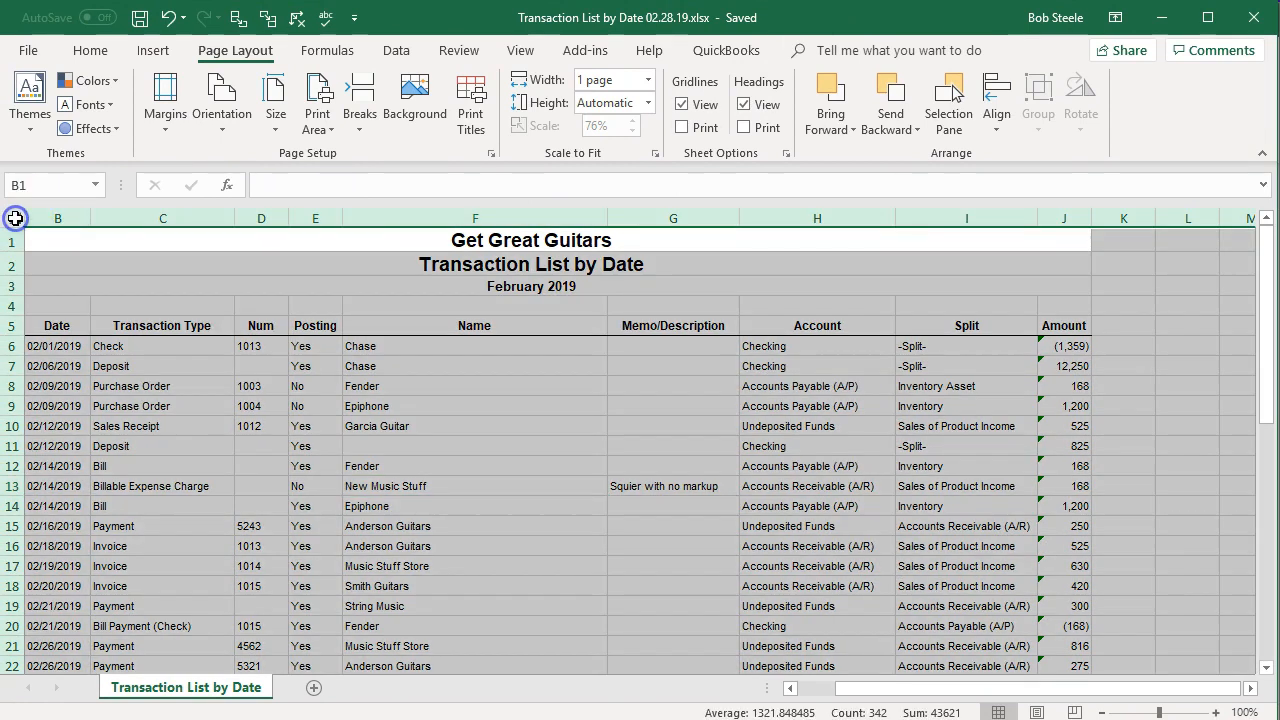
right_click(128, 273)
left_click(170, 314)
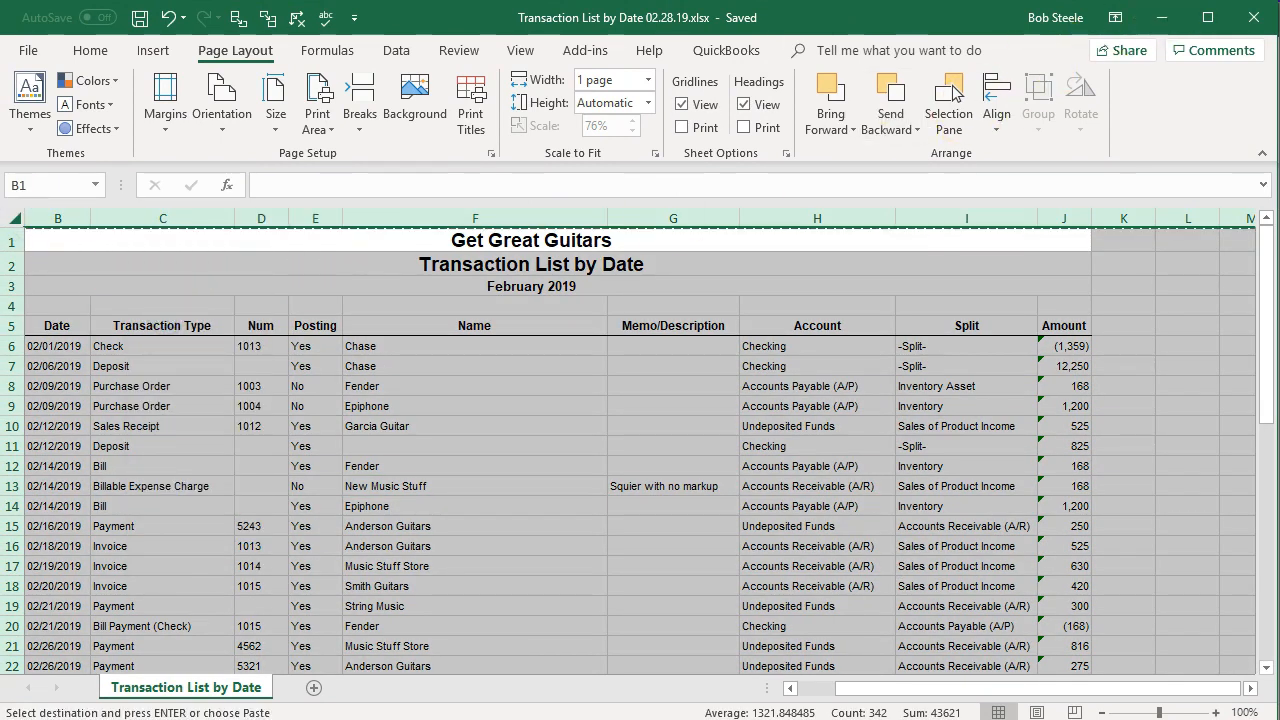
- Paste the copied transaction list with its formatting into Sheet3 of Book1, starting at cell A1
left_click(1162, 18)
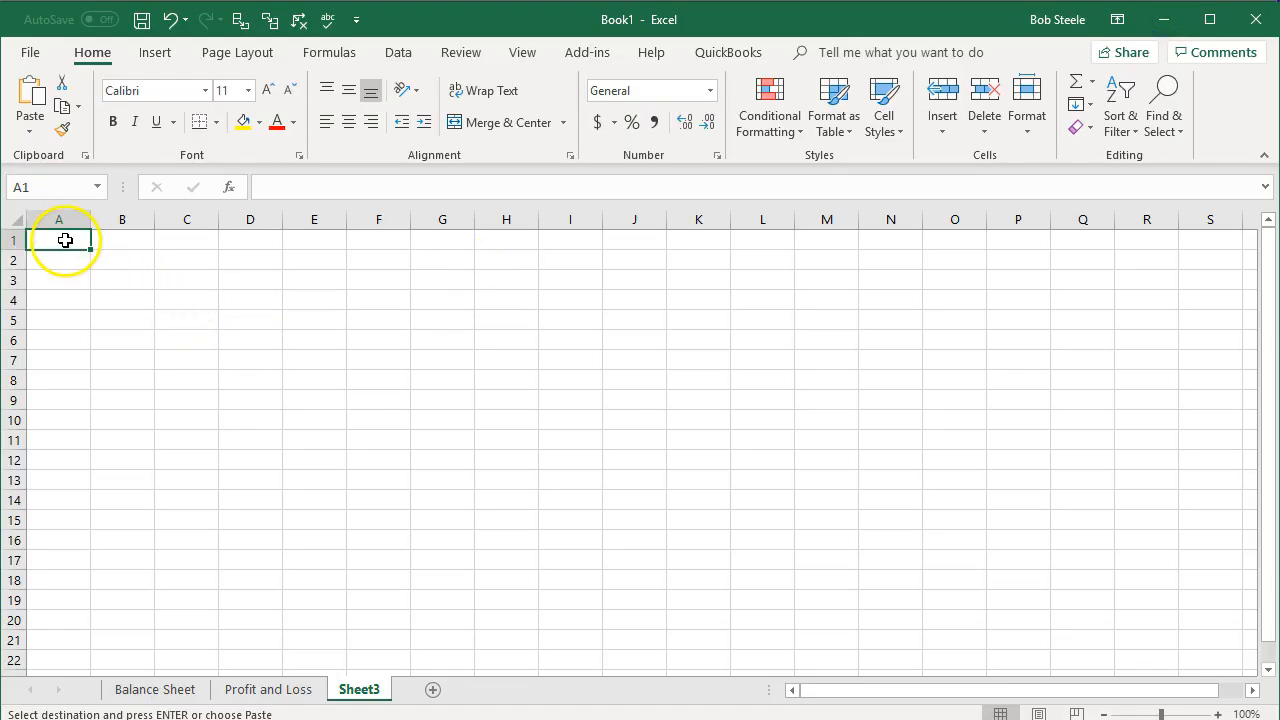
right_click(64, 239)
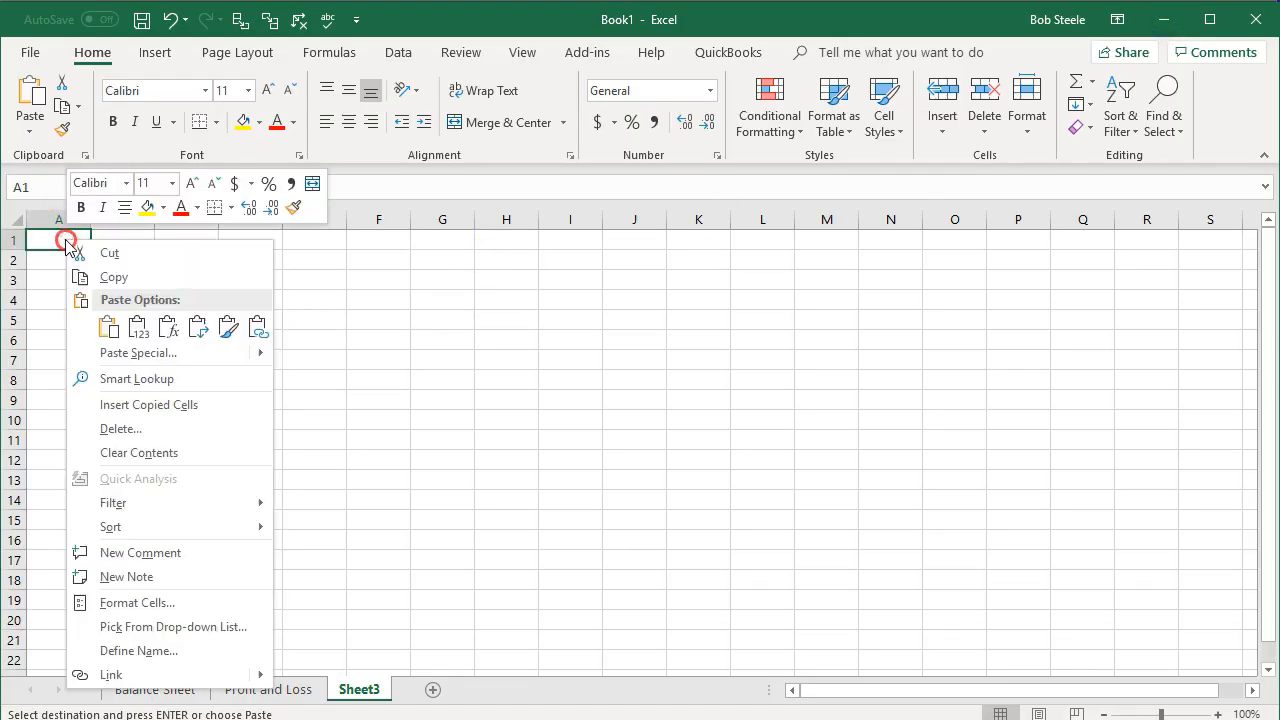
left_click(100, 320)
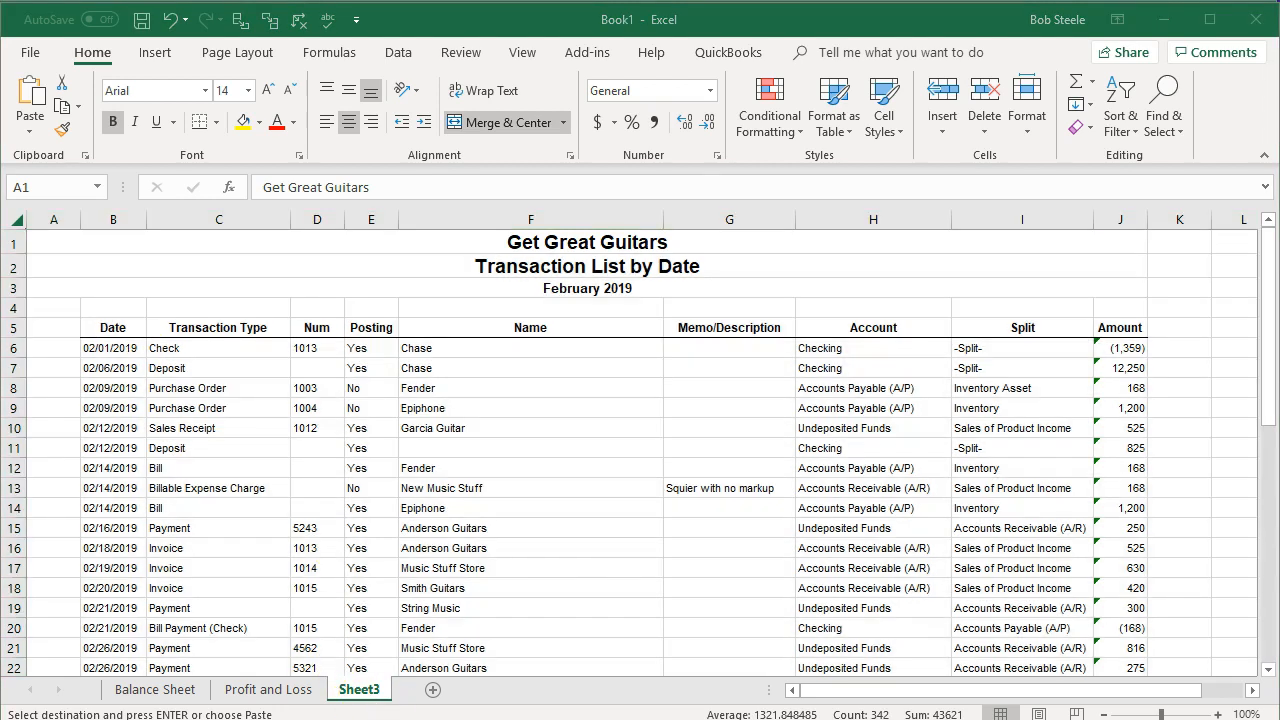
- Take the sheet name from Transaction List by Date 02.28.19.xlsx and rename Sheet3 in Book1 as "Transaction List by Date"
key("alt+Tab")
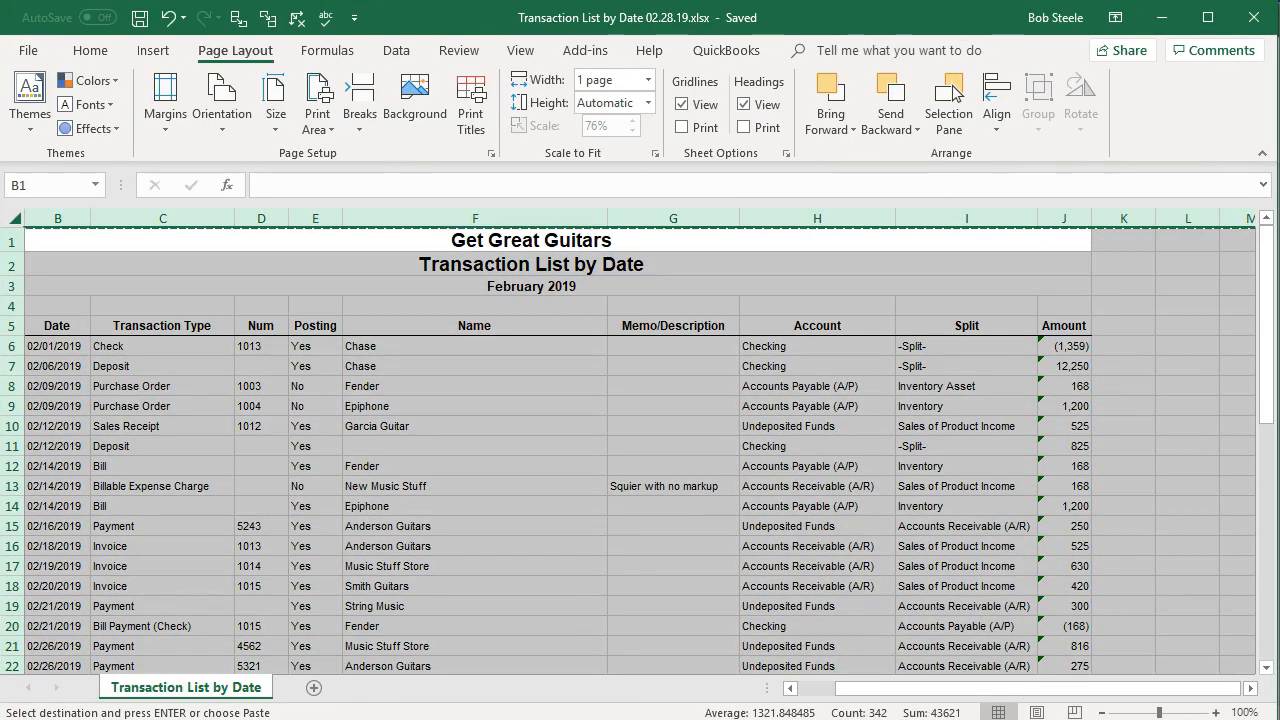
double_click(181, 687)
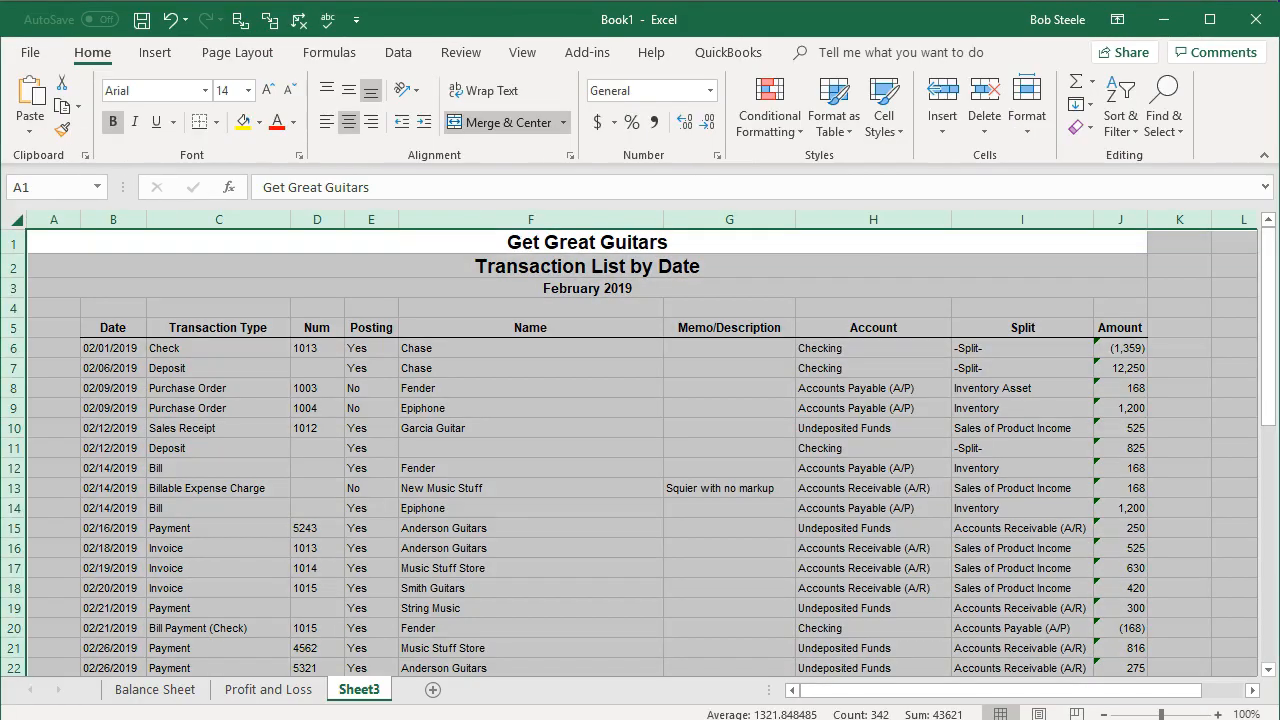
double_click(358, 688)
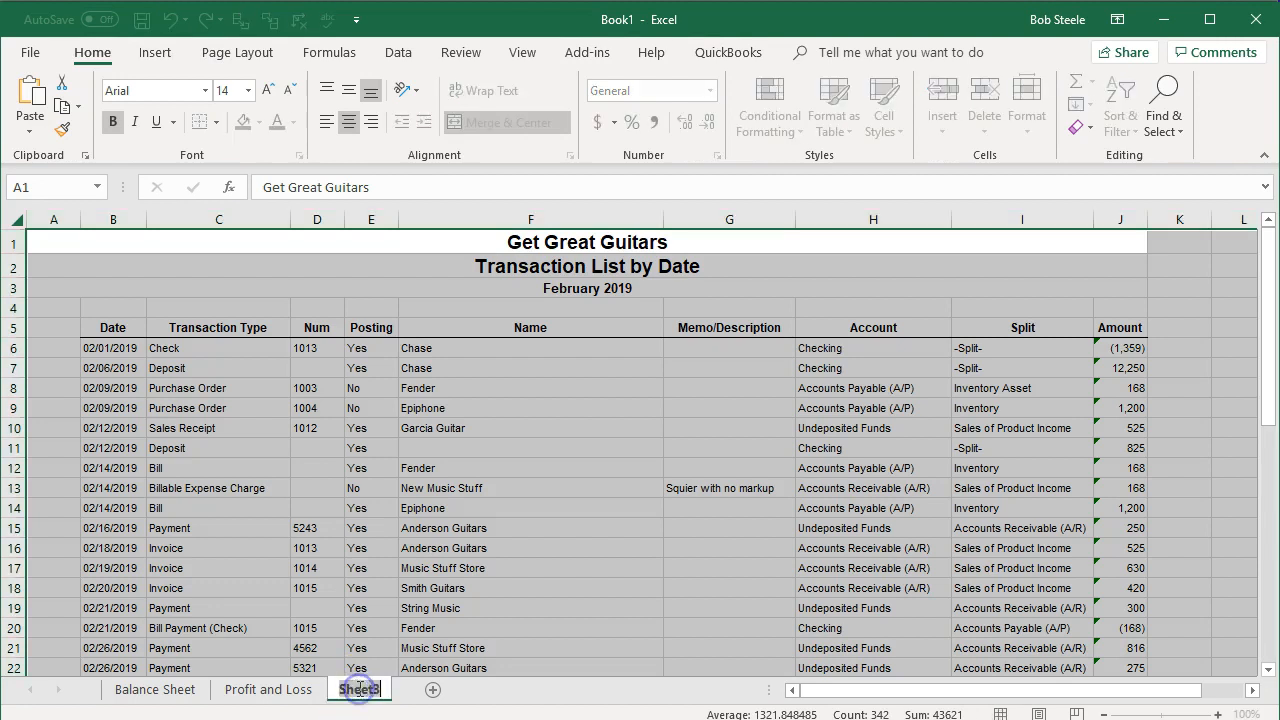
type("Transaction List by Date")
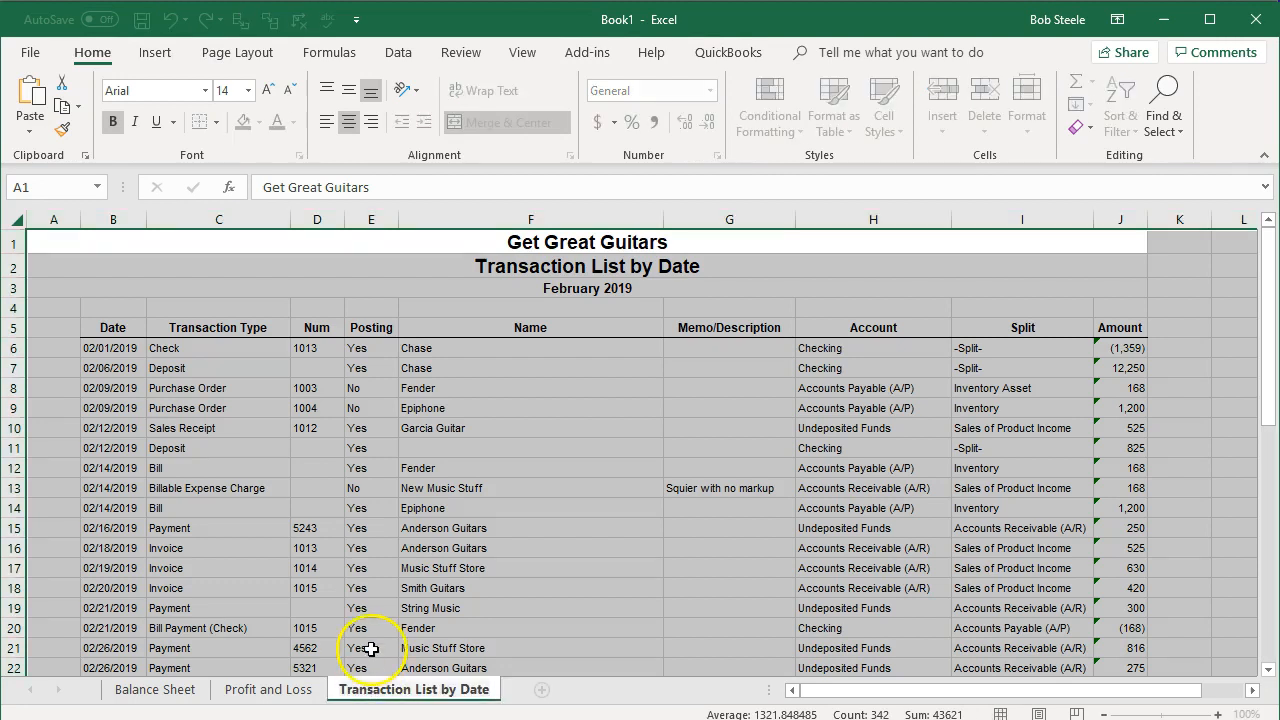
left_click(373, 588)
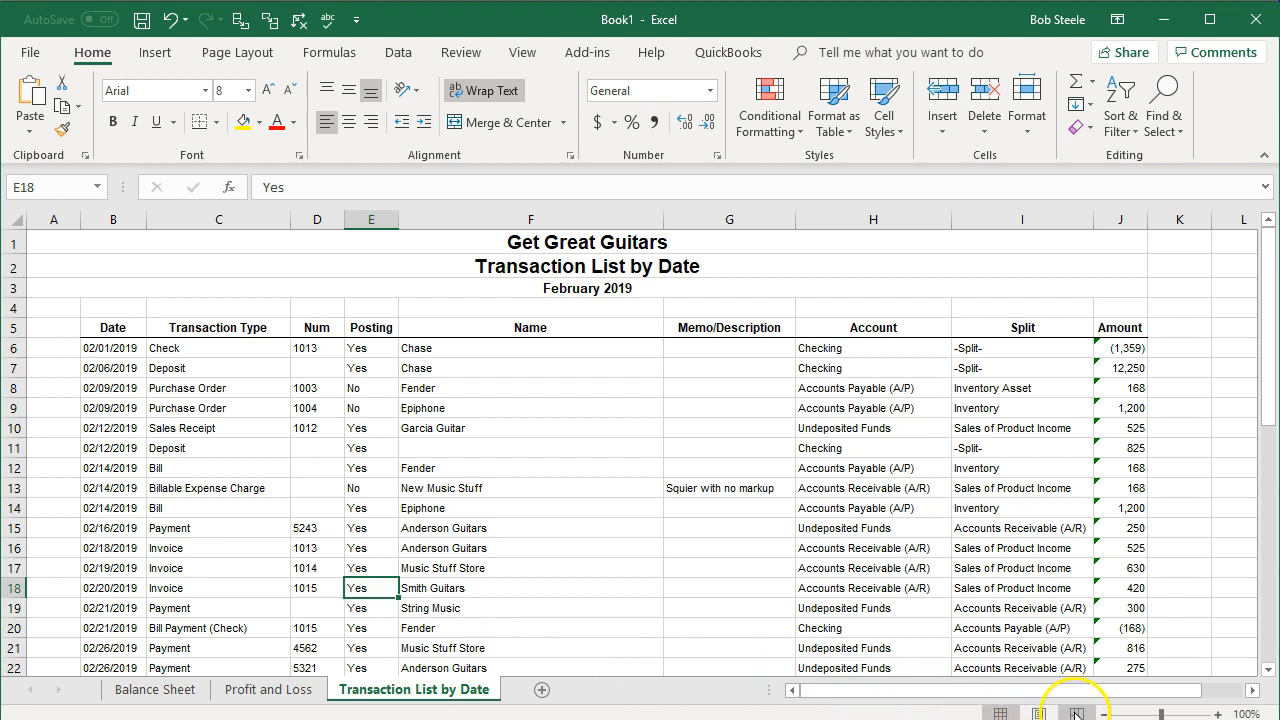
- Check the page breaks of the Transaction List by Date sheet and set its page orientation to Landscape
left_click(1073, 712)
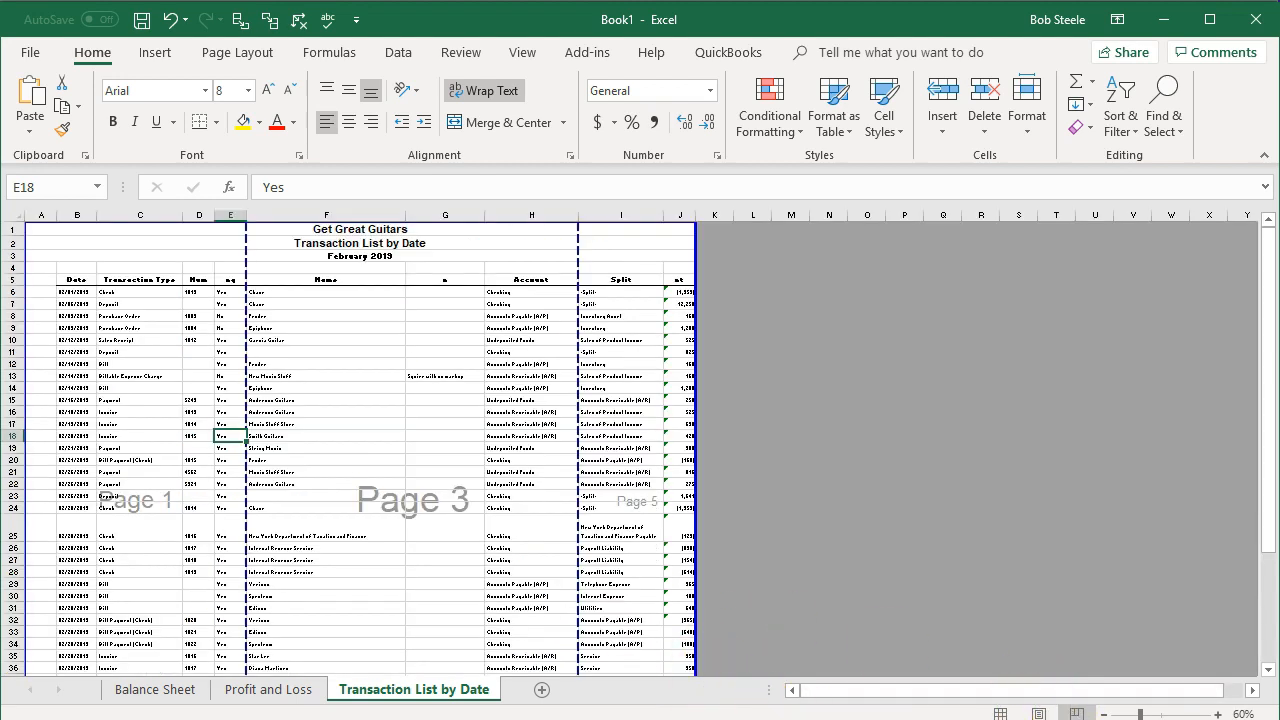
left_click(1000, 713)
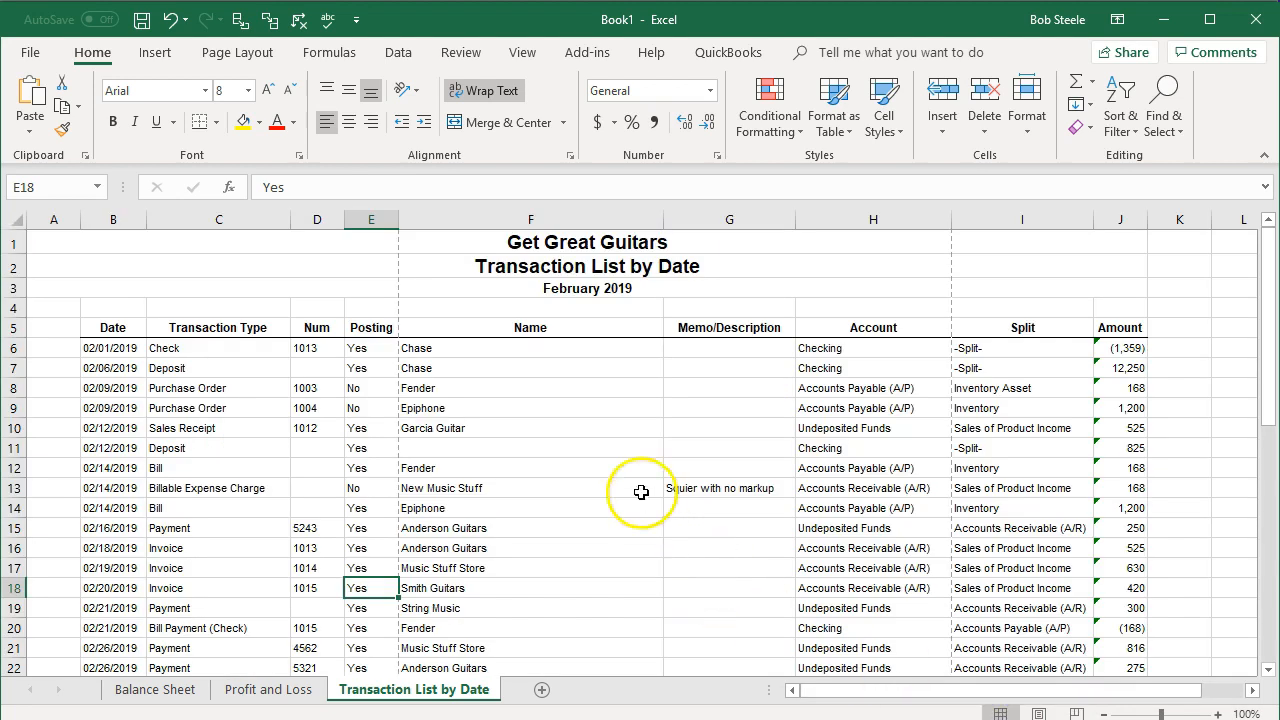
left_click(256, 54)
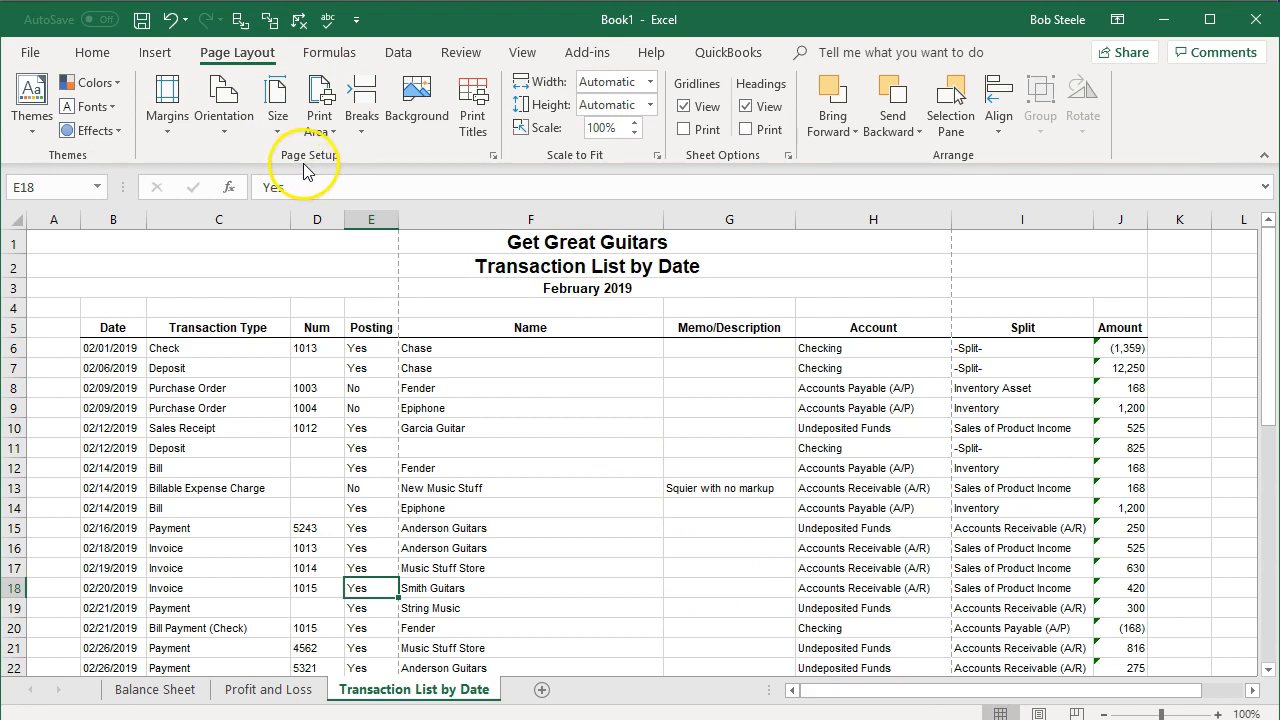
left_click(226, 120)
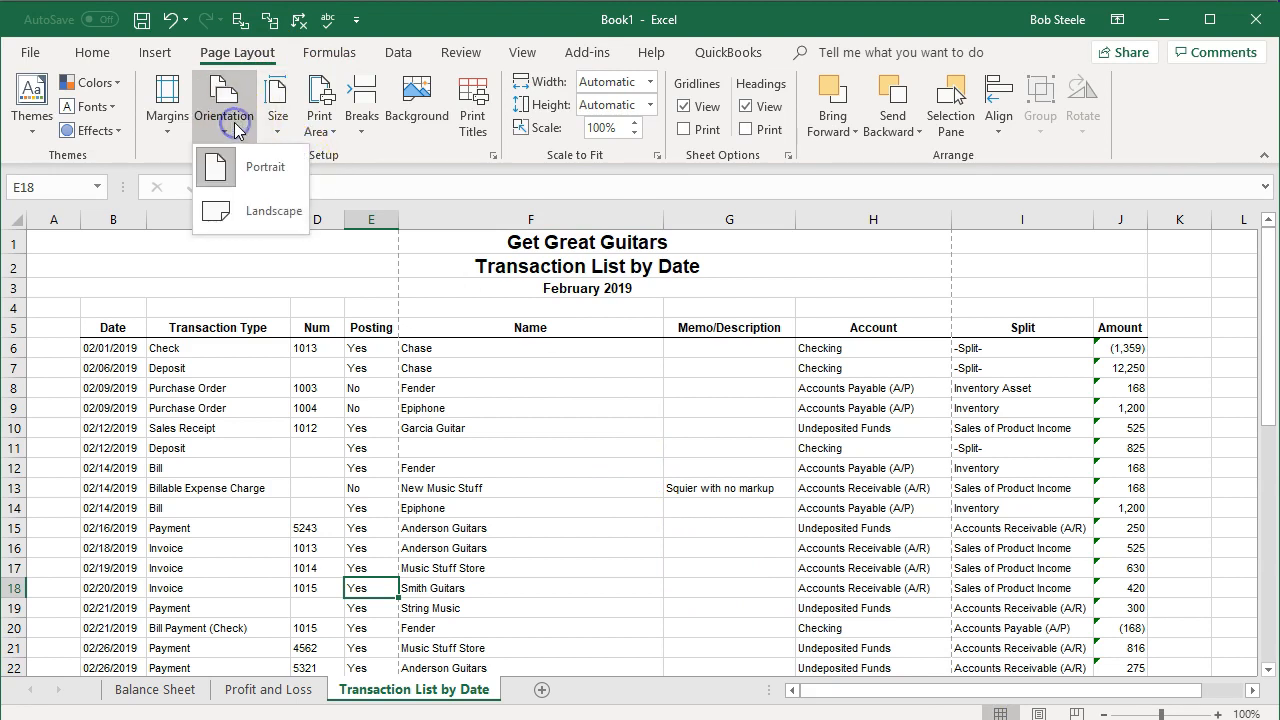
left_click(257, 213)
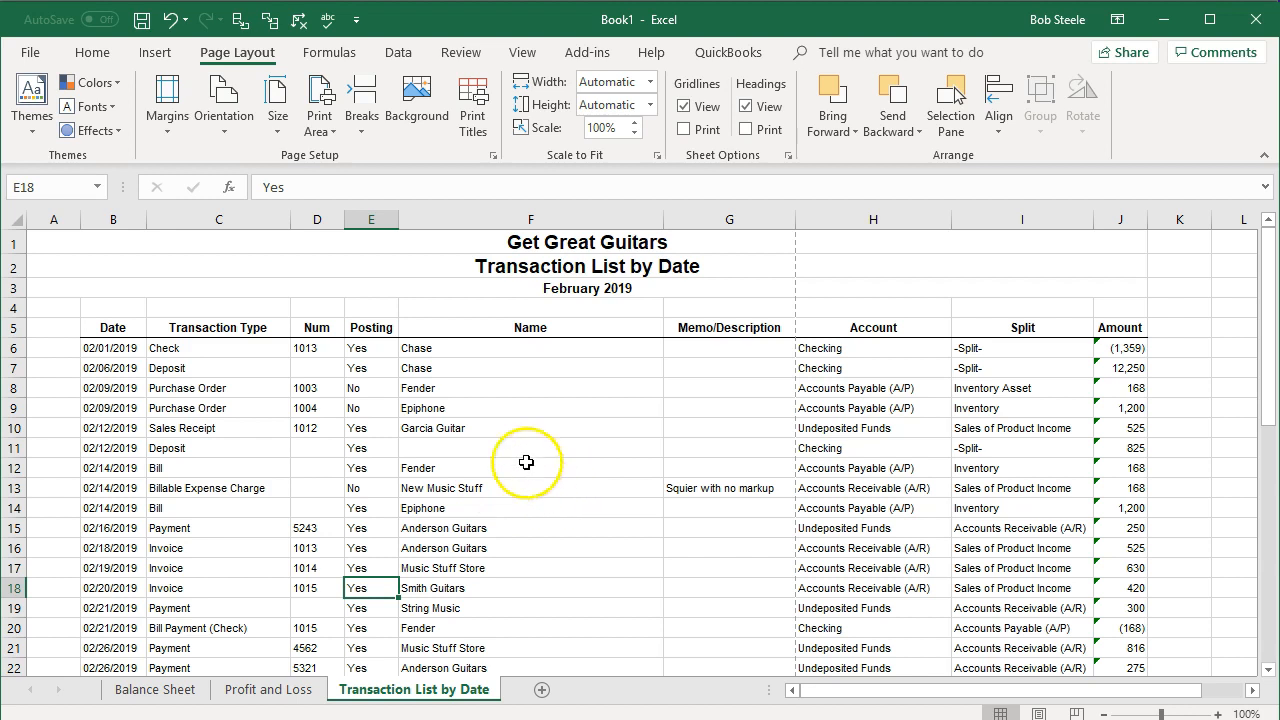
- Delete the Posting column (column E) from the Transaction List by Date sheet
left_click(372, 218)
right_click(384, 427)
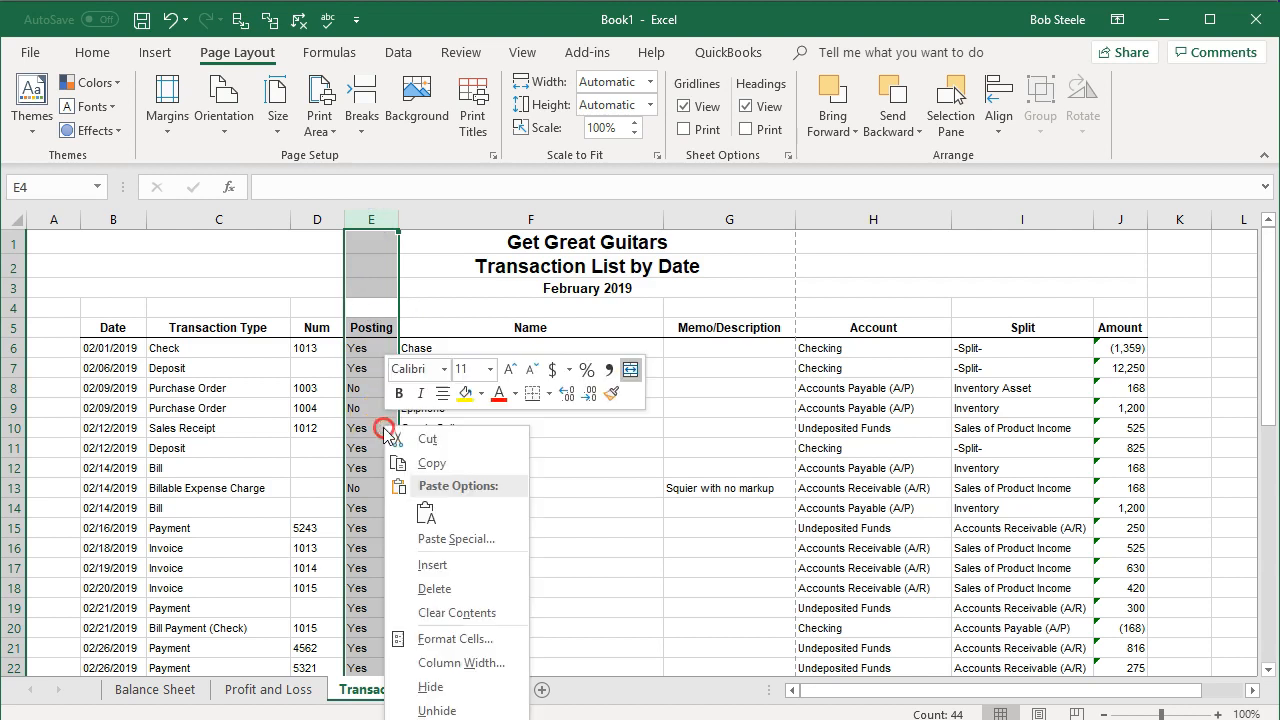
left_click(434, 588)
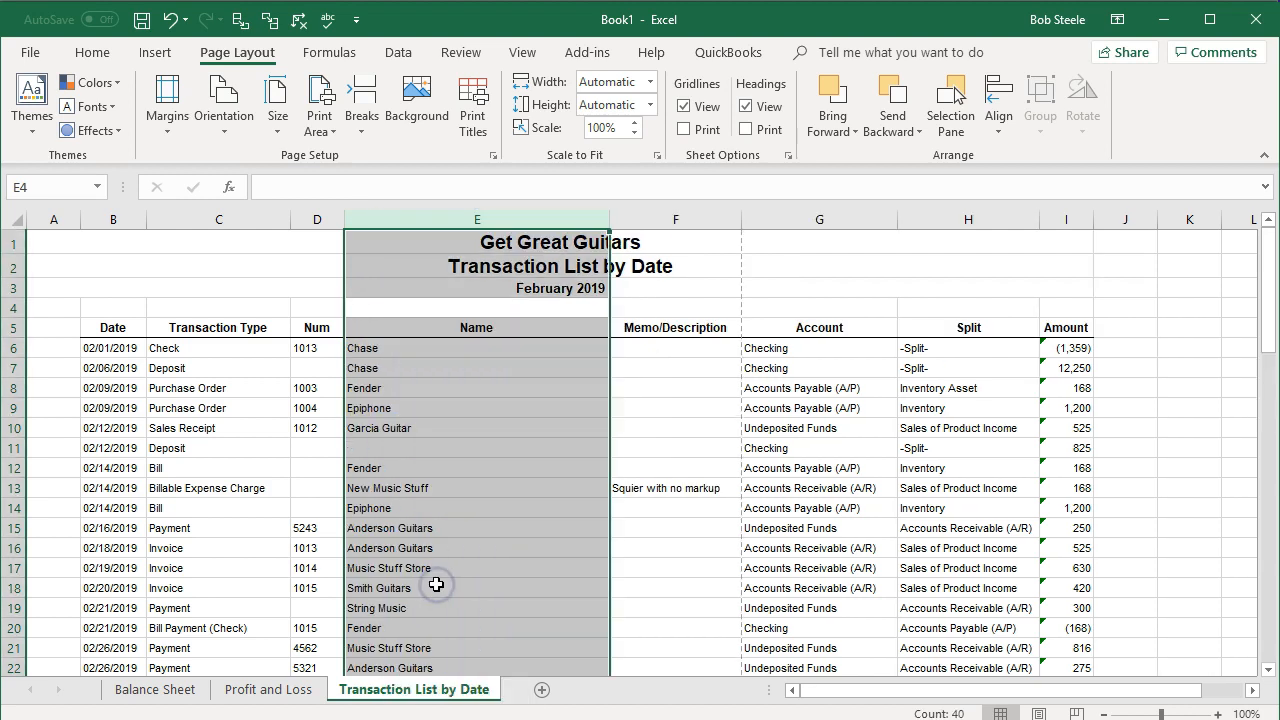
- Shrink the empty column A of the transaction list to almost no width and look over the rows
left_click(55, 219)
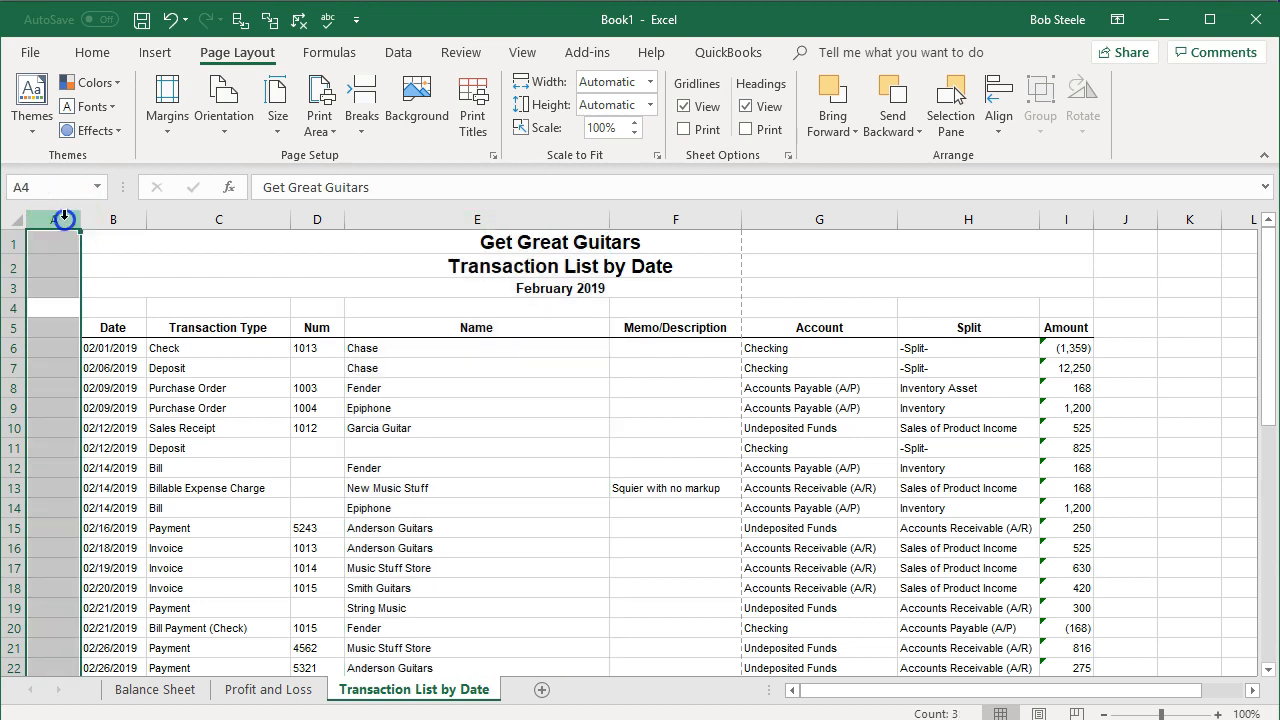
left_click(157, 467)
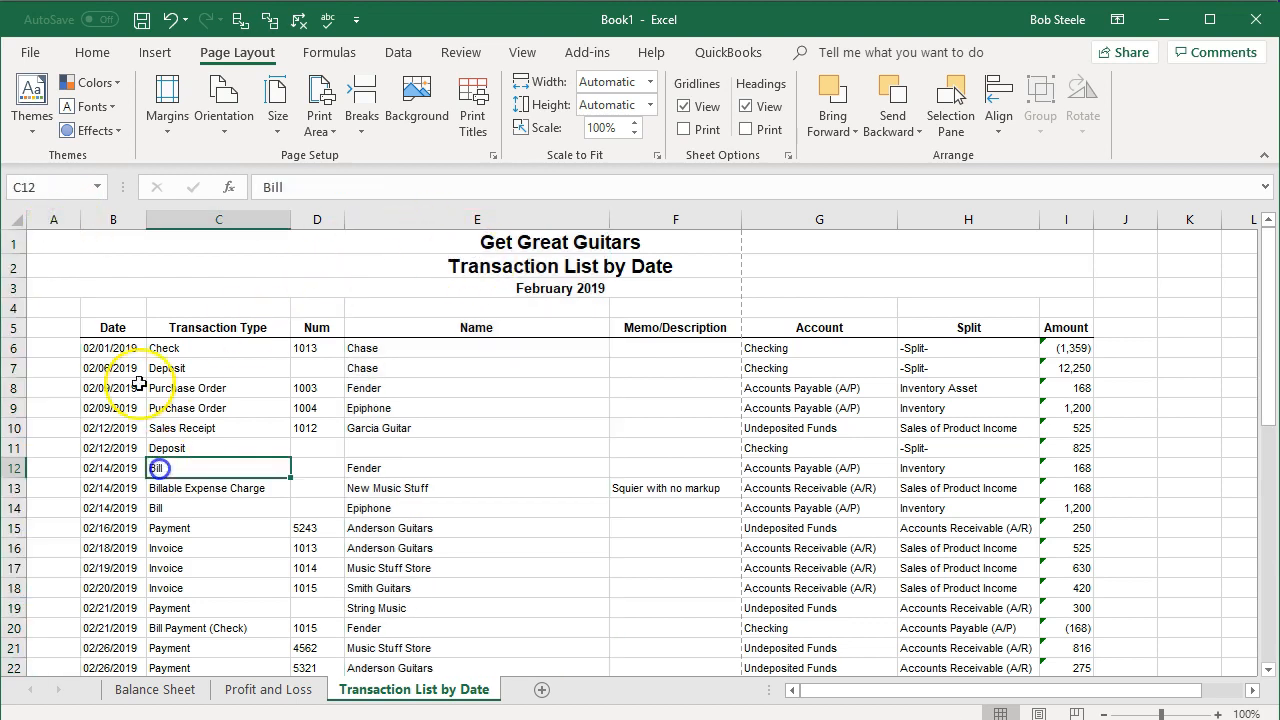
left_click_drag(76, 222, 24, 236)
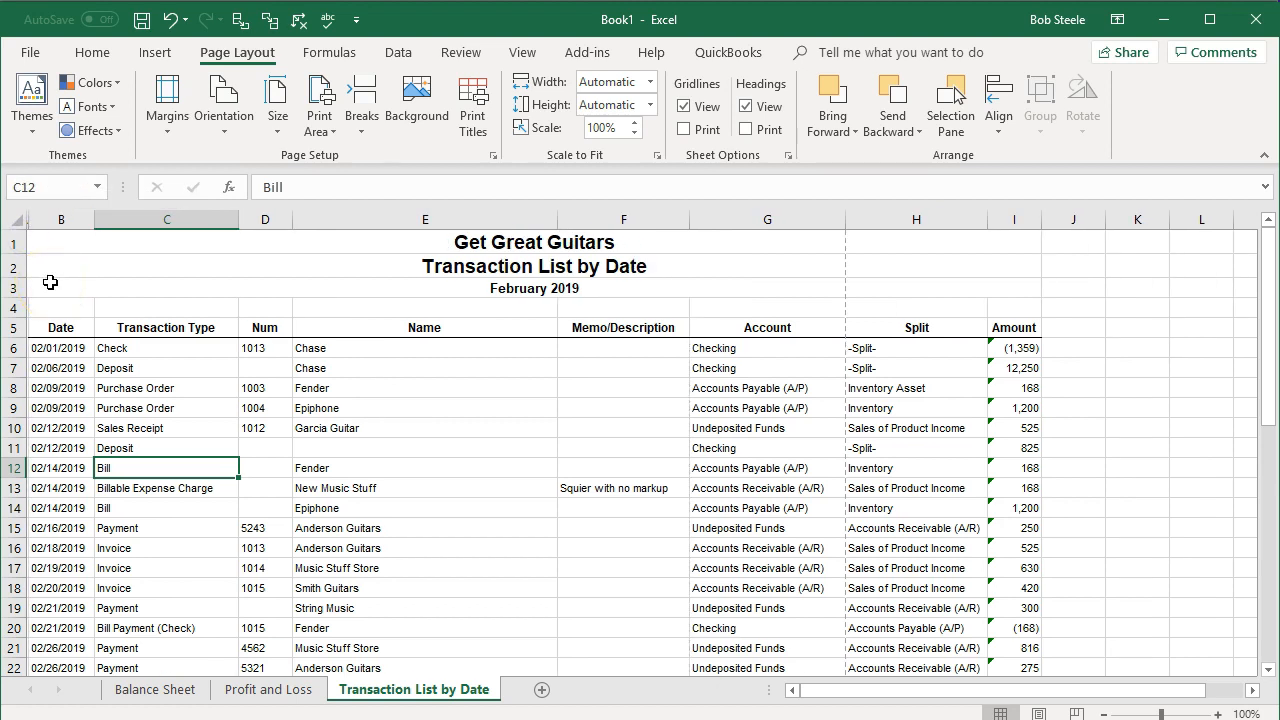
scroll(630, 463, "down", 5)
scroll(633, 463, "up", 5)
- Delete the Memo/Description column (column F) from the Transaction List by Date sheet
left_click(640, 220)
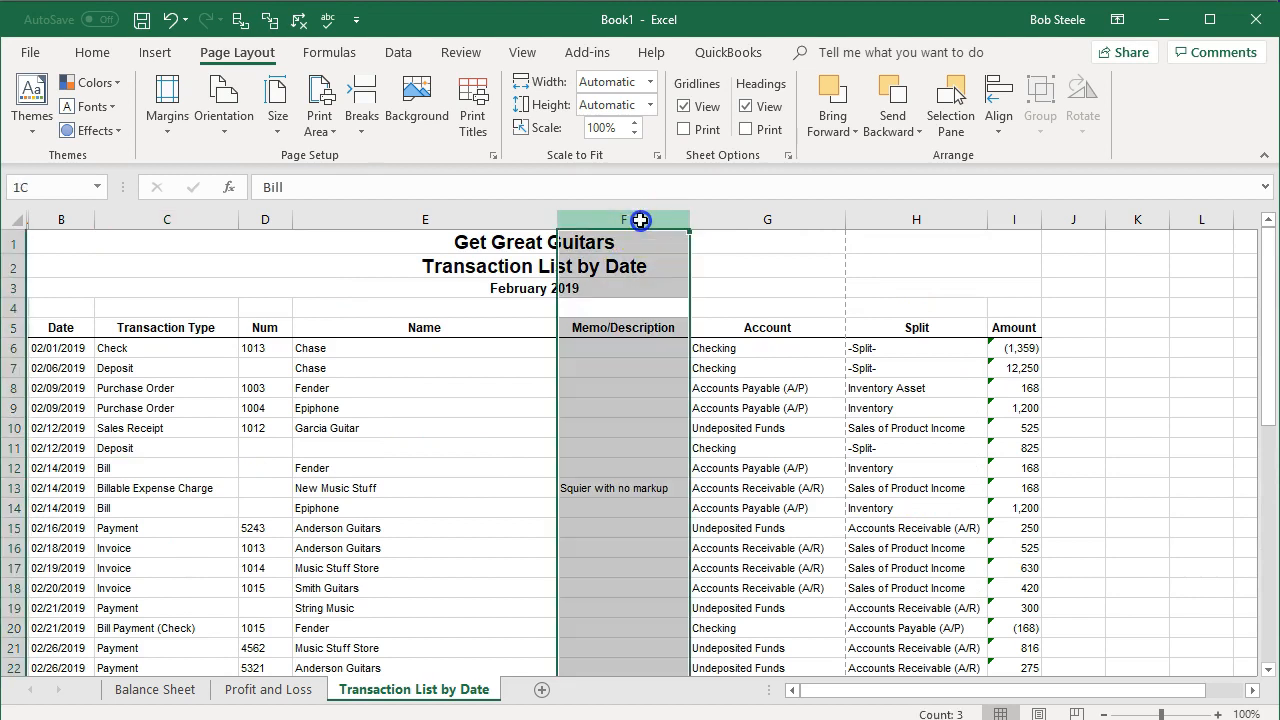
right_click(630, 410)
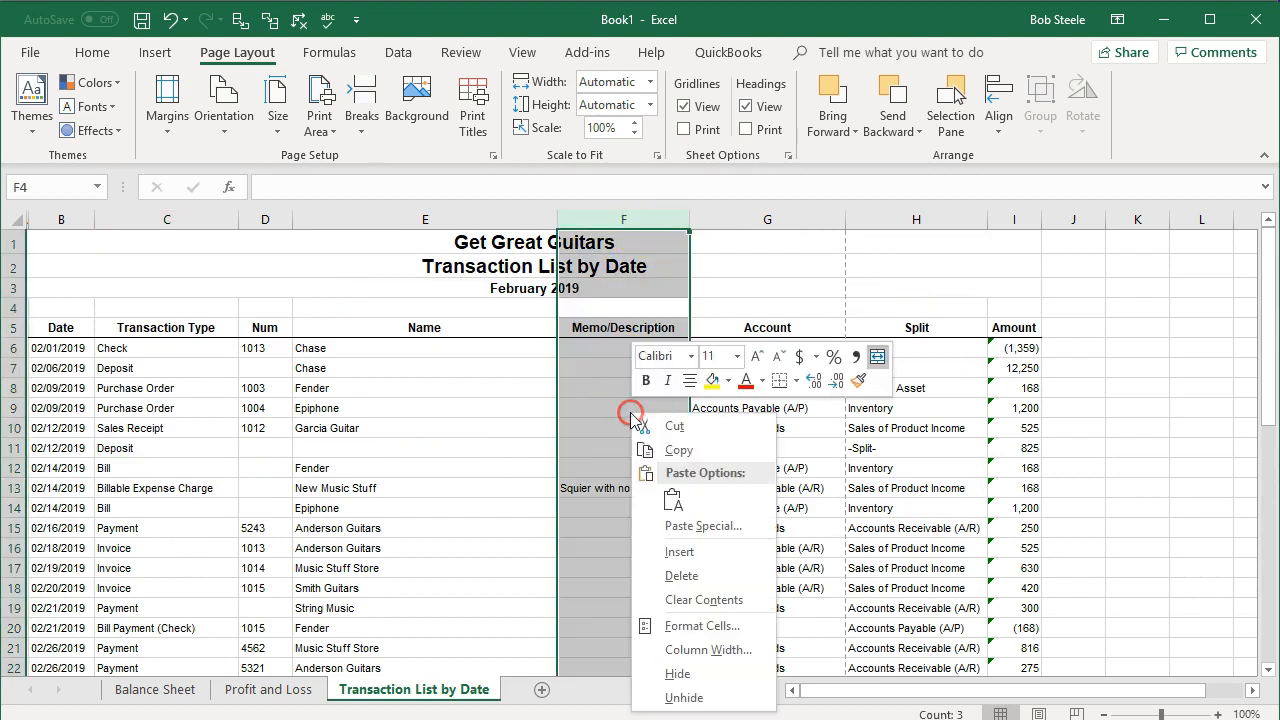
left_click(679, 577)
left_click(775, 488)
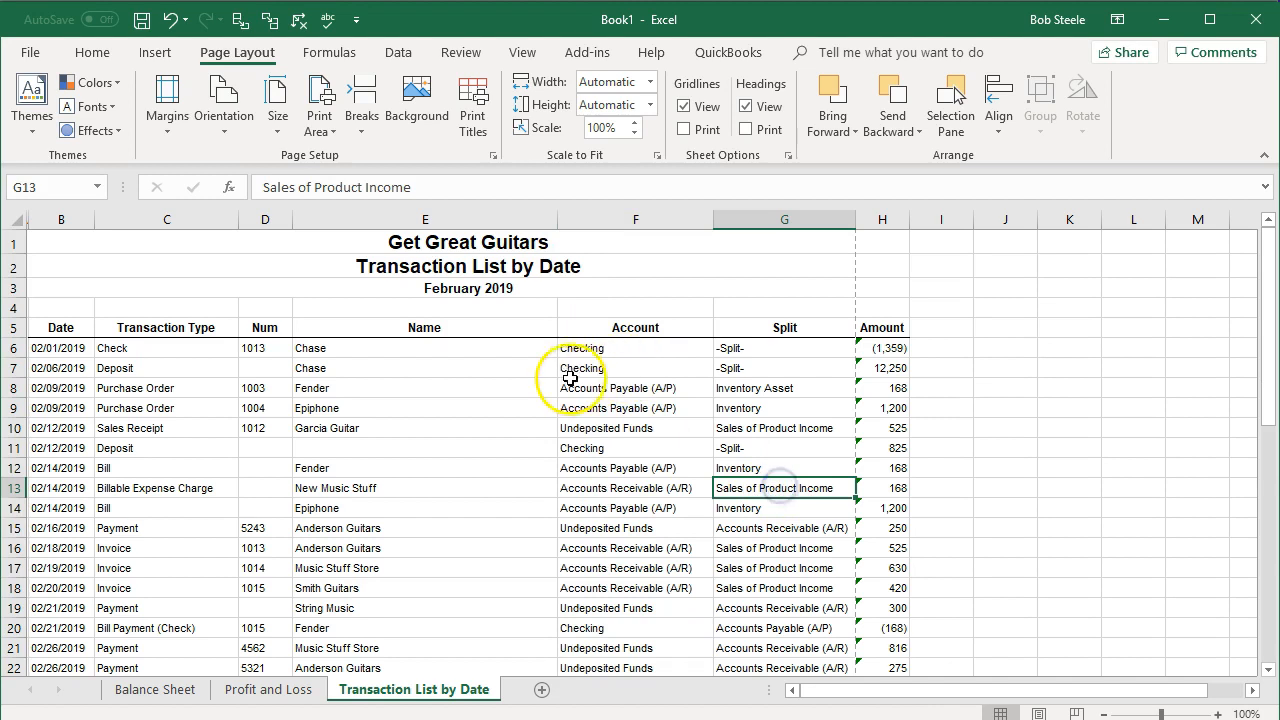
- Narrow the Name column (column E) of the transaction list so the Amount column fits within the printed page width
scroll(570, 377, "down", 4)
left_click_drag(554, 217, 510, 218)
scroll(754, 383, "up", 4)
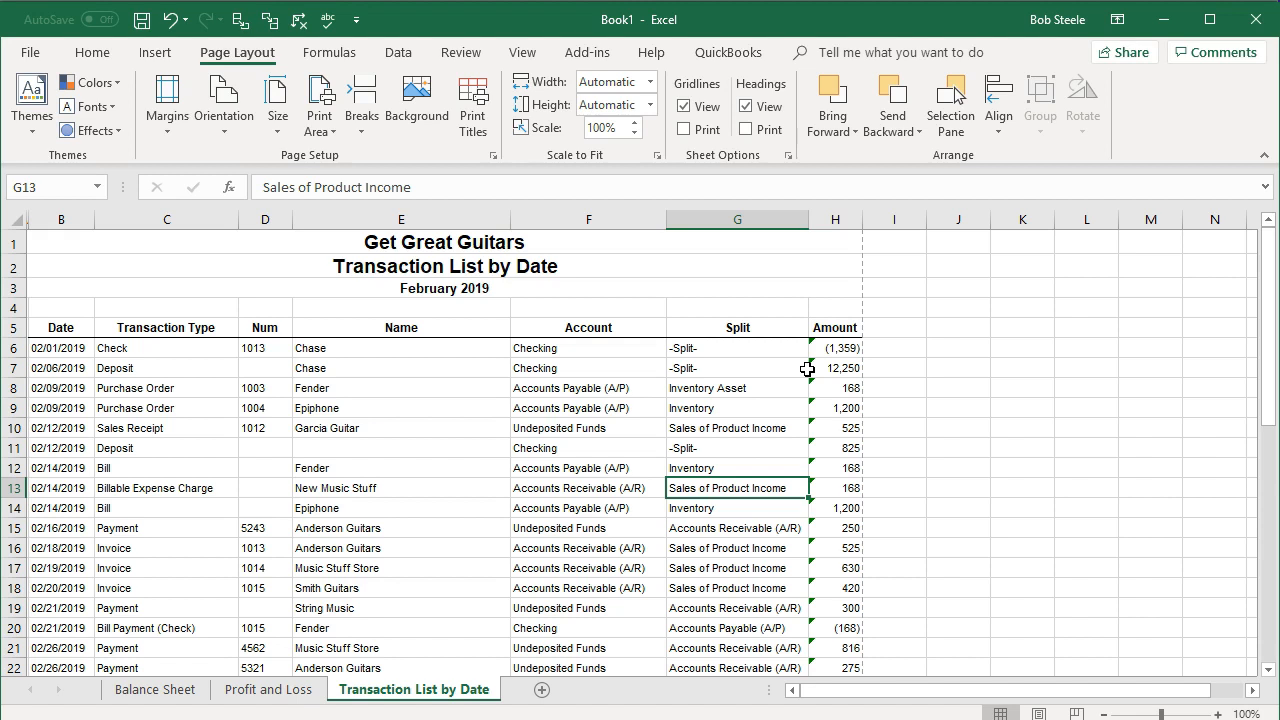
- Save the workbook as "Section 8 Reports" in Excel Workbook format in the Section 8 folder inside GGG on the Desktop
left_click(27, 53)
left_click(69, 318)
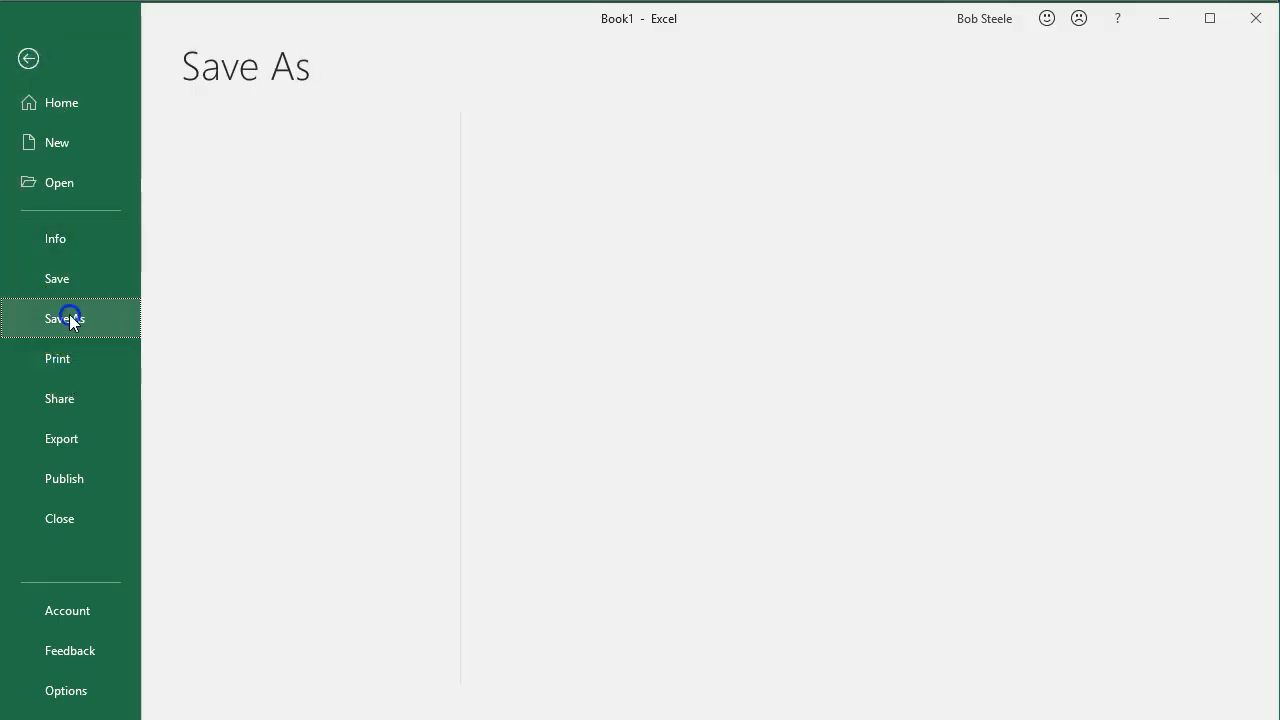
left_click(223, 366)
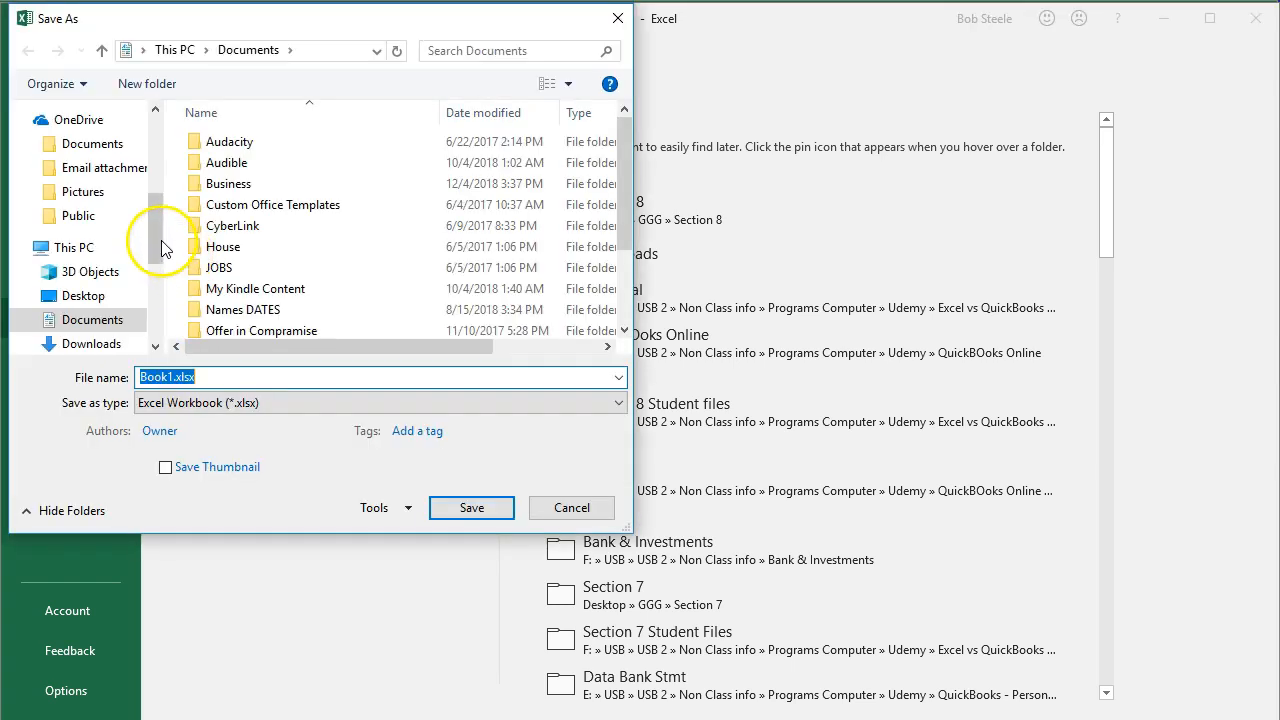
left_click_drag(161, 240, 161, 166)
left_click(80, 153)
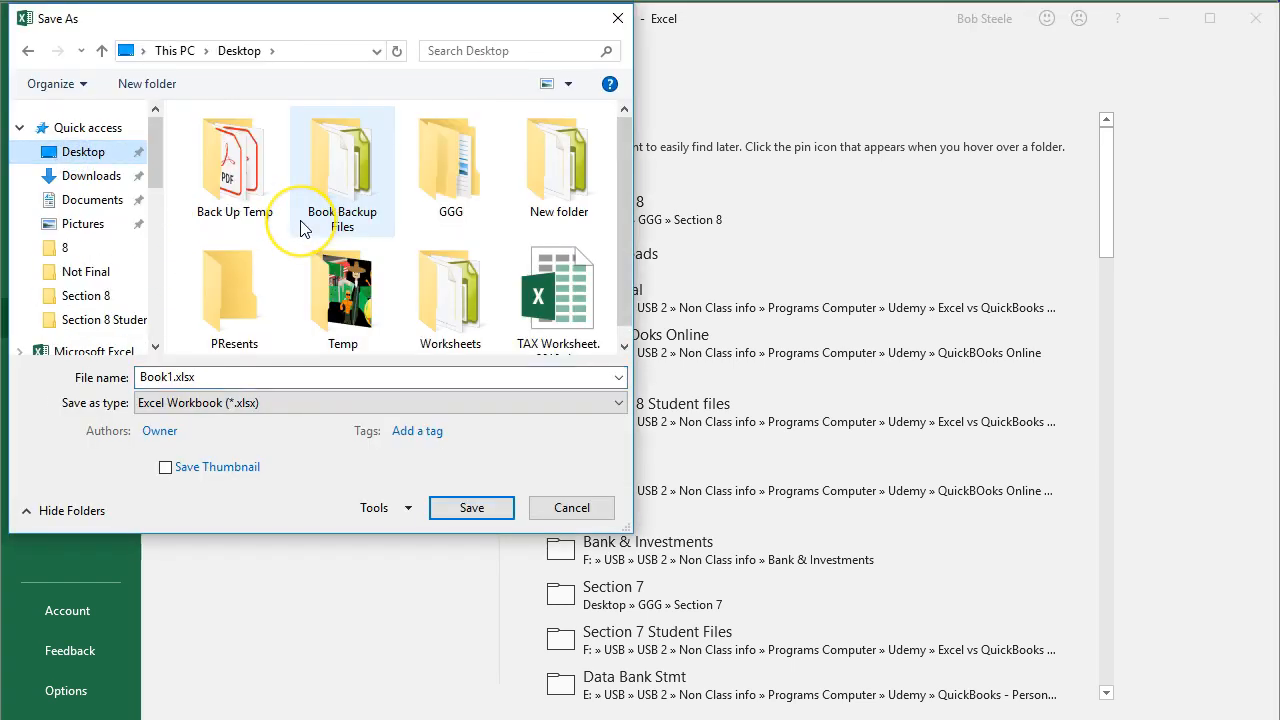
scroll(304, 228, "down", 1)
double_click(450, 170)
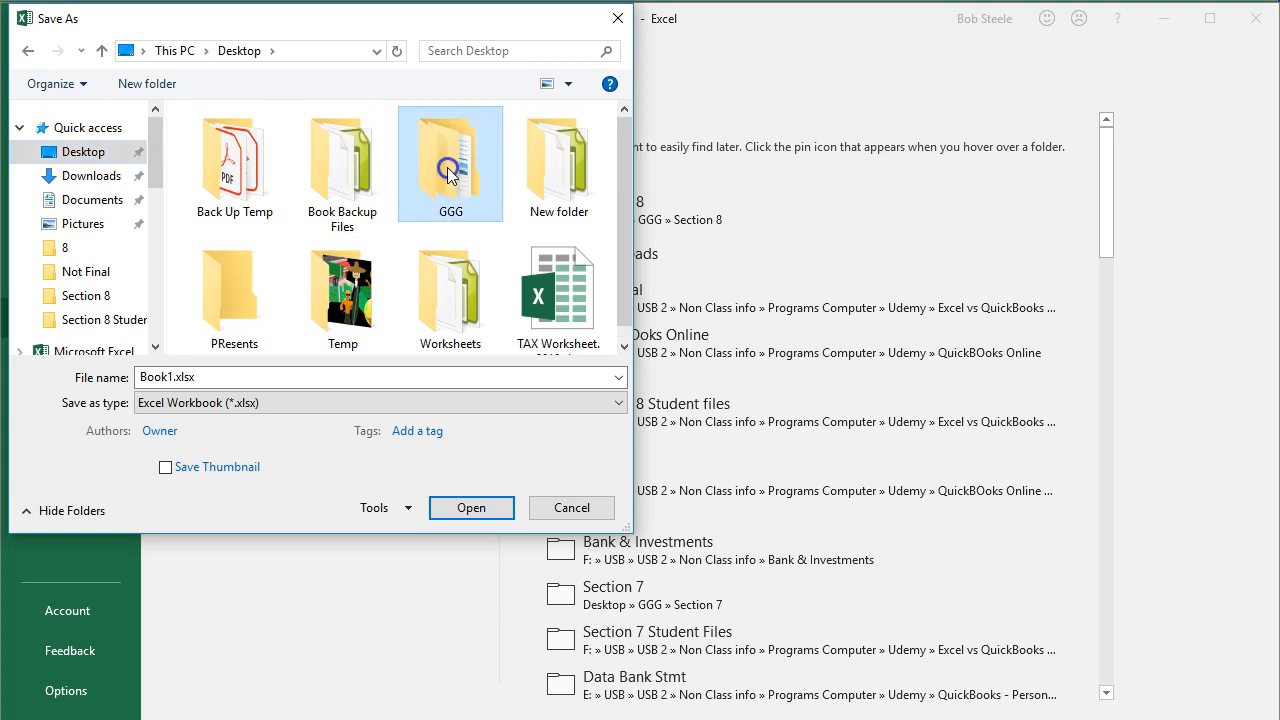
double_click(194, 268)
left_click(294, 376)
type("Section 8 Reports")
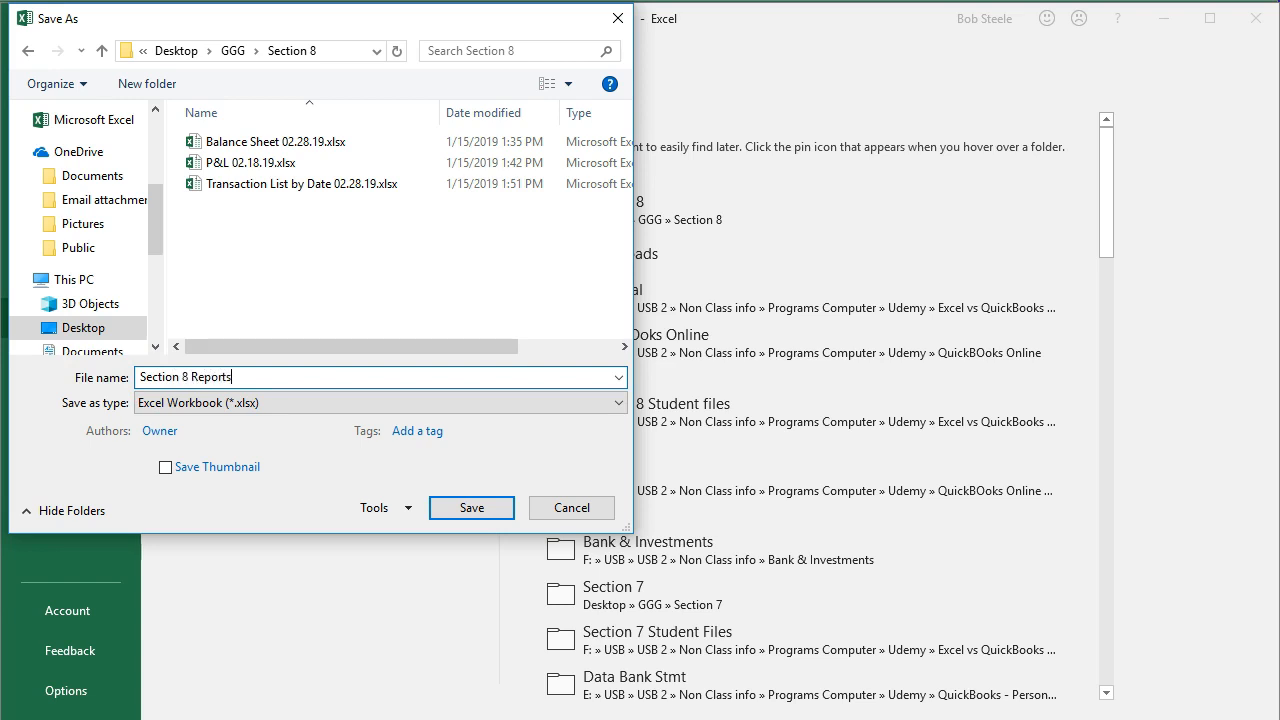
left_click(471, 507)
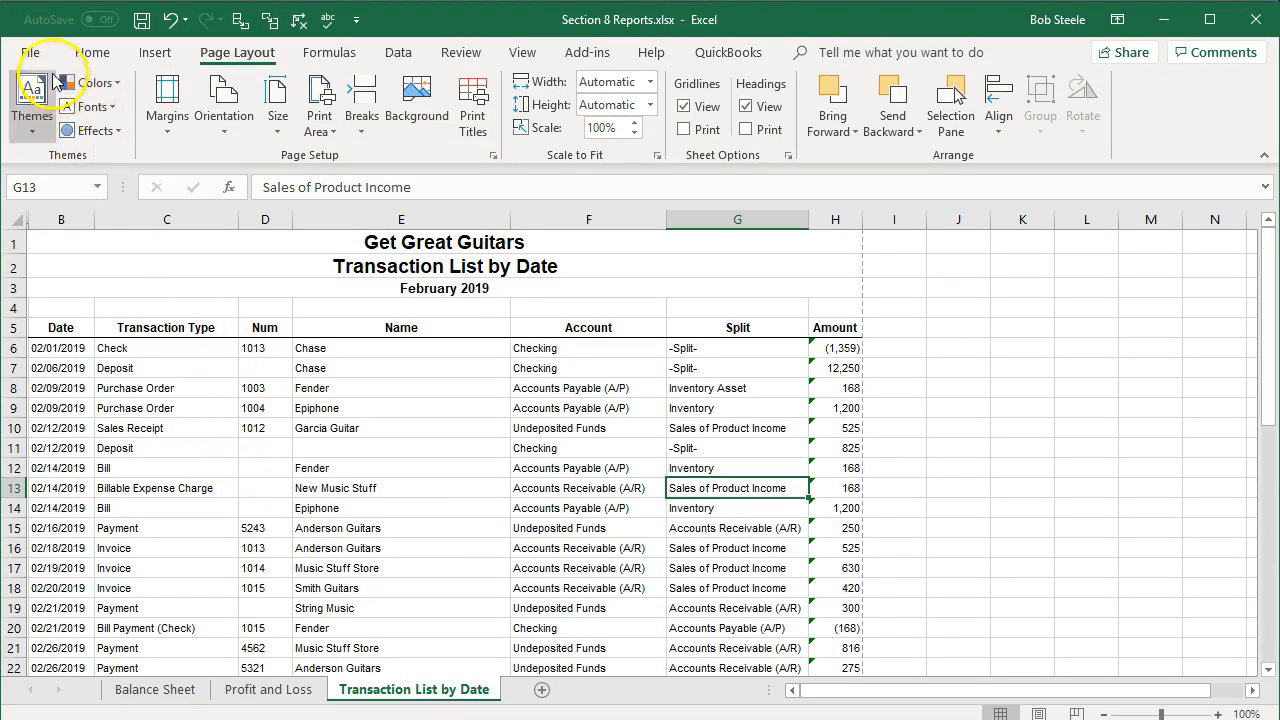
- Check the print preview of the transaction list and set the print scope to Print Entire Workbook
left_click(32, 53)
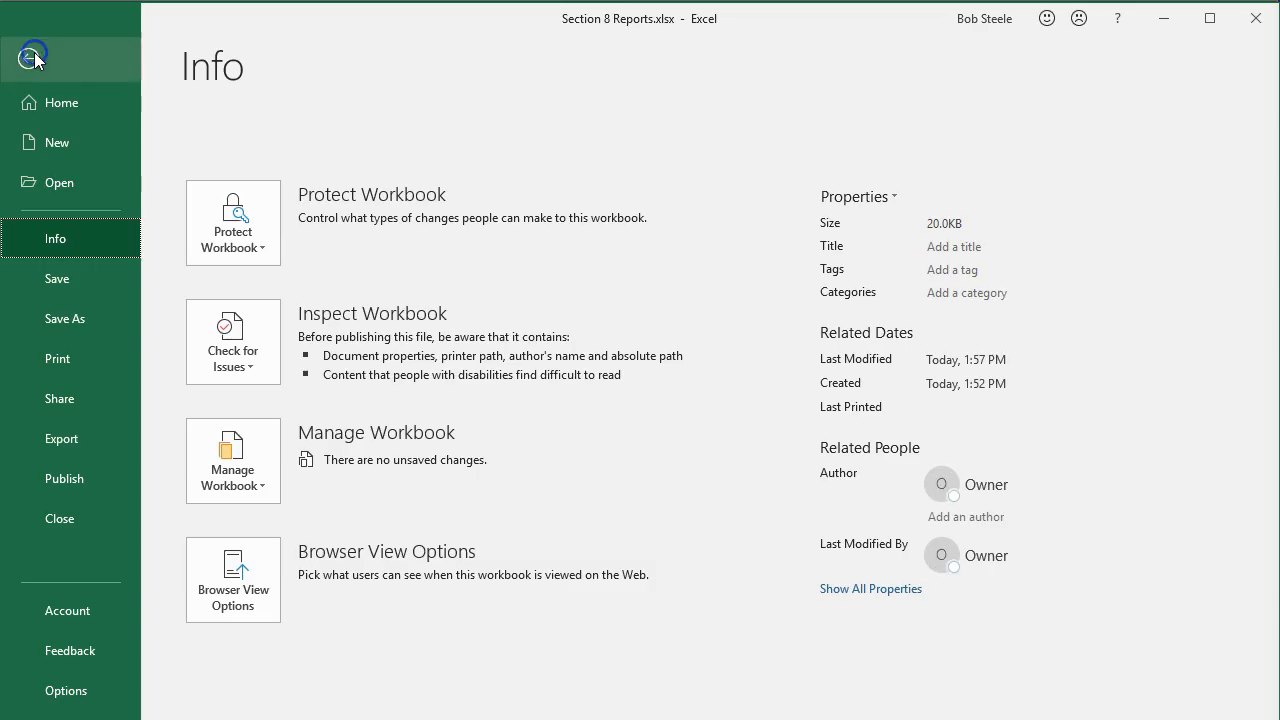
left_click(53, 367)
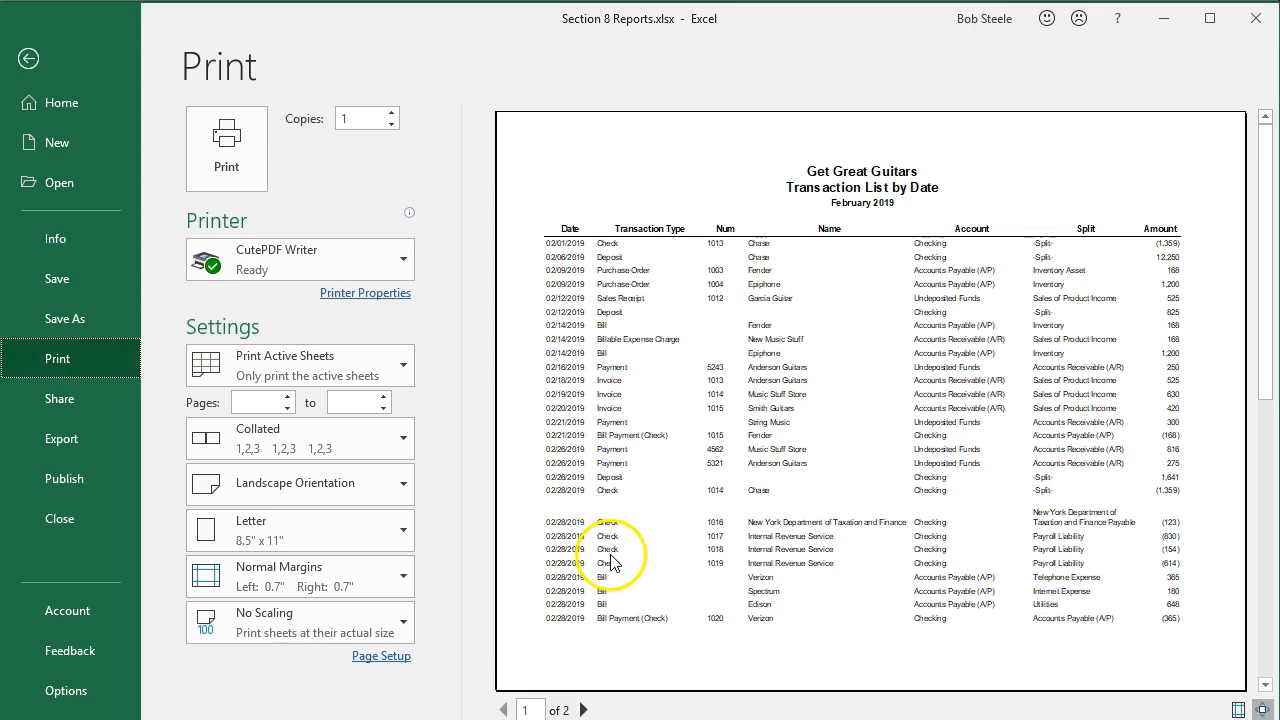
scroll(636, 552, "down", 1)
scroll(636, 552, "up", 1)
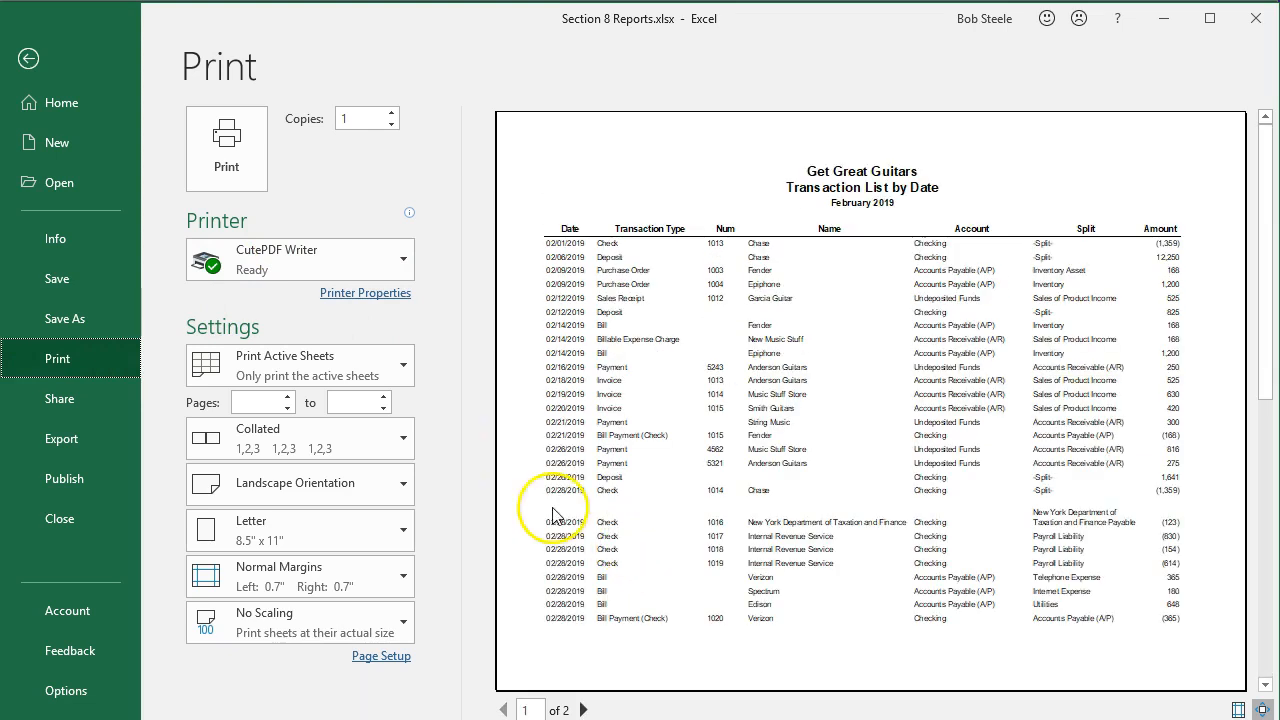
left_click(401, 377)
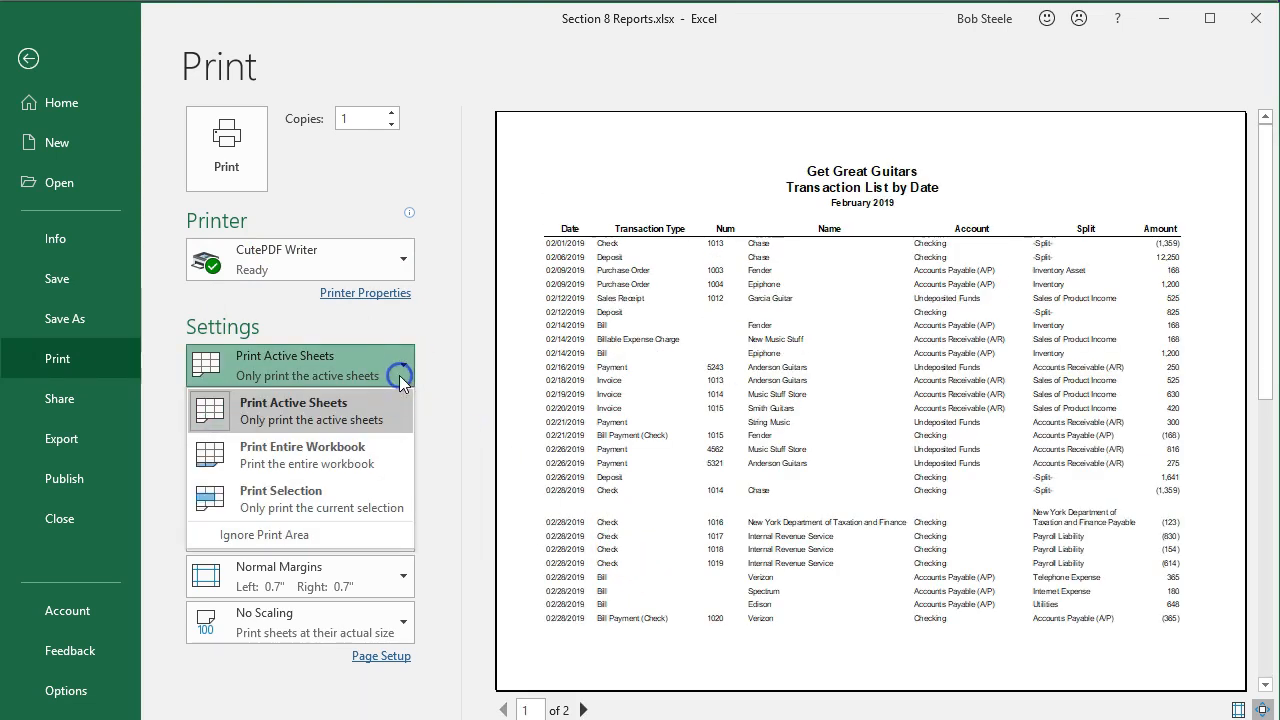
left_click(360, 452)
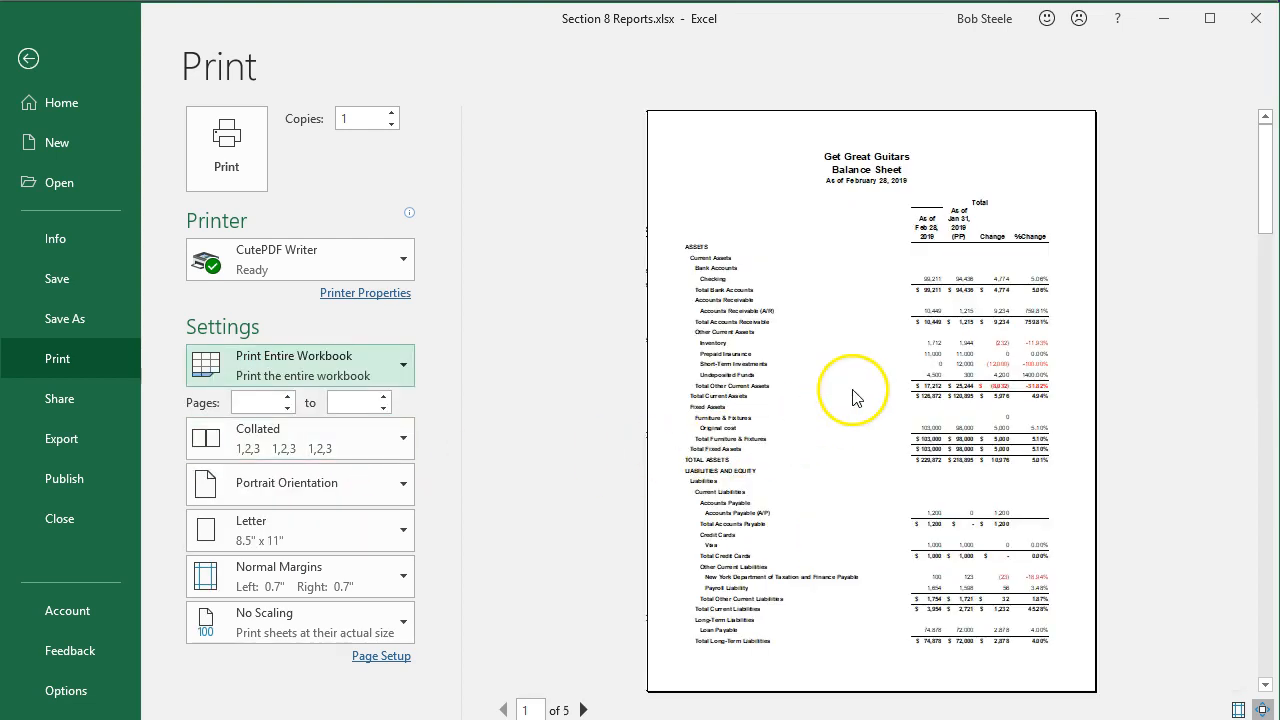
- Review the previewed report pages and print the workbook through CutePDF Writer as Section 8 Reports.pdf in the Section 8 folder
scroll(841, 348, "down", 1)
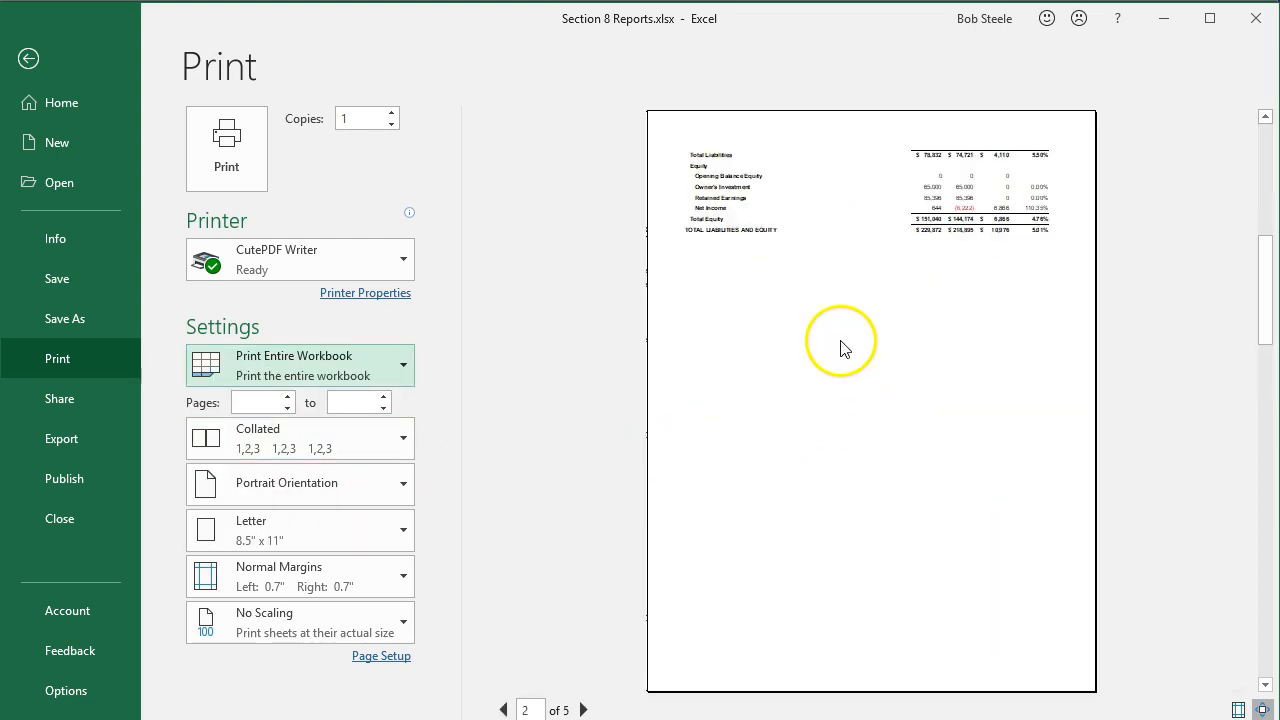
scroll(843, 350, "down", 1)
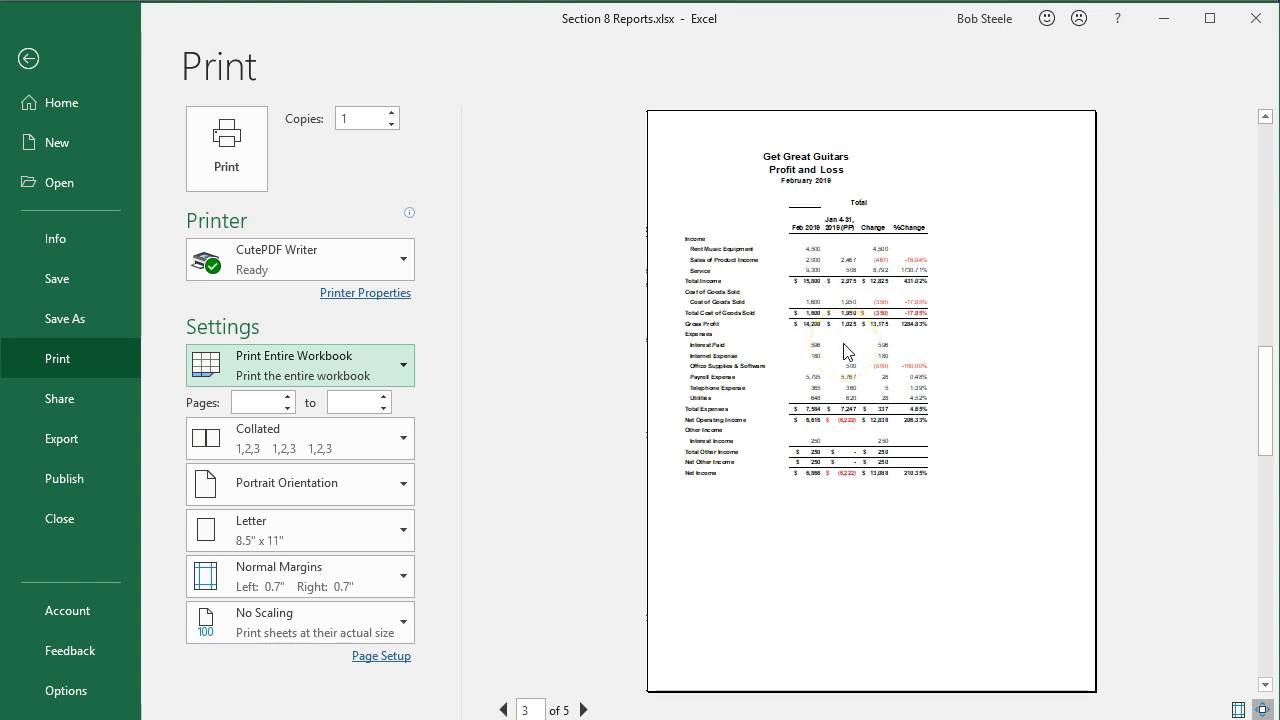
scroll(848, 350, "down", 1)
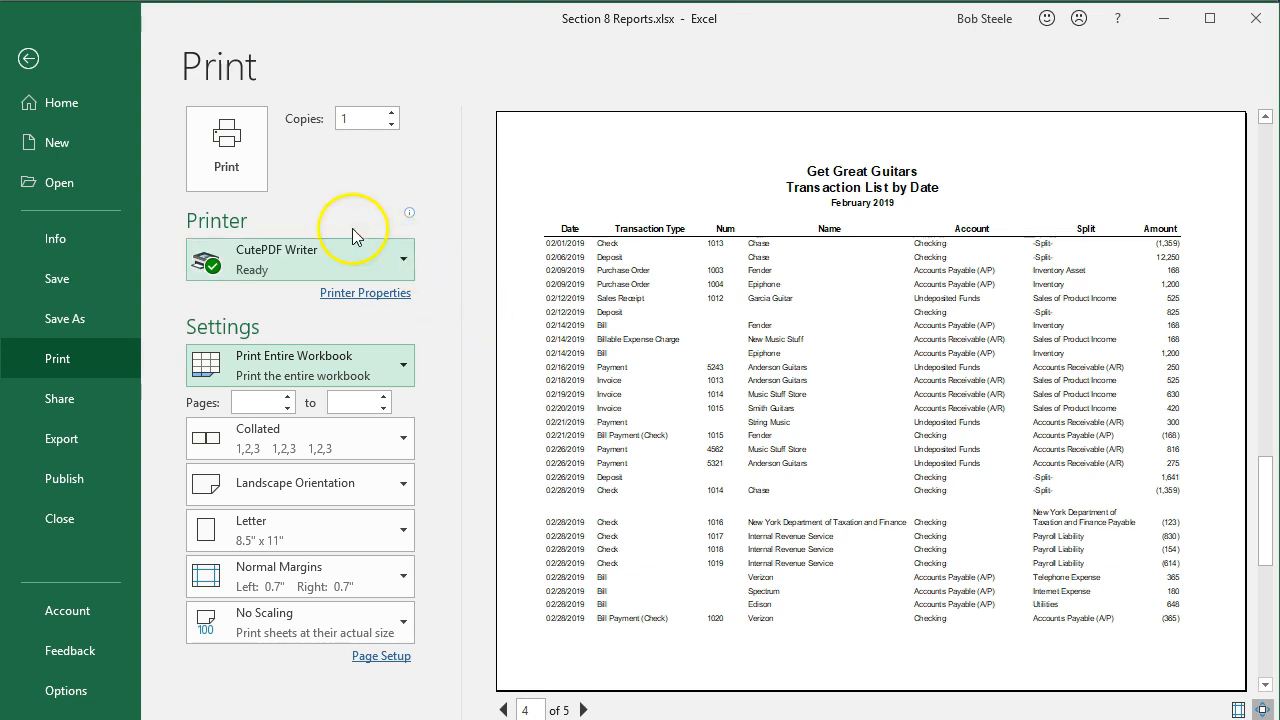
left_click(250, 170)
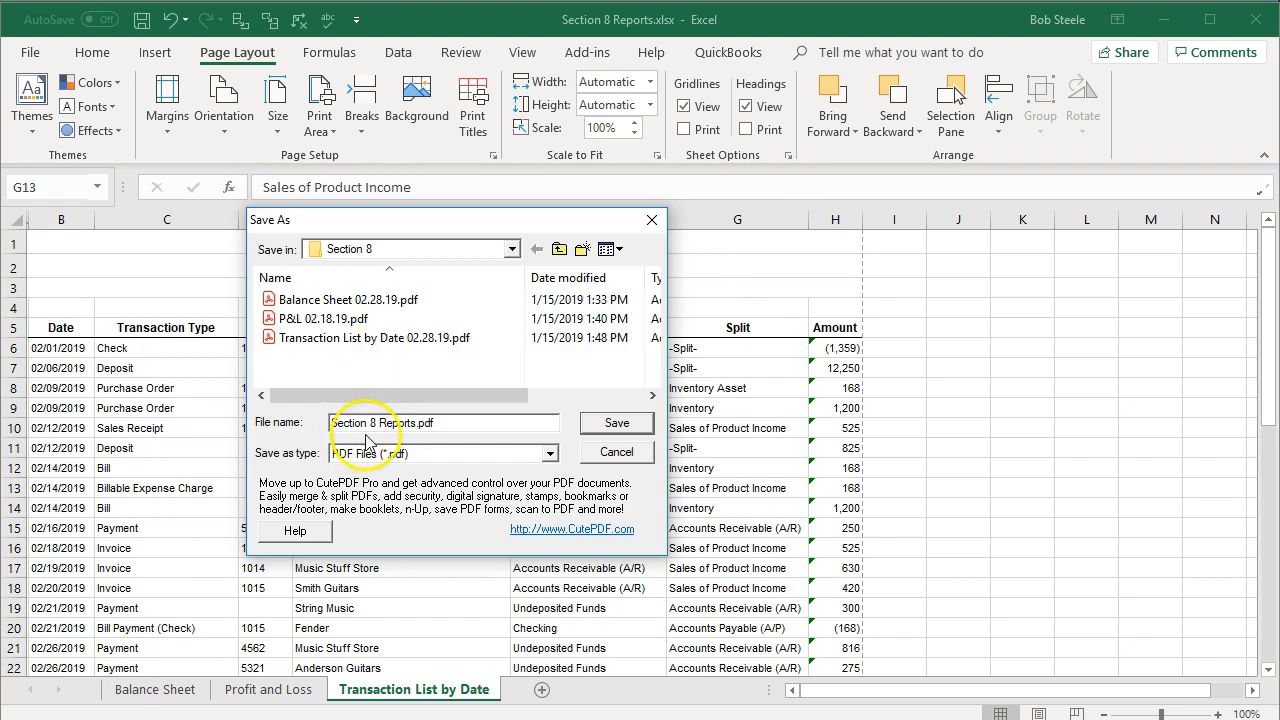
left_click(619, 423)
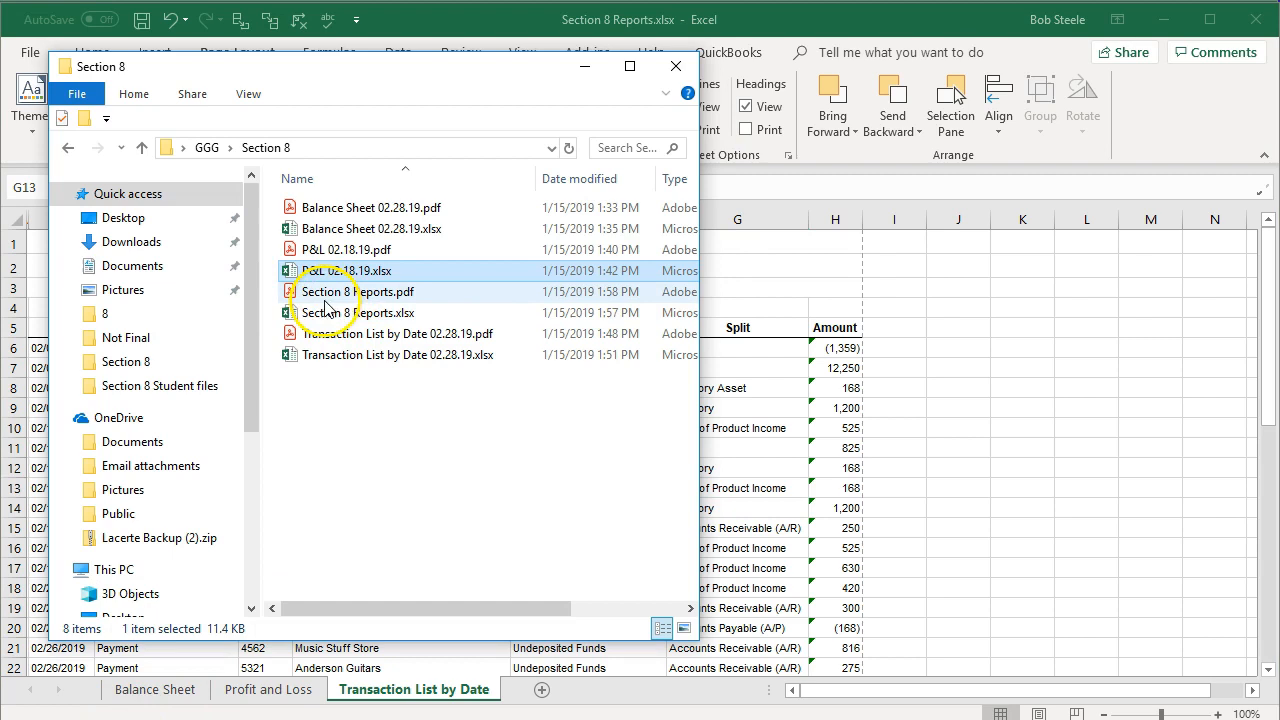
- Open Section 8 Reports.pdf from the Section 8 folder in Adobe Acrobat Reader and collapse the tools pane for a wider page view
double_click(338, 296)
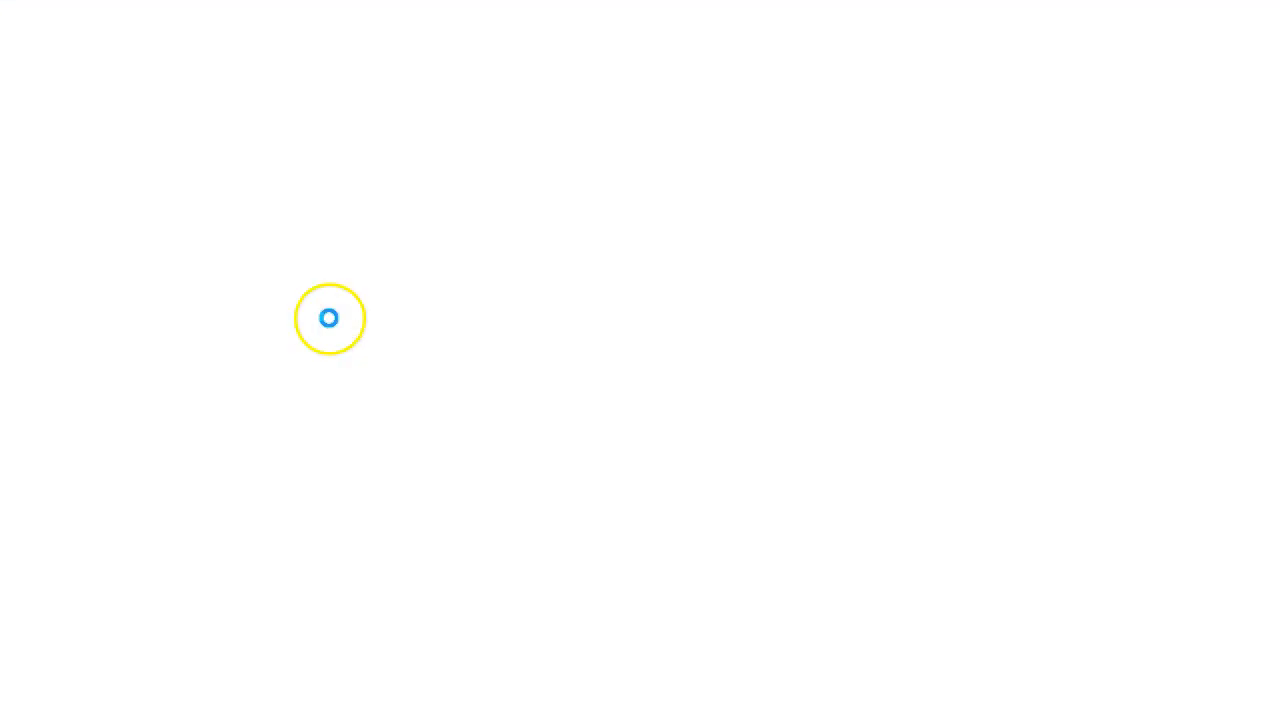
left_click(1211, 0)
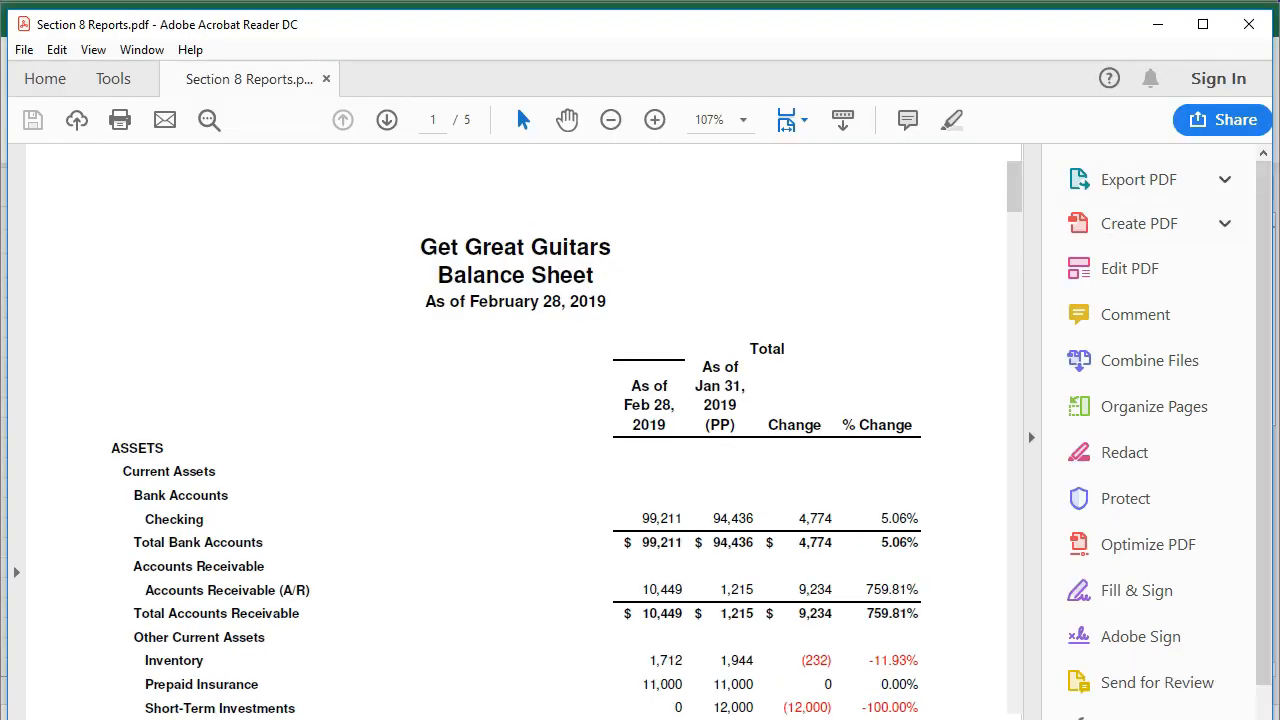
mouse_move(729, 26)
left_mouse_down()
mouse_move(739, 18)
mouse_move(723, 17)
left_mouse_up()
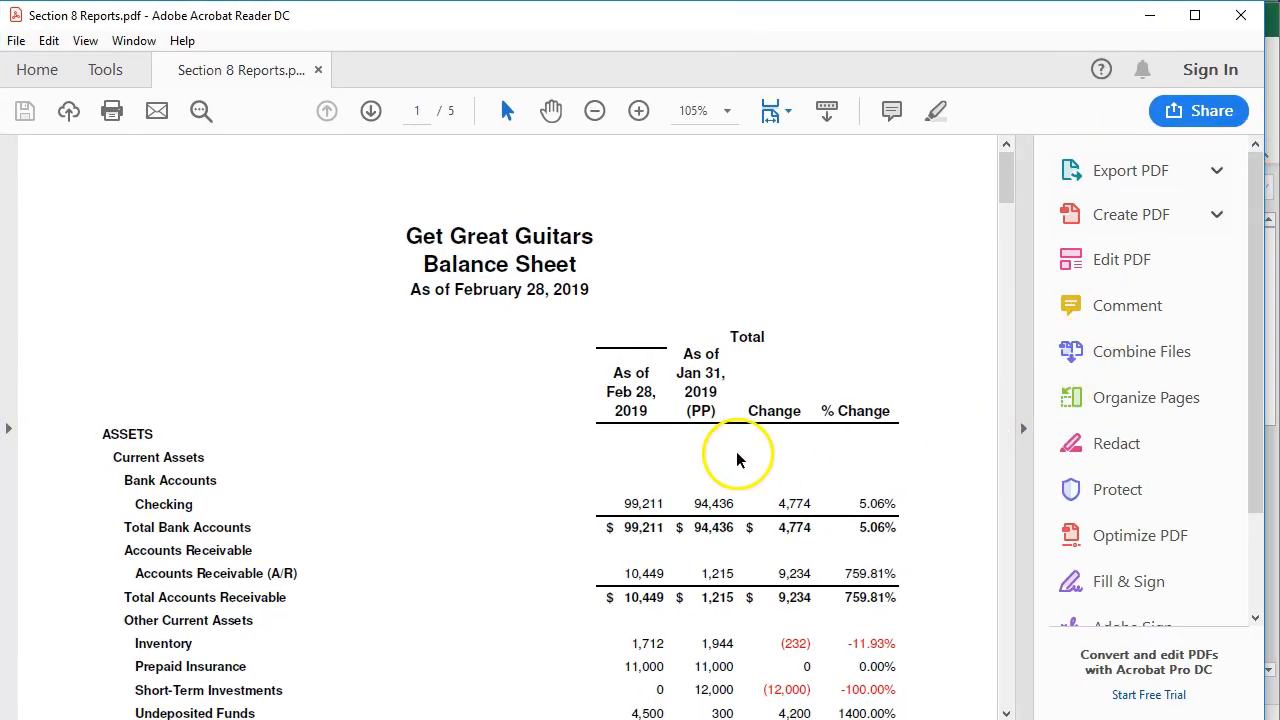
left_click(1023, 430)
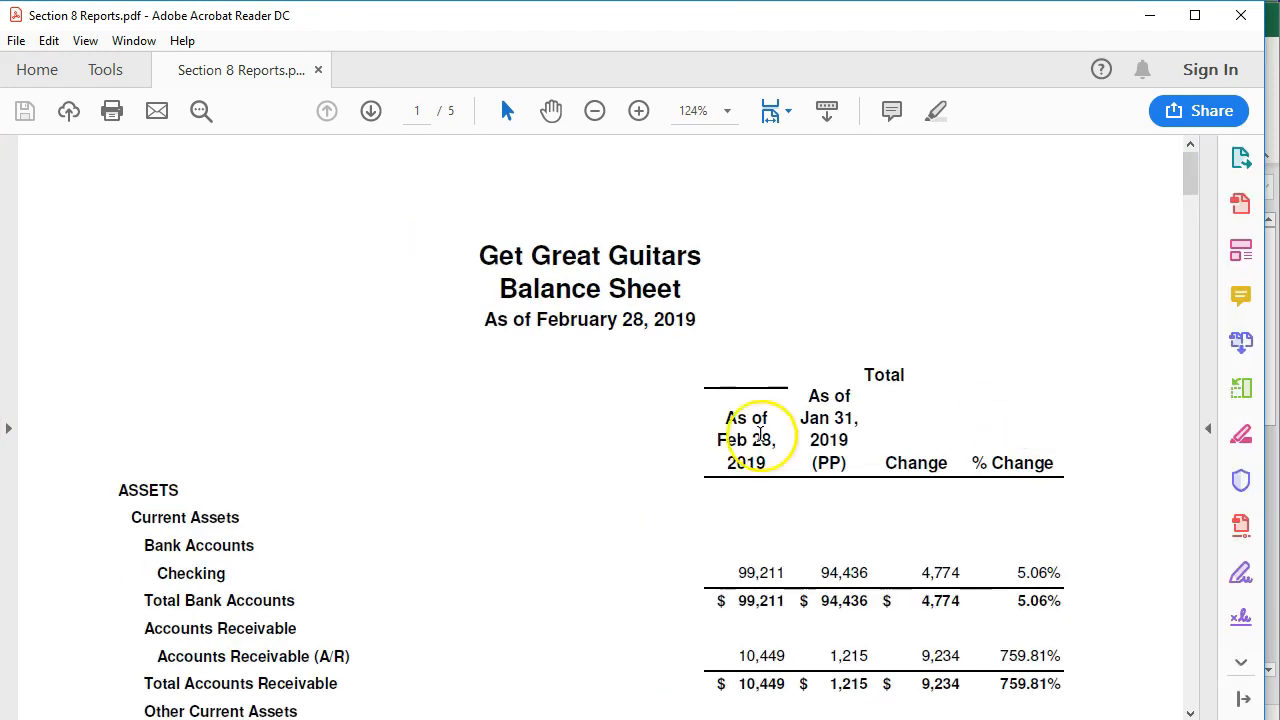
- Examine the Balance Sheet, Profit and Loss and Transaction List by Date pages of the PDF through to its end
scroll(486, 472, "down", 10)
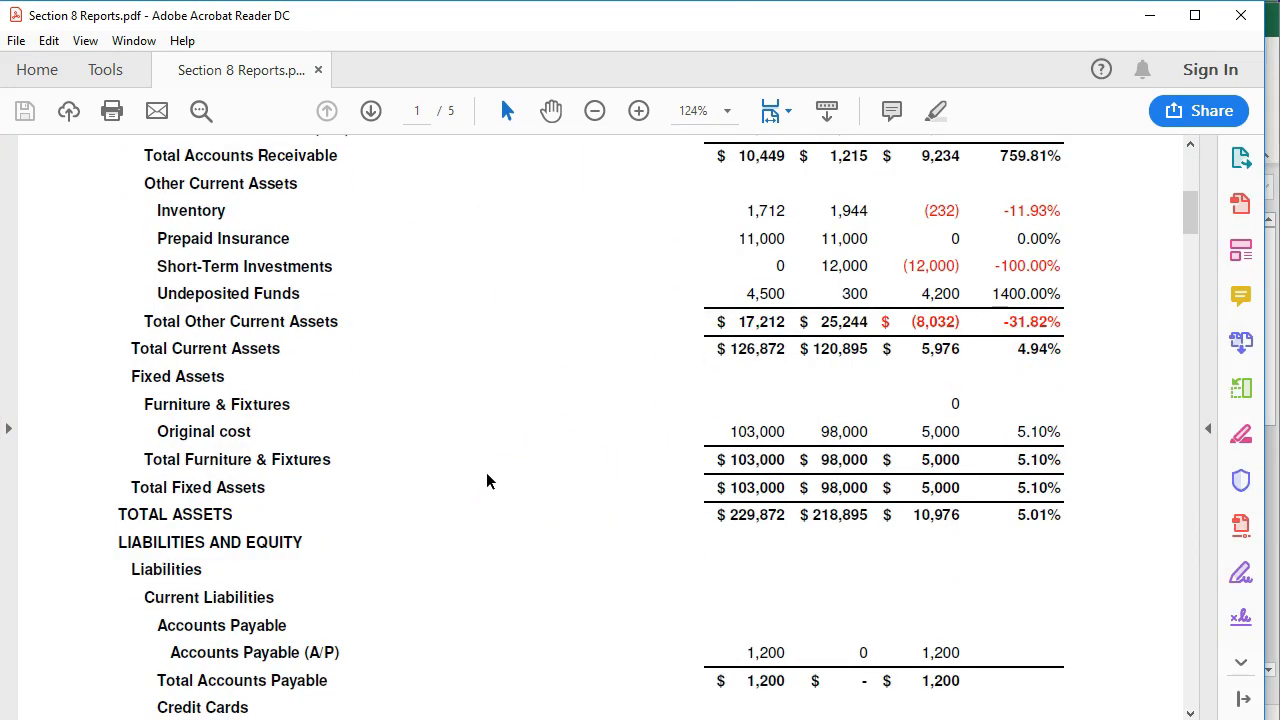
scroll(482, 458, "down", 6)
scroll(484, 455, "down", 2)
scroll(486, 454, "down", 3)
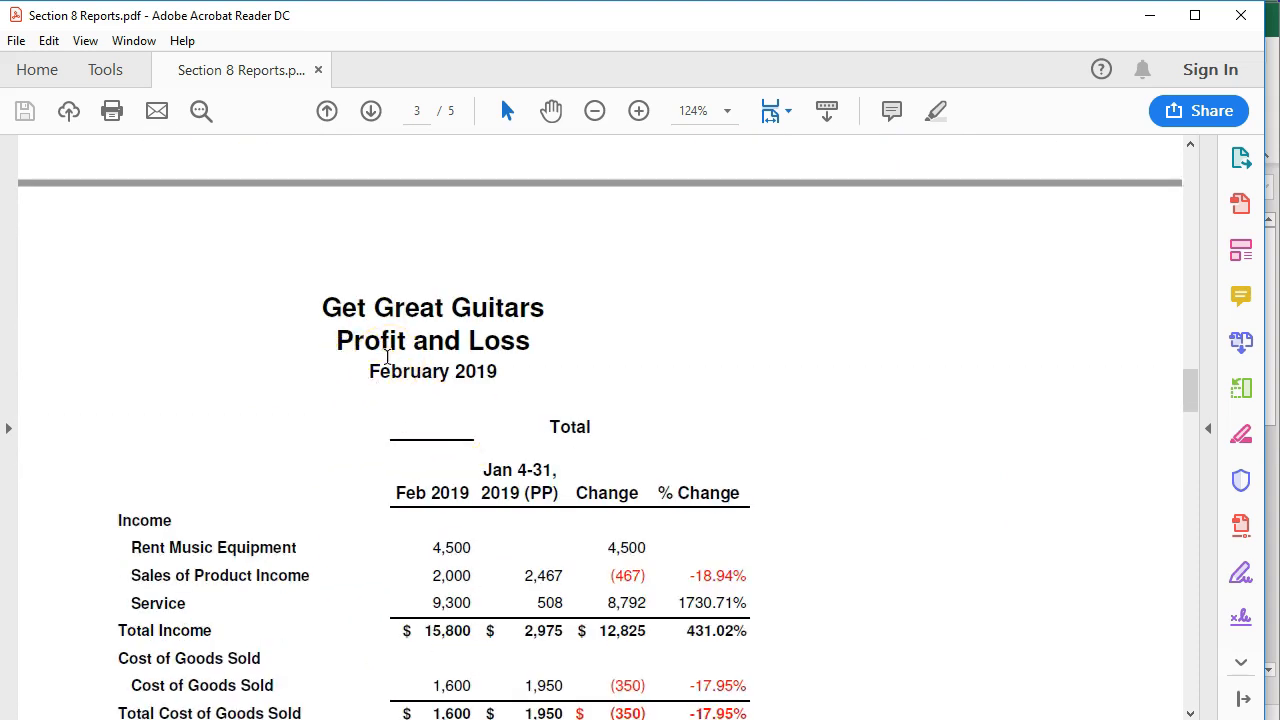
scroll(380, 429, "down", 10)
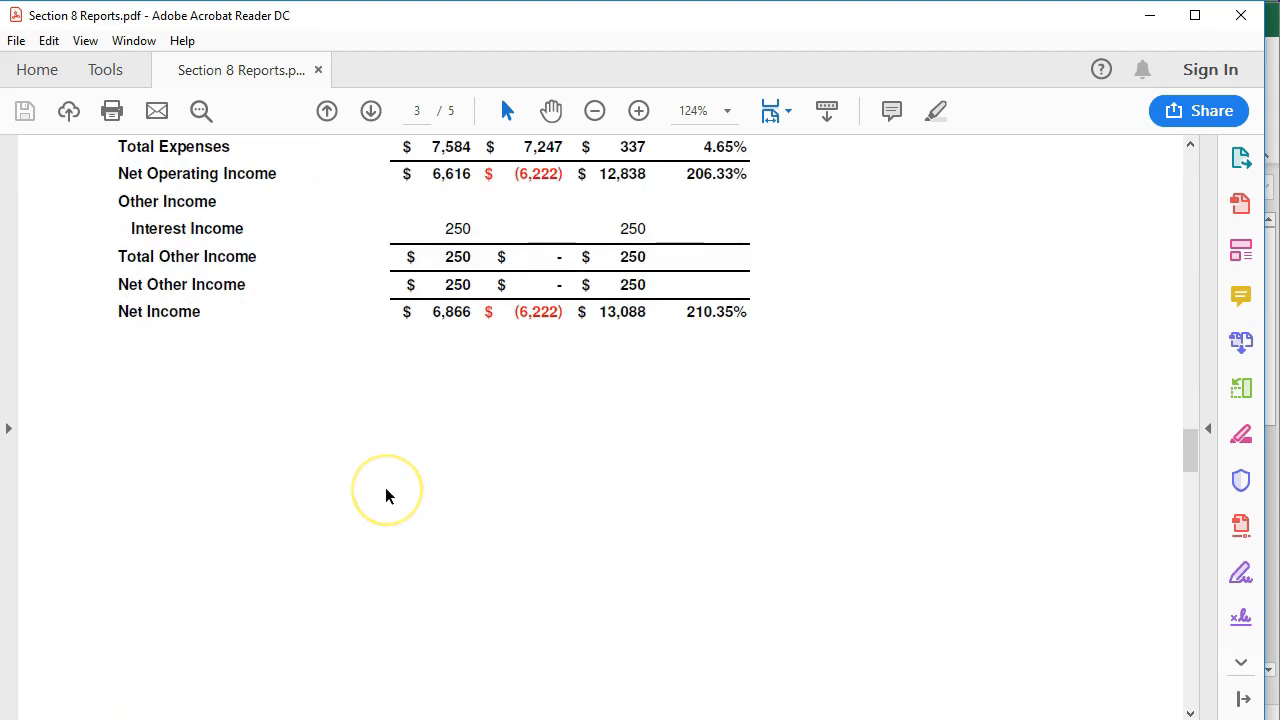
scroll(380, 487, "down", 2)
scroll(380, 487, "down", 8)
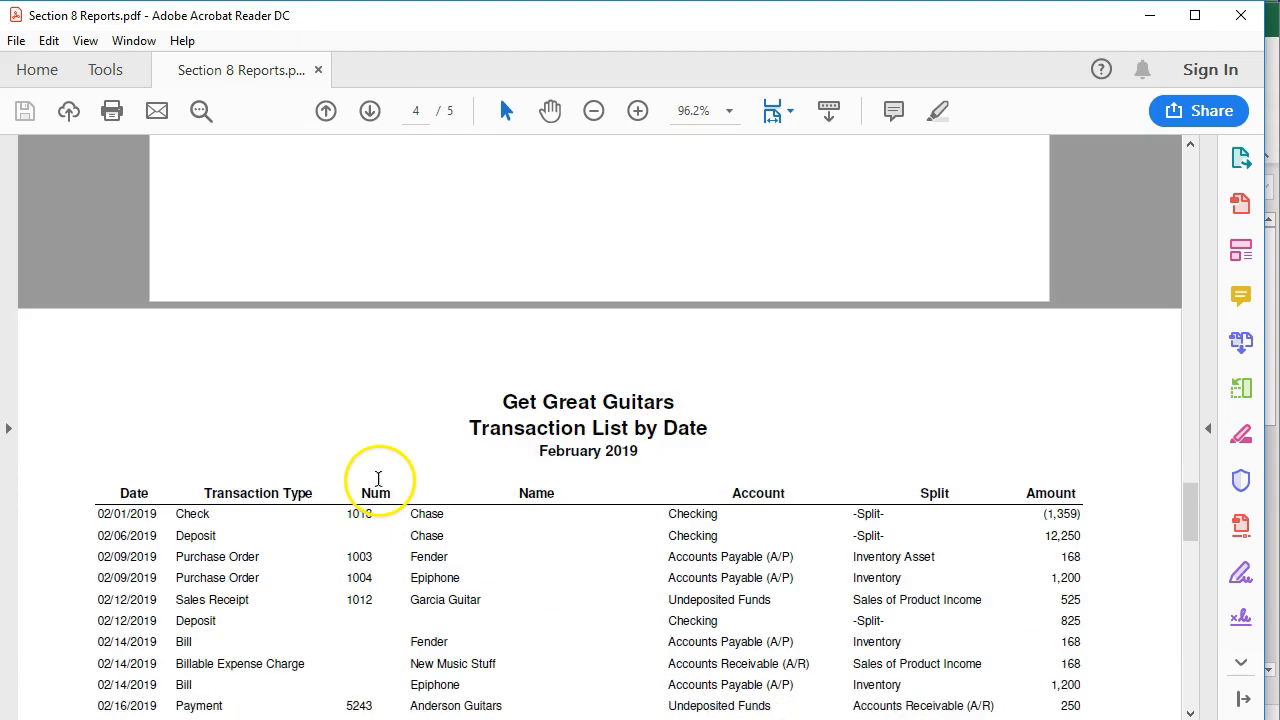
scroll(378, 479, "up", 1)
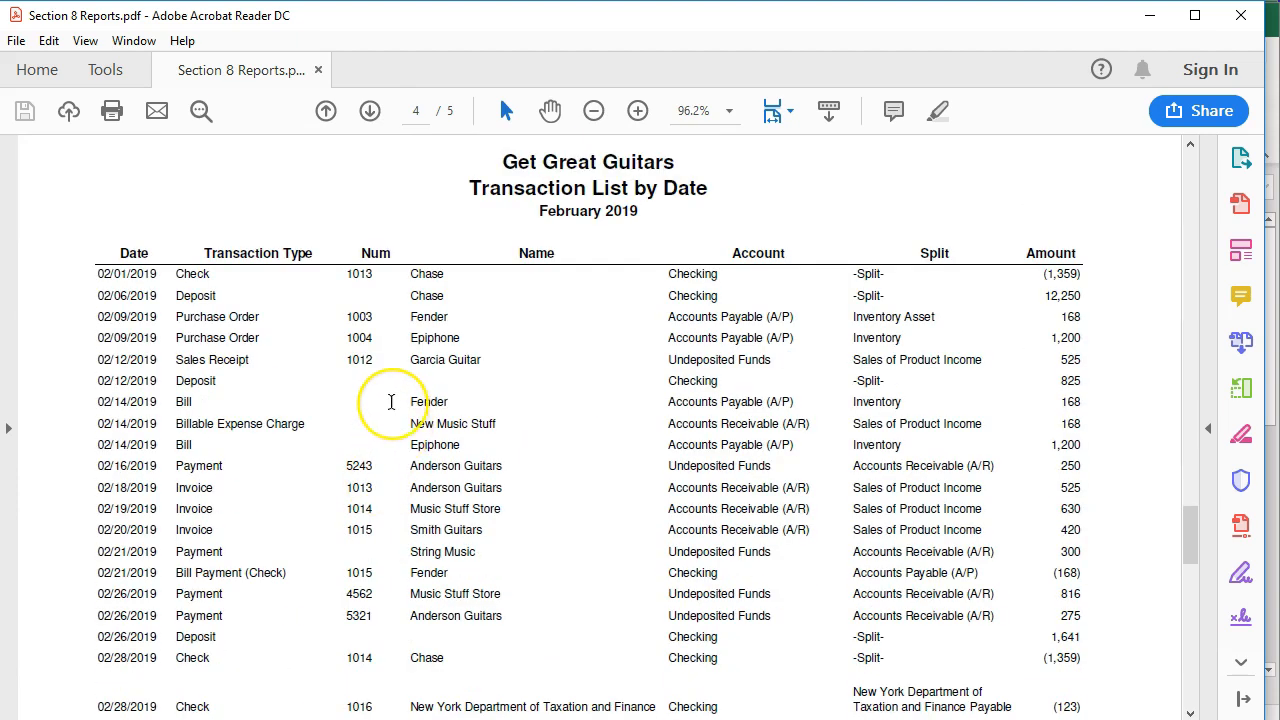
scroll(391, 409, "down", 6)
scroll(391, 405, "down", 10)
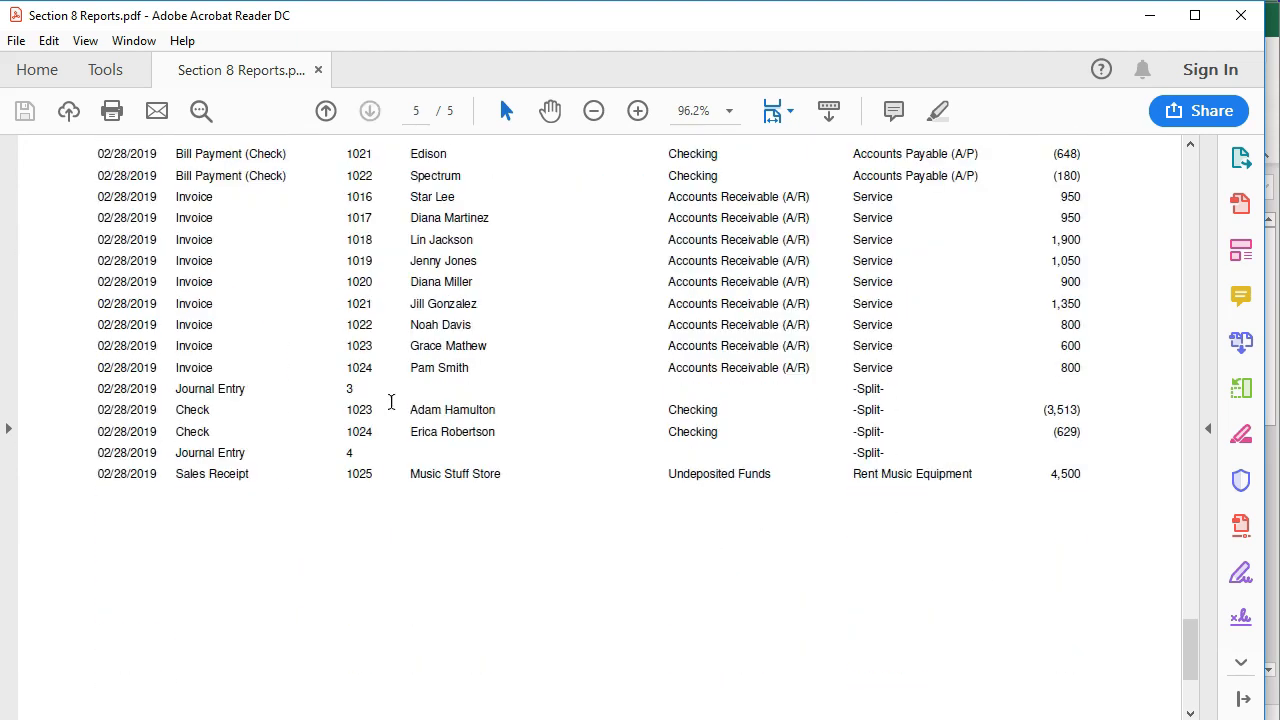